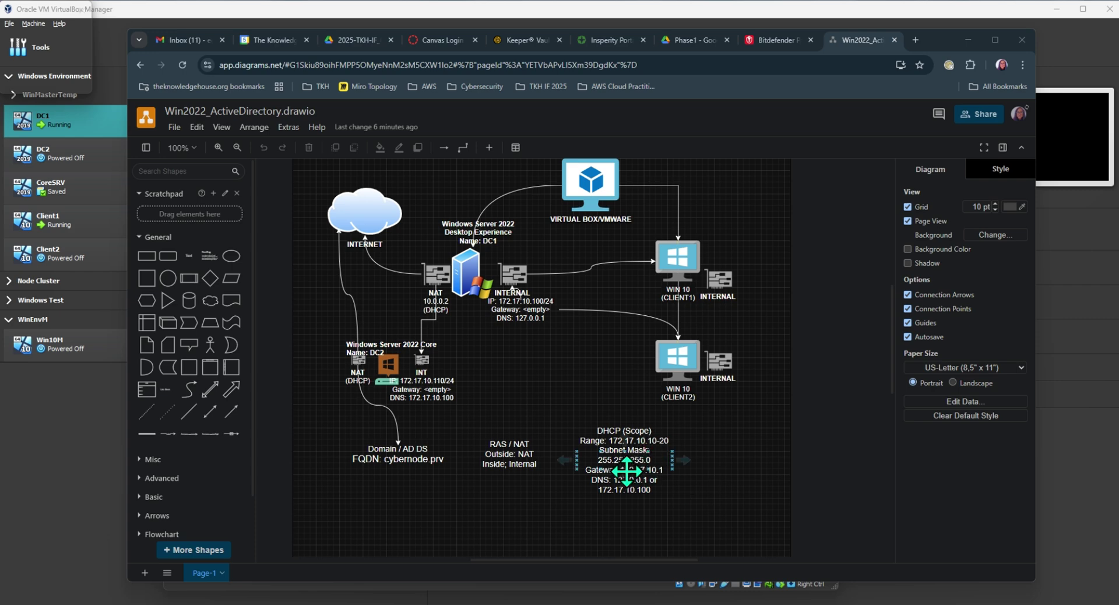
Single out the DHCP (Scope) note from the group of notes below the diagram.
{"action": "left_click", "coordinate": [627, 471]}
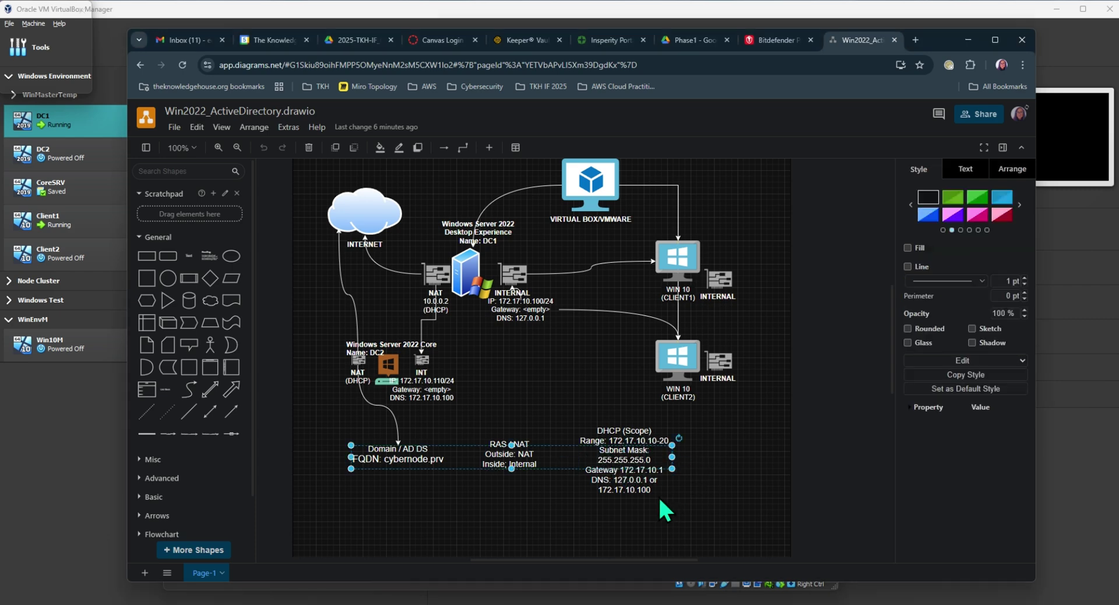
{"action": "left_click", "coordinate": [650, 457]}
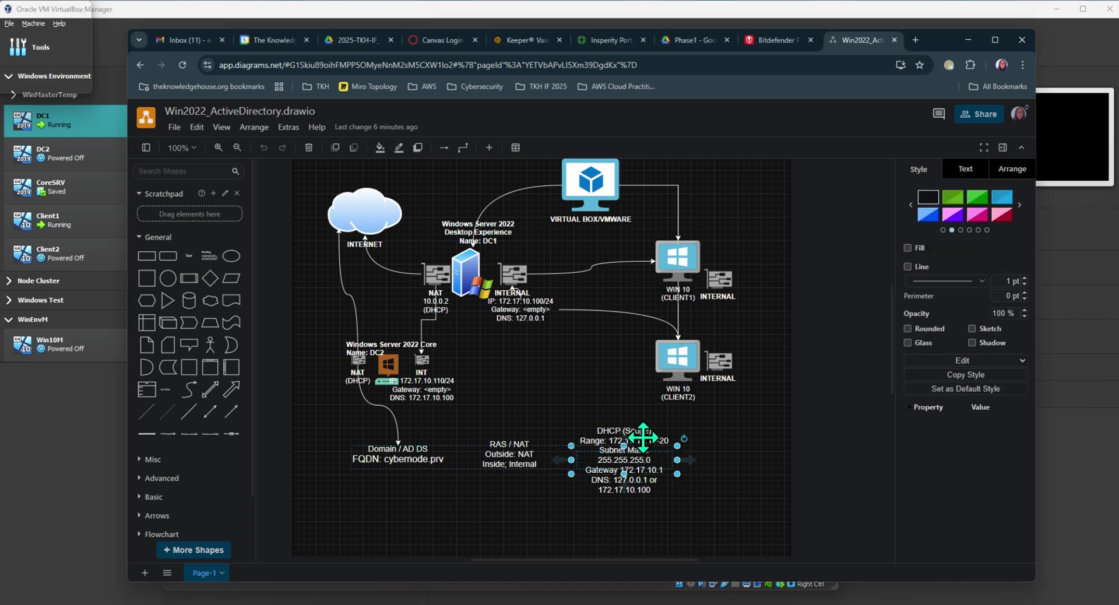
{"action": "left_click", "coordinate": [644, 437]}
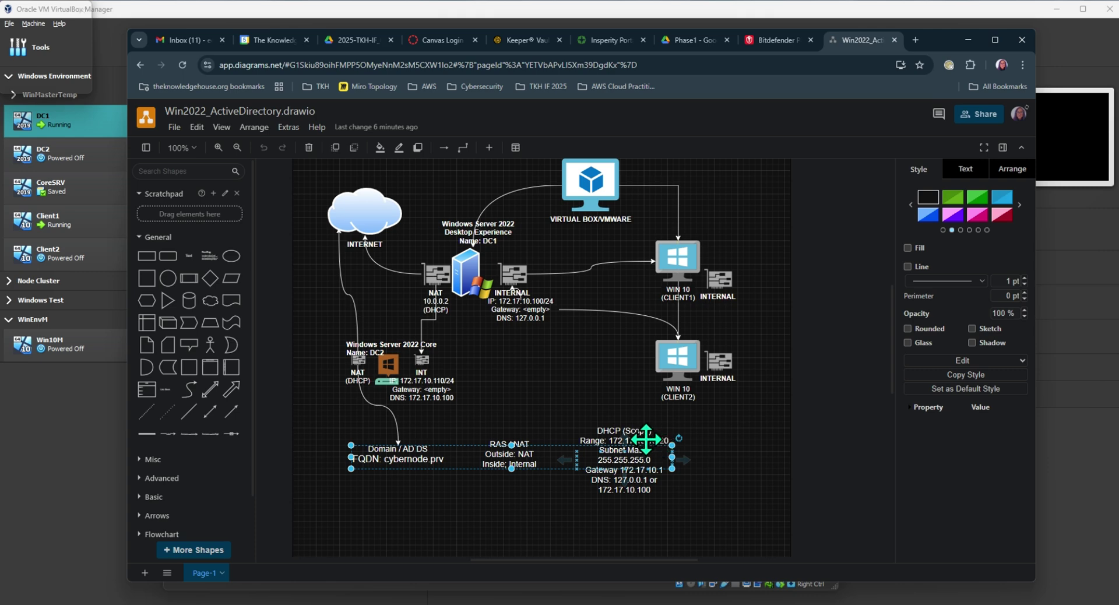
{"action": "left_click", "coordinate": [645, 439]}
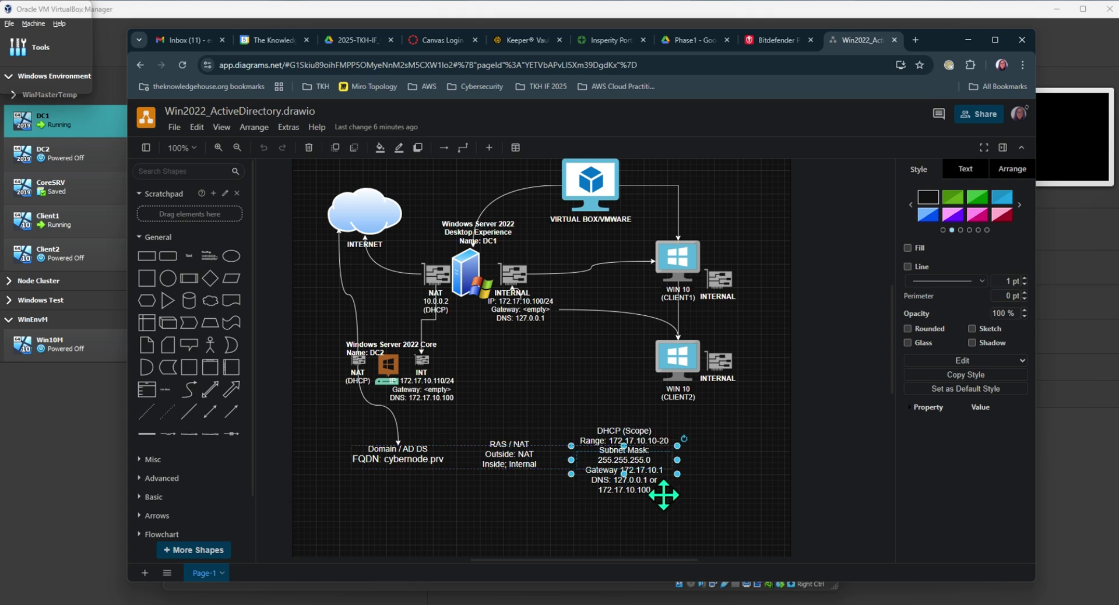
{"action": "left_click", "coordinate": [663, 494]}
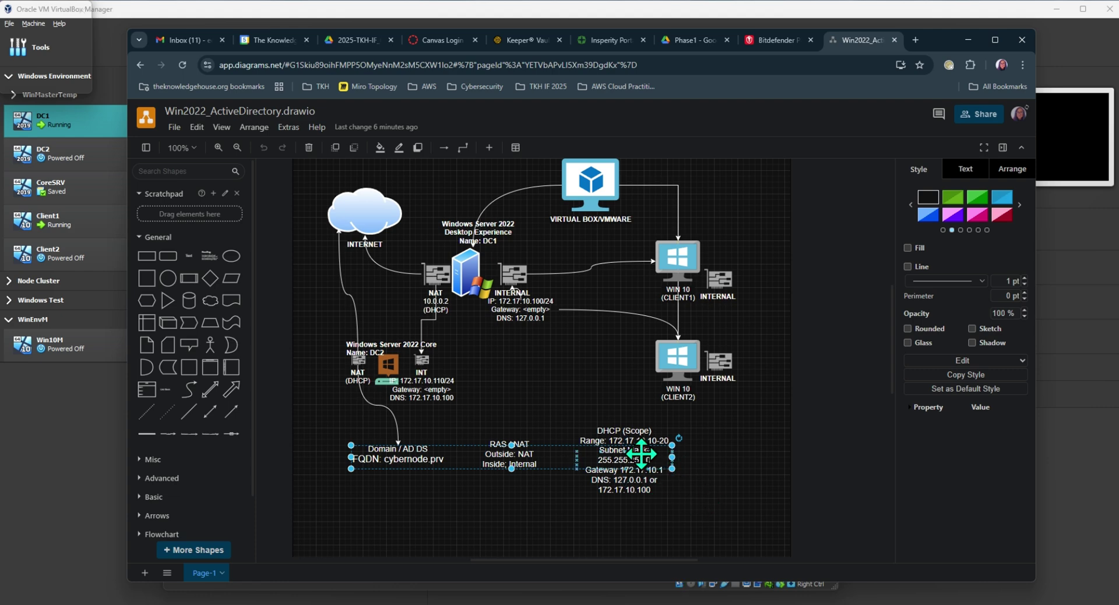
{"action": "left_click", "coordinate": [640, 453]}
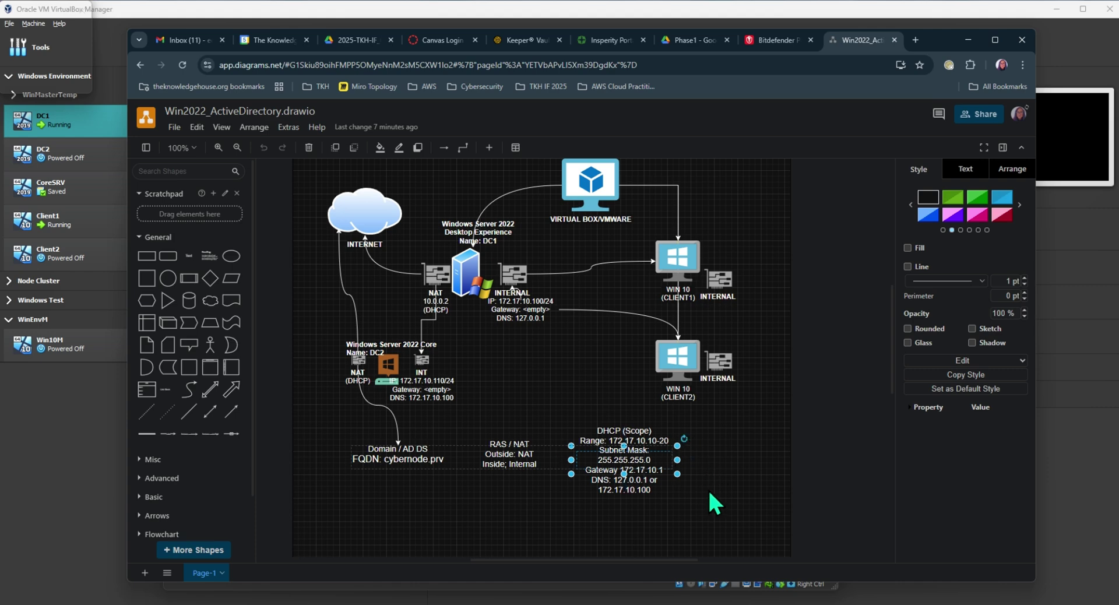
{"action": "left_click", "coordinate": [646, 487]}
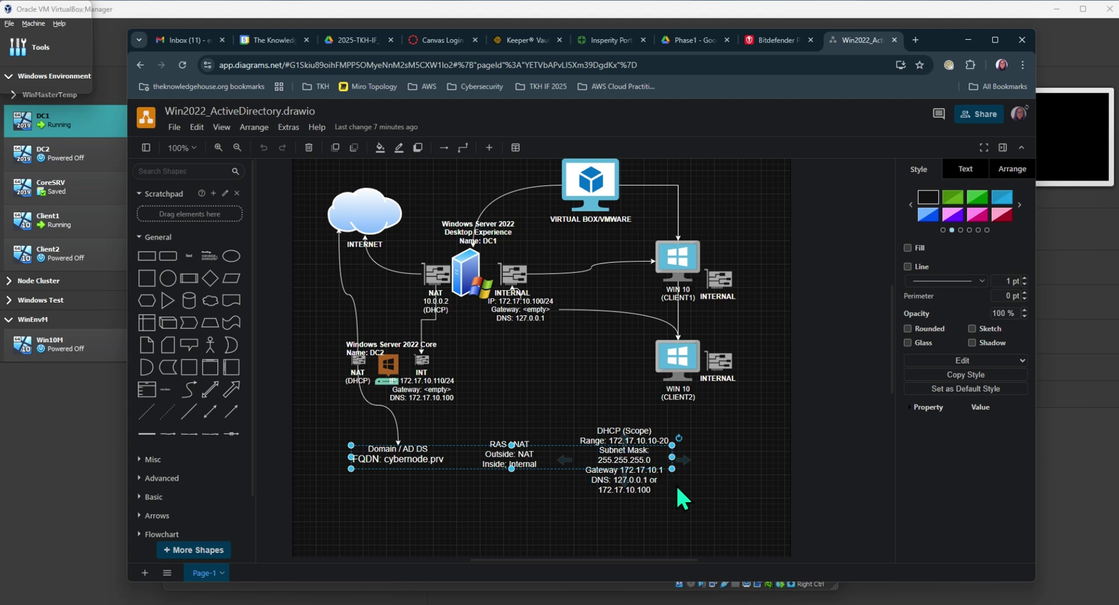
Edit the DHCP (Scope) note: gateway becomes 172.17.10.100, and add ' or' after 127.0.0.1.
{"action": "left_click", "coordinate": [664, 466]}
{"action": "double_click", "coordinate": [664, 466]}
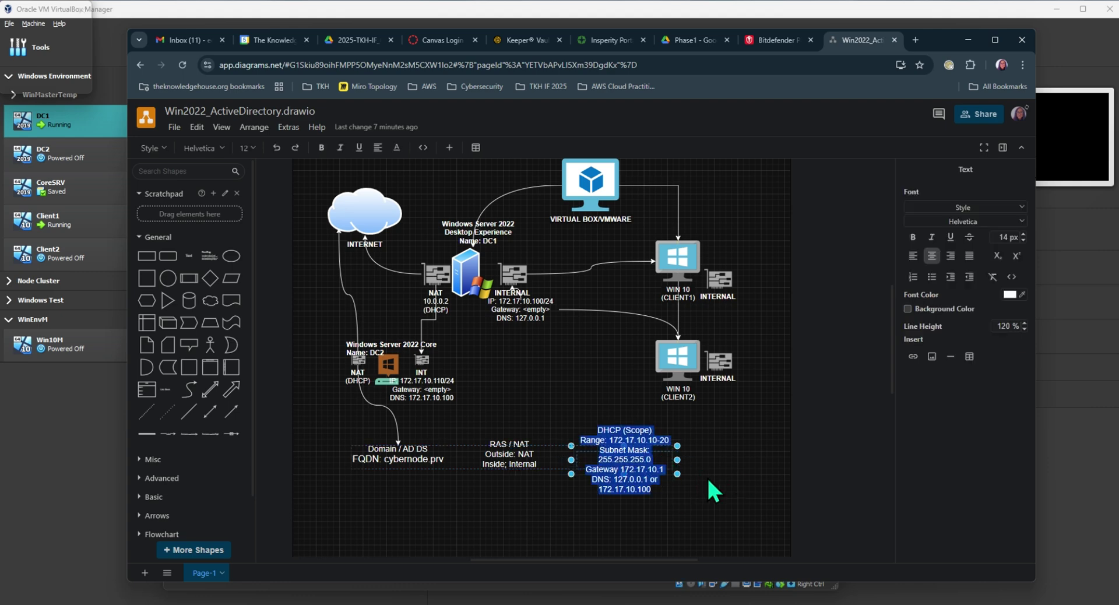
{"action": "left_click", "coordinate": [662, 465]}
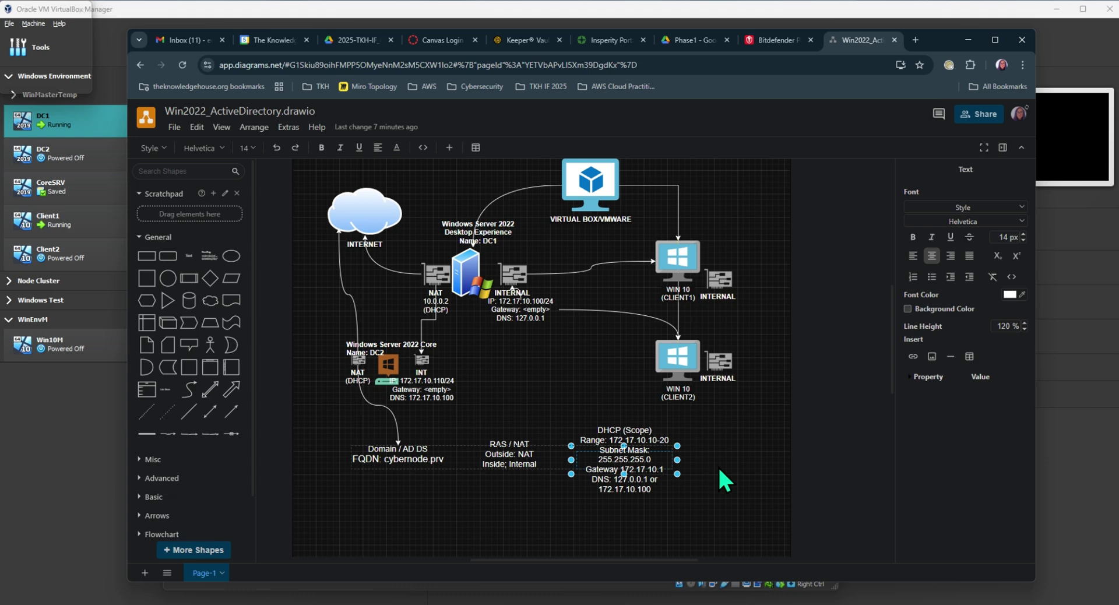
{"action": "type", "text": "00"}
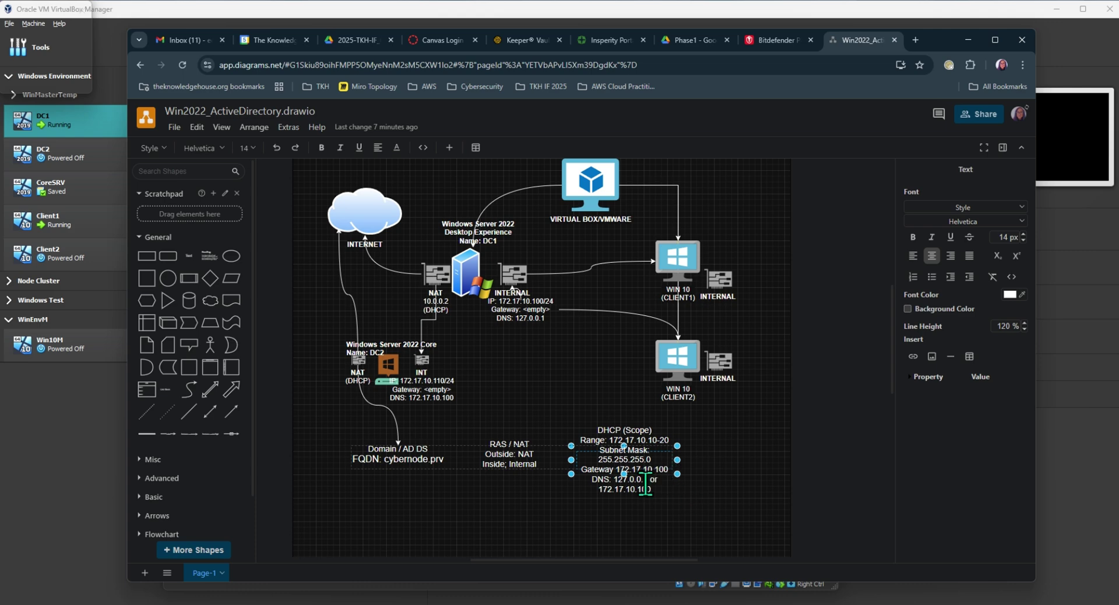
{"action": "left_click", "coordinate": [649, 479]}
{"action": "type", "text": "or"}
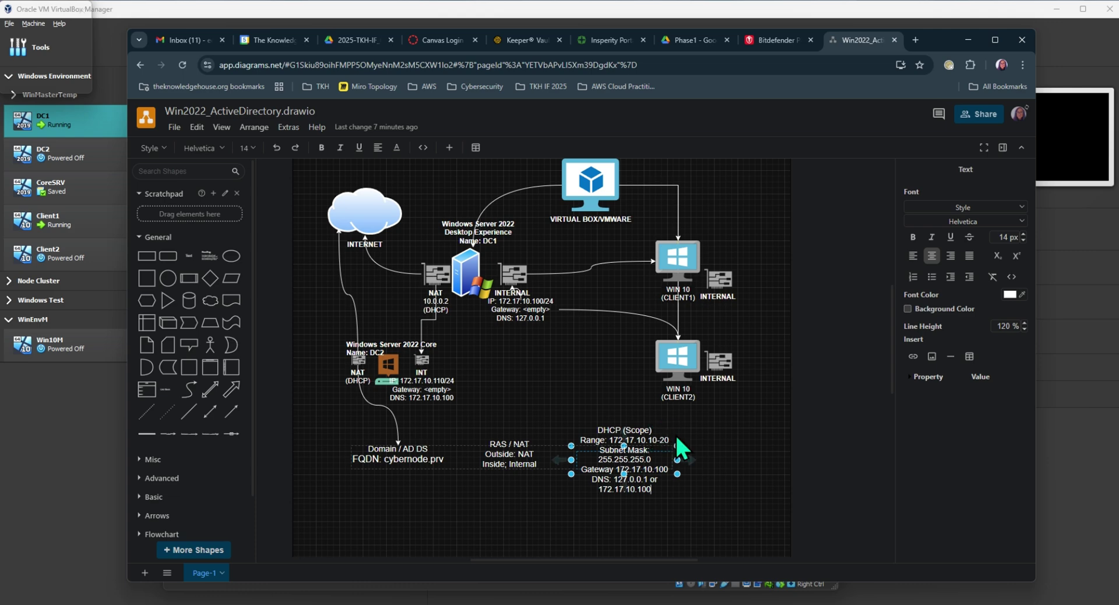
{"action": "left_click", "coordinate": [679, 452]}
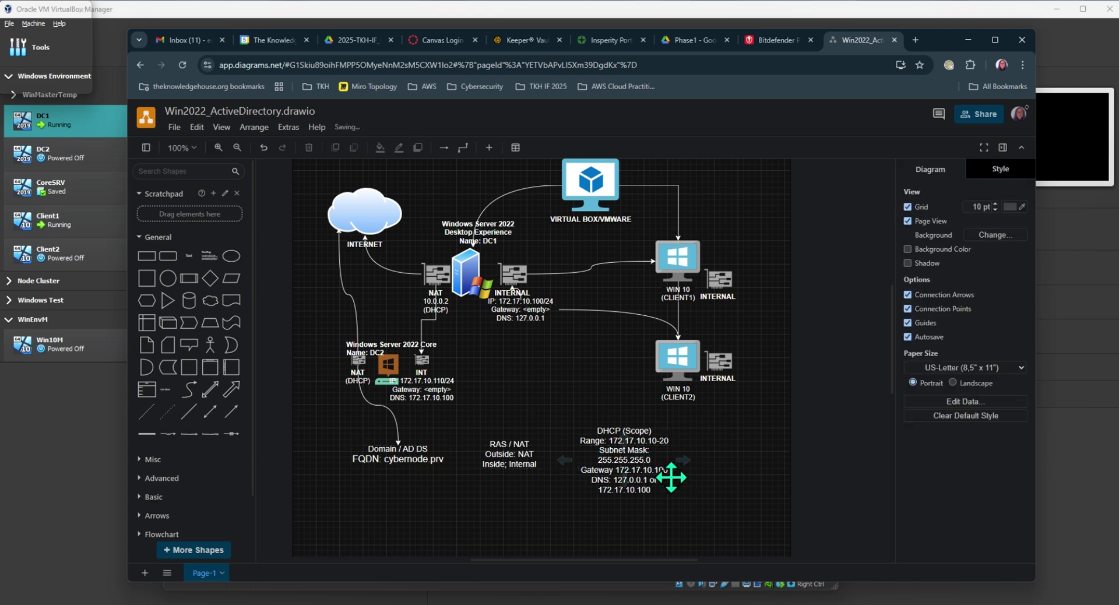
{"action": "left_click", "coordinate": [512, 293]}
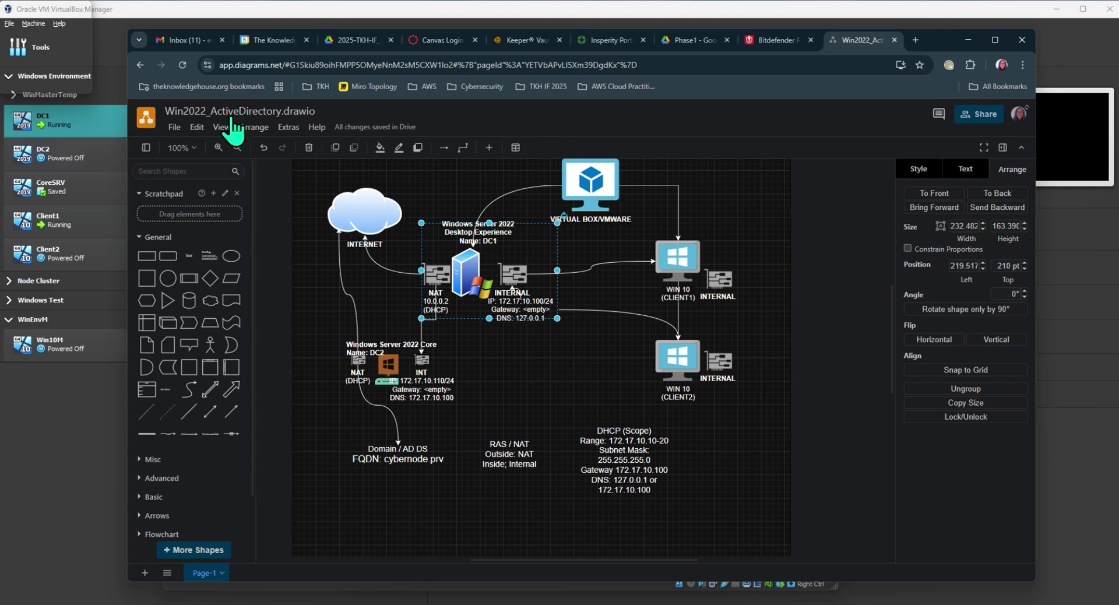
Start the DC1 VM and sign in with Ctrl-Alt-Del and the Administrator password.
{"action": "double_click", "coordinate": [86, 121]}
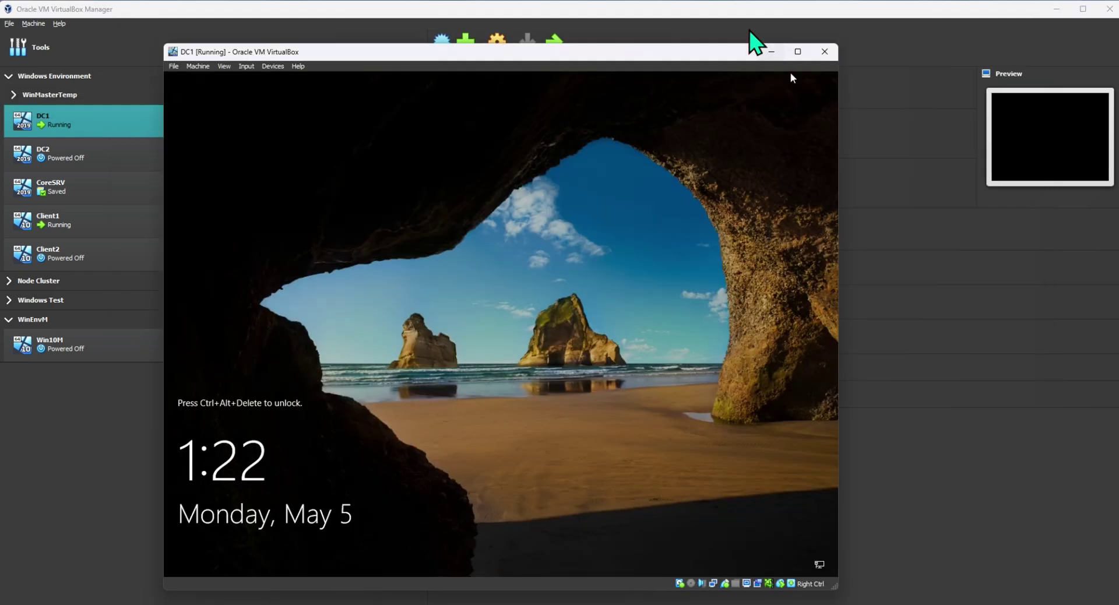
{"action": "left_click", "coordinate": [245, 68]}
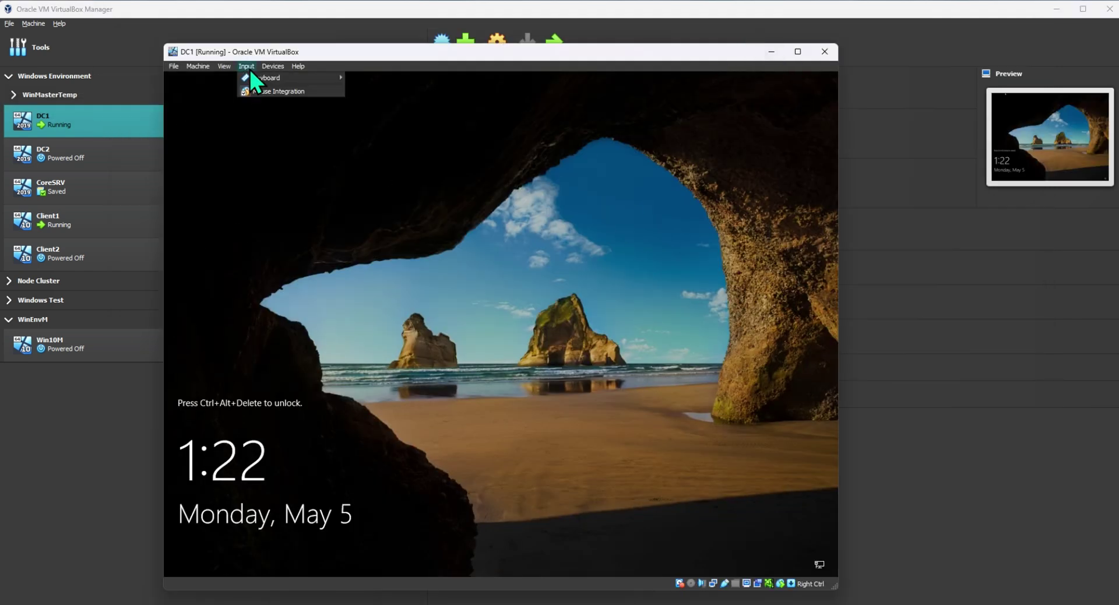
{"action": "mouse_move", "coordinate": [260, 78]}
{"action": "left_click", "coordinate": [389, 105]}
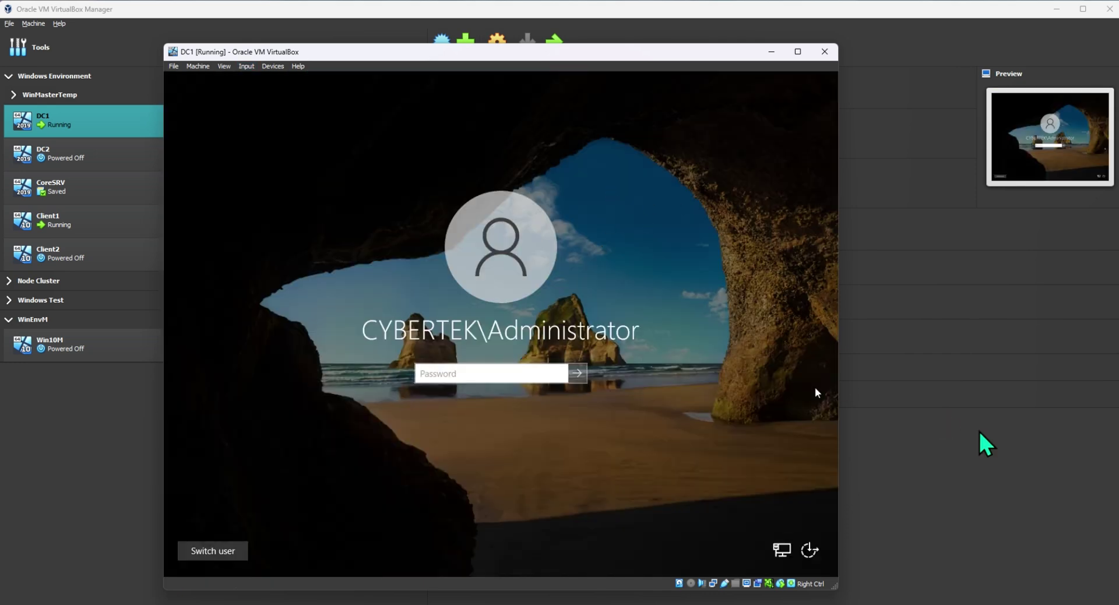
{"action": "type", "text": "P"}
{"action": "key", "text": "Return"}
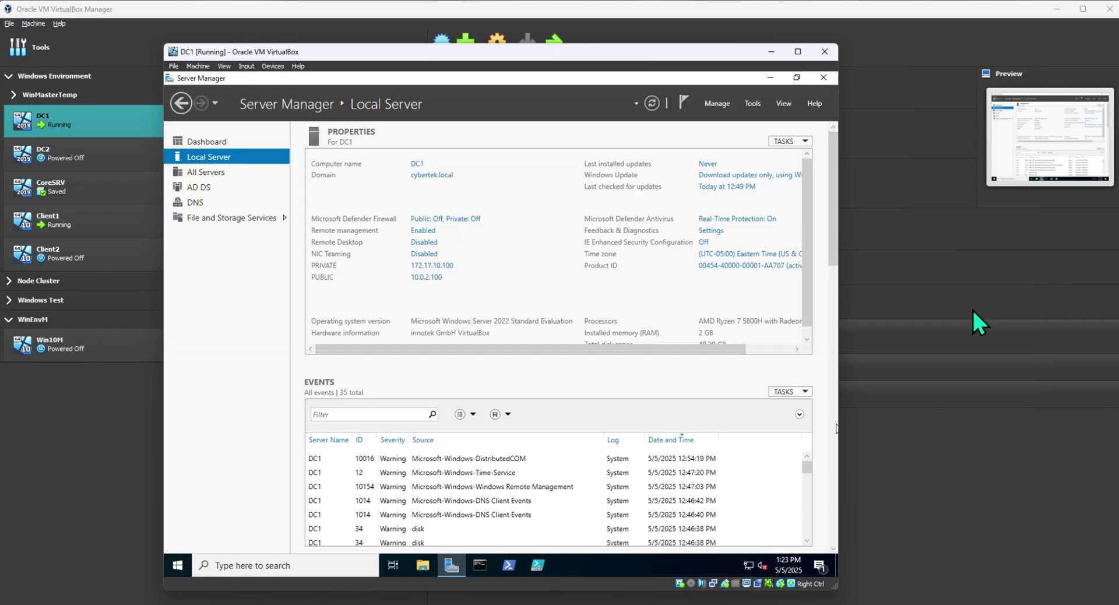
Widen the DC1 window and look through Server Manager's AD DS, Local Server, Tools and Manage menus.
{"action": "left_click_drag", "start_coordinate": [839, 388], "coordinate": [894, 387]}
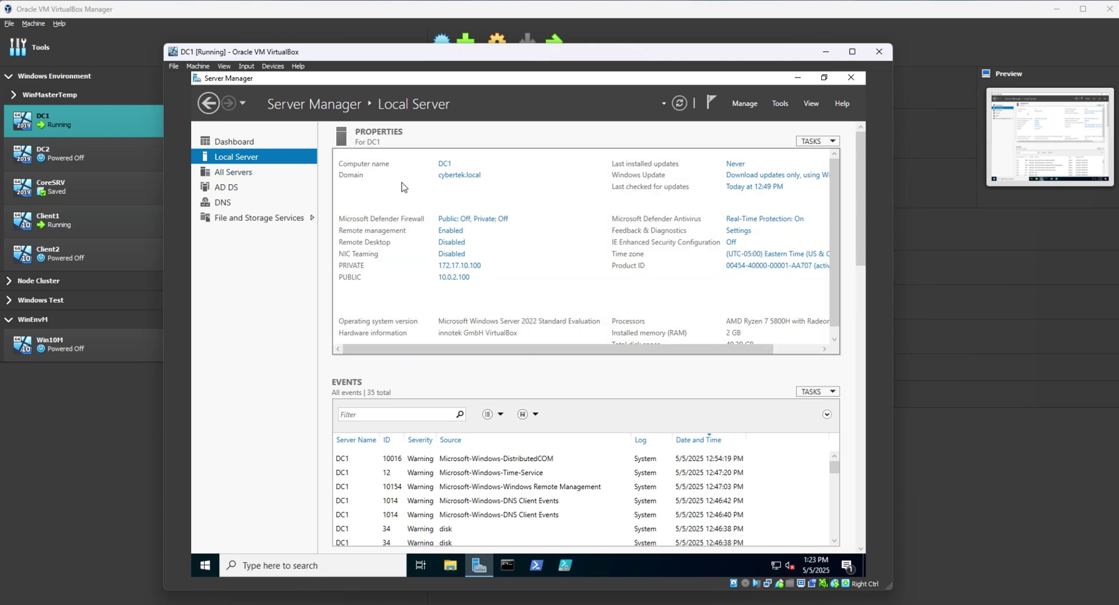
{"action": "left_click", "coordinate": [231, 188]}
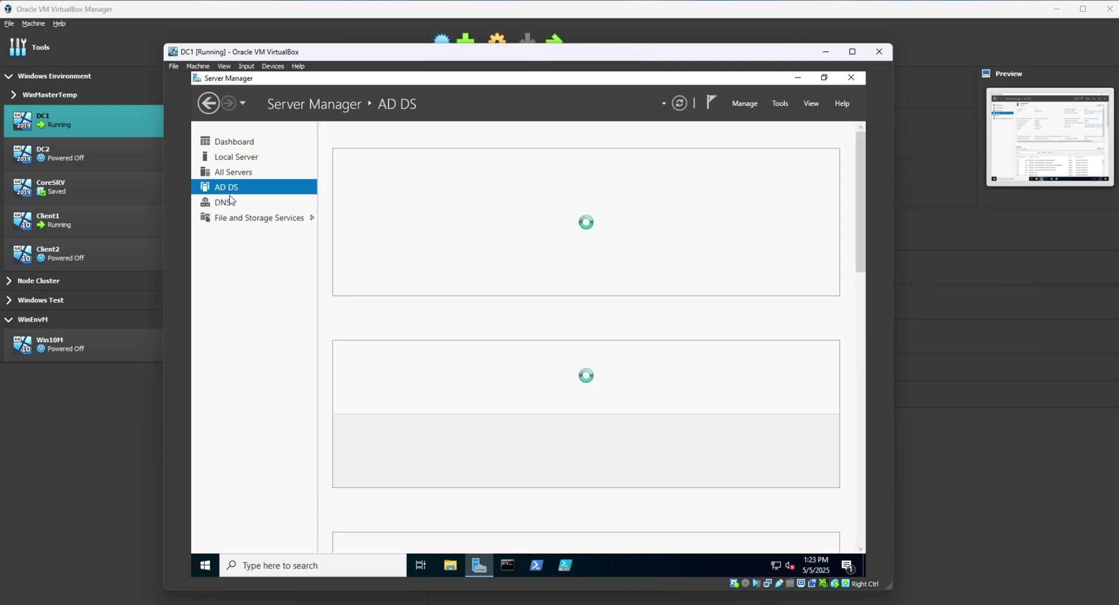
{"action": "left_click", "coordinate": [240, 154]}
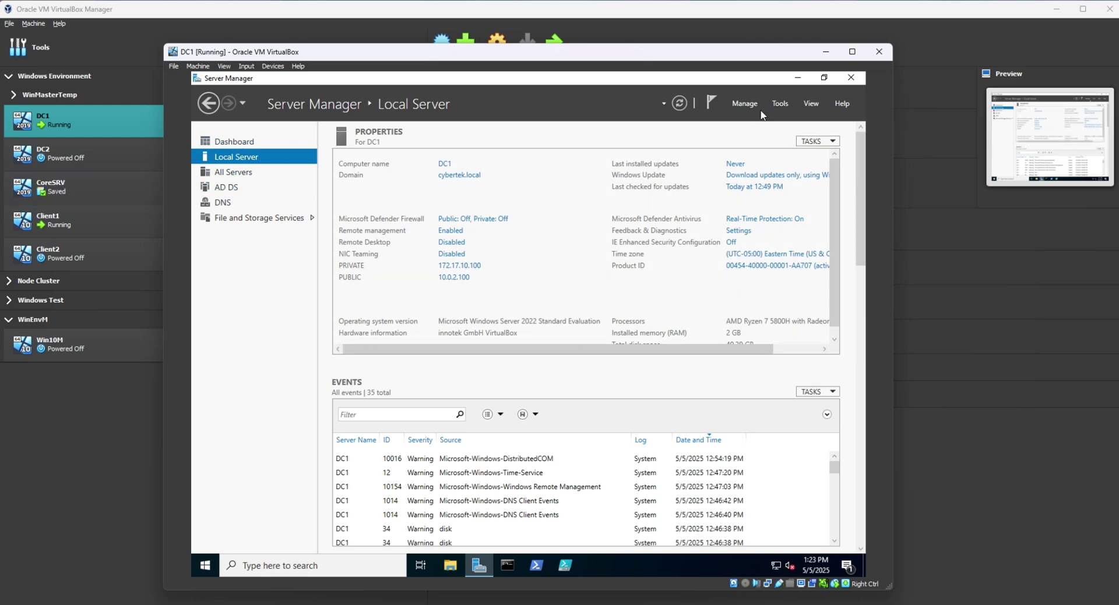
{"action": "left_click", "coordinate": [783, 105]}
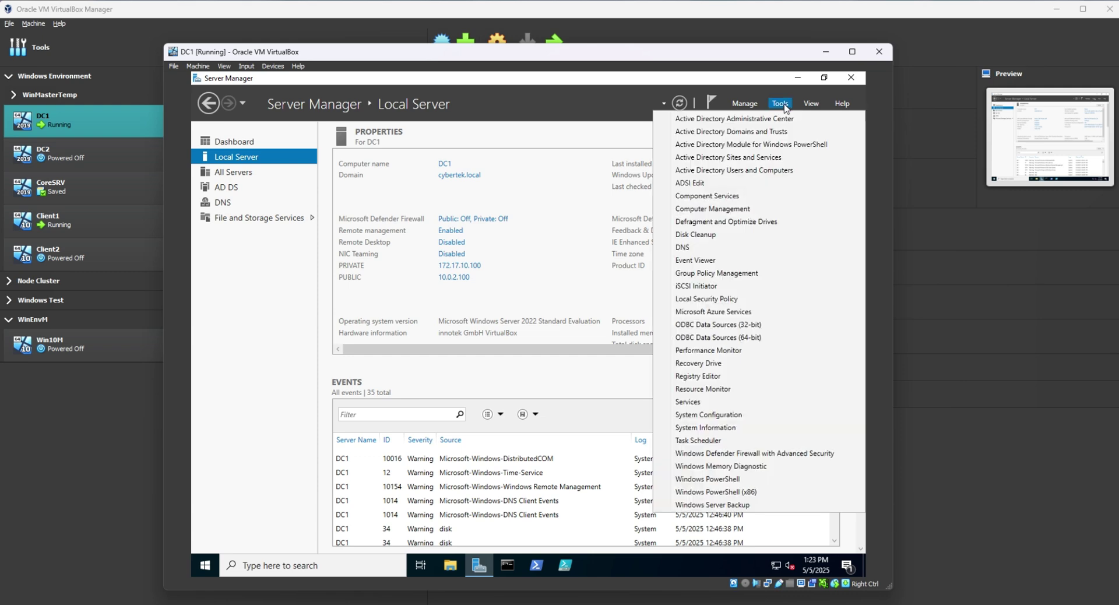
{"action": "left_click", "coordinate": [743, 105]}
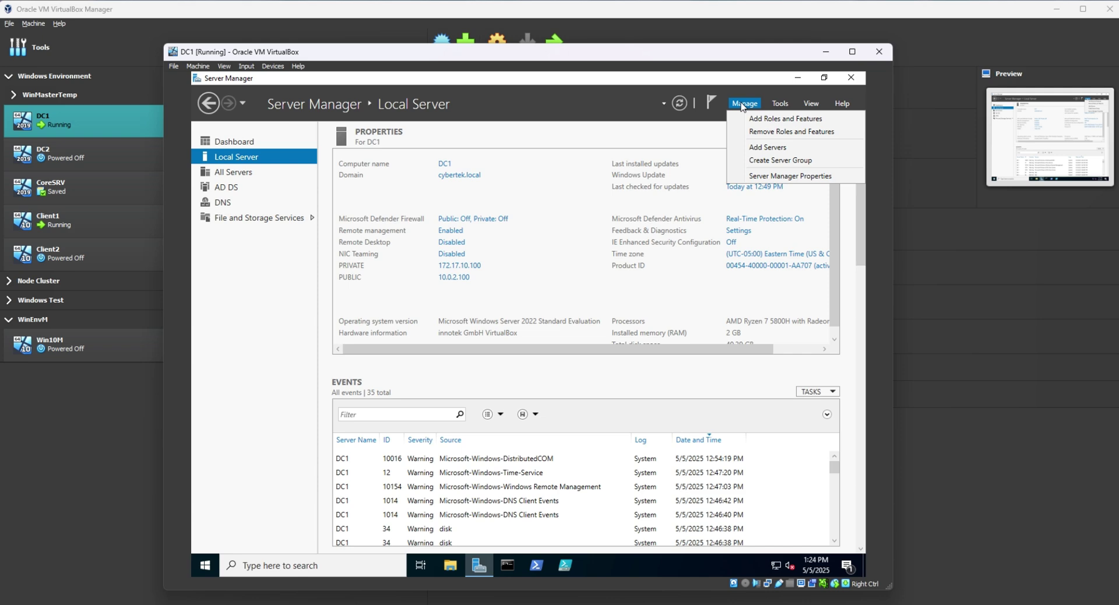
{"action": "left_click", "coordinate": [693, 134]}
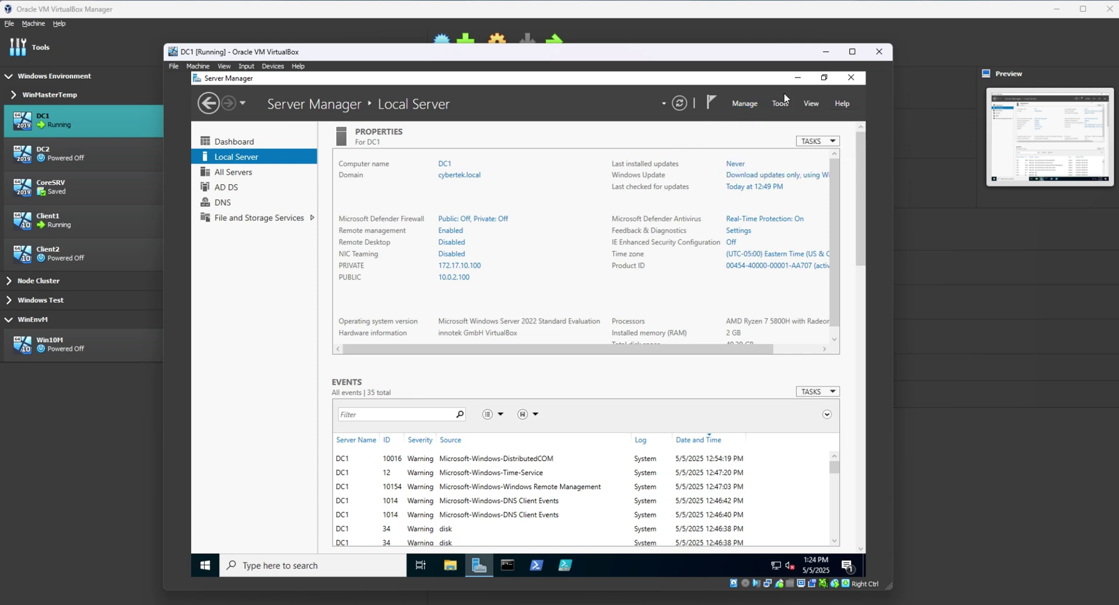
Start Add Roles and Features with role-based installation on DC1 and tick Remote Access.
{"action": "left_click", "coordinate": [745, 103]}
{"action": "left_click", "coordinate": [759, 126]}
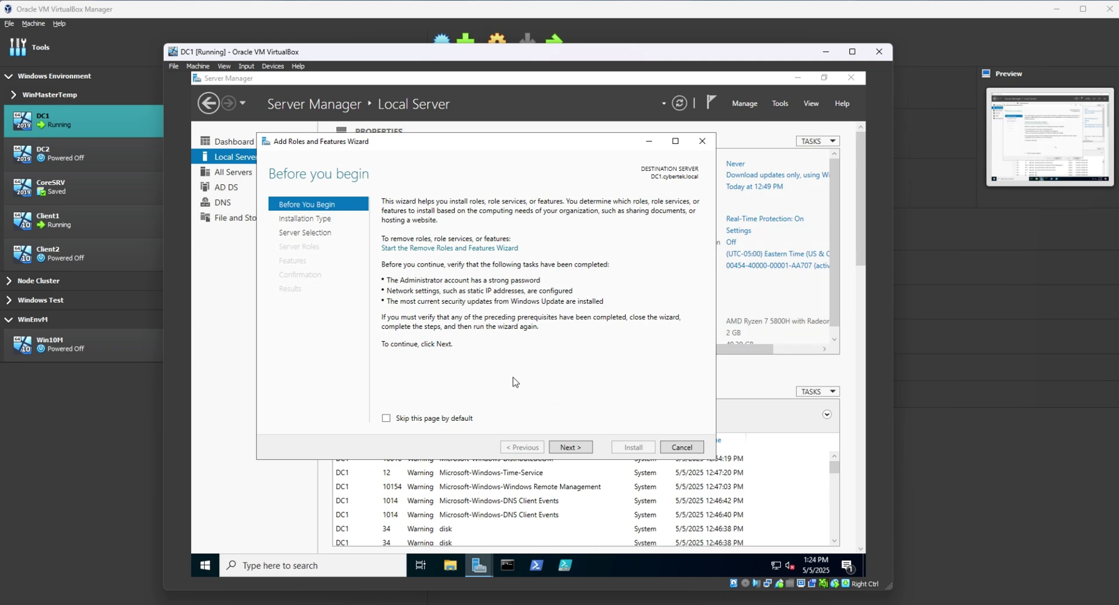
{"action": "left_click", "coordinate": [576, 450]}
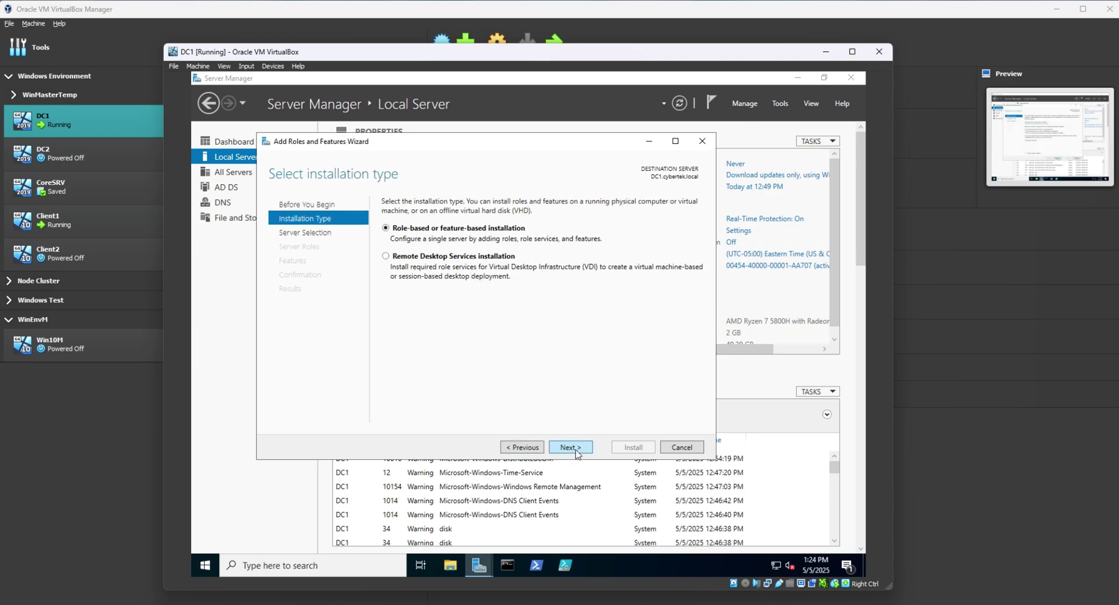
{"action": "left_click", "coordinate": [577, 449]}
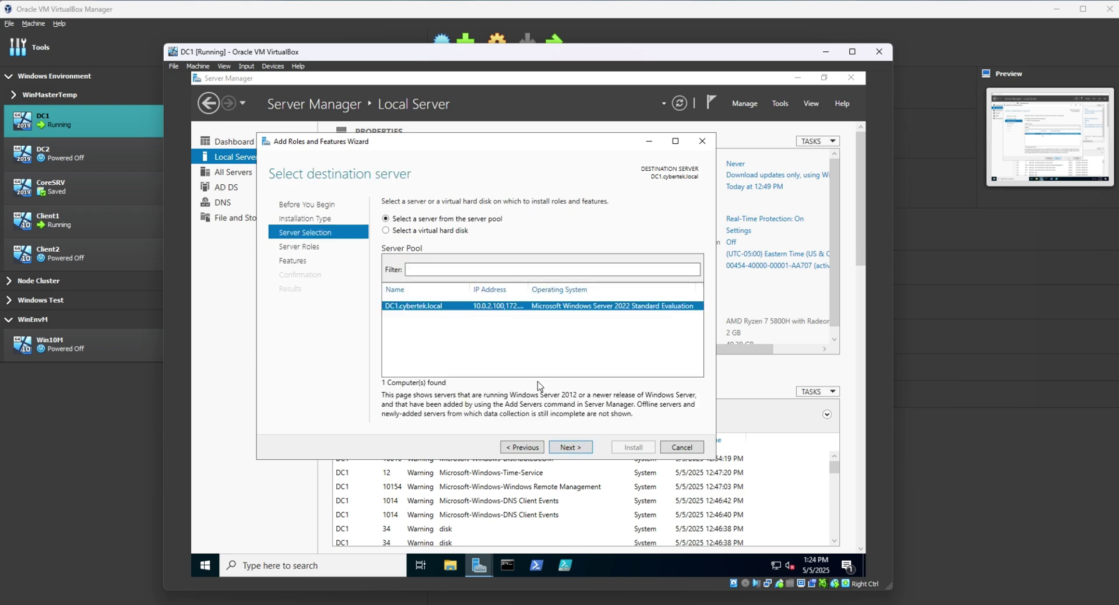
{"action": "left_click", "coordinate": [571, 447]}
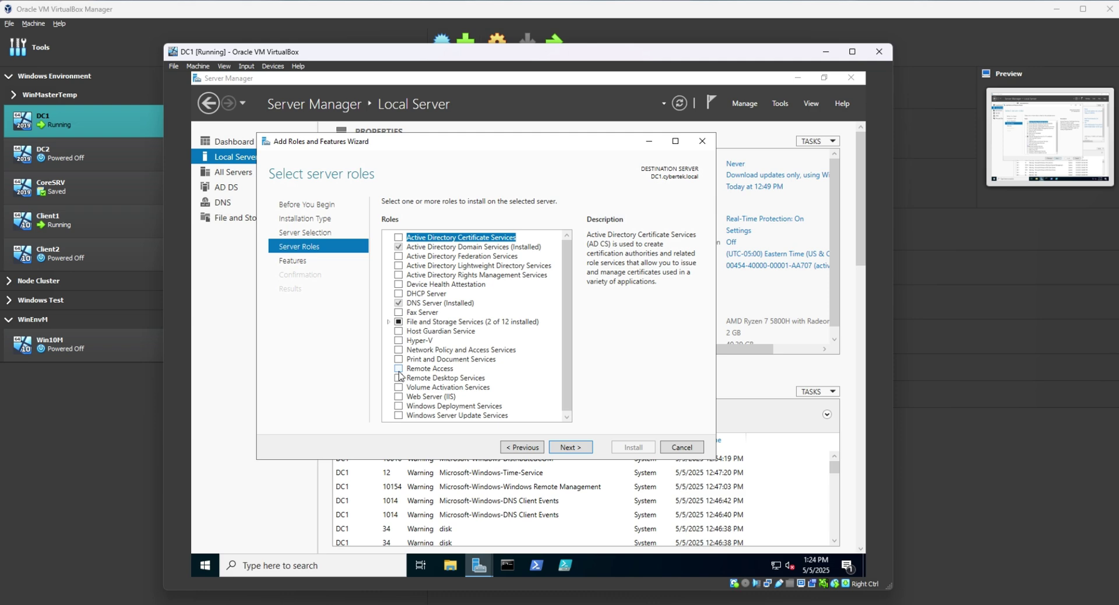
{"action": "left_click", "coordinate": [398, 370]}
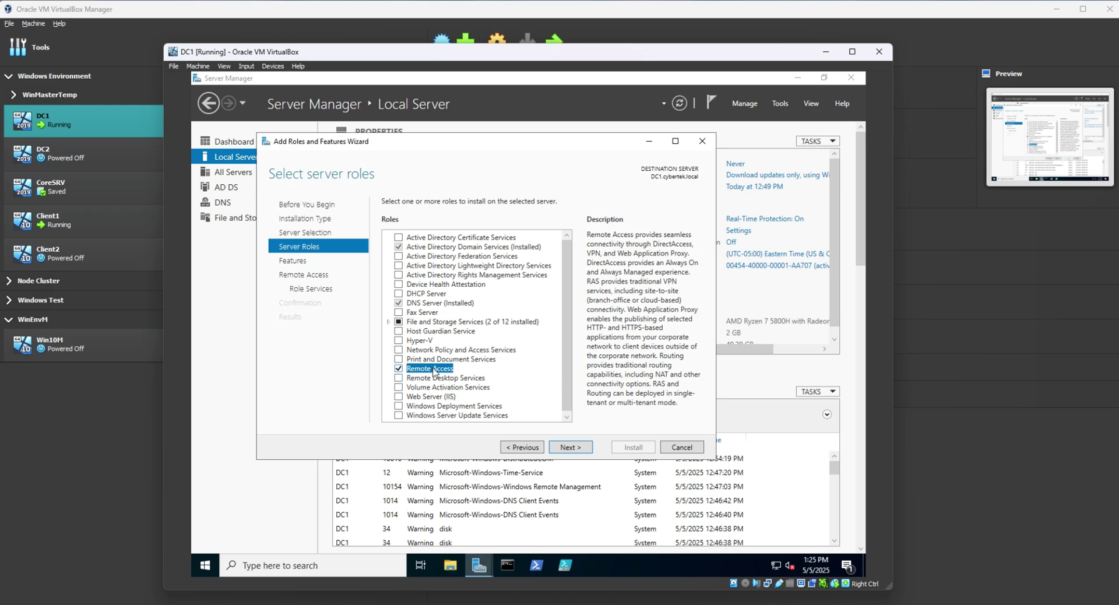
Add the Routing role service to Remote Access along with its required features.
{"action": "left_click", "coordinate": [571, 447]}
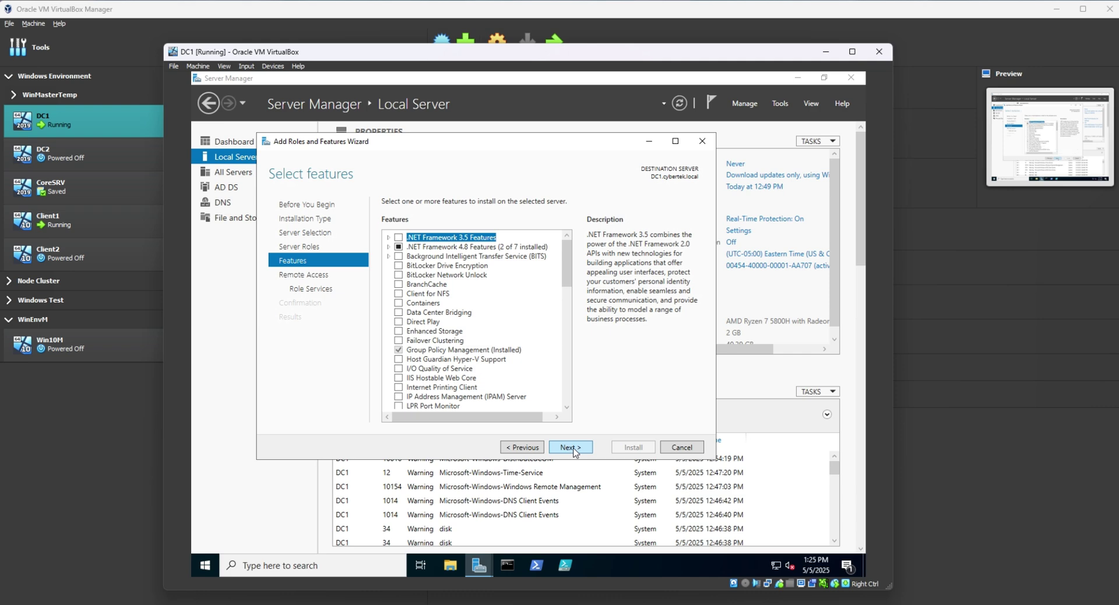
{"action": "left_click", "coordinate": [576, 451]}
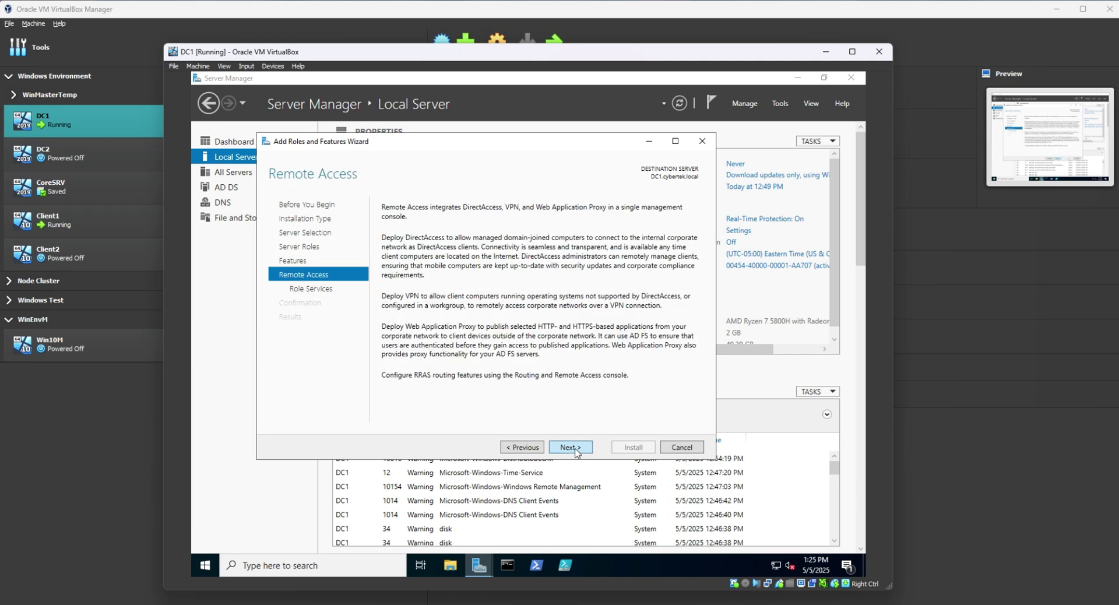
{"action": "left_click", "coordinate": [576, 452]}
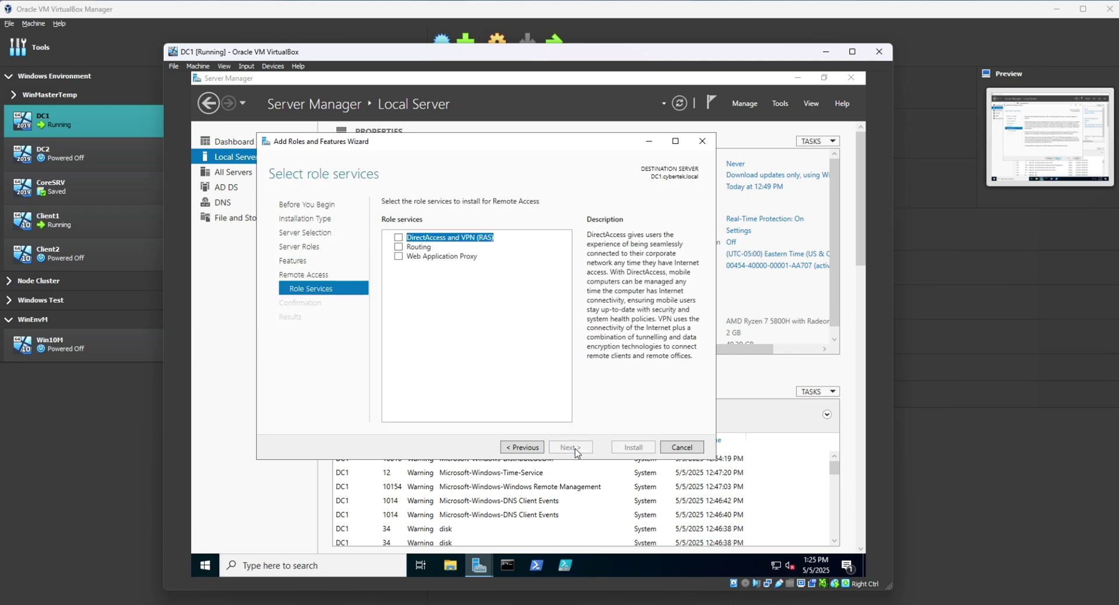
{"action": "left_click", "coordinate": [399, 247]}
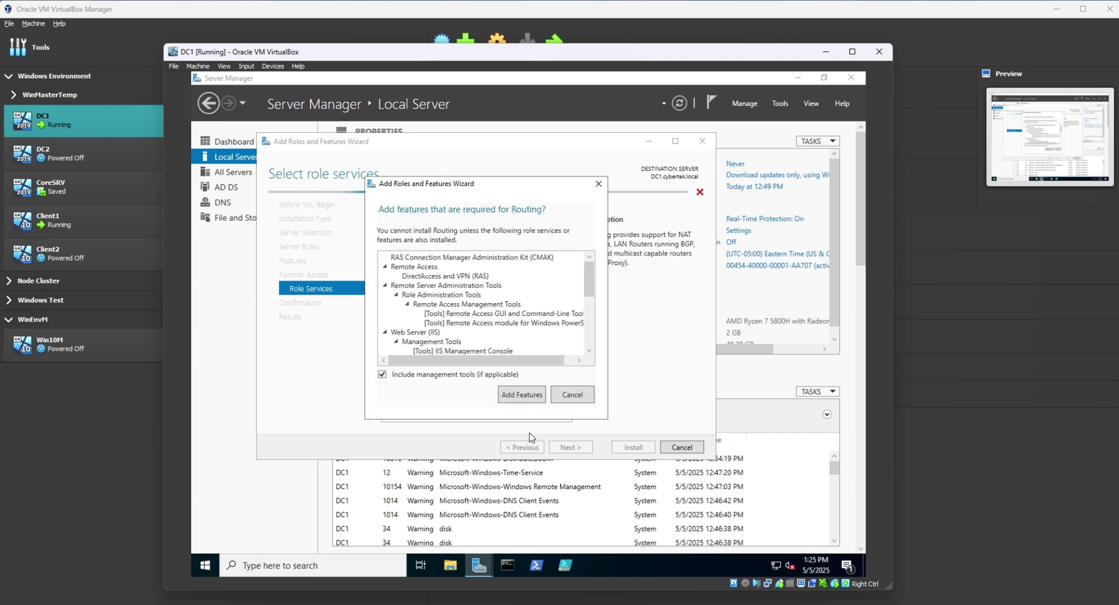
{"action": "left_click", "coordinate": [521, 397]}
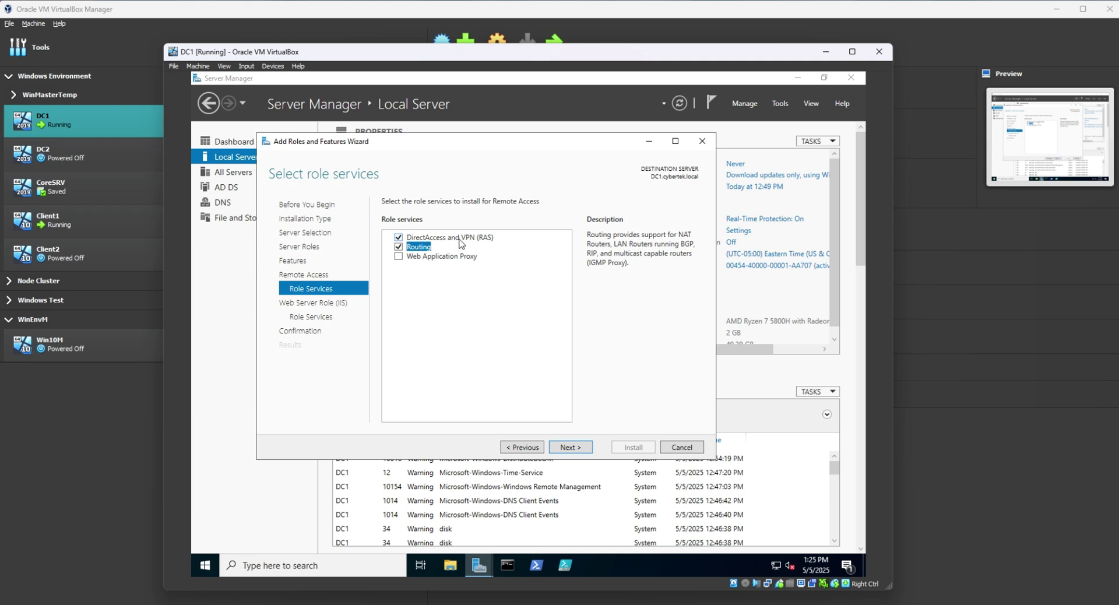
Keep the default web server services and allow automatic restart at Confirmation.
{"action": "left_click", "coordinate": [574, 448]}
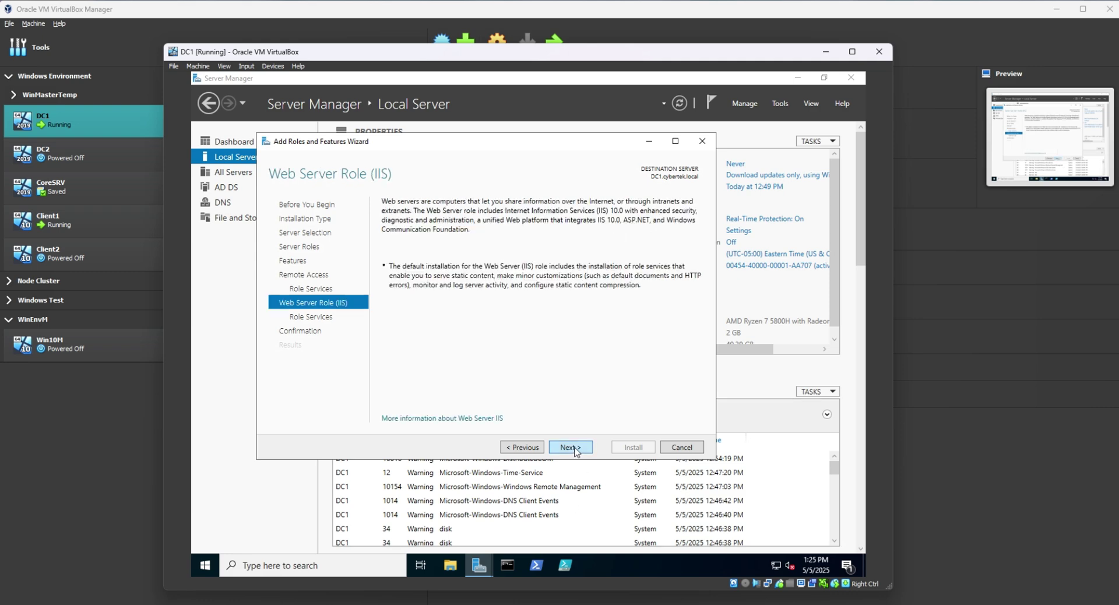
{"action": "left_click", "coordinate": [574, 448]}
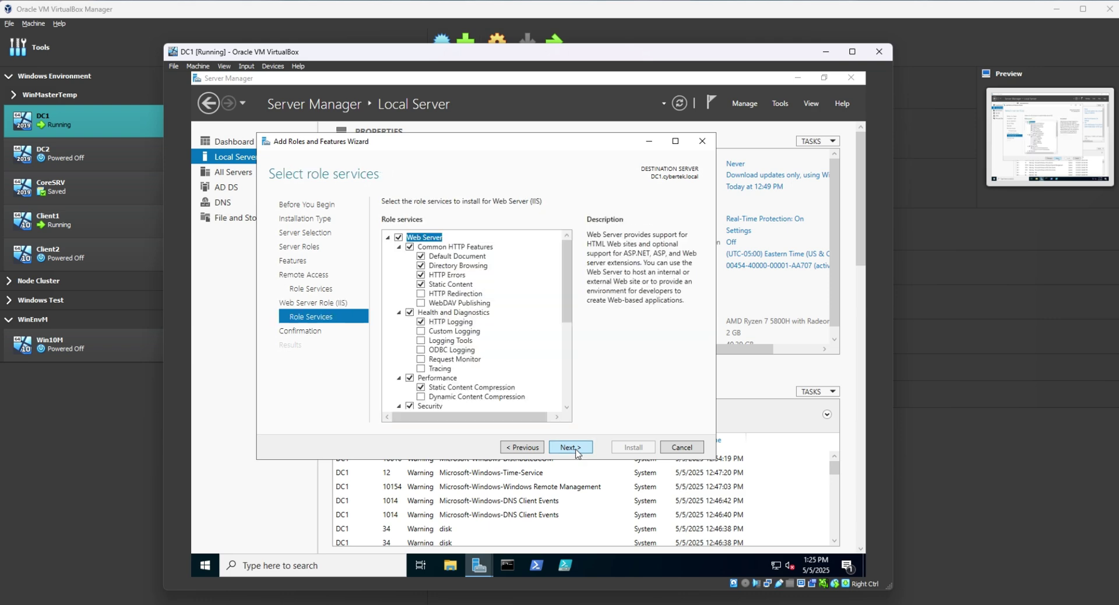
{"action": "left_click", "coordinate": [574, 448]}
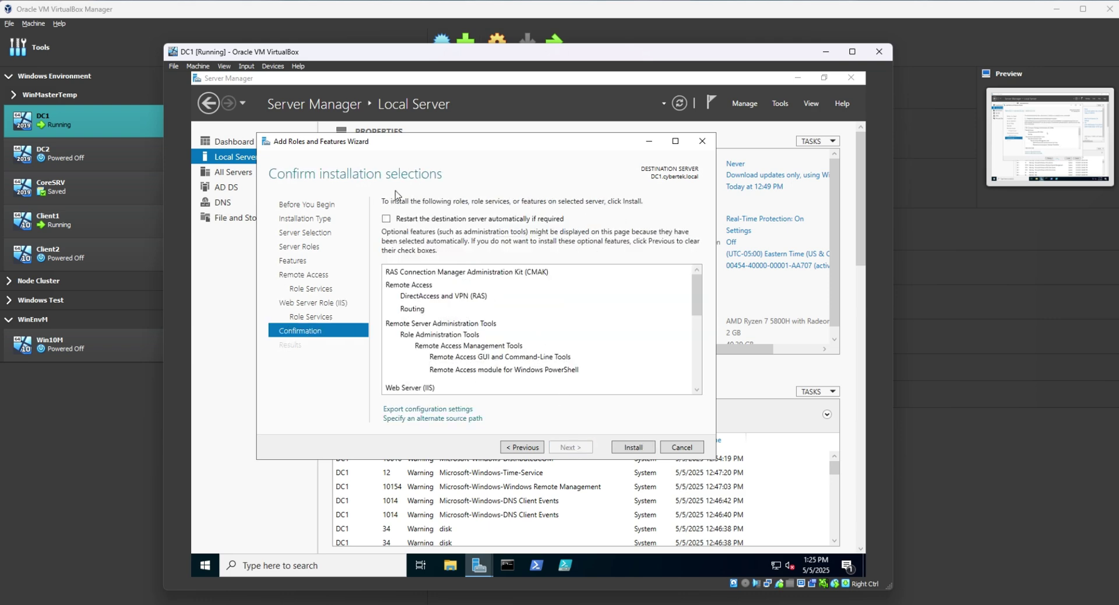
{"action": "left_click", "coordinate": [387, 219]}
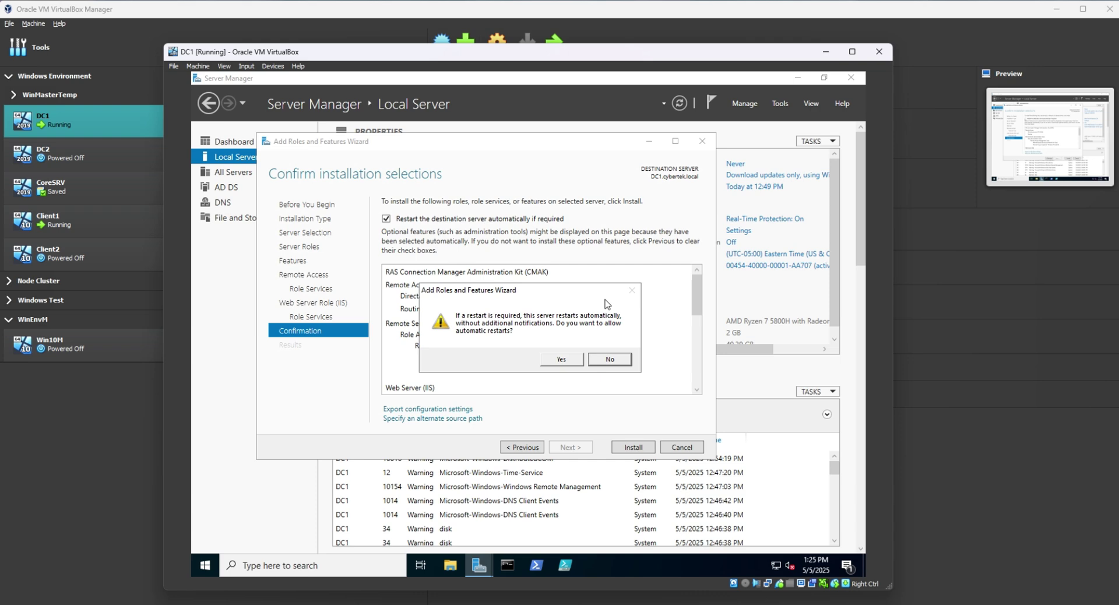
{"action": "left_click", "coordinate": [562, 359]}
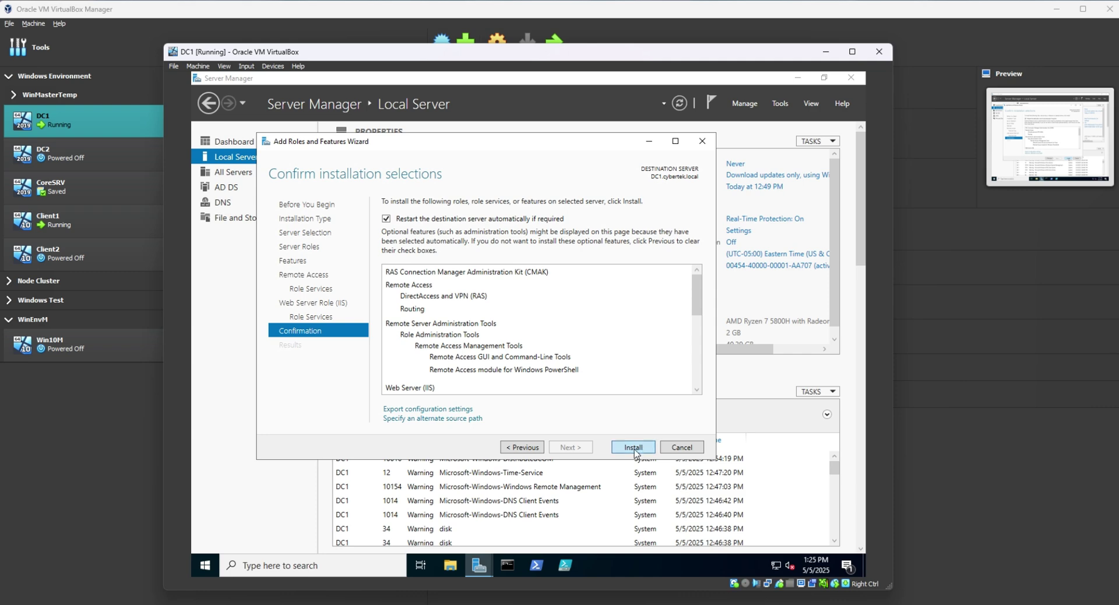
Install Remote Access with Routing on DC1, close the wizard and check notifications.
{"action": "left_click", "coordinate": [635, 452]}
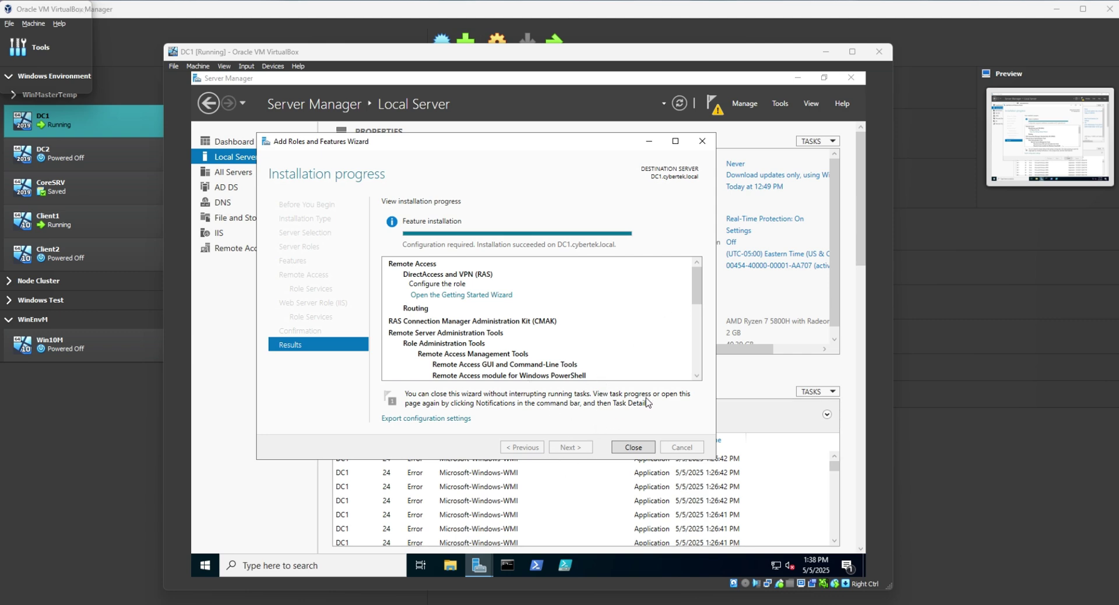
{"action": "left_click", "coordinate": [630, 453]}
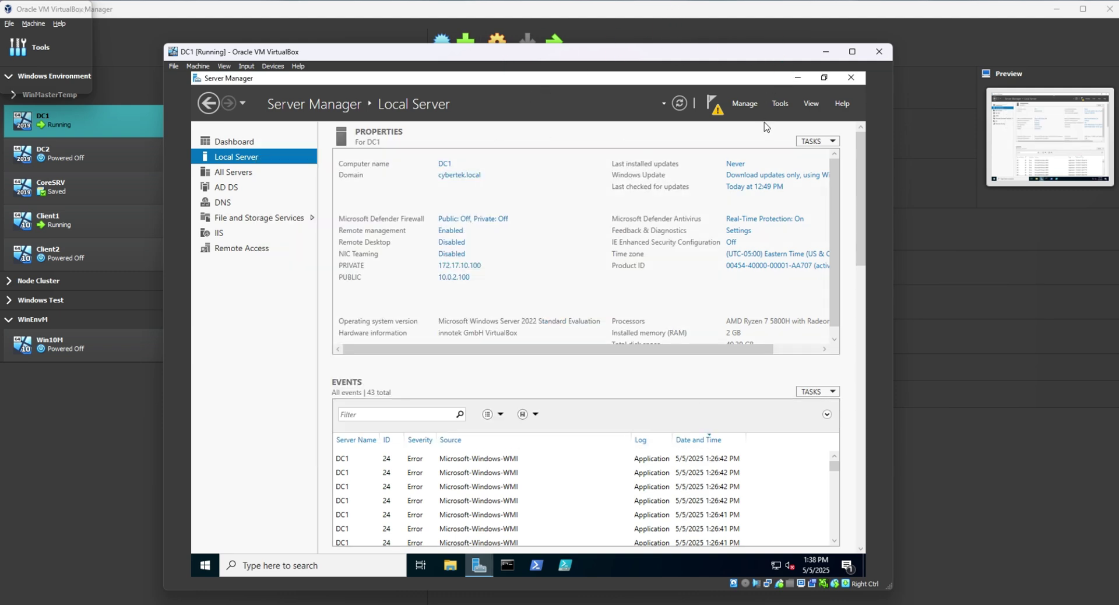
{"action": "left_click", "coordinate": [718, 116]}
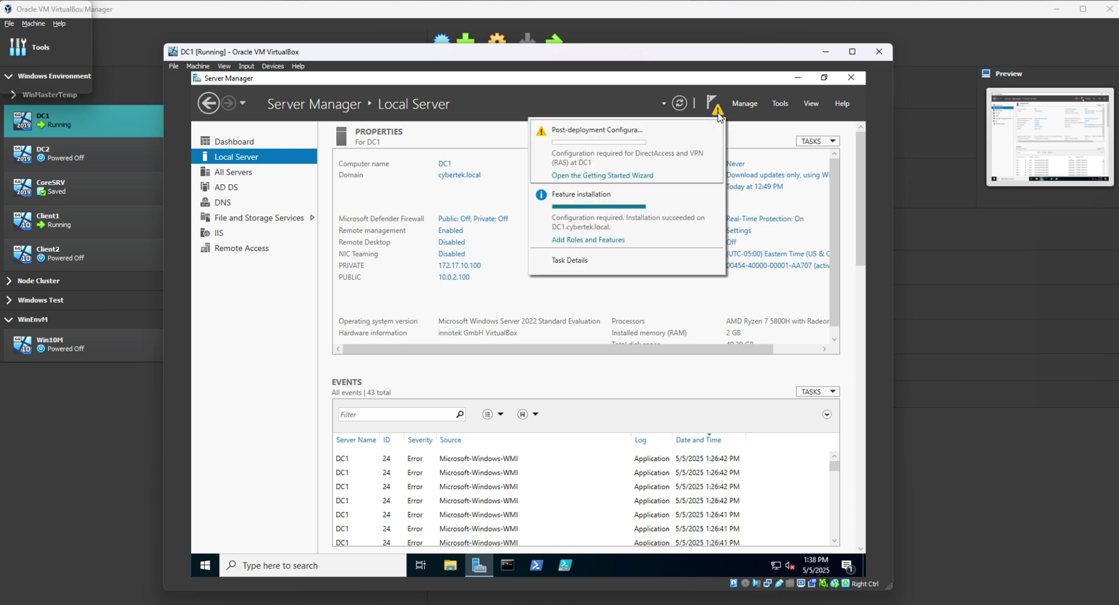
Launch Routing and Remote Access from Tools, maximize it and right-click DC1 (local).
{"action": "left_click", "coordinate": [603, 176]}
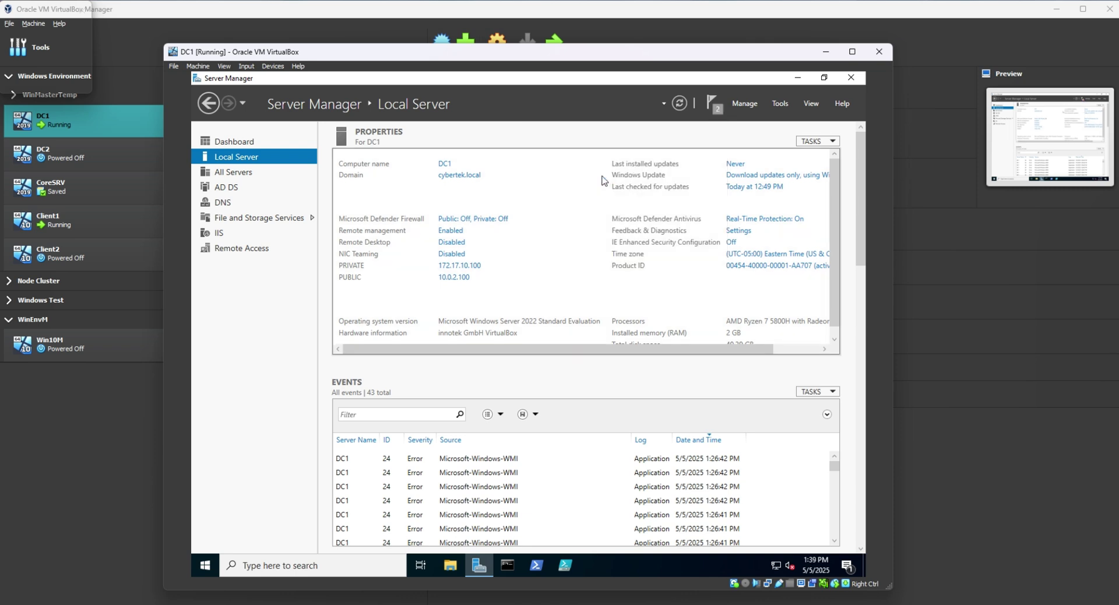
{"action": "left_click", "coordinate": [782, 103]}
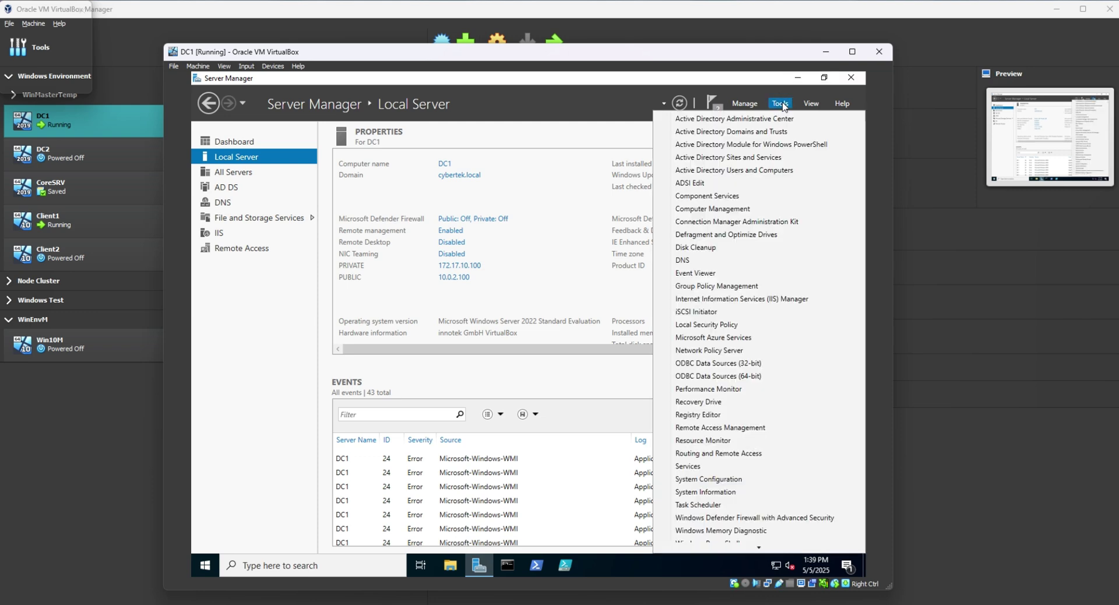
{"action": "scroll", "coordinate": [709, 492], "scroll_direction": "down", "scroll_amount": 1}
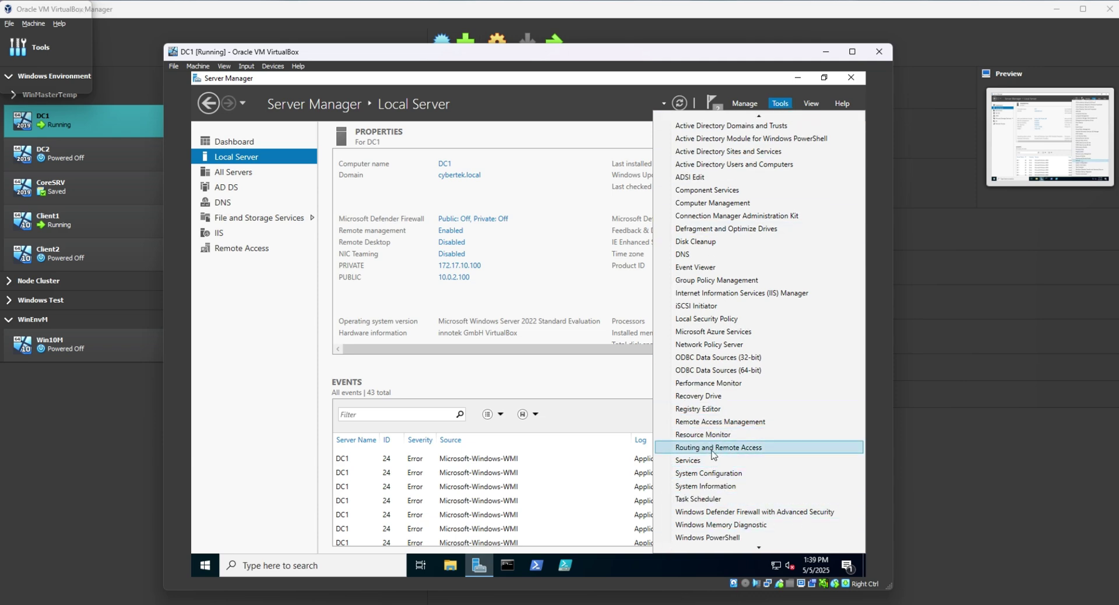
{"action": "left_click", "coordinate": [713, 447]}
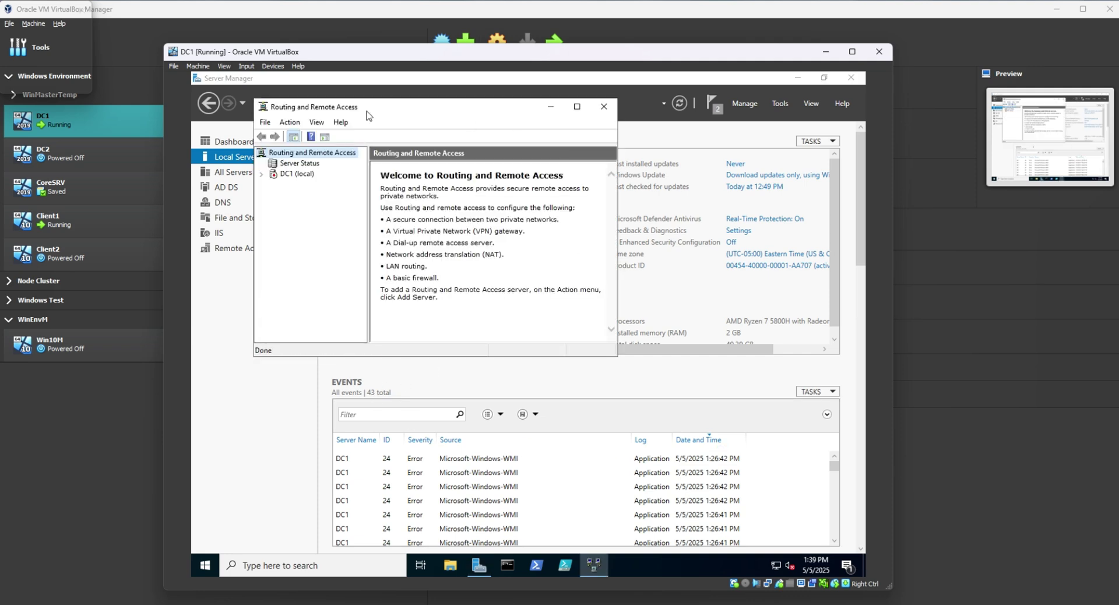
{"action": "left_click", "coordinate": [300, 175]}
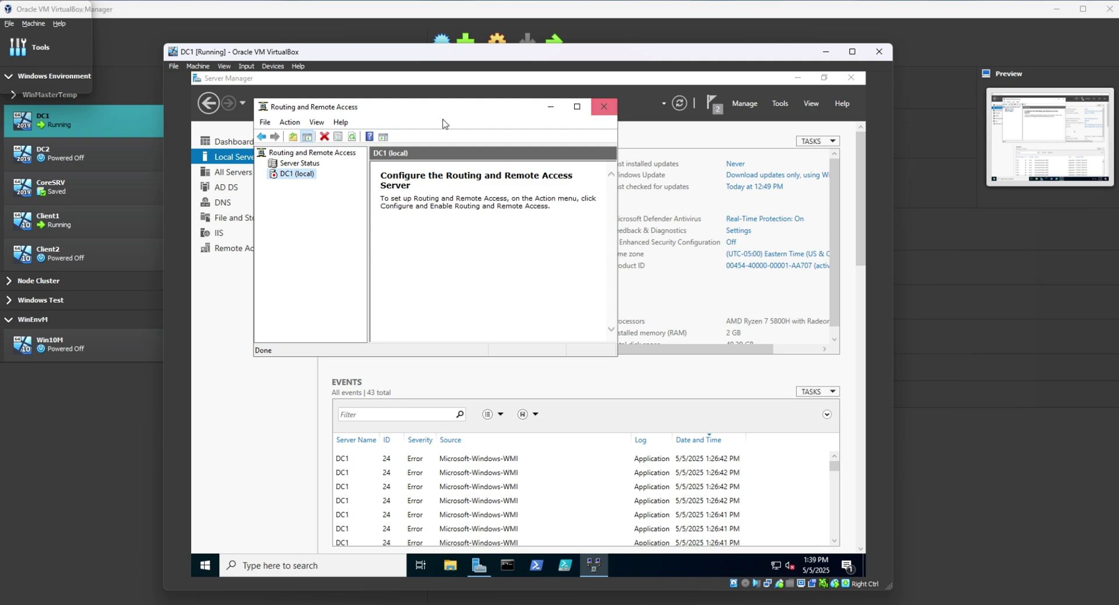
{"action": "left_click", "coordinate": [577, 106]}
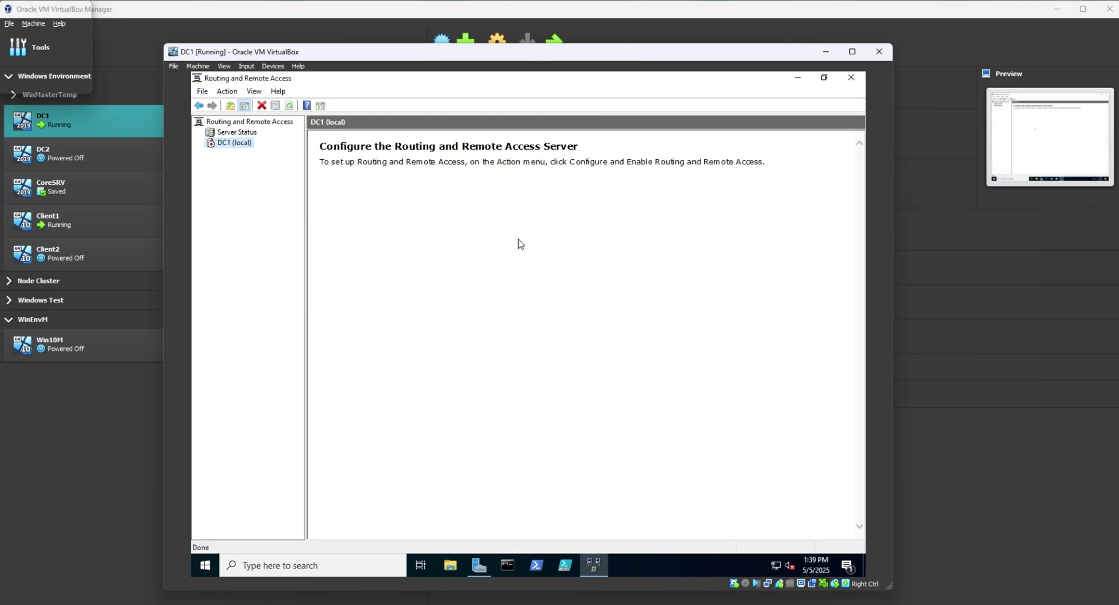
{"action": "scroll", "coordinate": [402, 192], "scroll_direction": "up", "scroll_amount": 3}
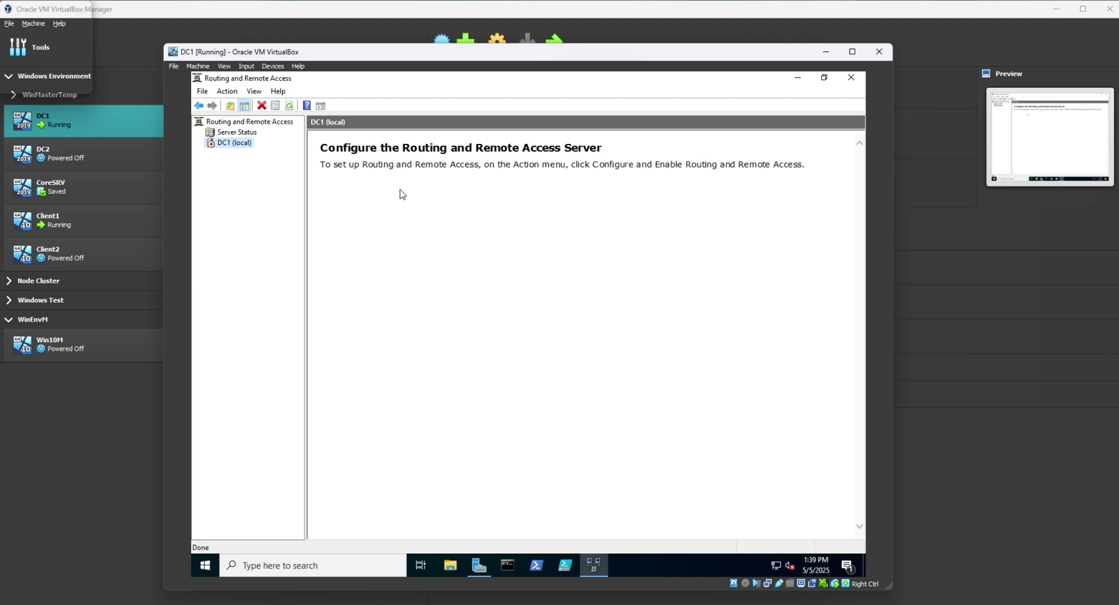
{"action": "right_click", "coordinate": [241, 144]}
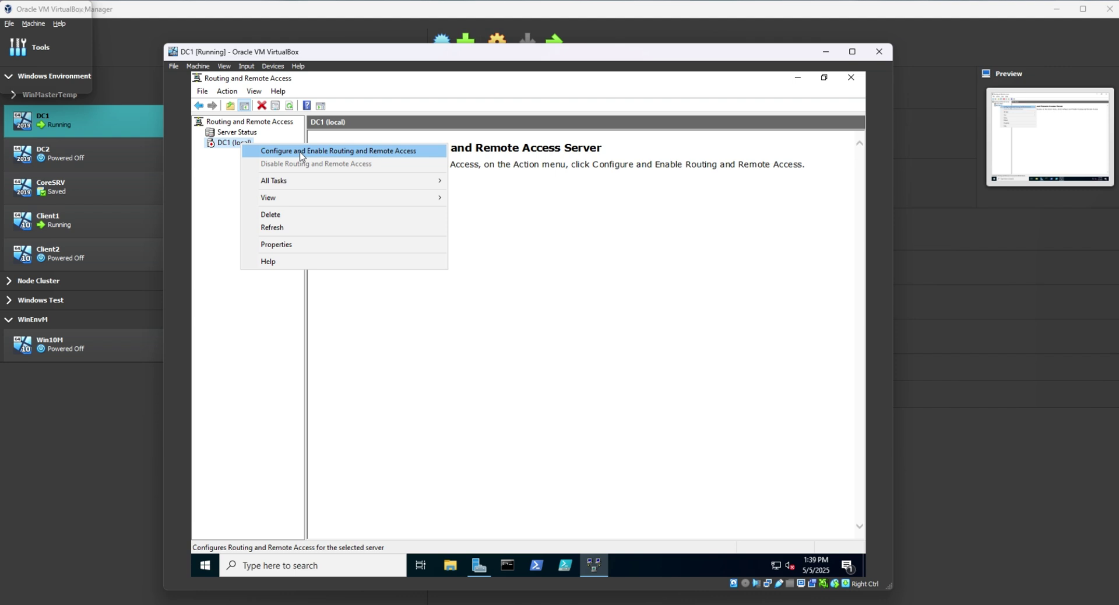
Configure DC1 with a custom NAT and LAN routing setup and start the service.
{"action": "left_click", "coordinate": [300, 152]}
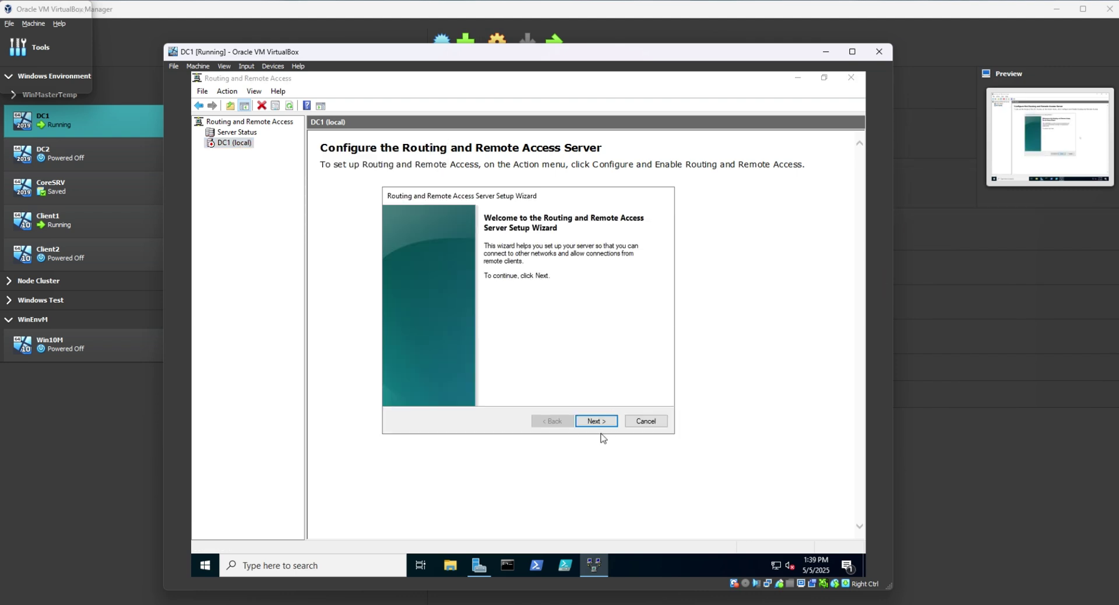
{"action": "left_click", "coordinate": [596, 422]}
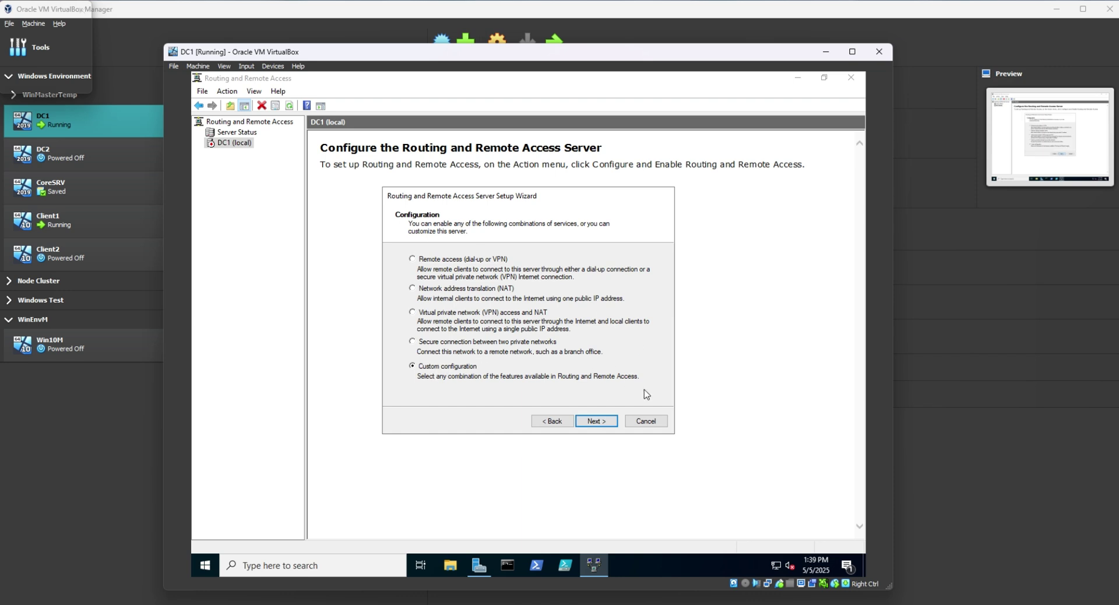
{"action": "left_click", "coordinate": [596, 425]}
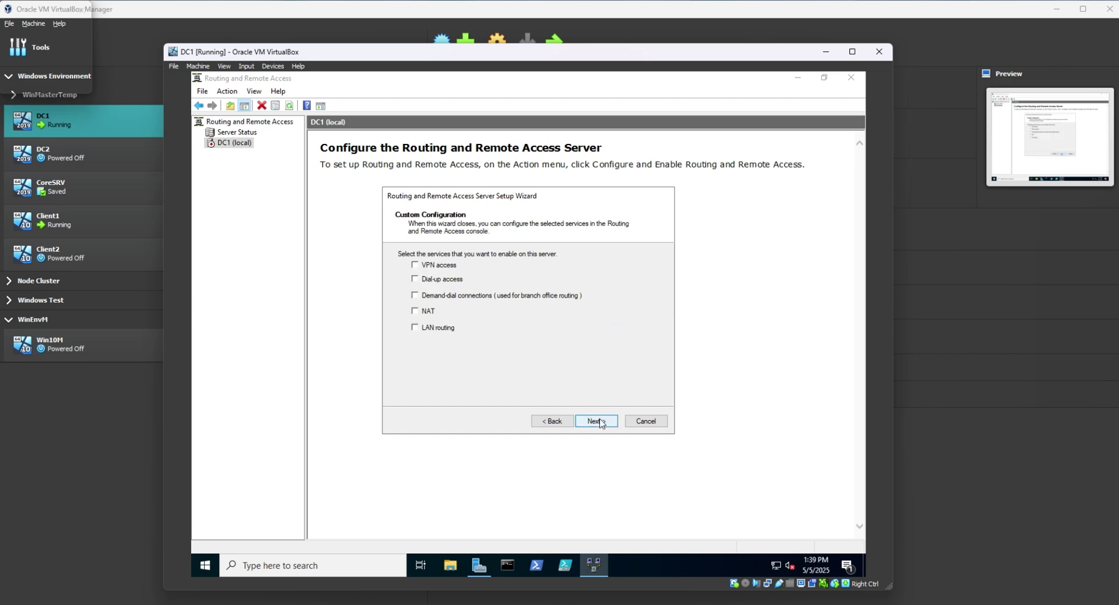
{"action": "left_click", "coordinate": [415, 329]}
{"action": "left_click", "coordinate": [603, 422]}
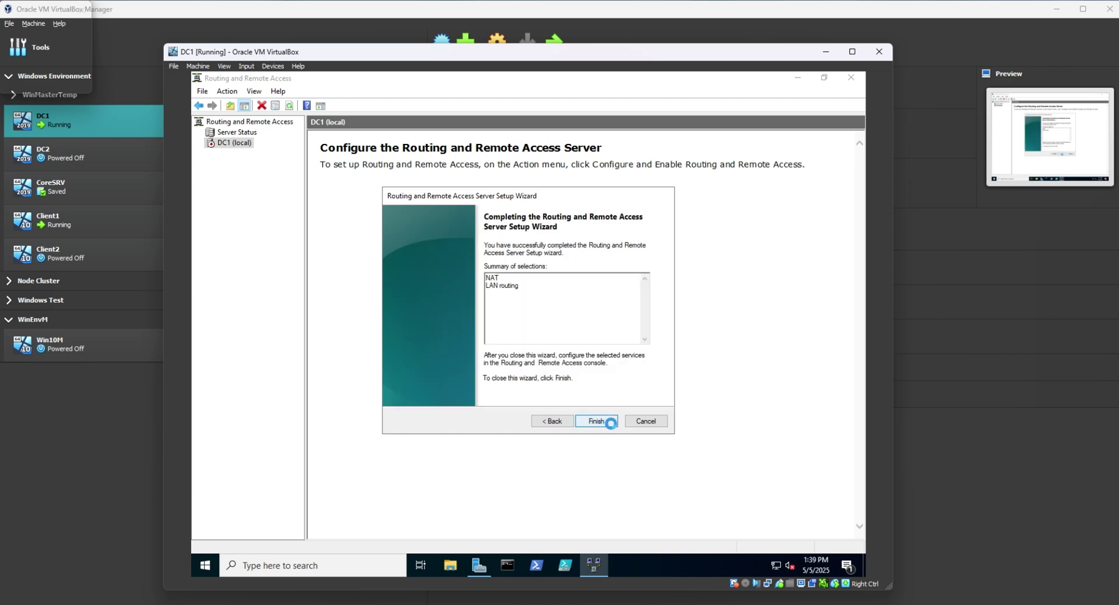
{"action": "left_click", "coordinate": [605, 421]}
{"action": "left_click", "coordinate": [563, 345]}
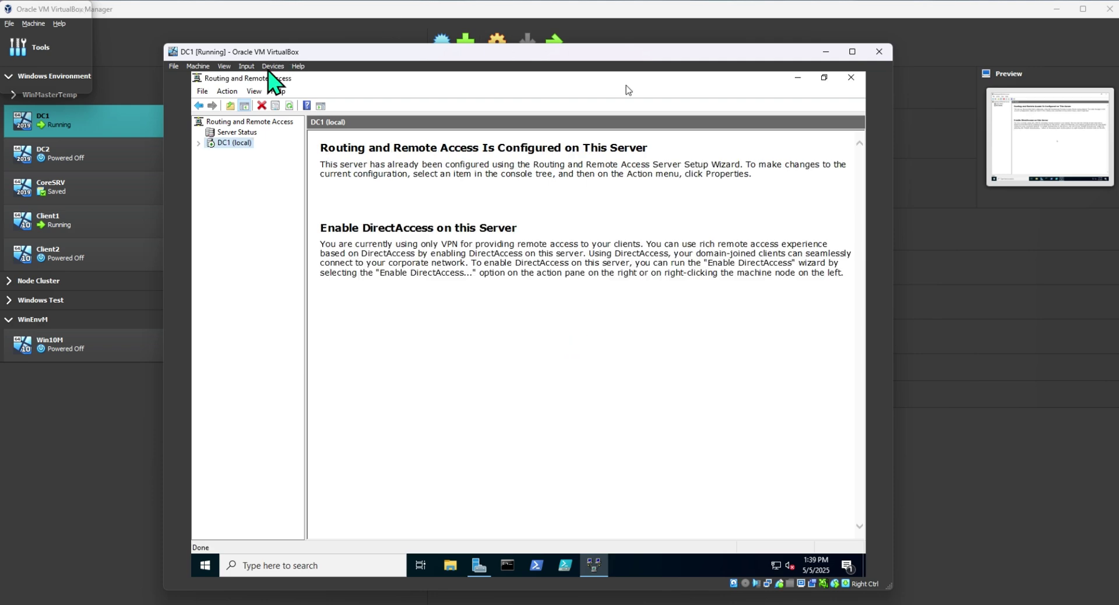
Expand DC1's IPv6 and IPv4 branches and display the empty IPv4 Static Routes list.
{"action": "left_click", "coordinate": [199, 143]}
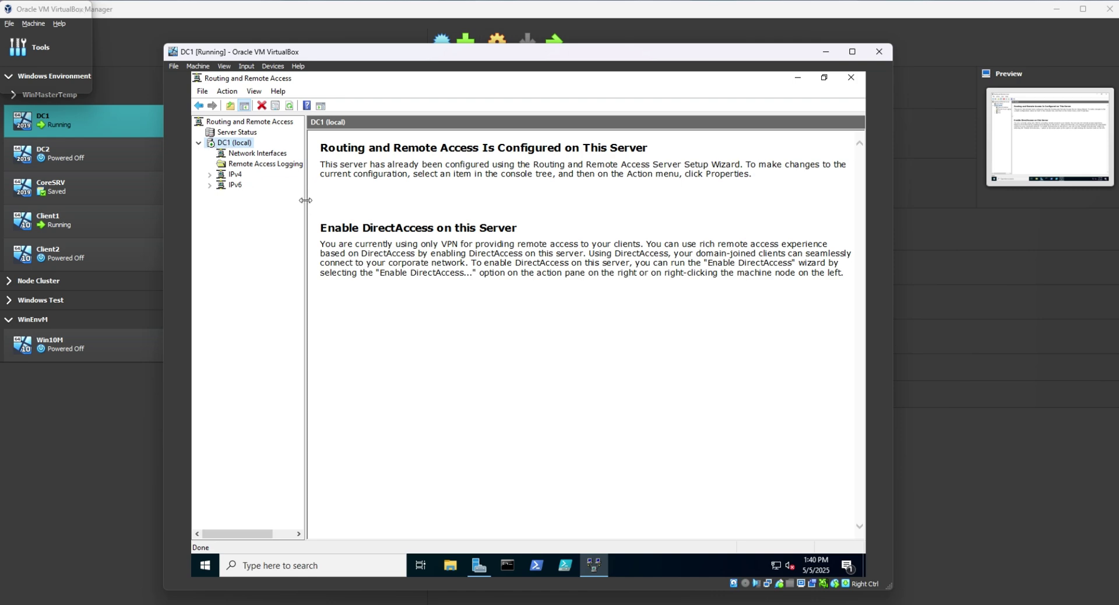
{"action": "left_click_drag", "start_coordinate": [307, 203], "coordinate": [373, 204]}
{"action": "left_click", "coordinate": [209, 185]}
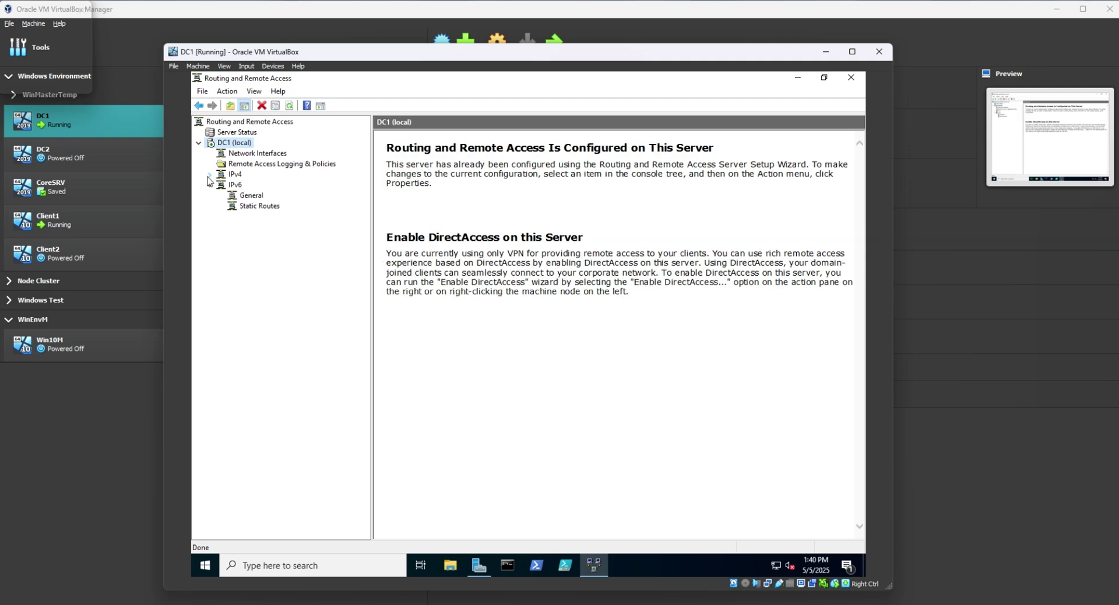
{"action": "left_click", "coordinate": [210, 176]}
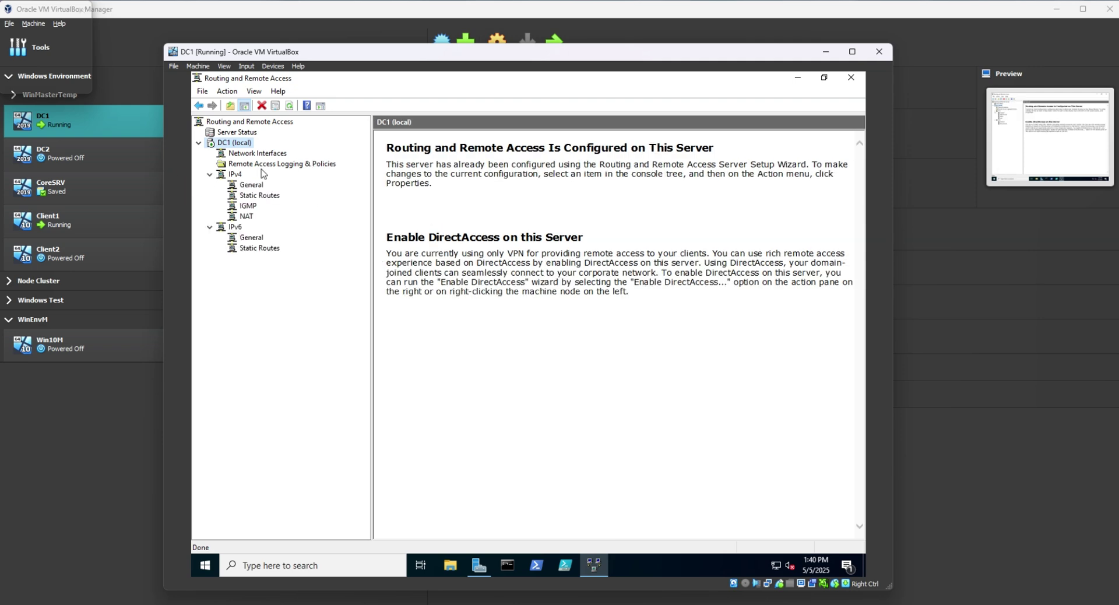
{"action": "left_click", "coordinate": [235, 175]}
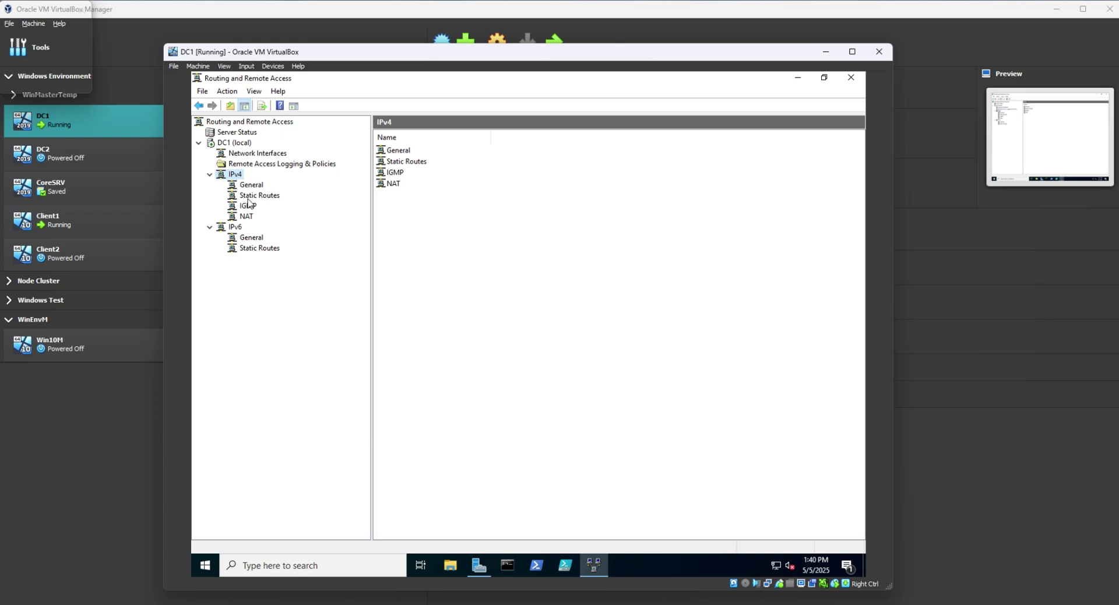
{"action": "right_click", "coordinate": [236, 176]}
{"action": "left_click", "coordinate": [317, 216]}
{"action": "left_click", "coordinate": [249, 198]}
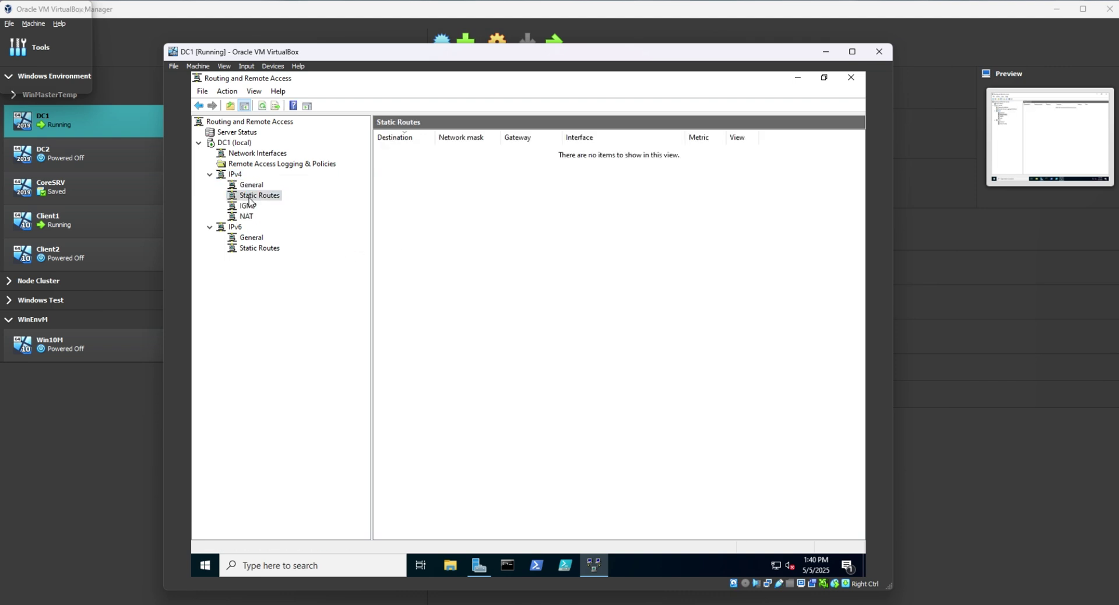
Begin a new IPv4 static route using the PRIVATE interface.
{"action": "right_click", "coordinate": [250, 200]}
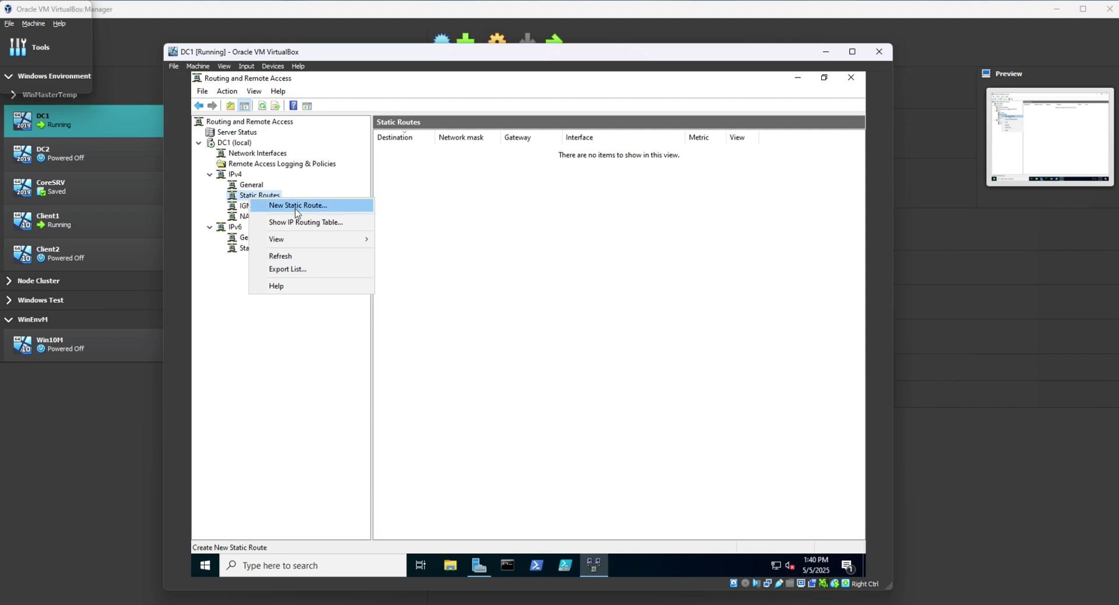
{"action": "left_click", "coordinate": [296, 210]}
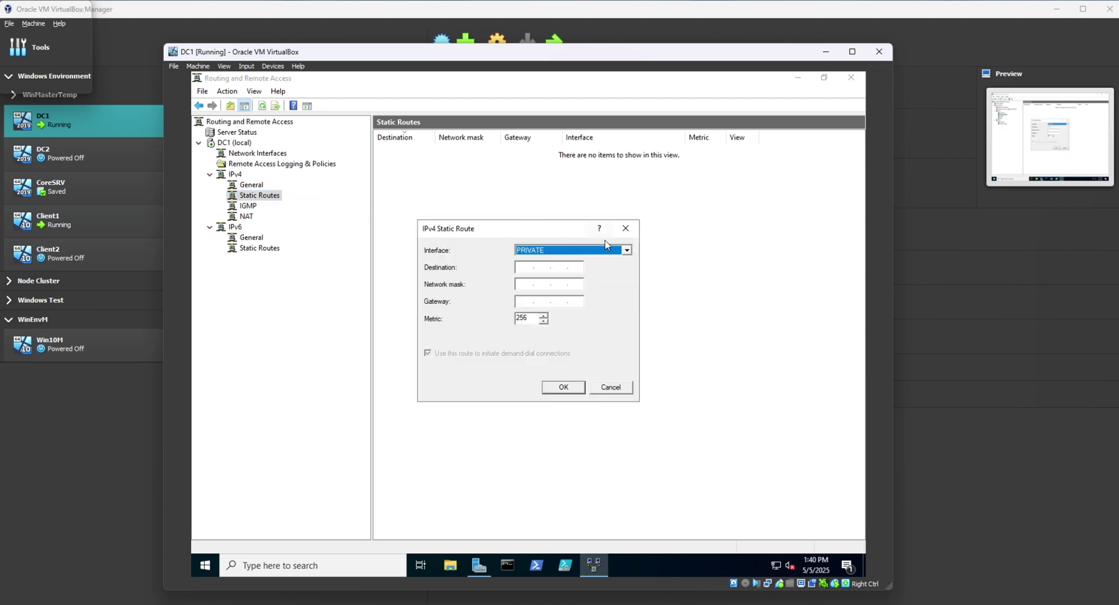
{"action": "left_click", "coordinate": [627, 250]}
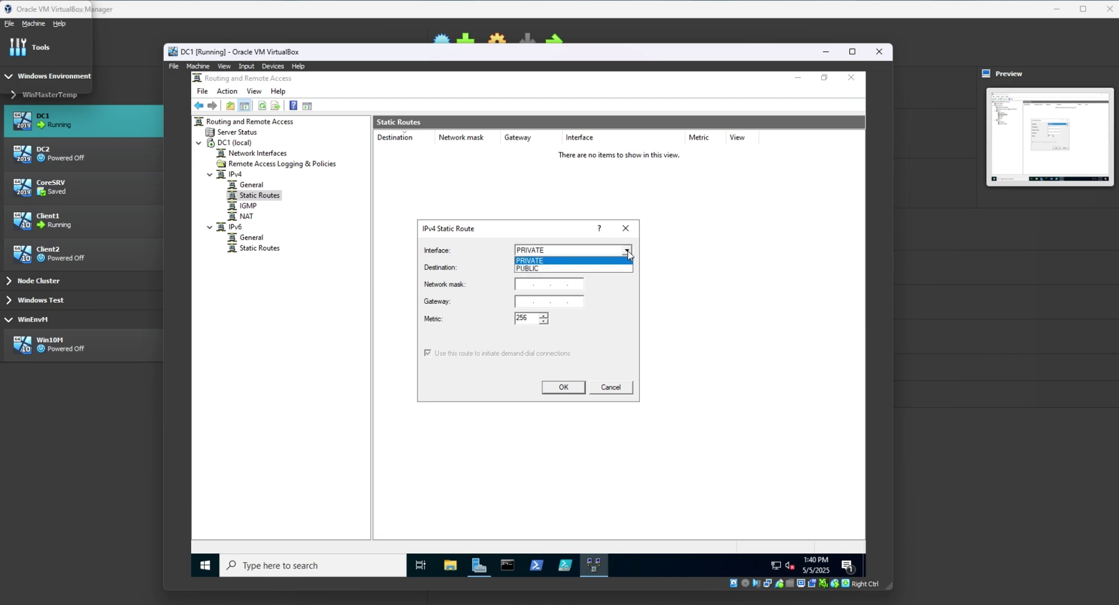
{"action": "left_click", "coordinate": [576, 264]}
{"action": "key", "text": "Tab"}
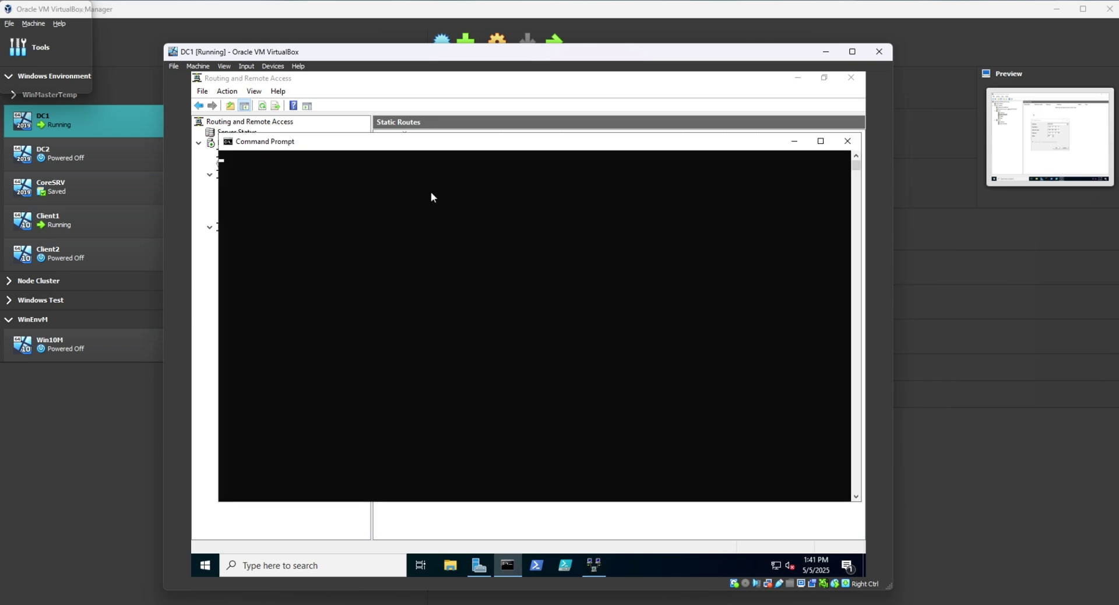
Run ipconfig to confirm PRIVATE is 172.17.10.100 with mask 255.255.255.0, then minimize Command Prompt.
{"action": "type", "text": "ipconfig"}
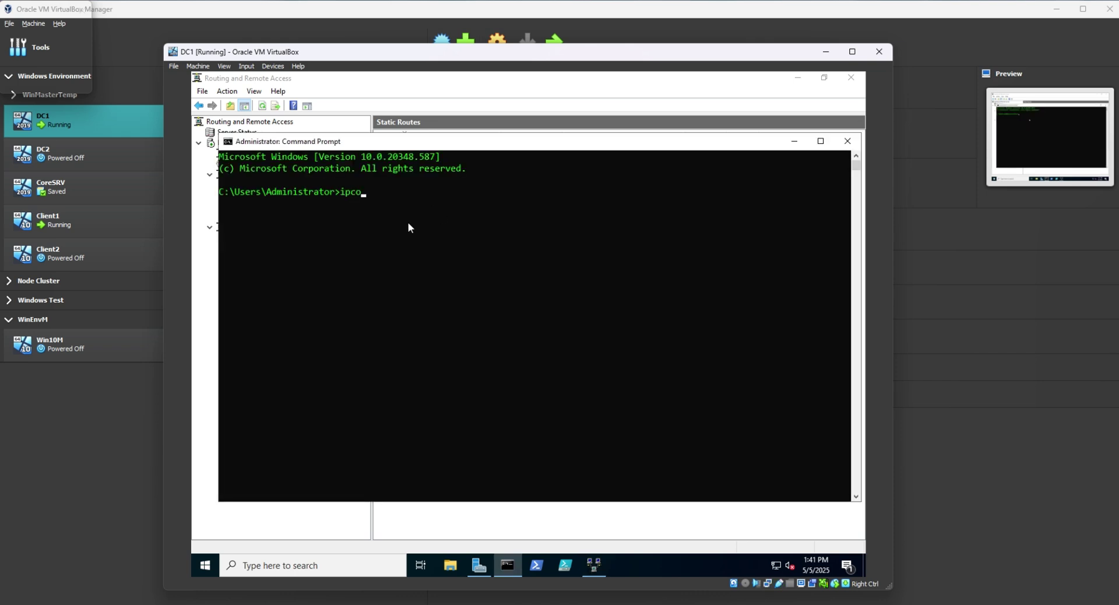
{"action": "key", "text": "Return"}
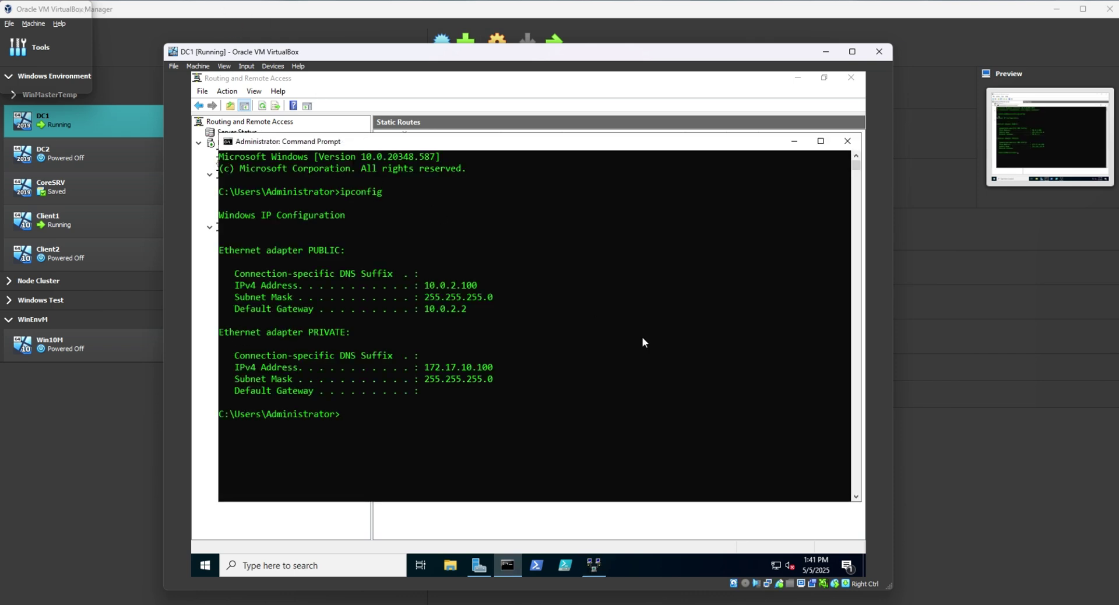
{"action": "left_click_drag", "start_coordinate": [497, 378], "coordinate": [425, 366]}
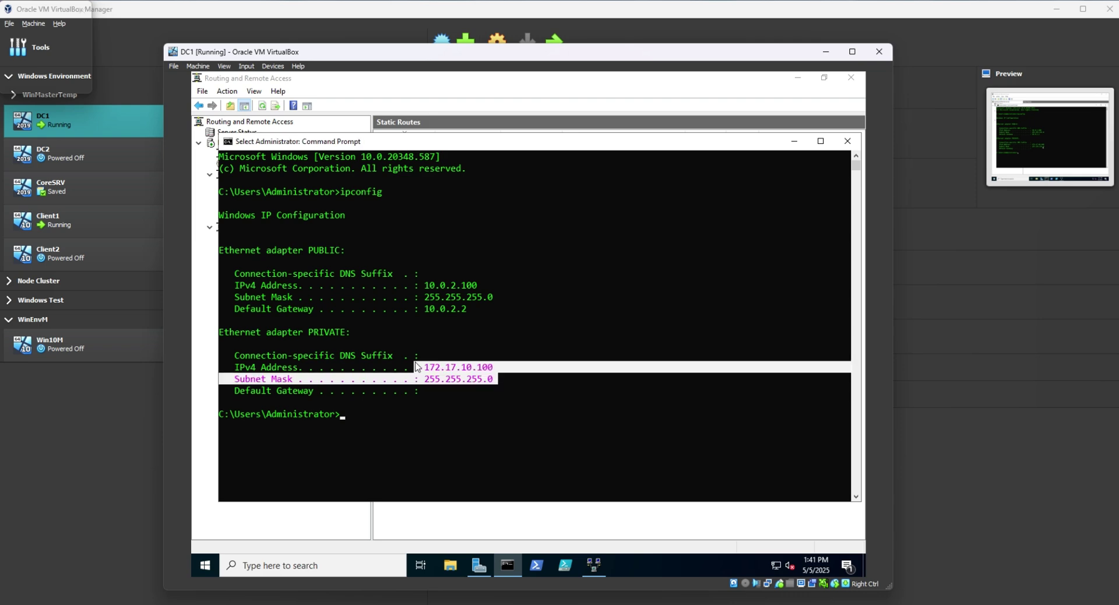
{"action": "left_click", "coordinate": [454, 367]}
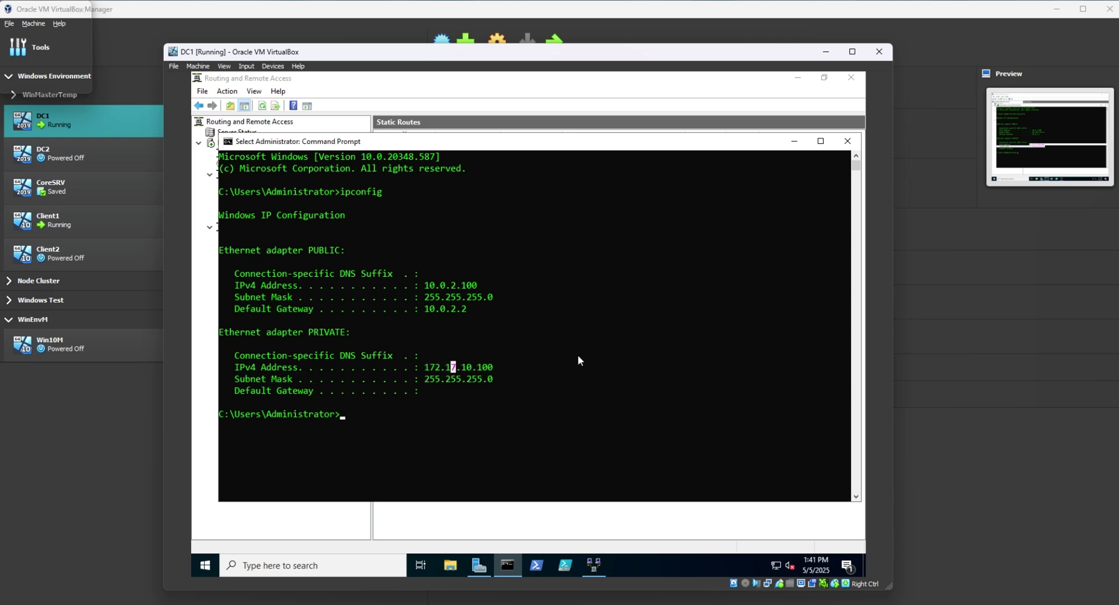
{"action": "left_click", "coordinate": [794, 143]}
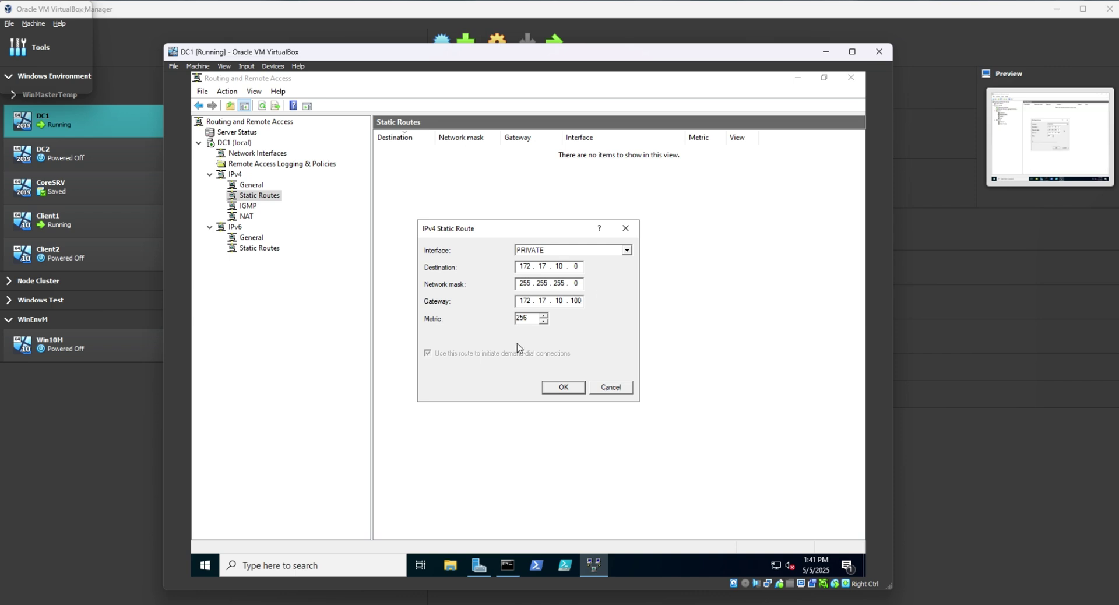
Save the static route to 172.17.10.0/255.255.255.0 via 172.17.10.100 and review the IPv4 node.
{"action": "left_click", "coordinate": [568, 387]}
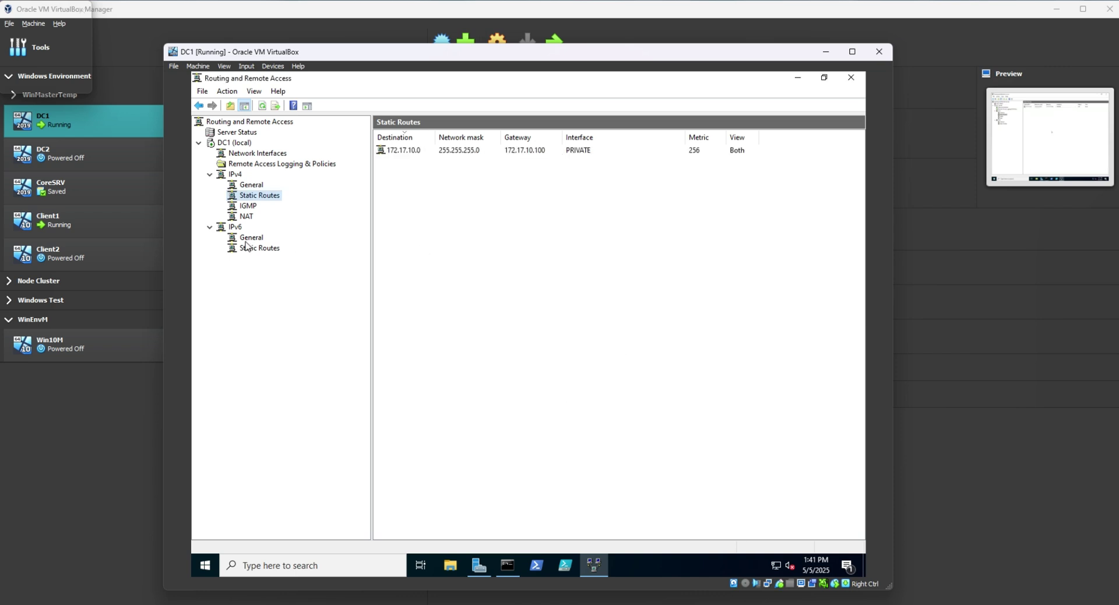
{"action": "left_click", "coordinate": [406, 150]}
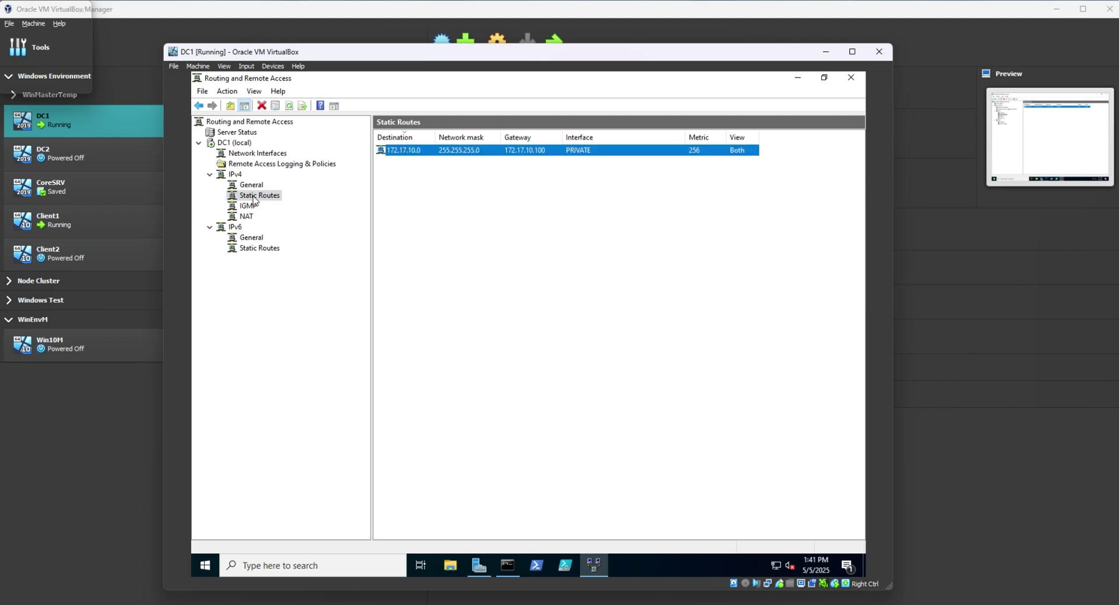
{"action": "left_click", "coordinate": [232, 175]}
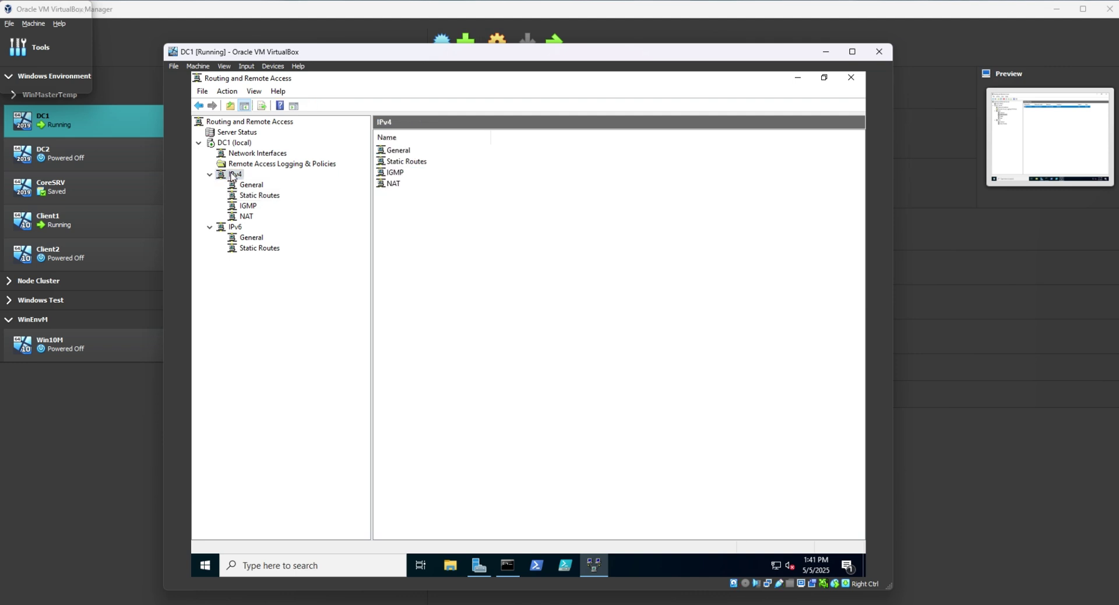
{"action": "right_click", "coordinate": [232, 175]}
{"action": "left_click", "coordinate": [497, 230]}
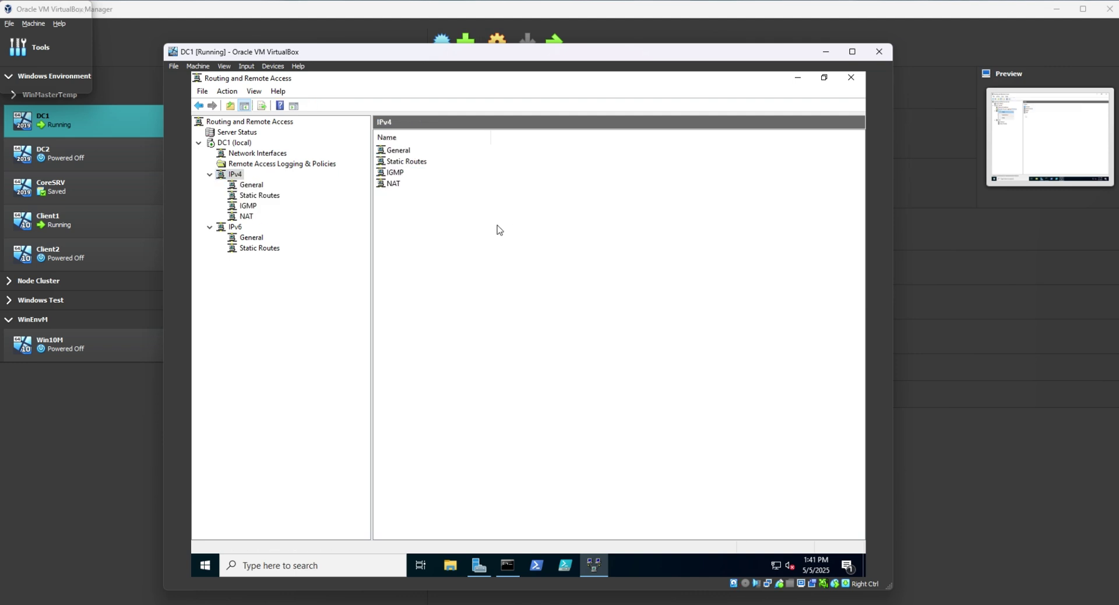
Browse the network interfaces, then bring up DC1 (local)'s overview and context menu.
{"action": "left_click", "coordinate": [247, 155]}
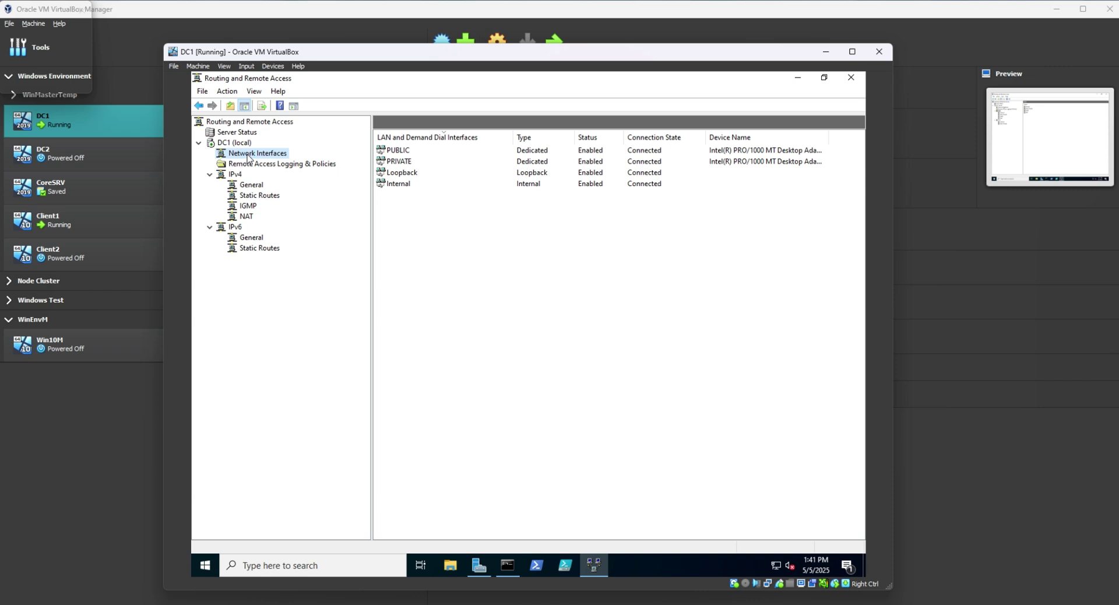
{"action": "right_click", "coordinate": [248, 156]}
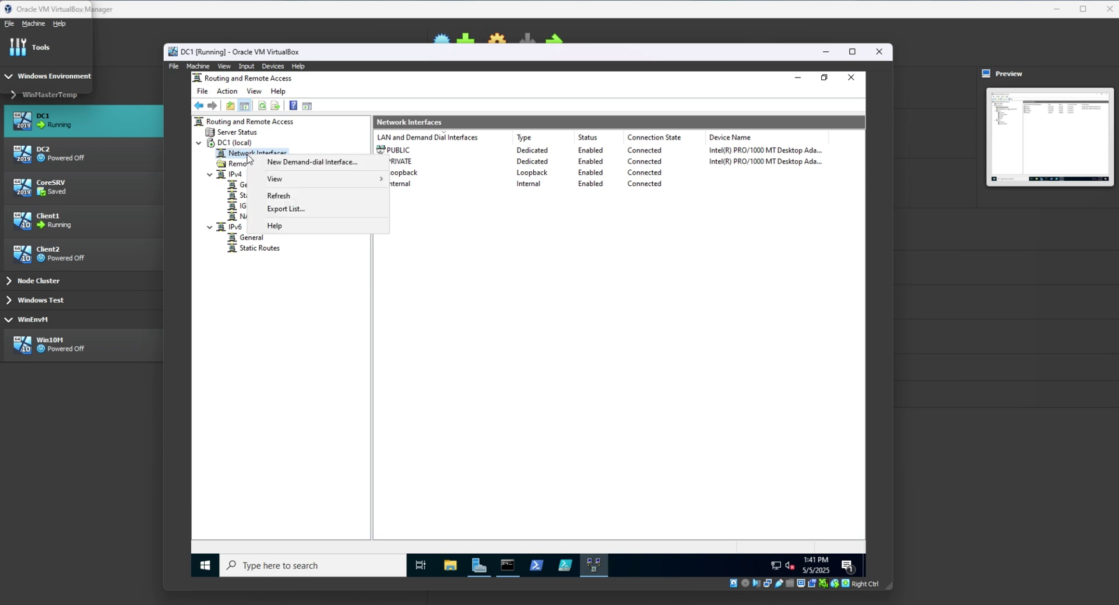
{"action": "mouse_move", "coordinate": [293, 185]}
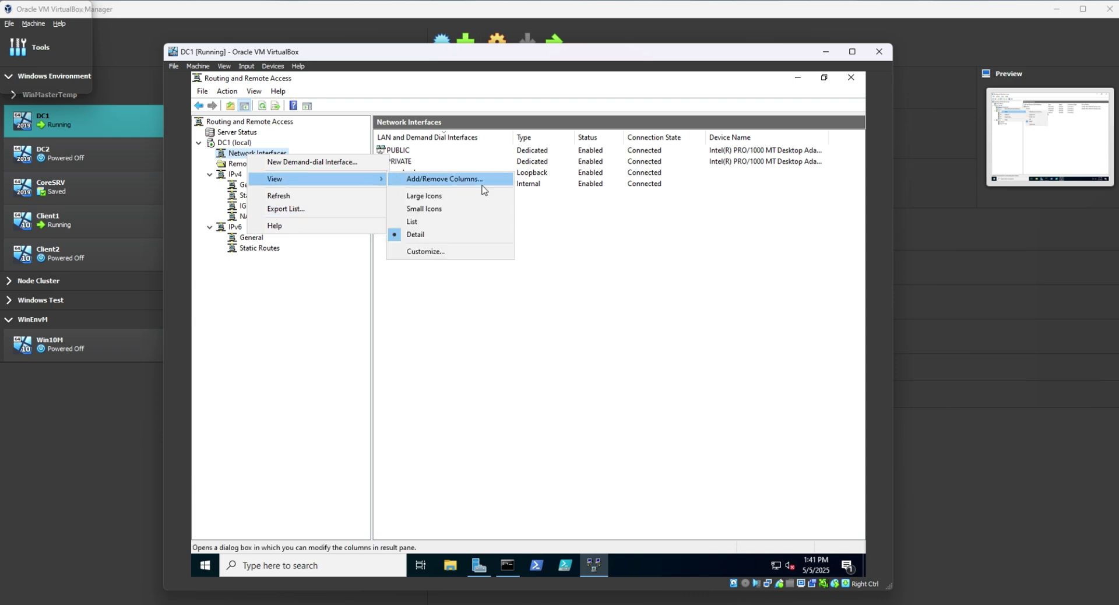
{"action": "left_click", "coordinate": [237, 134]}
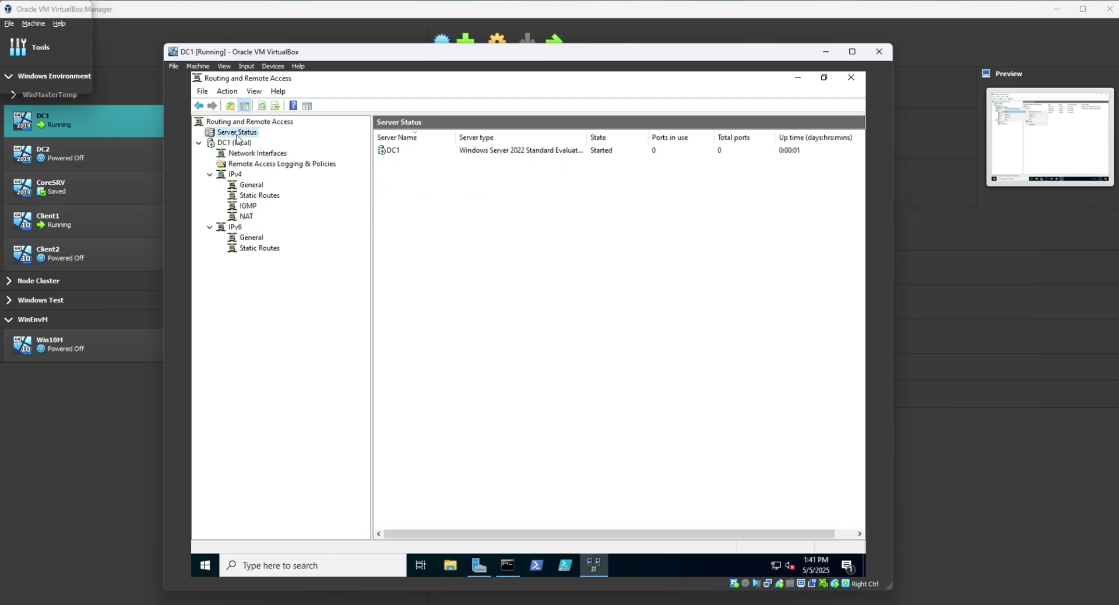
{"action": "left_click", "coordinate": [239, 143]}
{"action": "right_click", "coordinate": [241, 143]}
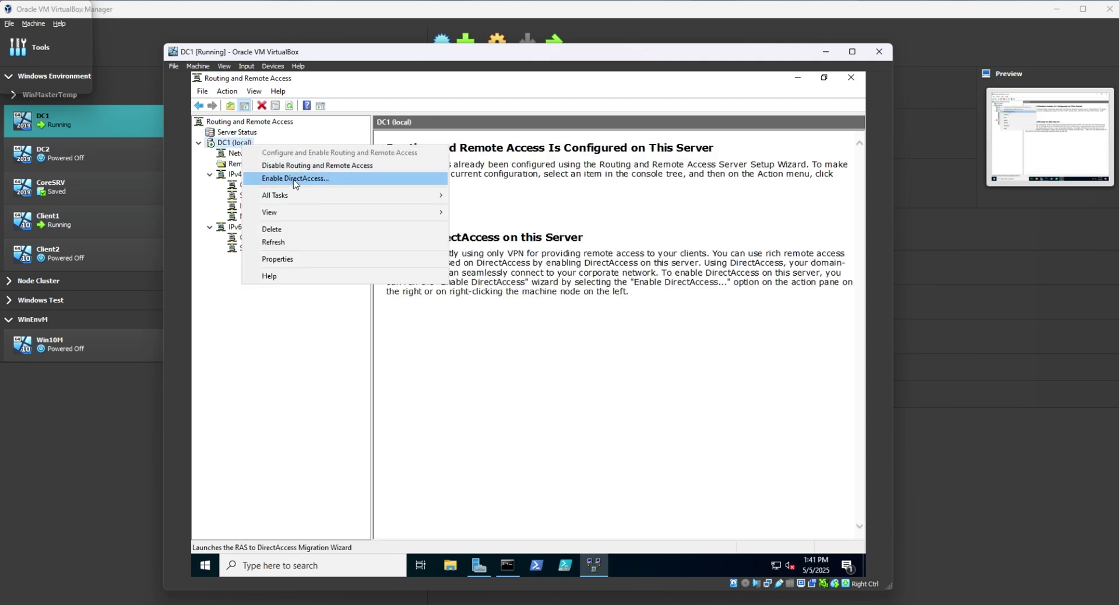
Review DC1 (local) properties on the IPv4 and IPv6 tabs, then close with OK.
{"action": "left_click", "coordinate": [286, 259]}
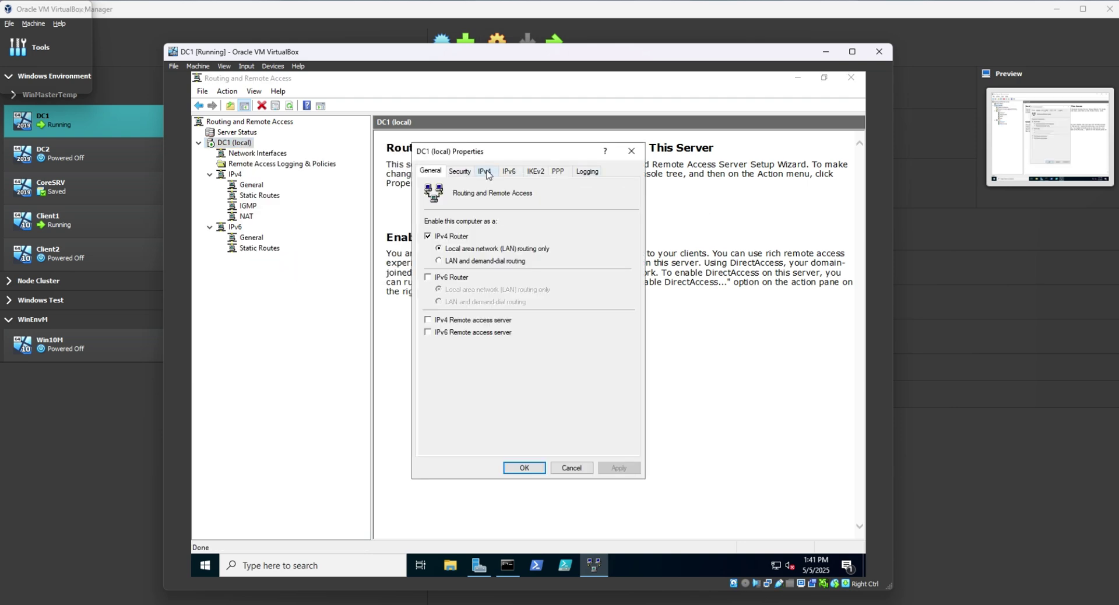
{"action": "left_click", "coordinate": [485, 172]}
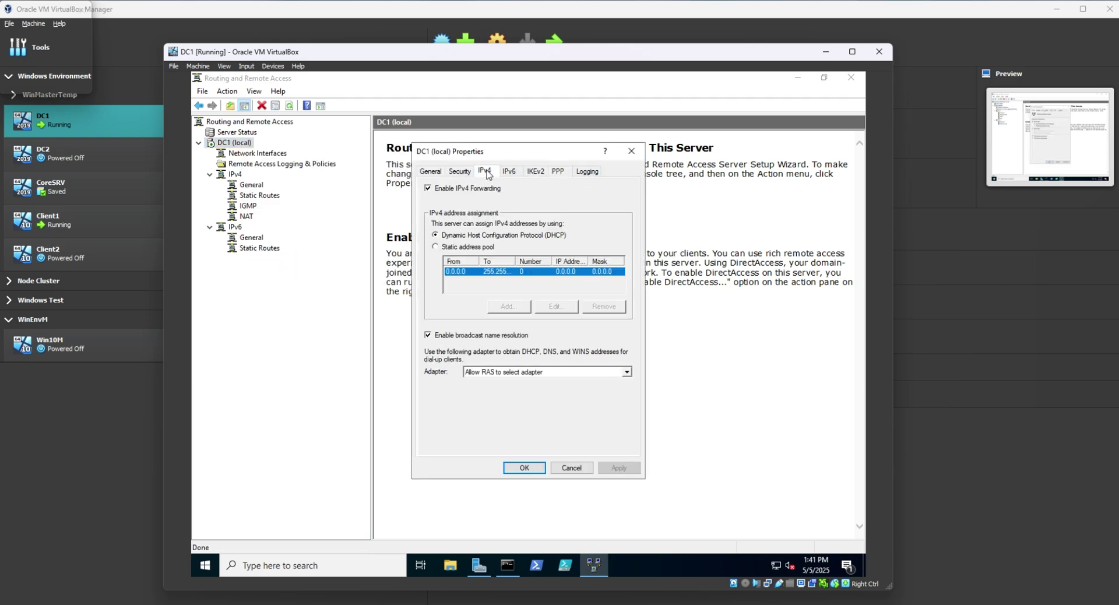
{"action": "left_click", "coordinate": [515, 174]}
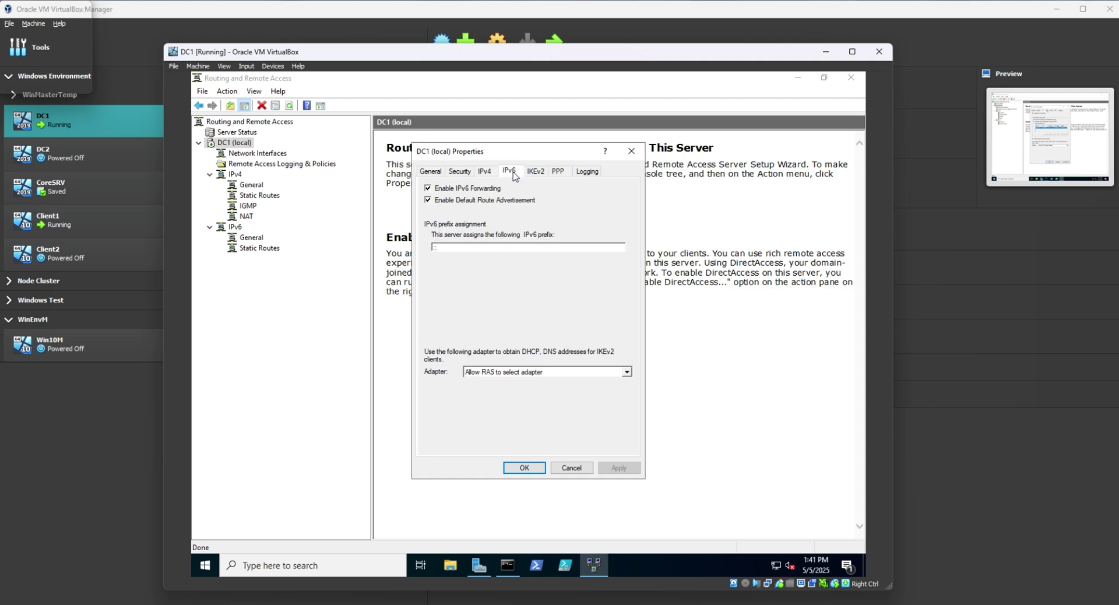
{"action": "left_click", "coordinate": [517, 471]}
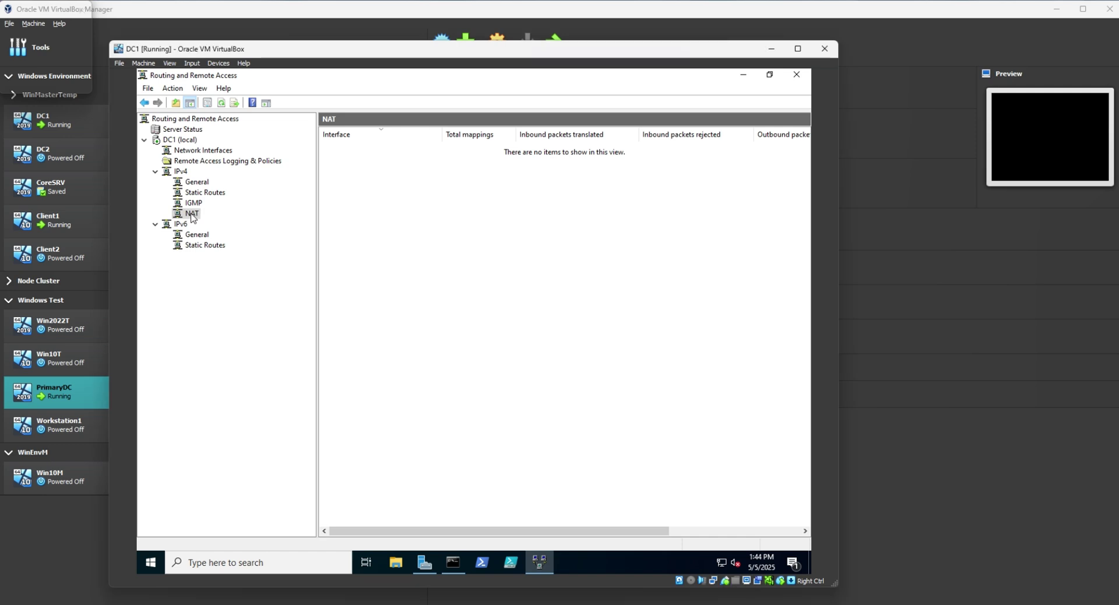
Add PUBLIC as an Internet-facing NAT interface with NAT enabled.
{"action": "right_click", "coordinate": [191, 215]}
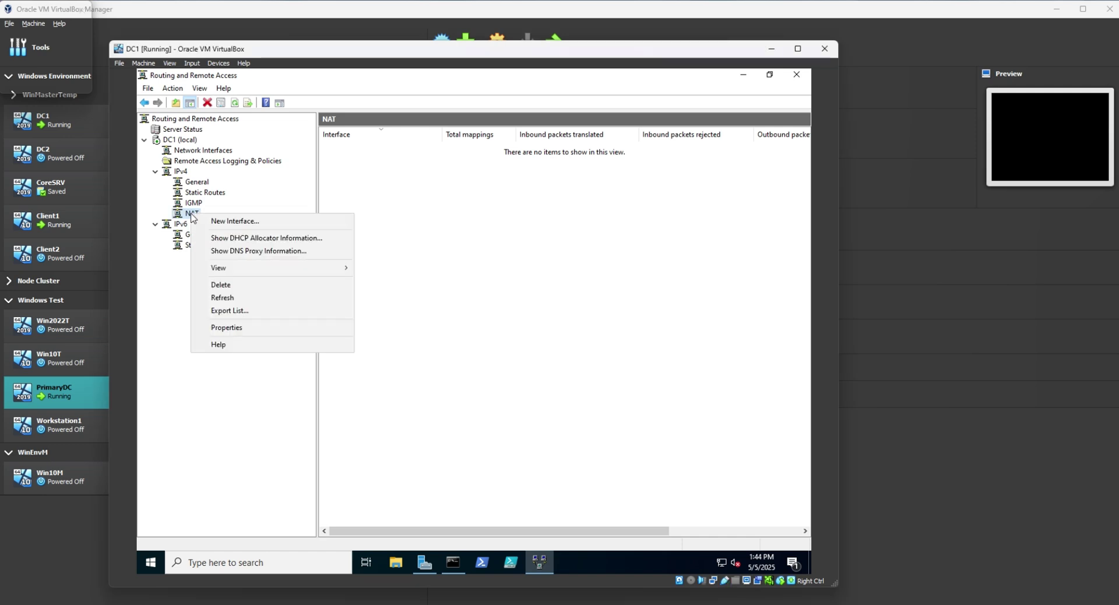
{"action": "left_click", "coordinate": [238, 221]}
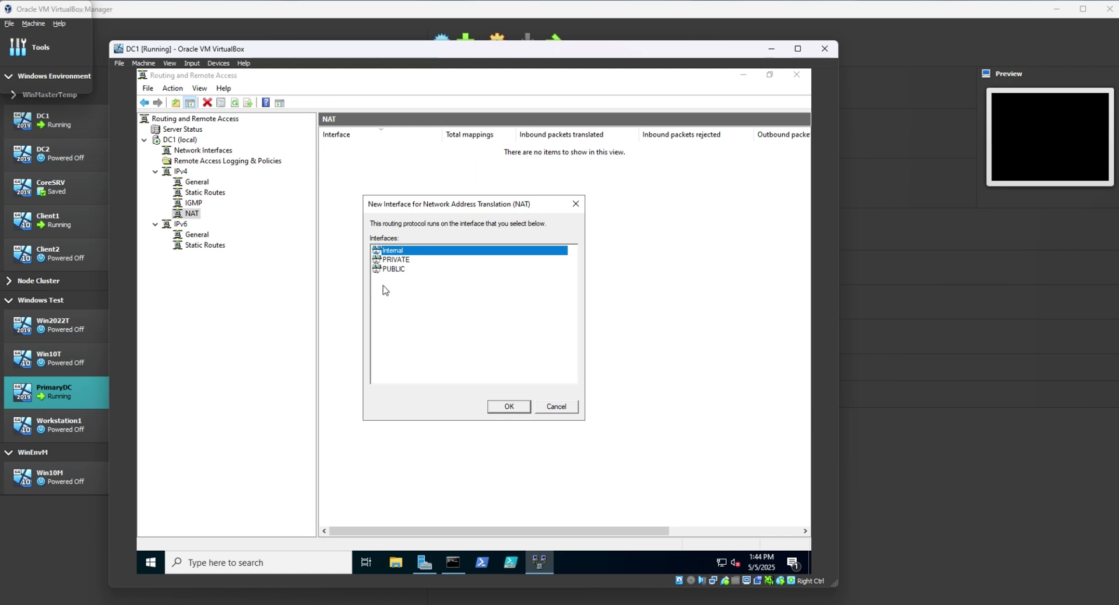
{"action": "left_click", "coordinate": [402, 270]}
{"action": "left_click", "coordinate": [509, 407]}
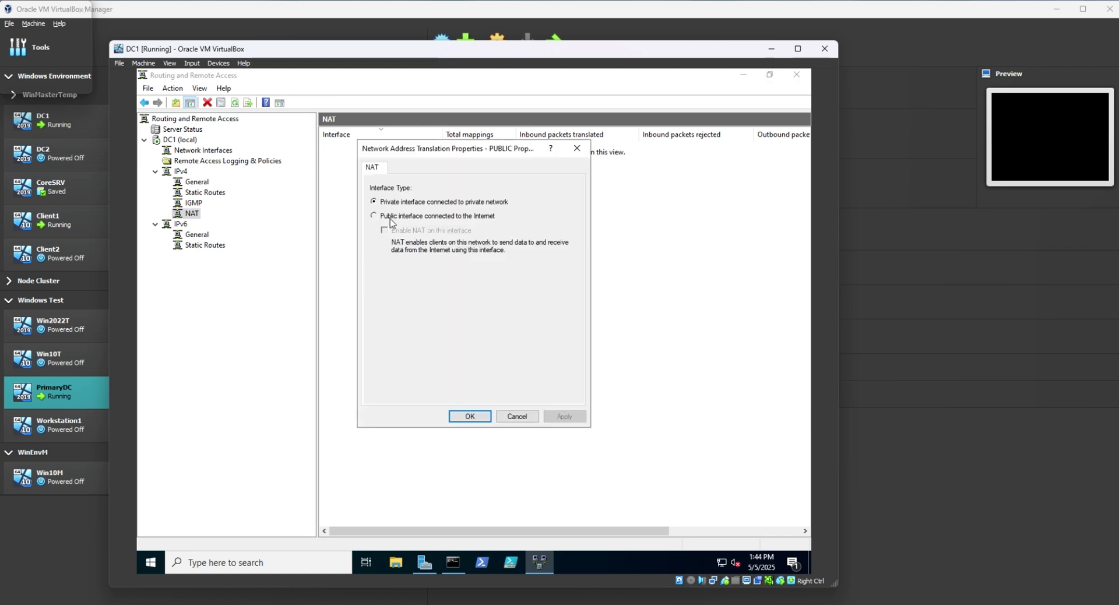
{"action": "left_click", "coordinate": [390, 217]}
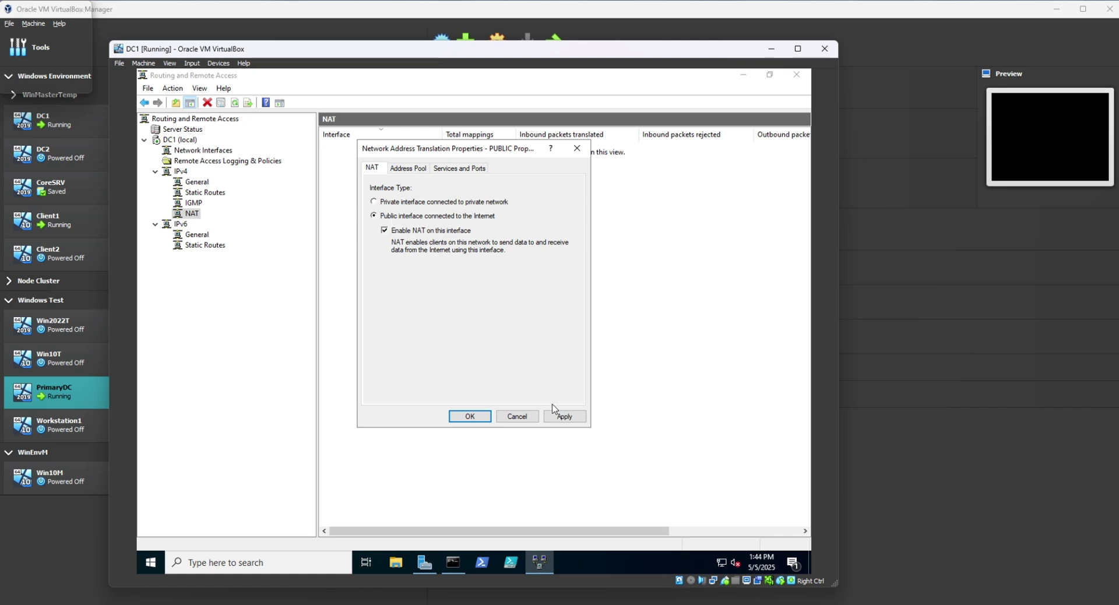
{"action": "left_click", "coordinate": [574, 420]}
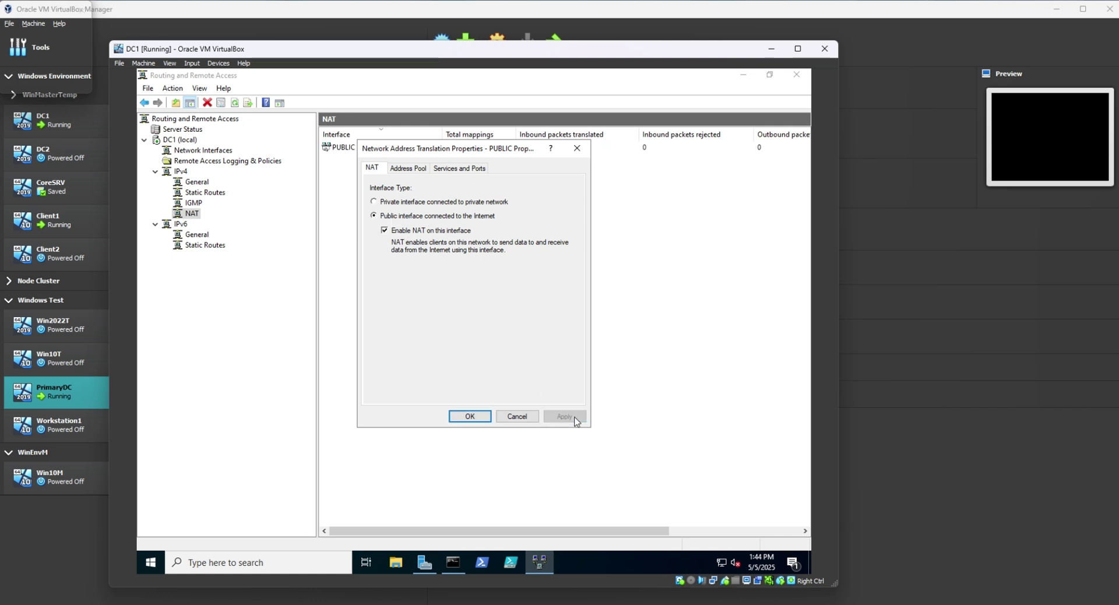
{"action": "left_click", "coordinate": [469, 416]}
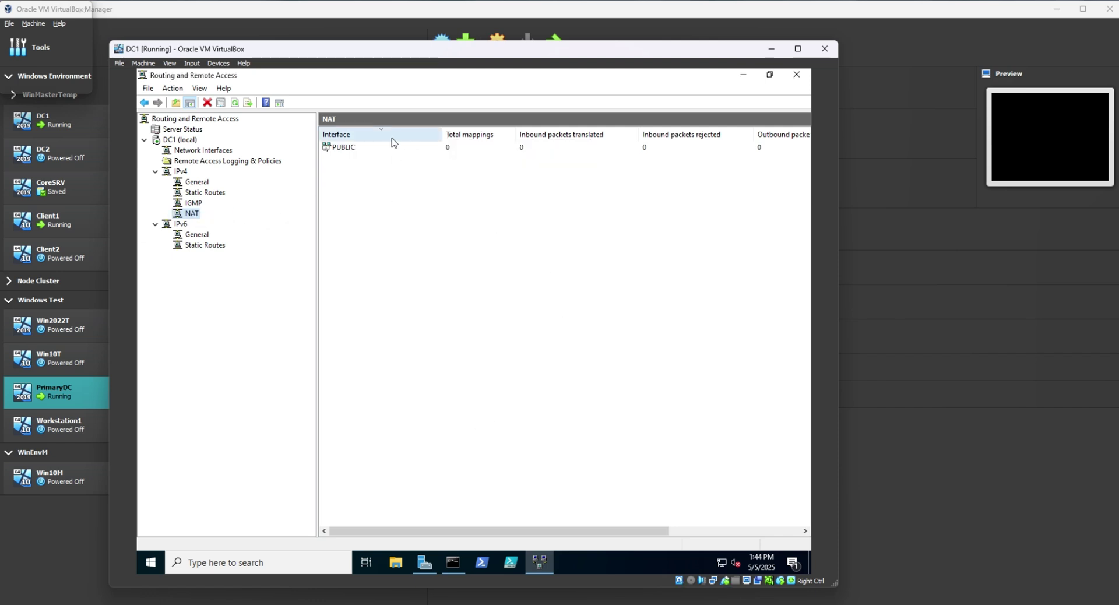
Review PUBLIC's address pool and services and ports, then show the IPv4 static routes.
{"action": "left_click", "coordinate": [347, 147]}
{"action": "right_click", "coordinate": [345, 148]}
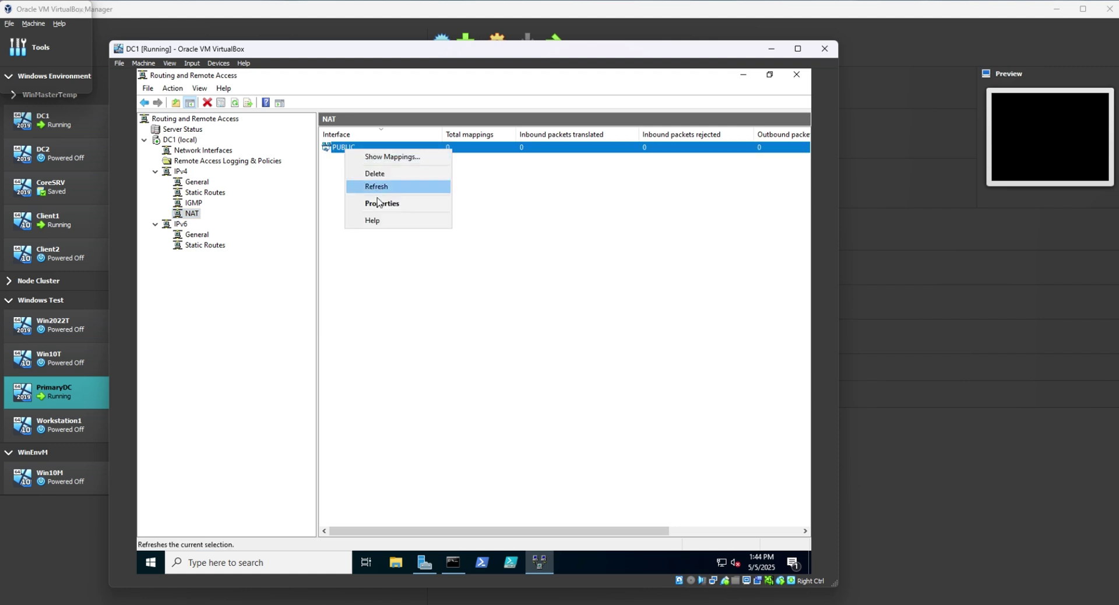
{"action": "left_click", "coordinate": [379, 203]}
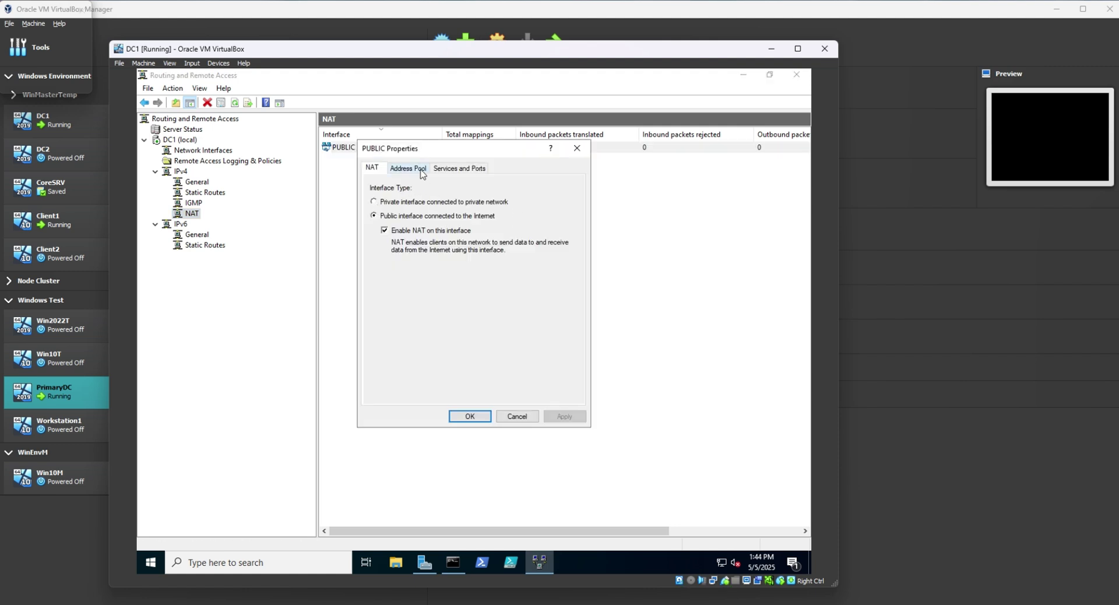
{"action": "left_click", "coordinate": [421, 168]}
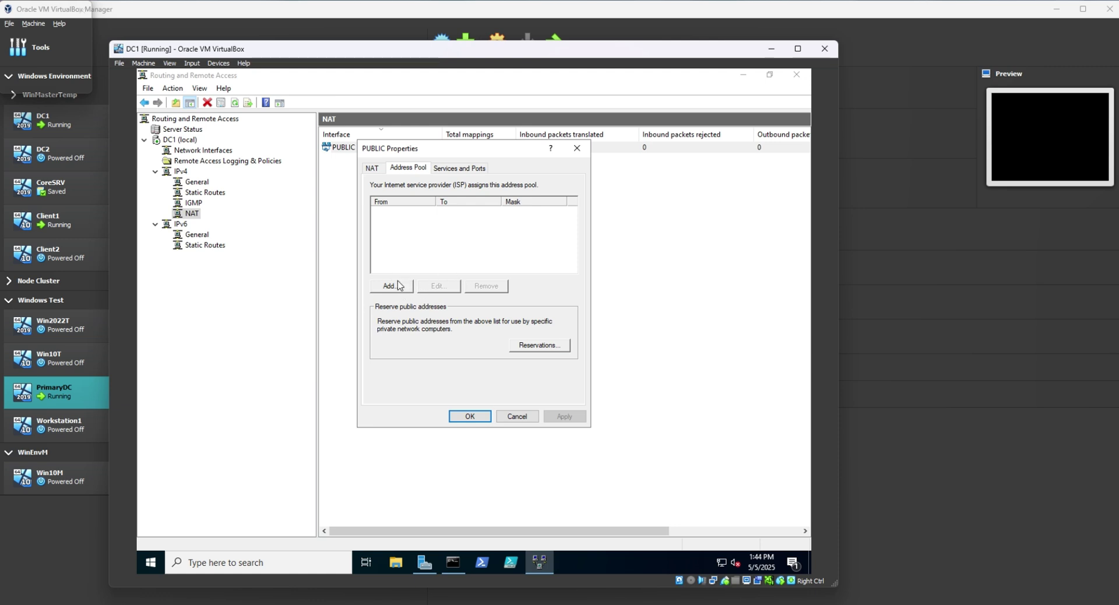
{"action": "left_click", "coordinate": [450, 169]}
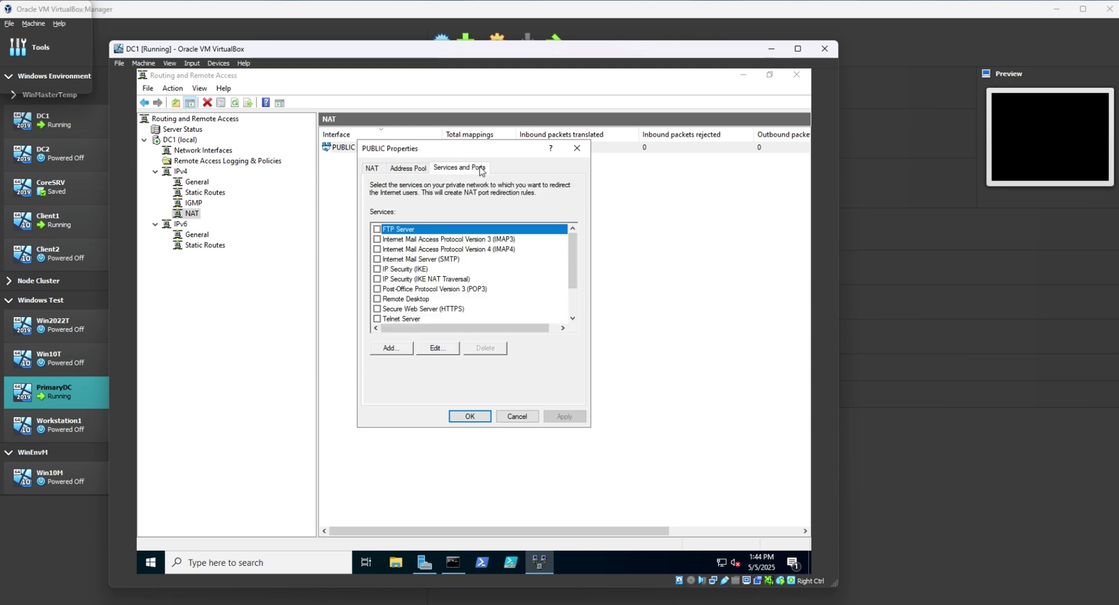
{"action": "scroll", "coordinate": [456, 268], "scroll_direction": "down", "scroll_amount": 2}
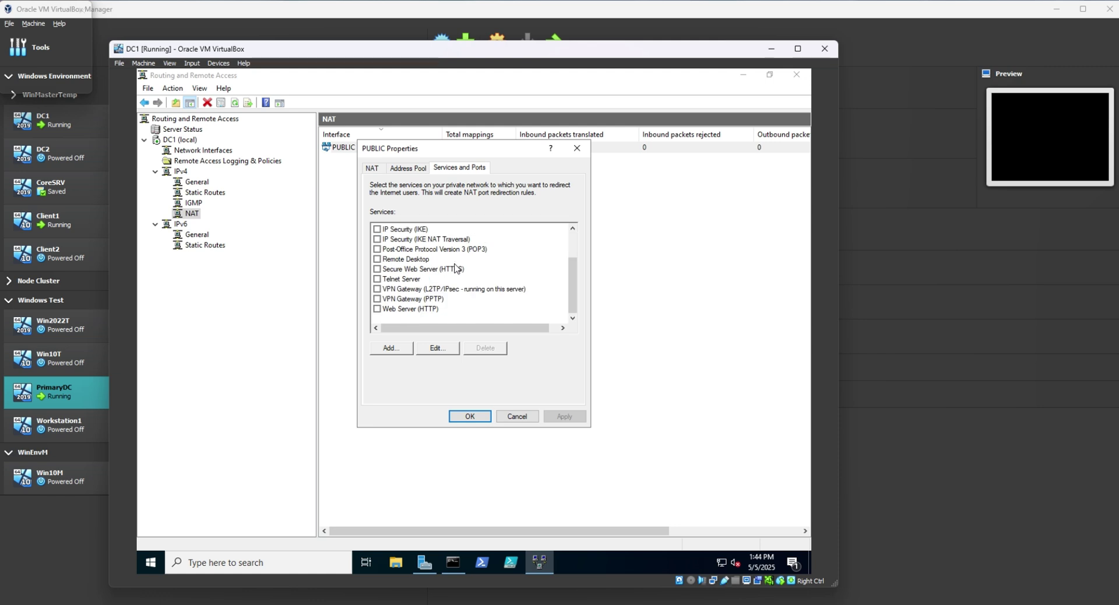
{"action": "left_click", "coordinate": [466, 416]}
{"action": "left_click", "coordinate": [213, 193]}
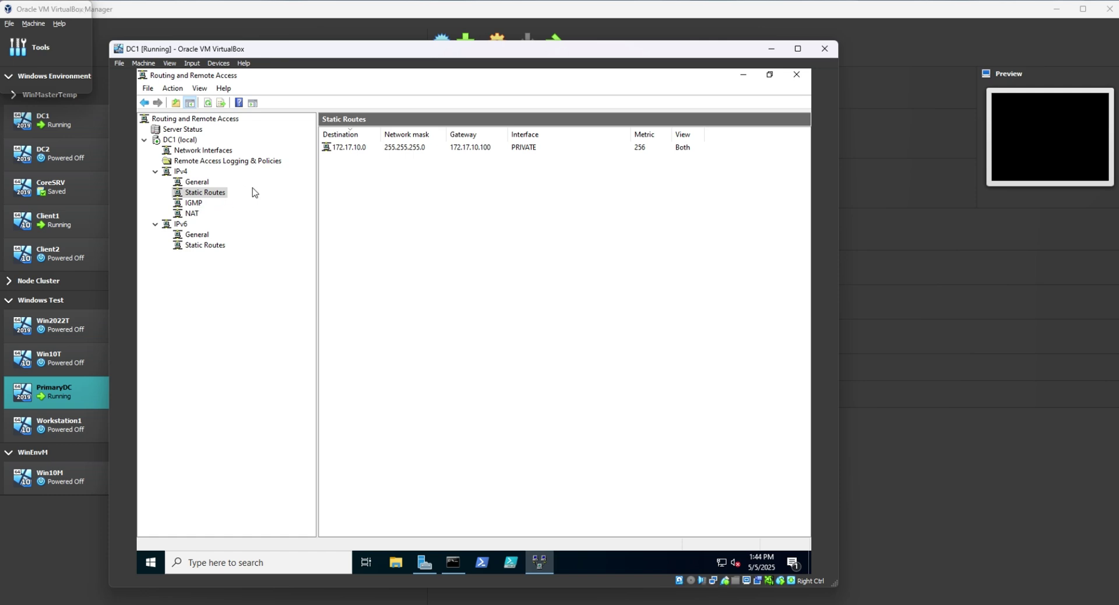
Restart the Routing and Remote Access service on DC1 (local) via All Tasks > Restart.
{"action": "left_click", "coordinate": [178, 140]}
{"action": "right_click", "coordinate": [178, 142]}
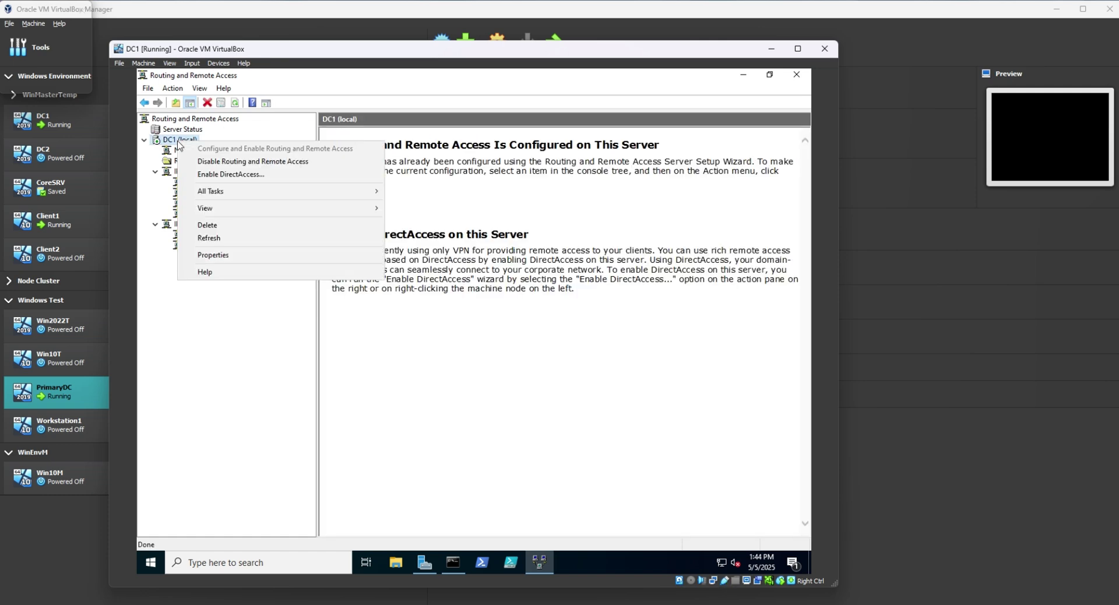
{"action": "mouse_move", "coordinate": [217, 190]}
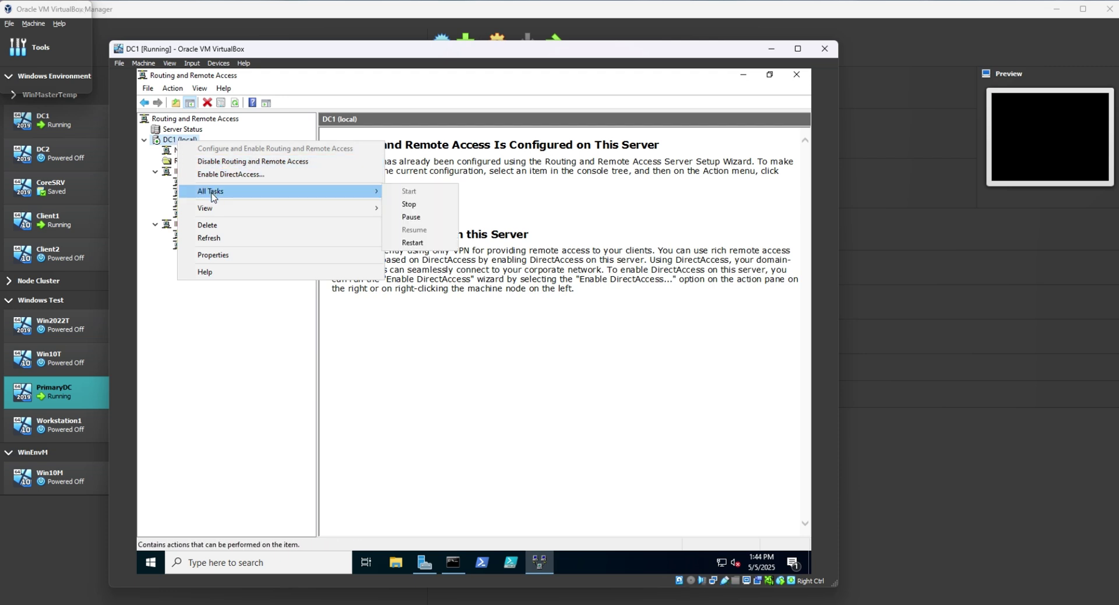
{"action": "left_click", "coordinate": [180, 141]}
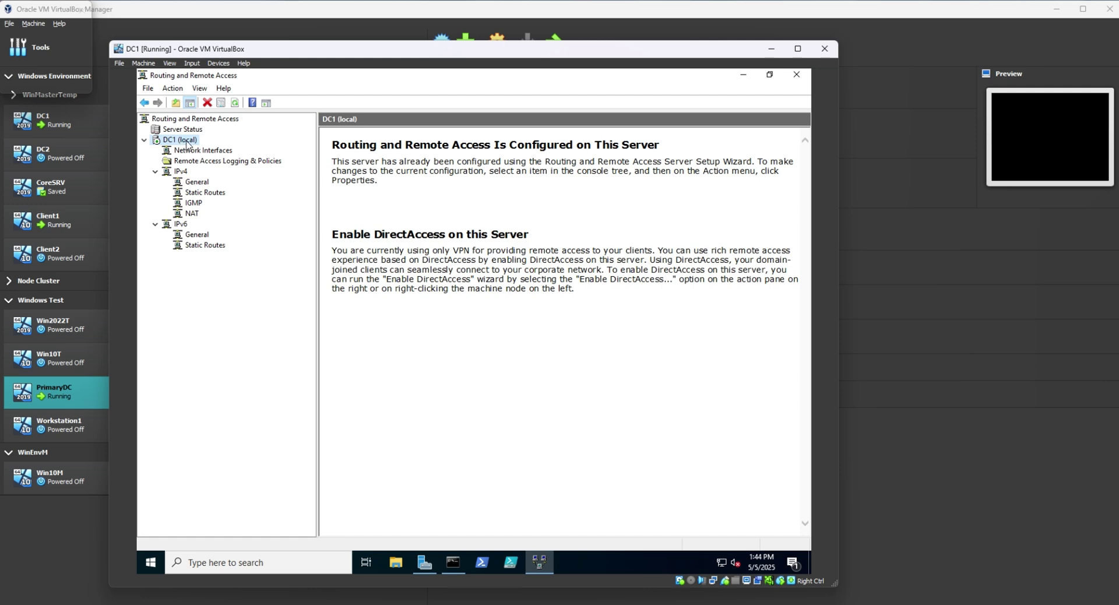
{"action": "right_click", "coordinate": [186, 142]}
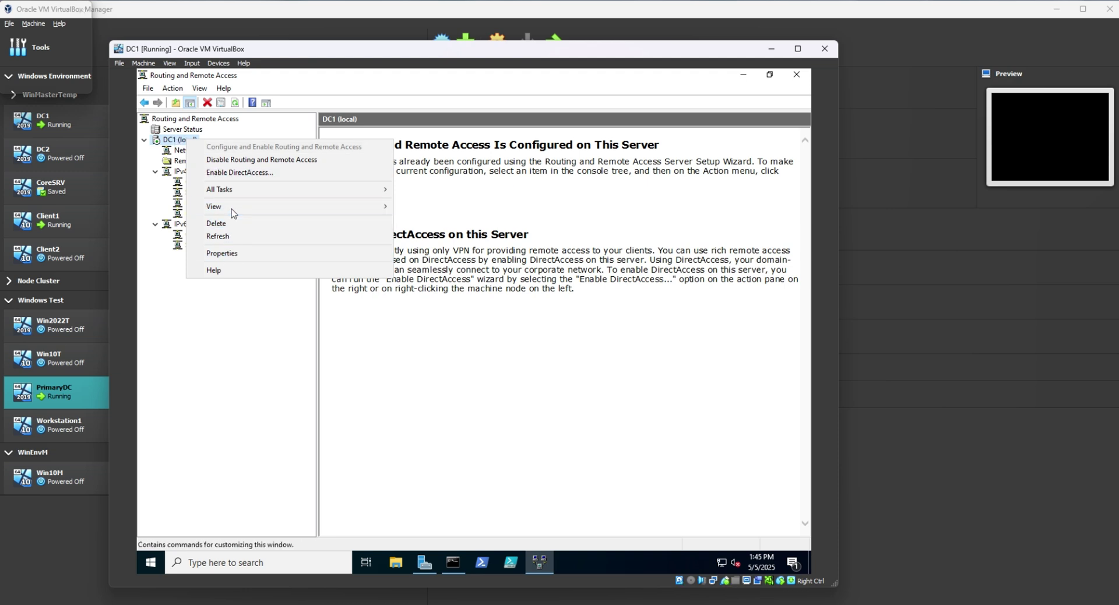
{"action": "mouse_move", "coordinate": [201, 190]}
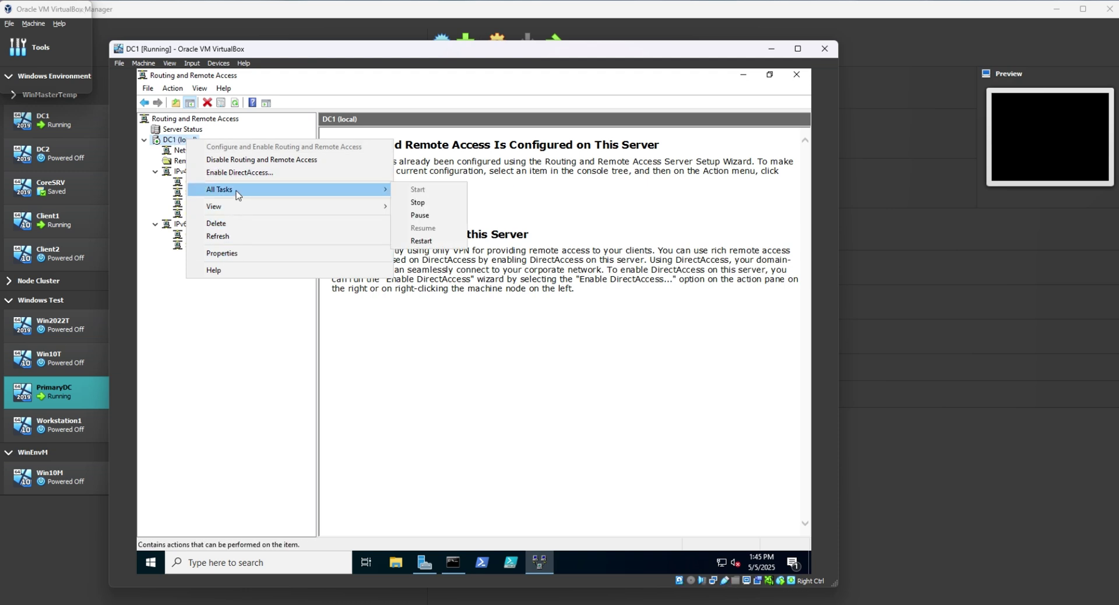
{"action": "left_click", "coordinate": [428, 242]}
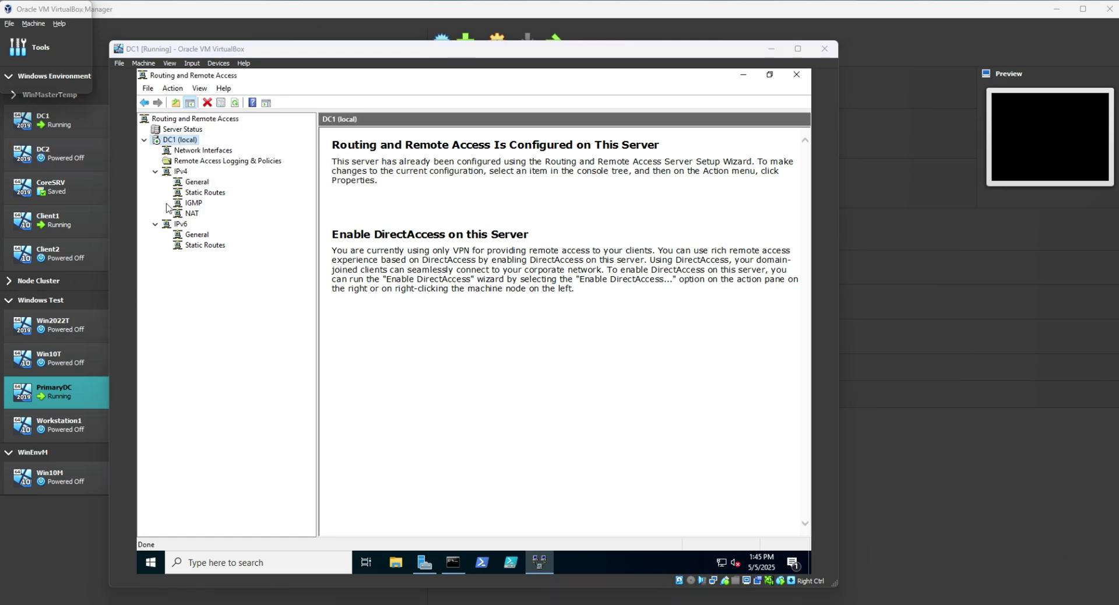
Collapse the IPv4 and IPv6 nodes and close the Routing and Remote Access console.
{"action": "left_click", "coordinate": [155, 171]}
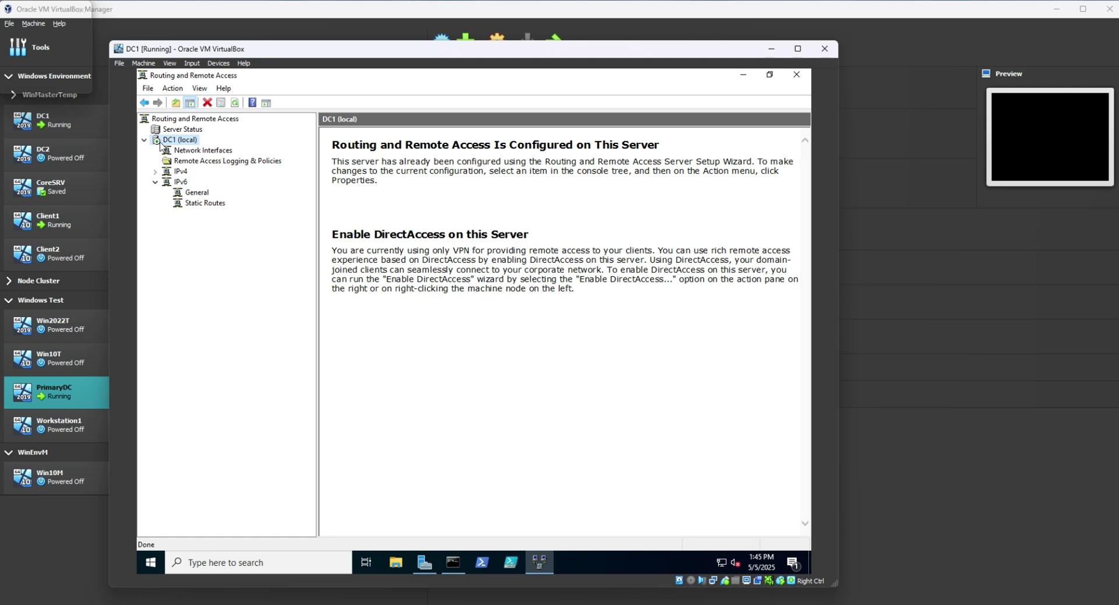
{"action": "left_click", "coordinate": [155, 182]}
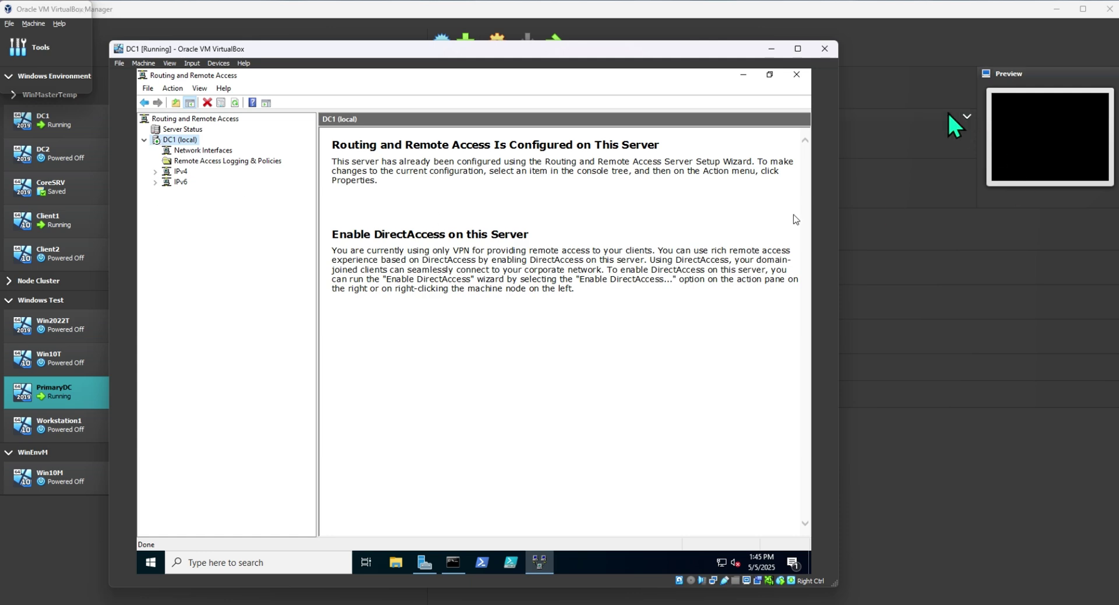
{"action": "left_click", "coordinate": [796, 75]}
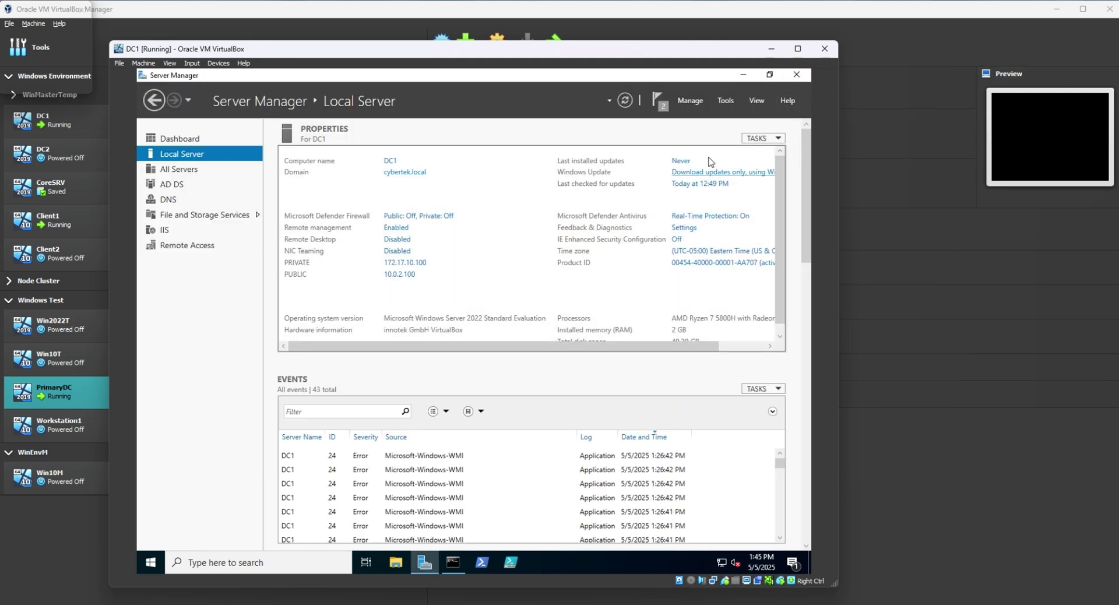
Bring up Server Manager's Manage menu for adding roles and features.
{"action": "left_click", "coordinate": [724, 102]}
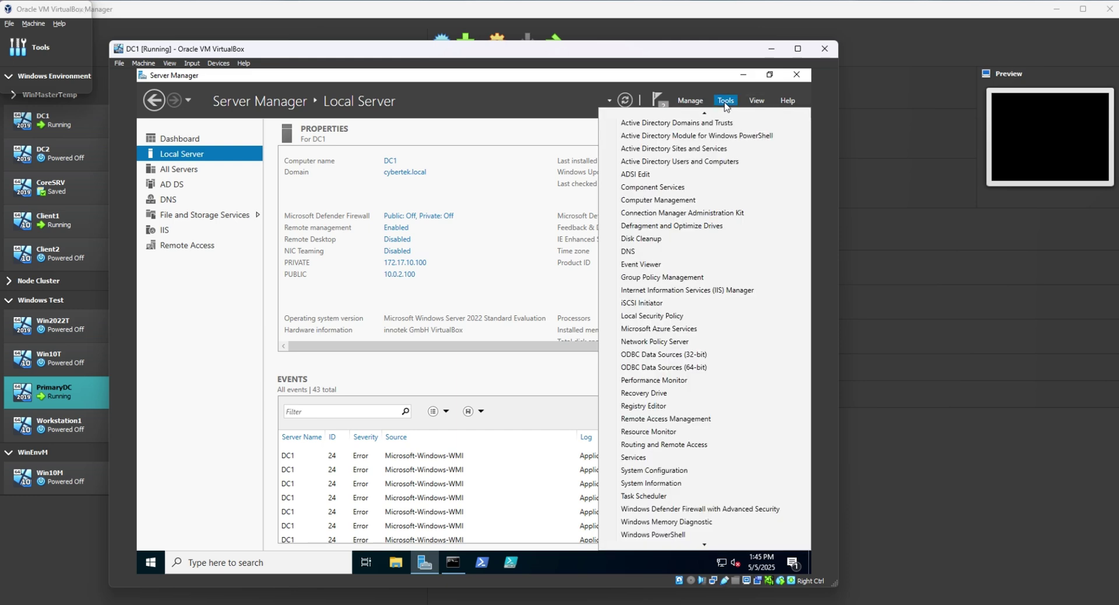
{"action": "left_click", "coordinate": [536, 99]}
{"action": "left_click", "coordinate": [576, 97]}
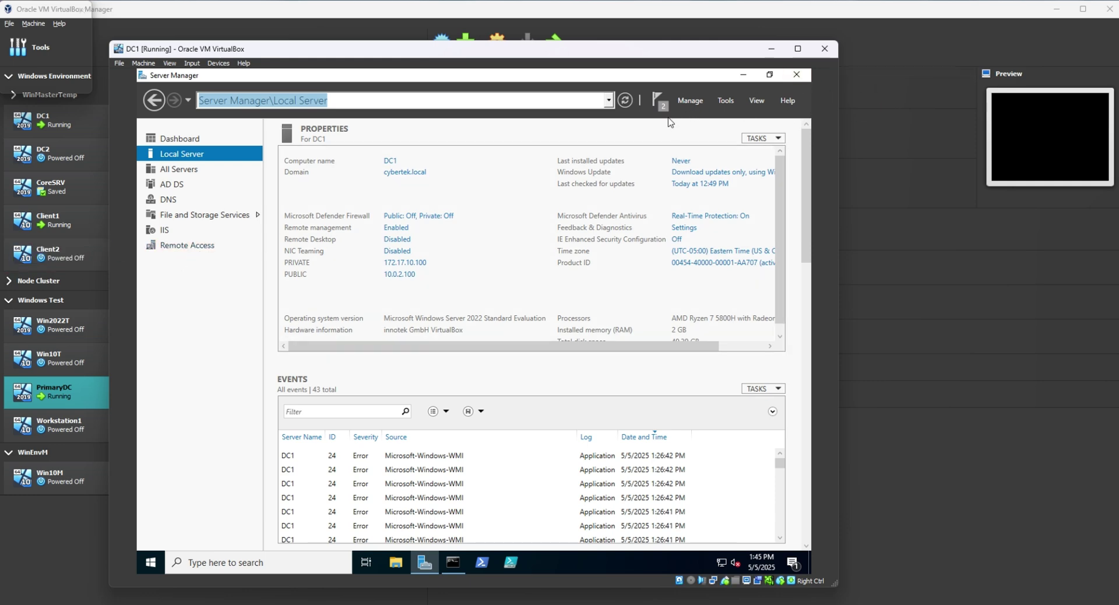
{"action": "left_click", "coordinate": [698, 102]}
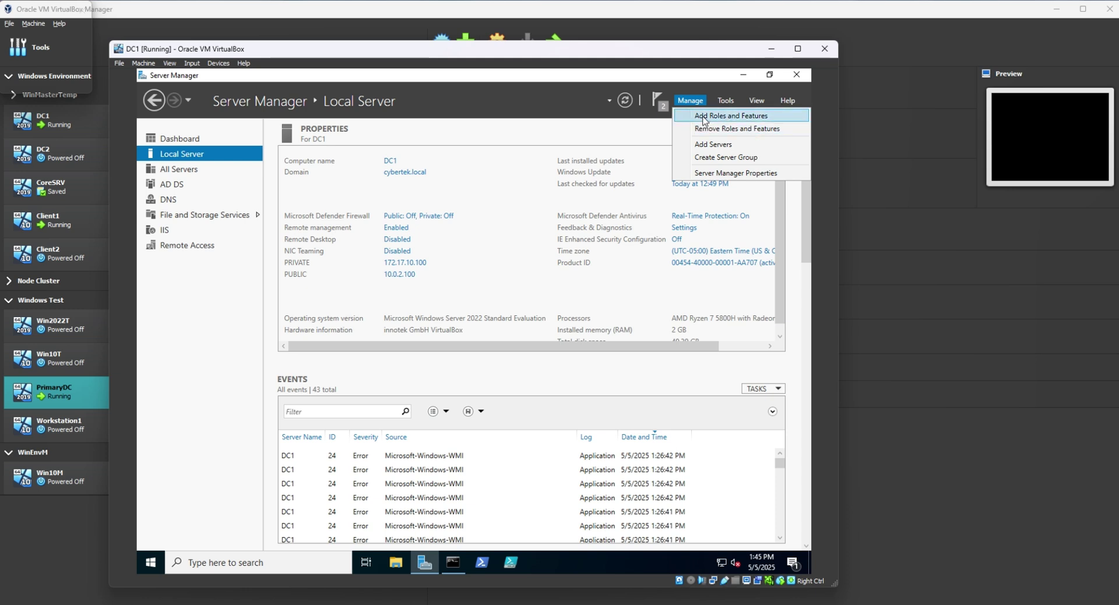
Start Add Roles and Features for DC1 and select DHCP Server with its management tools.
{"action": "left_click", "coordinate": [703, 119]}
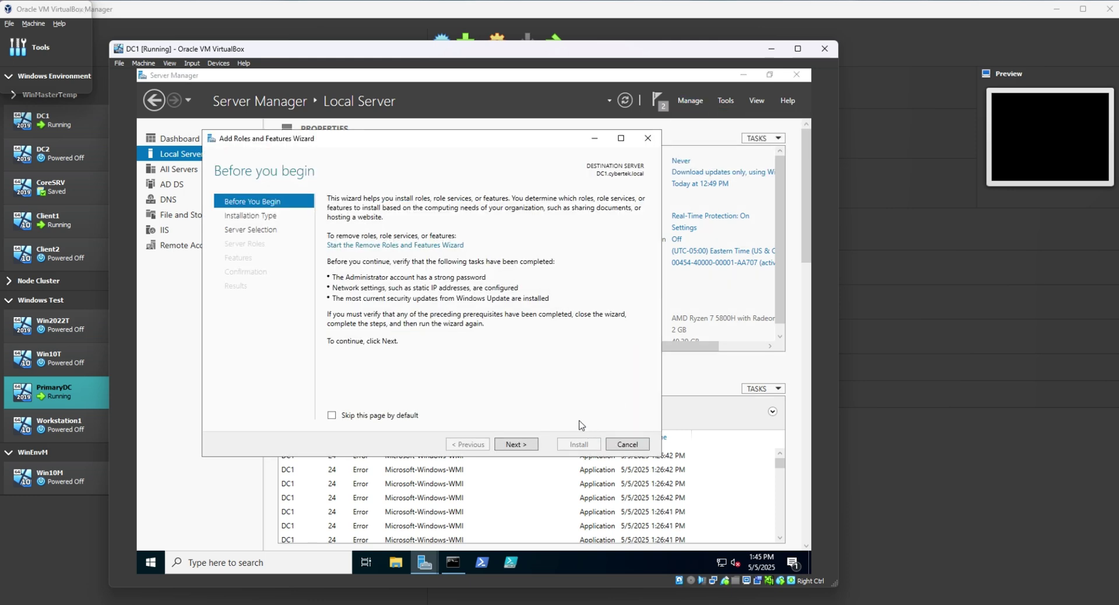
{"action": "left_click", "coordinate": [517, 446]}
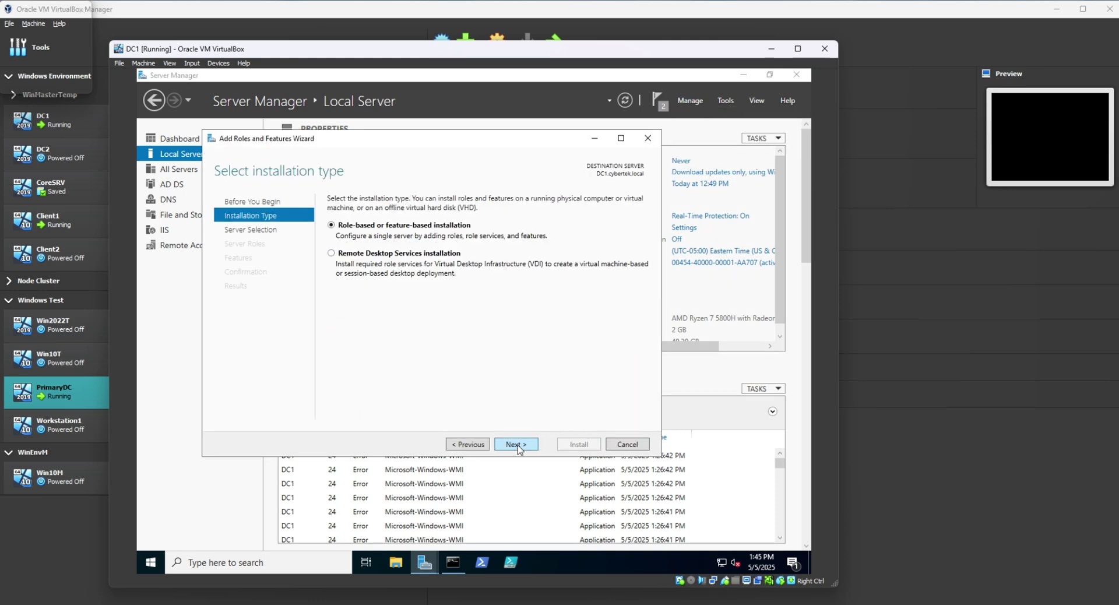
{"action": "left_click", "coordinate": [516, 445]}
{"action": "left_click", "coordinate": [517, 445]}
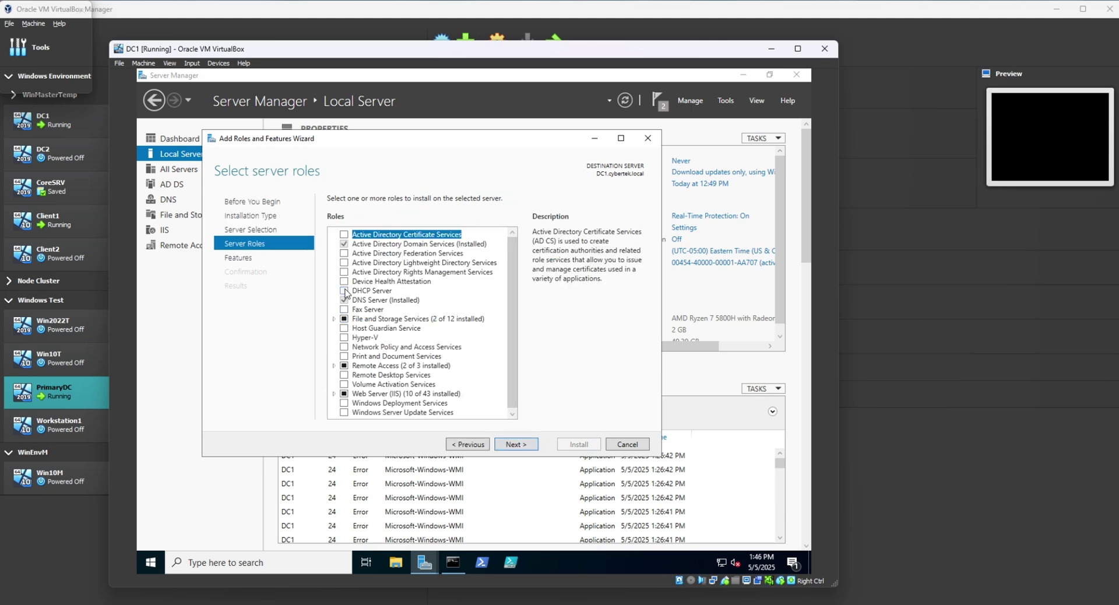
{"action": "left_click", "coordinate": [345, 291]}
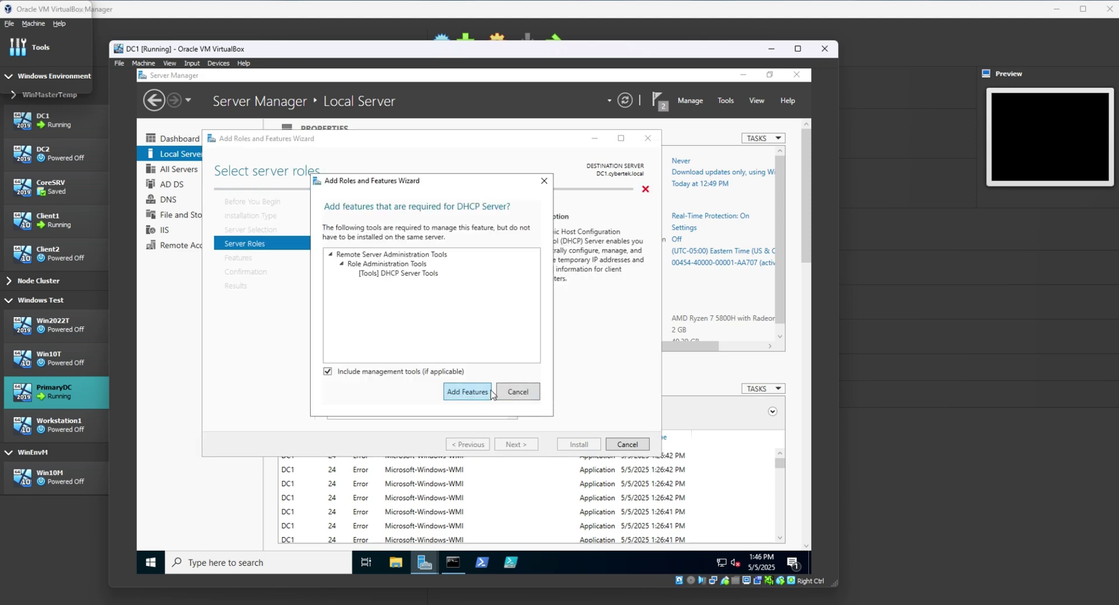
{"action": "left_click", "coordinate": [471, 393]}
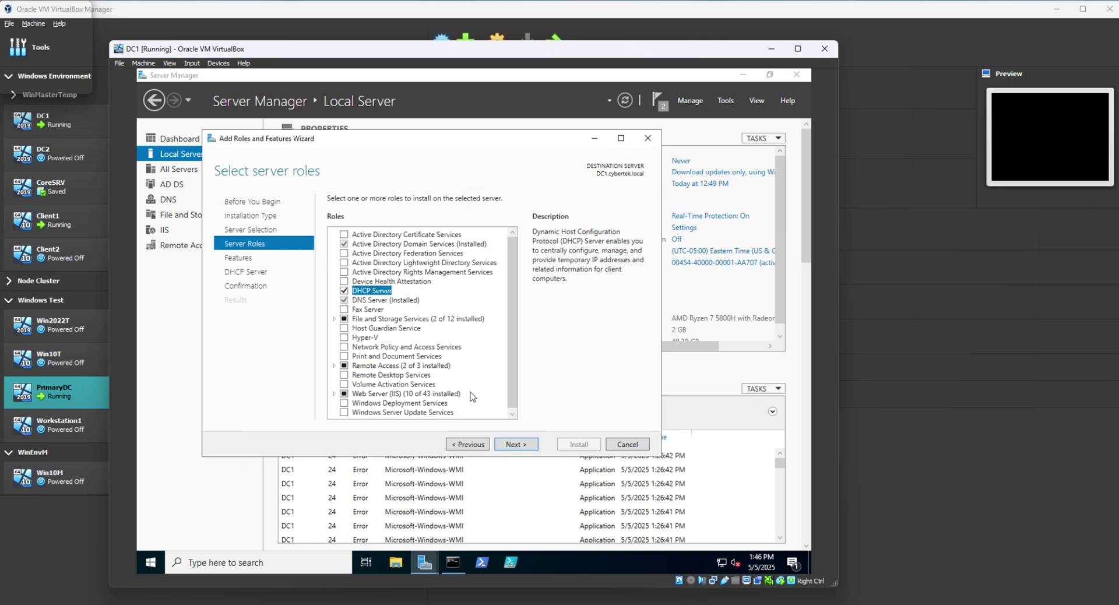
Allow automatic restart, install the DHCP Server role, and close the wizard.
{"action": "left_click", "coordinate": [523, 446]}
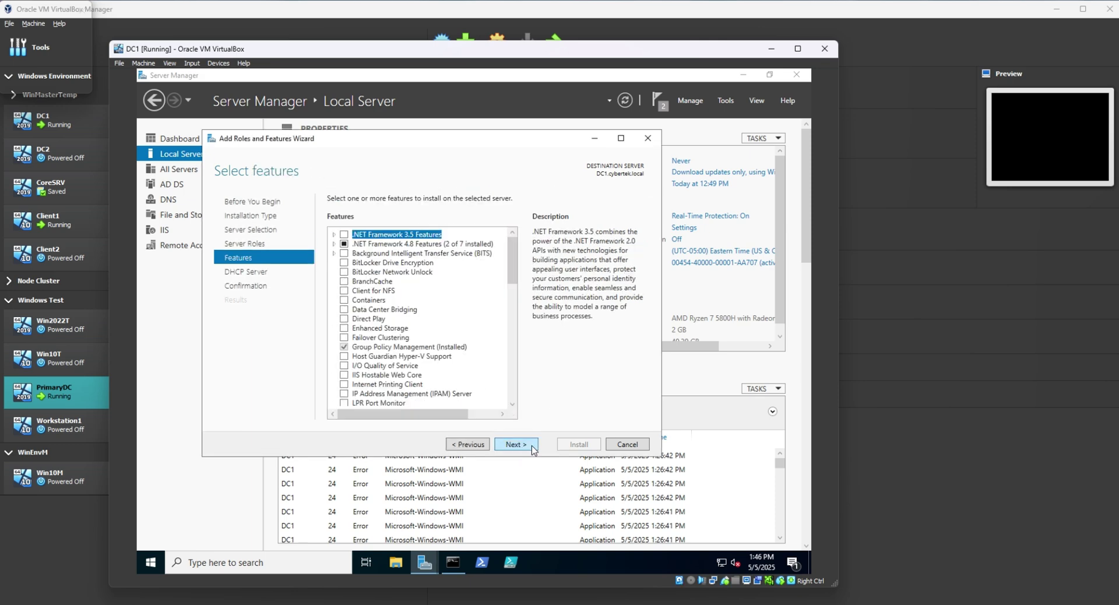
{"action": "left_click", "coordinate": [525, 449]}
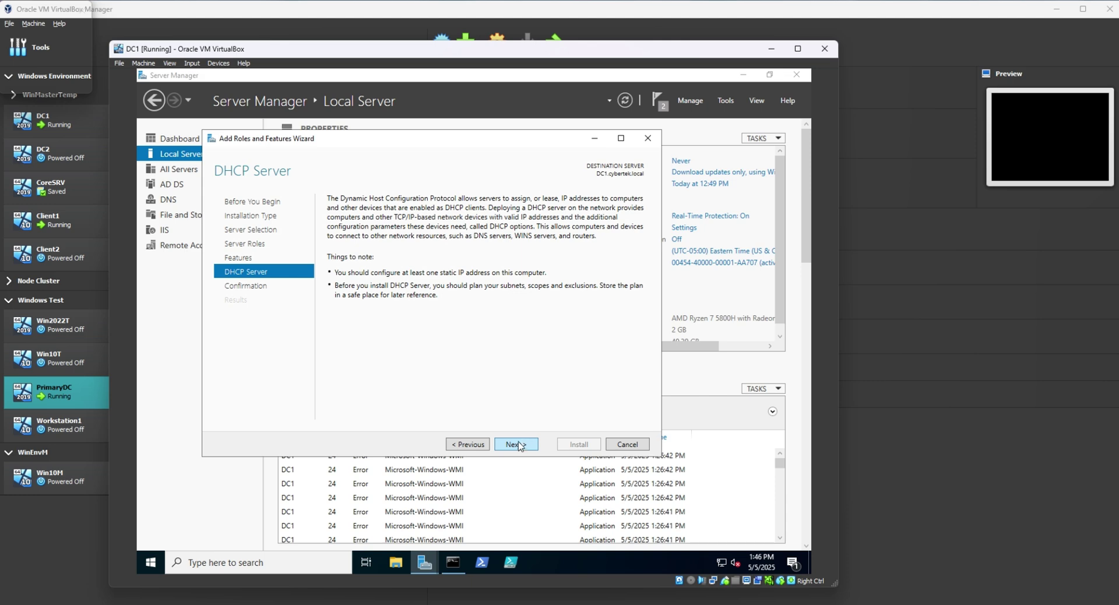
{"action": "left_click", "coordinate": [517, 447]}
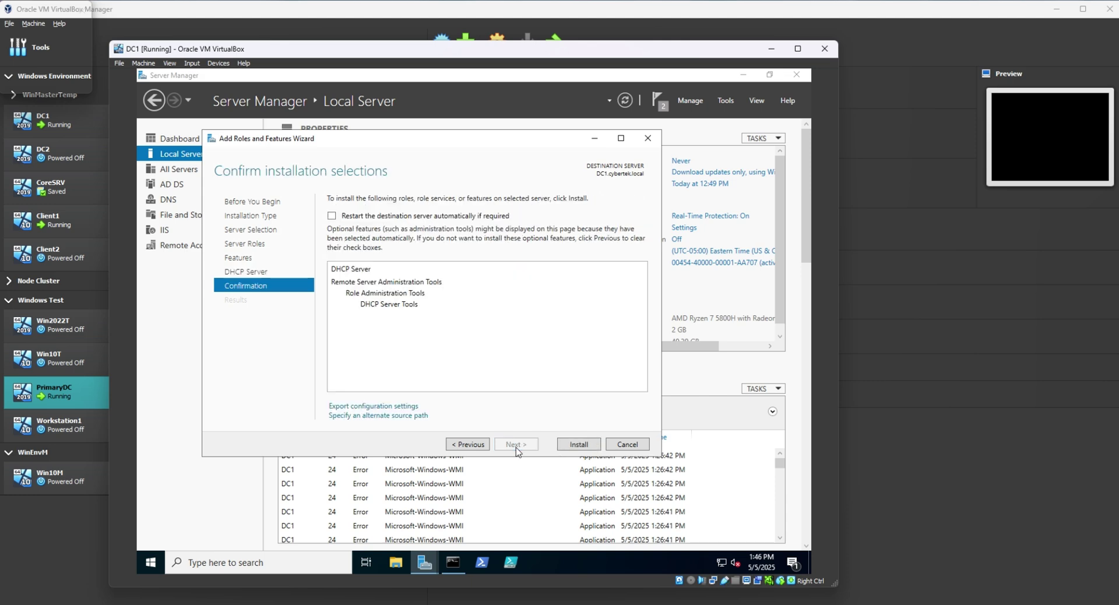
{"action": "left_click", "coordinate": [336, 217]}
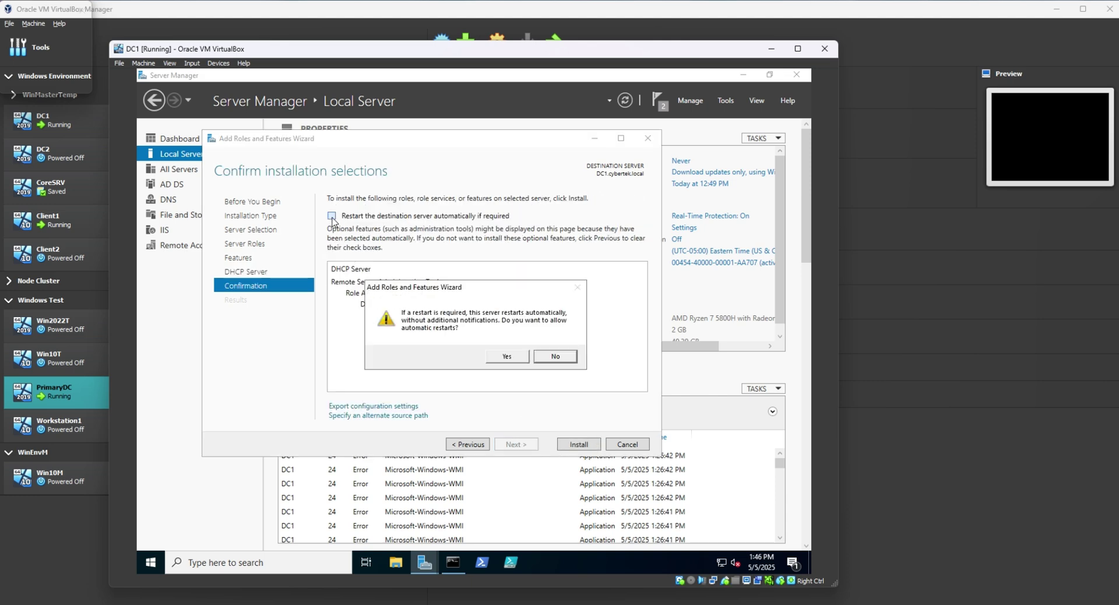
{"action": "left_click", "coordinate": [507, 357]}
{"action": "left_click", "coordinate": [586, 447]}
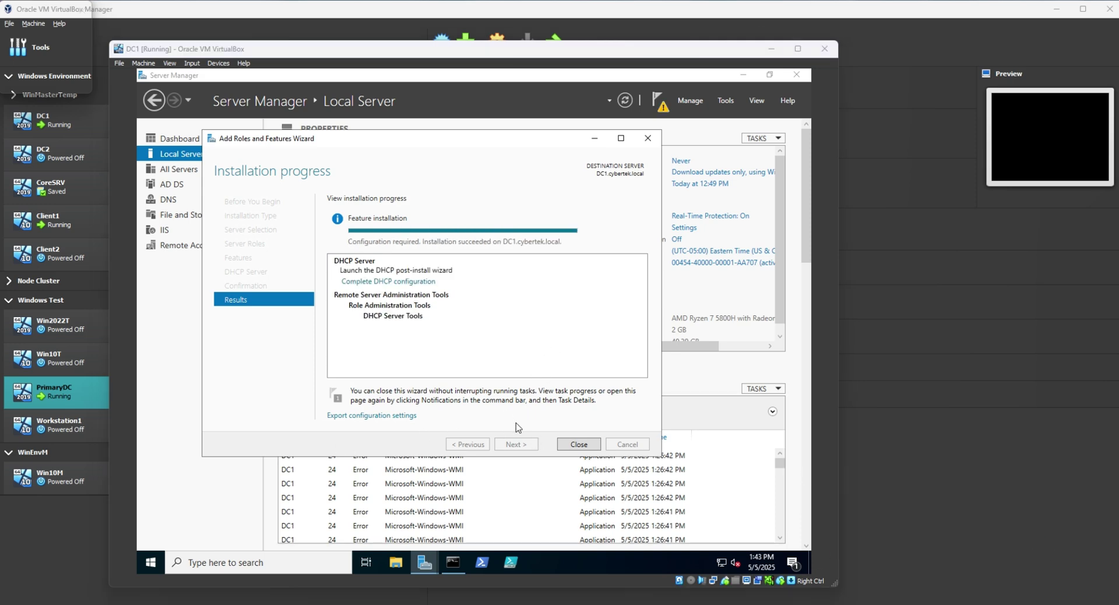
{"action": "left_click", "coordinate": [579, 444]}
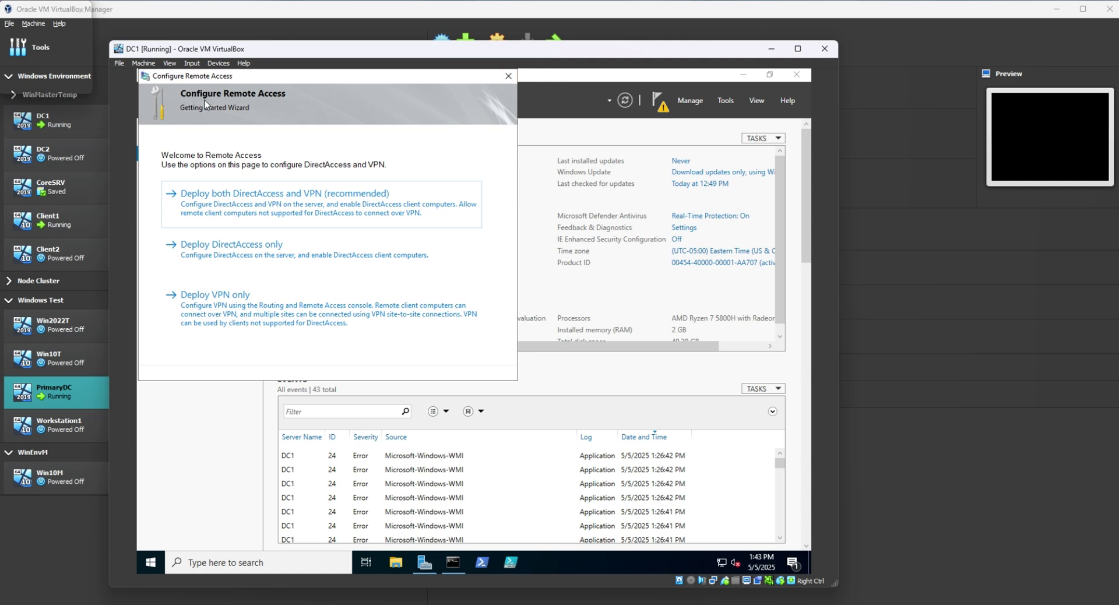
Cancel the Configure Remote Access wizard and show the pending DHCP deployment notification.
{"action": "left_click", "coordinate": [507, 78]}
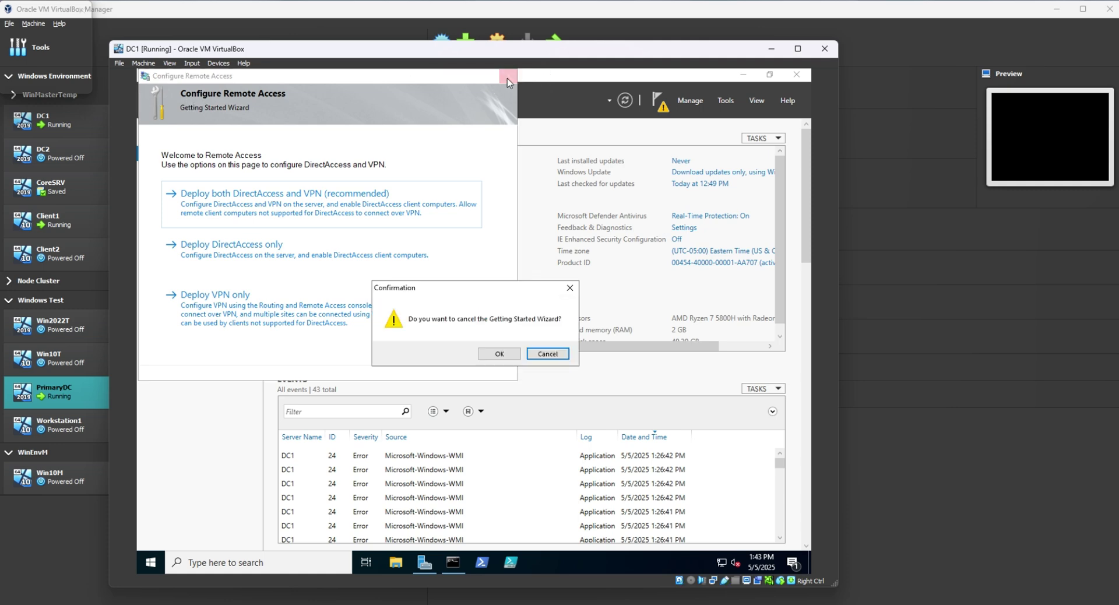
{"action": "left_click", "coordinate": [505, 355]}
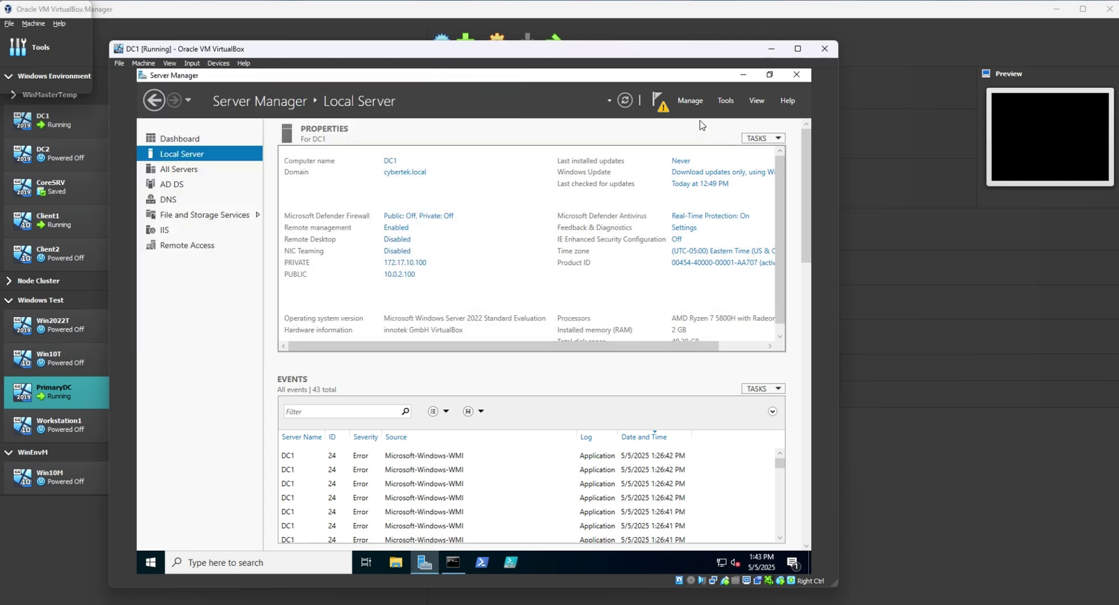
{"action": "left_click", "coordinate": [661, 104]}
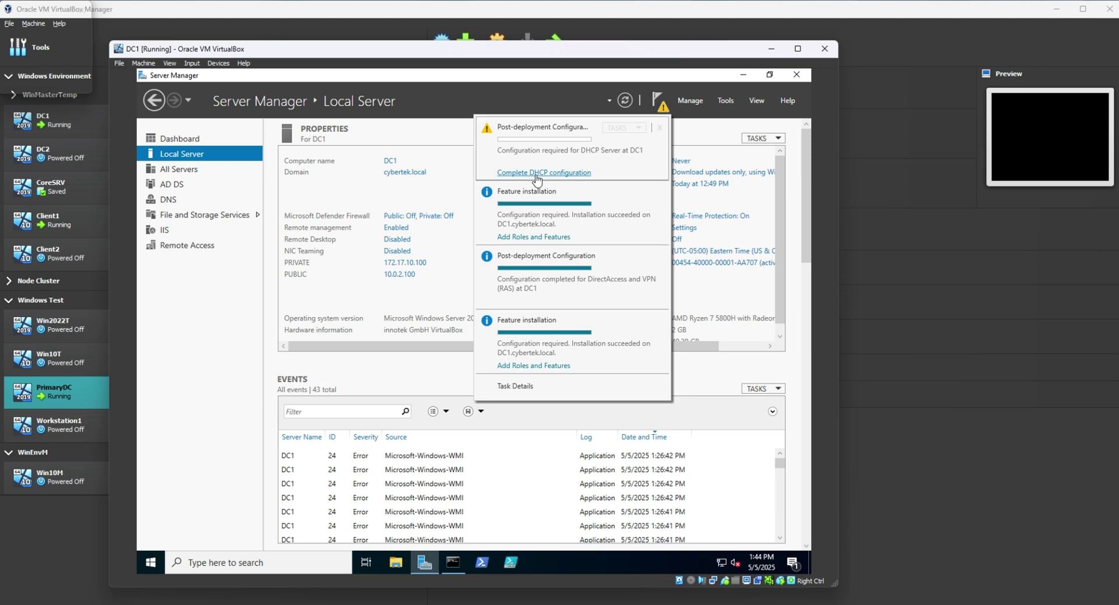
Complete the DHCP post-install wizard, committing AD DS authorization with current credentials.
{"action": "left_click", "coordinate": [536, 175]}
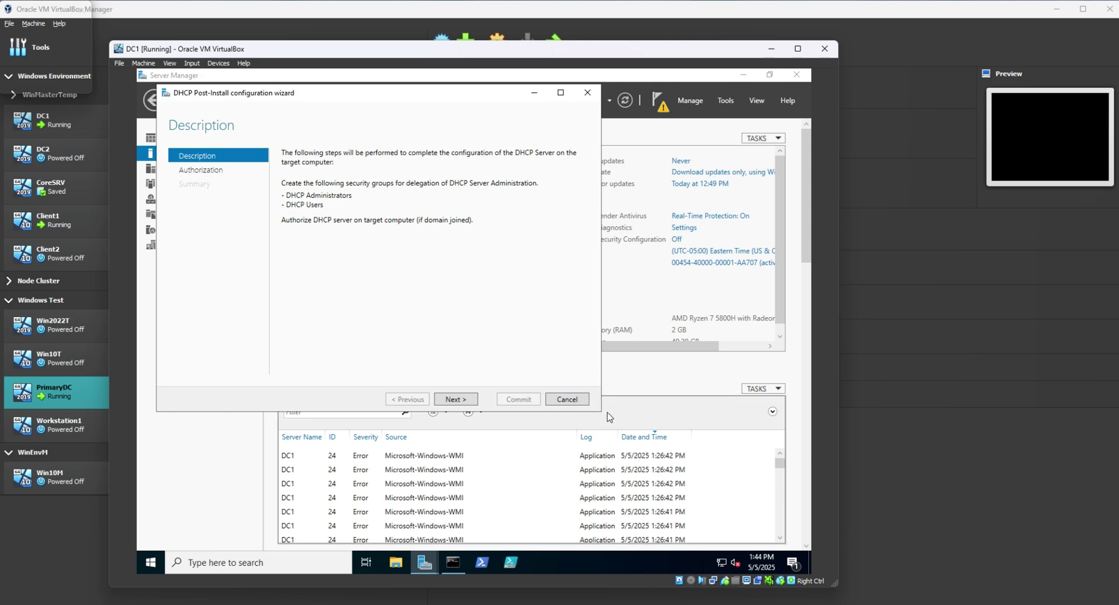
{"action": "left_click_drag", "start_coordinate": [601, 414], "coordinate": [713, 524]}
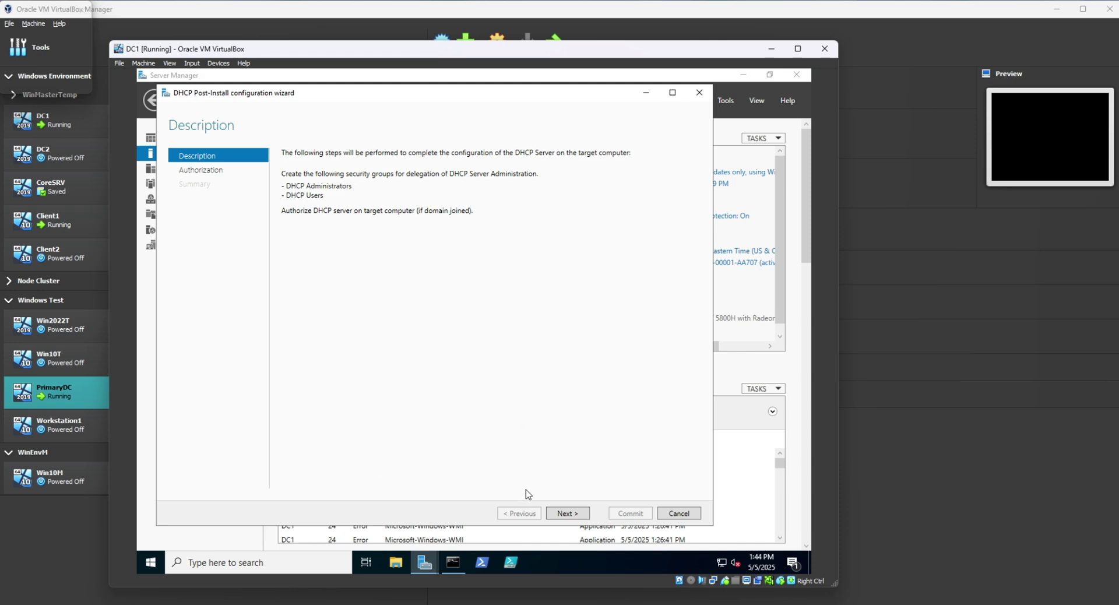
{"action": "left_click", "coordinate": [567, 515]}
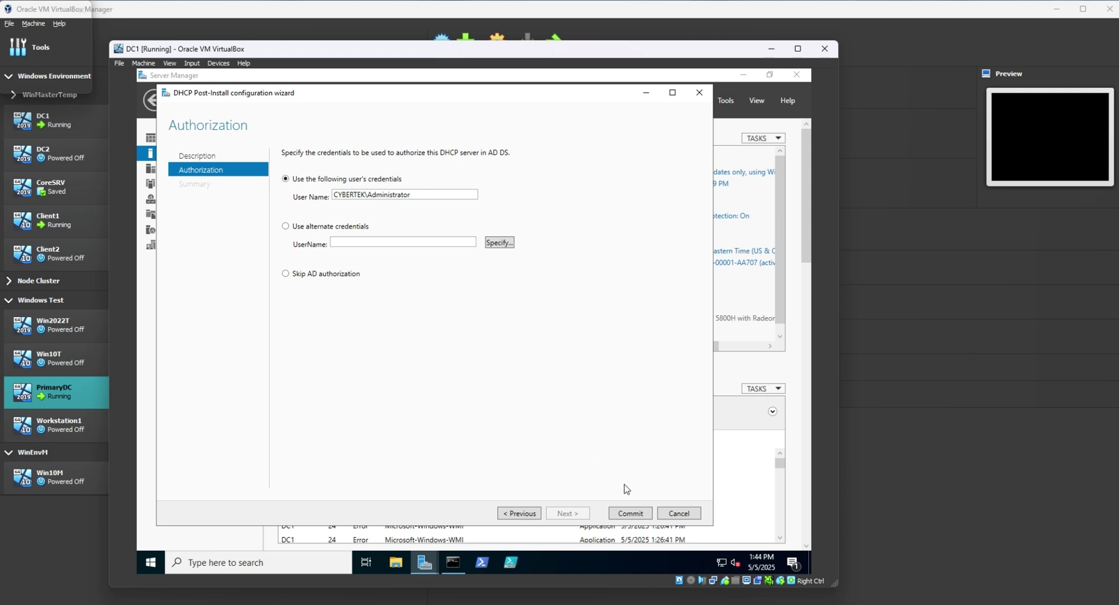
{"action": "left_click", "coordinate": [630, 513]}
{"action": "left_click", "coordinate": [632, 514]}
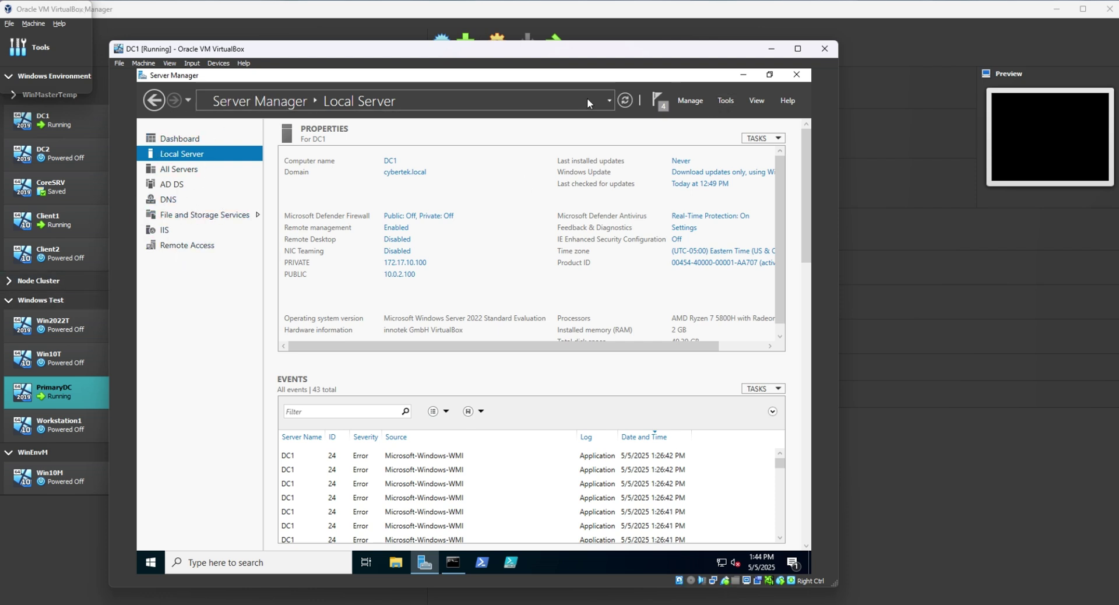
Refresh Server Manager, launch DHCP from Tools, and enlarge the DHCP console window.
{"action": "left_click", "coordinate": [625, 105]}
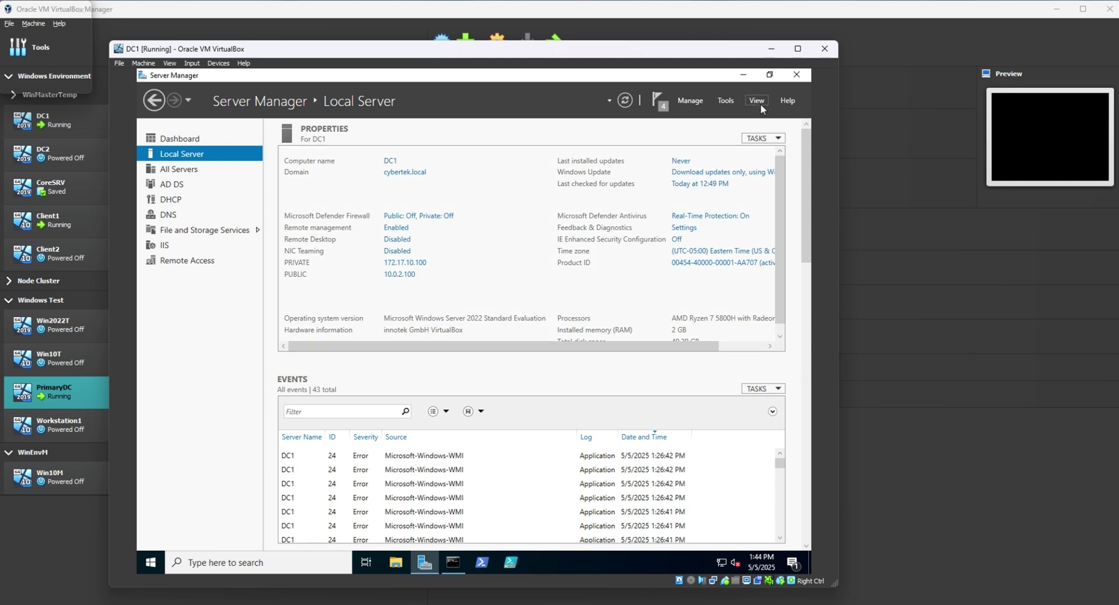
{"action": "left_click", "coordinate": [727, 102]}
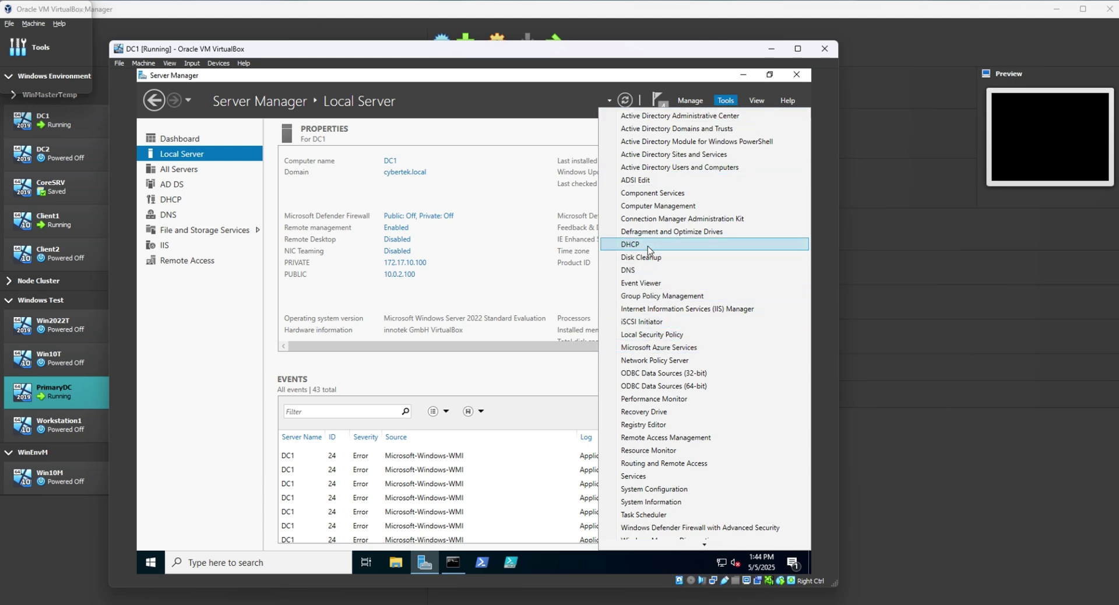
{"action": "left_click", "coordinate": [648, 246]}
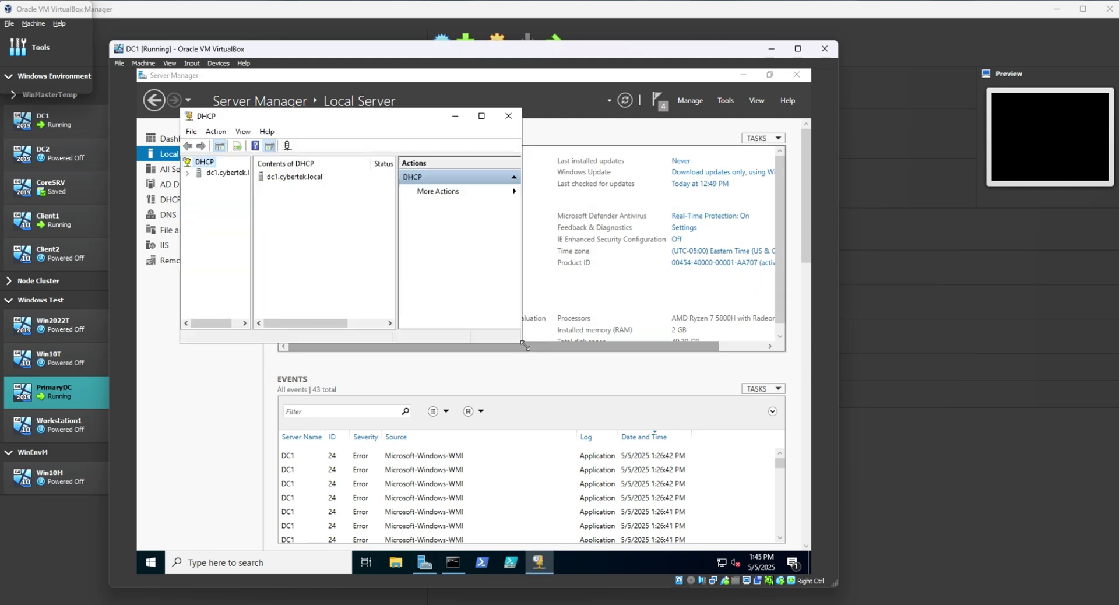
{"action": "left_click_drag", "start_coordinate": [524, 345], "coordinate": [669, 496]}
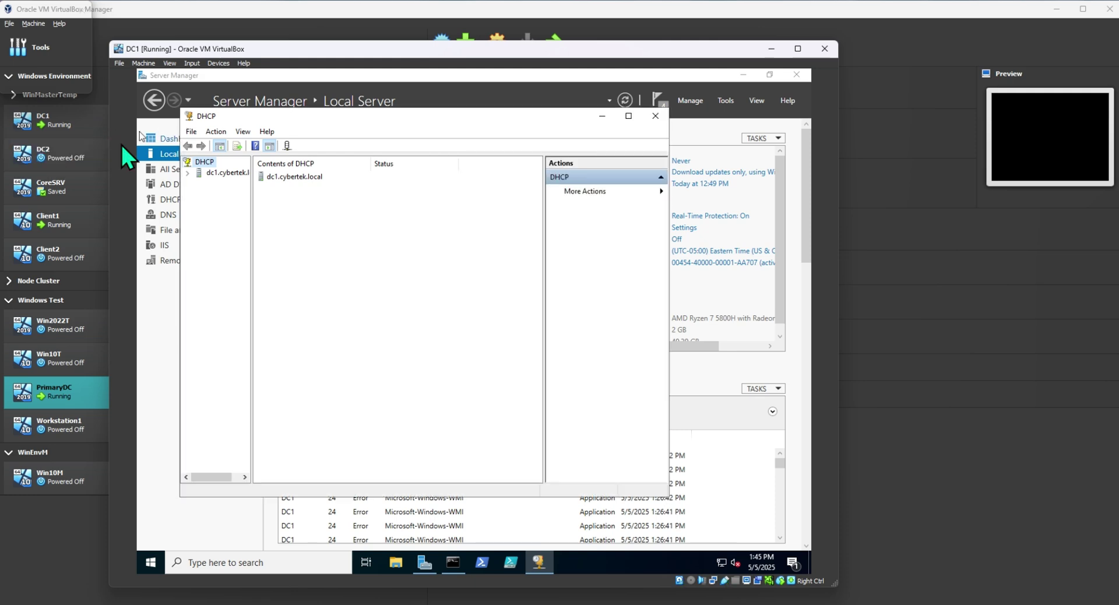
Widen the DHCP console's tree pane and look through its view options.
{"action": "left_click_drag", "start_coordinate": [251, 225], "coordinate": [283, 229]}
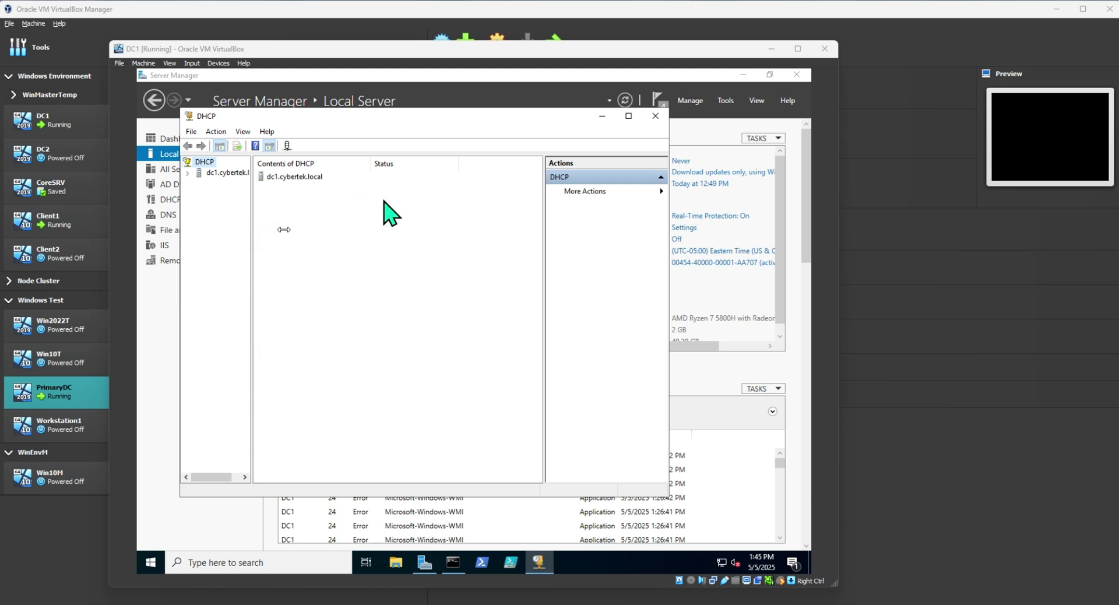
{"action": "left_click_drag", "start_coordinate": [284, 229], "coordinate": [368, 230]}
{"action": "left_click", "coordinate": [267, 132]}
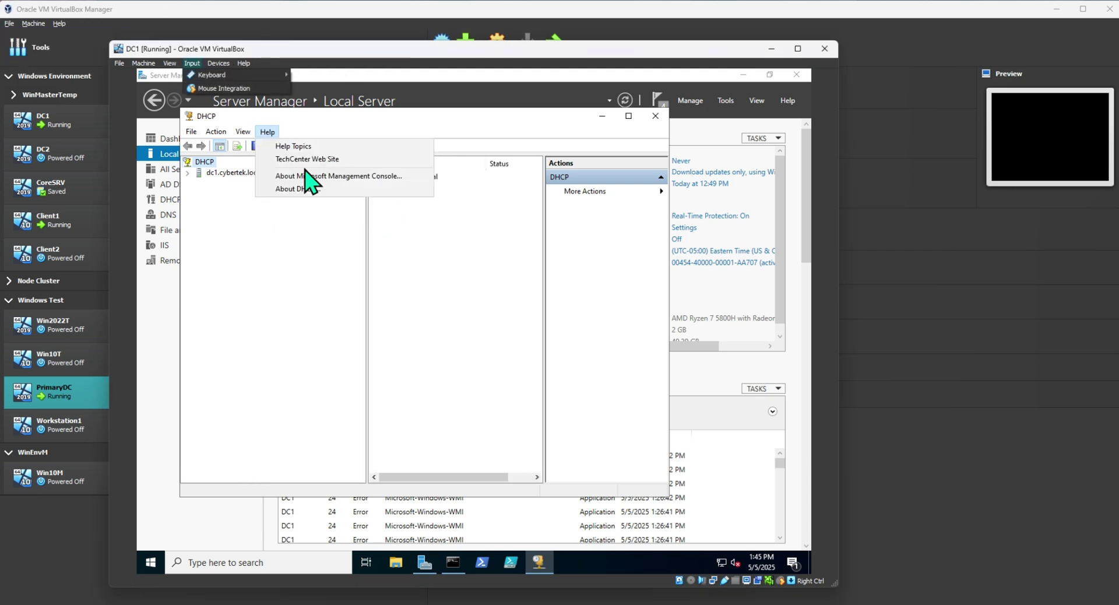
{"action": "left_click", "coordinate": [250, 234]}
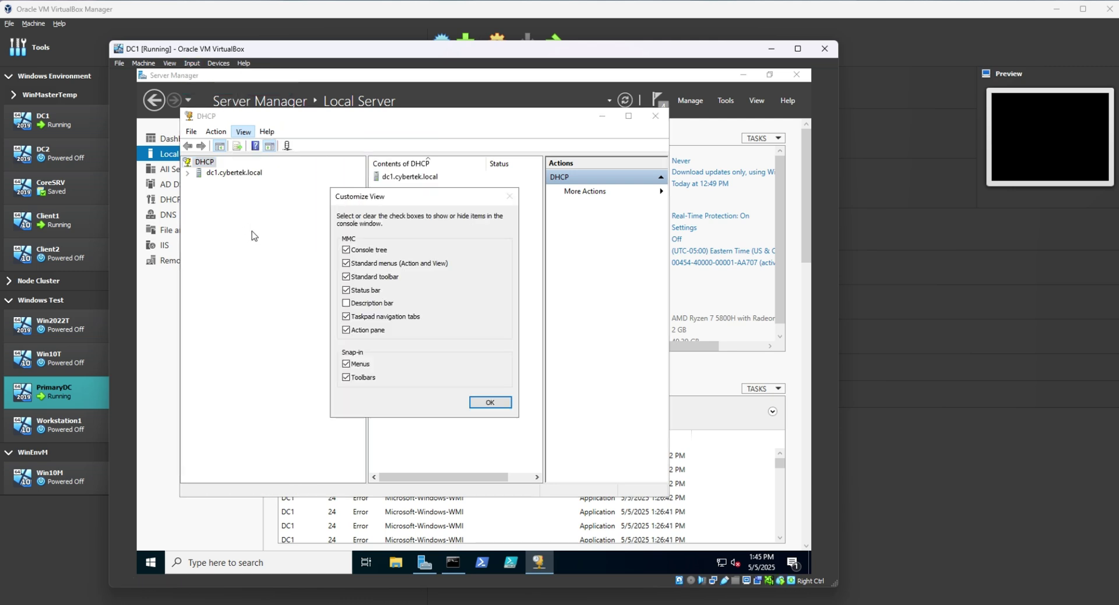
{"action": "left_click", "coordinate": [493, 403]}
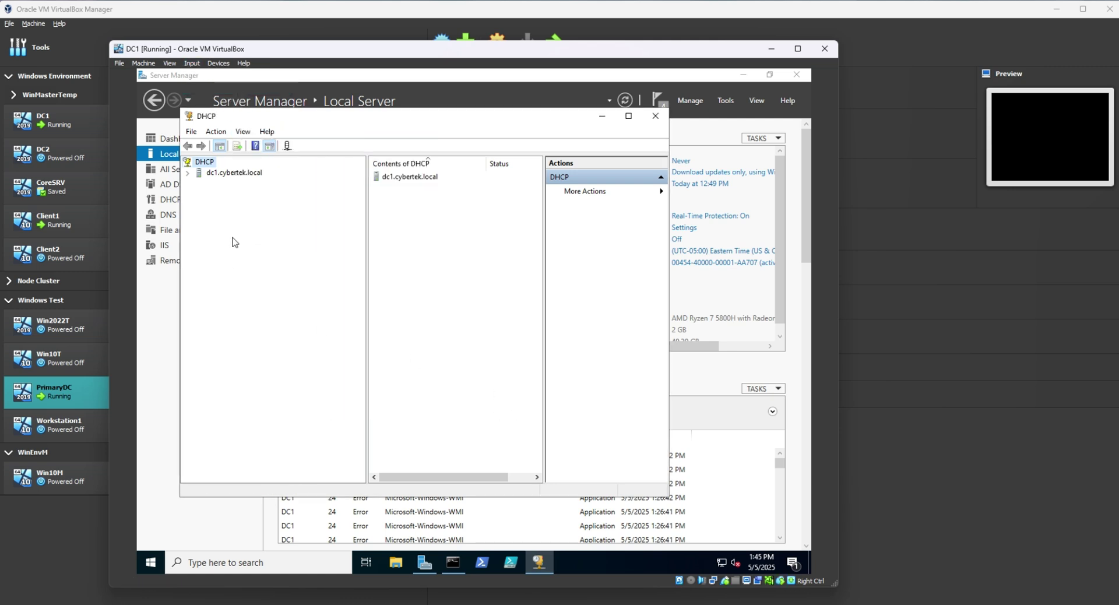
Expand dc1.cybertek.local and IPv4, and review the server's properties.
{"action": "left_click", "coordinate": [186, 173]}
{"action": "left_click", "coordinate": [212, 175]}
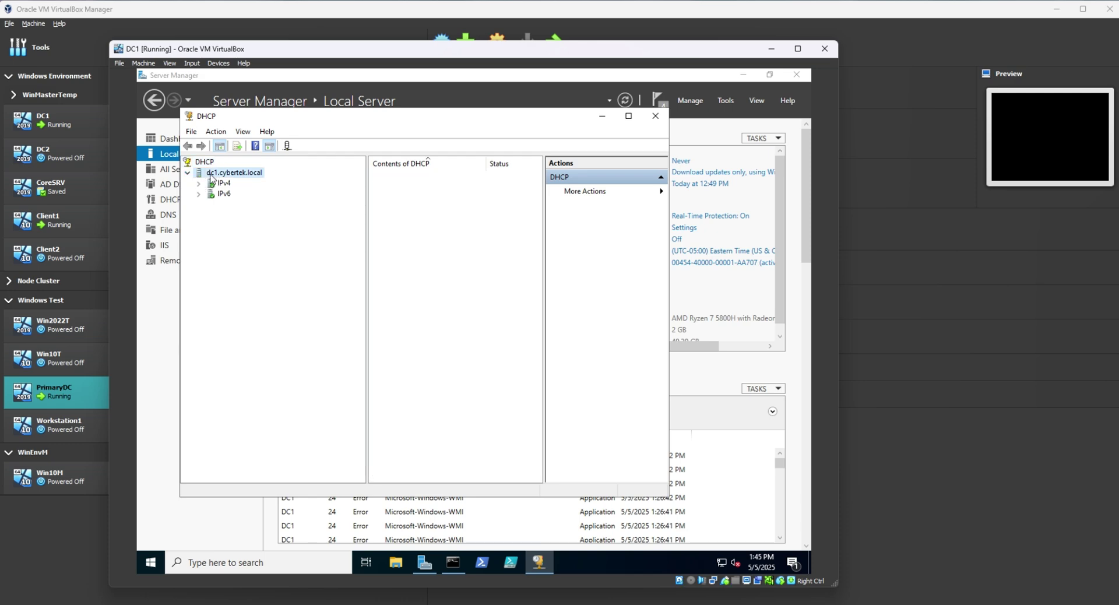
{"action": "left_click", "coordinate": [198, 185]}
{"action": "left_click", "coordinate": [222, 184]}
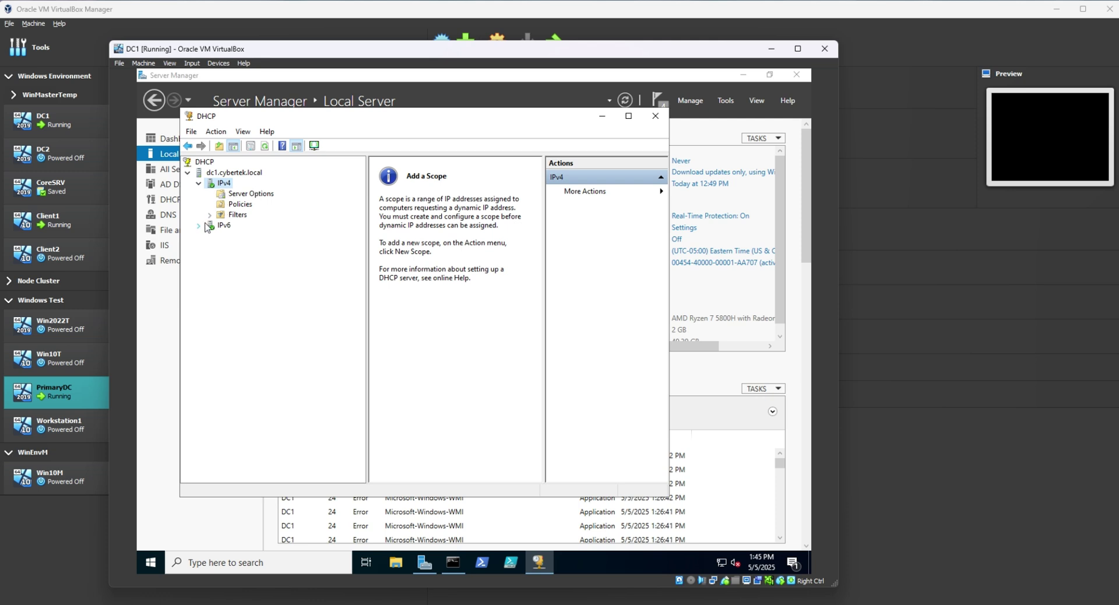
{"action": "left_click", "coordinate": [224, 174]}
{"action": "right_click", "coordinate": [225, 175]}
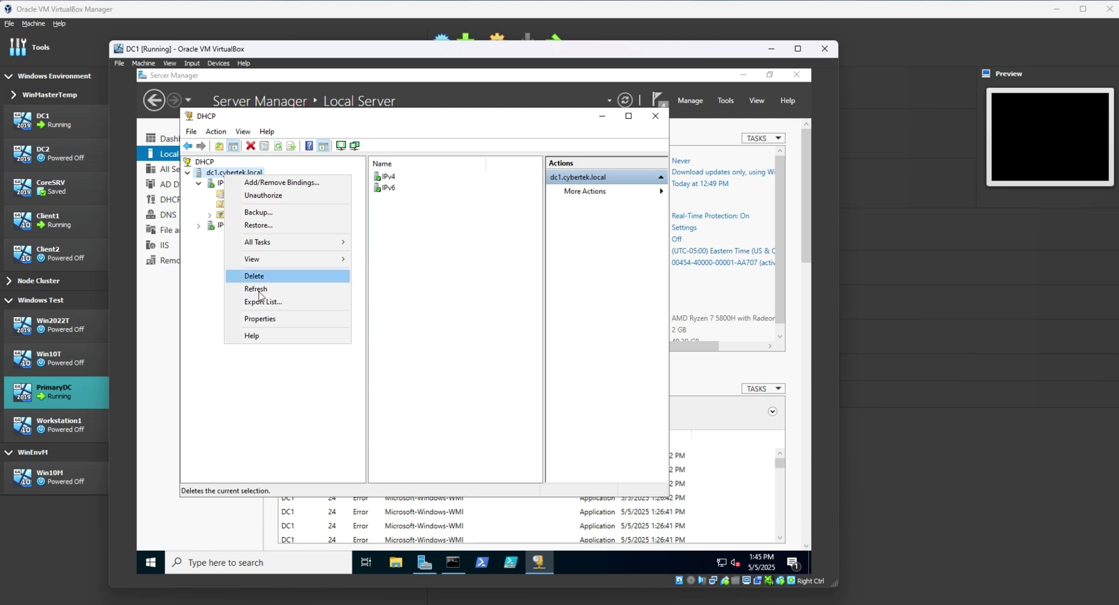
{"action": "left_click", "coordinate": [260, 319]}
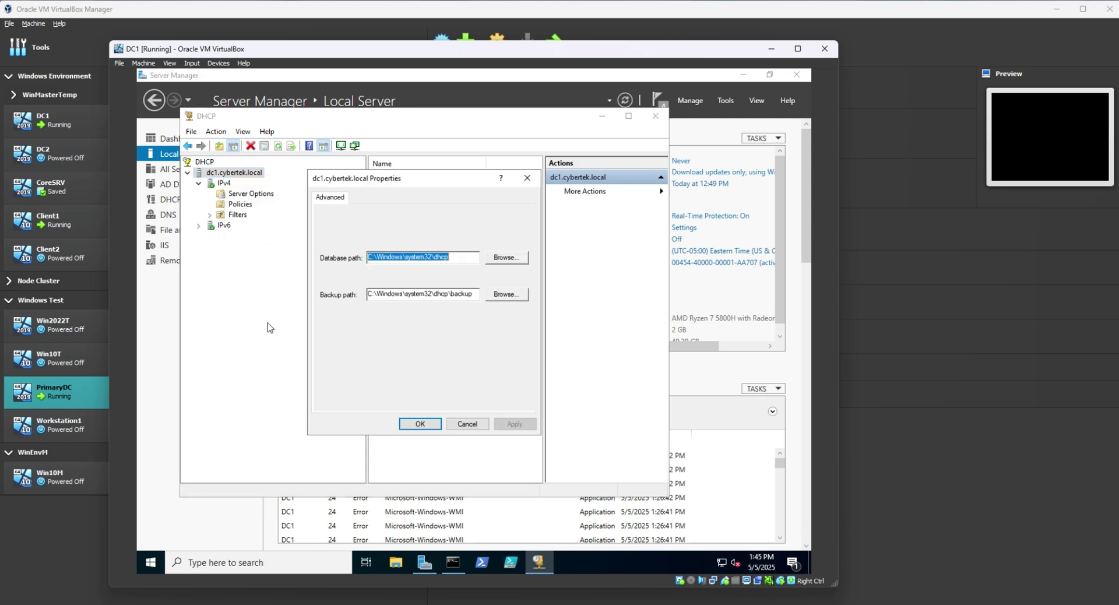
{"action": "left_click", "coordinate": [467, 425]}
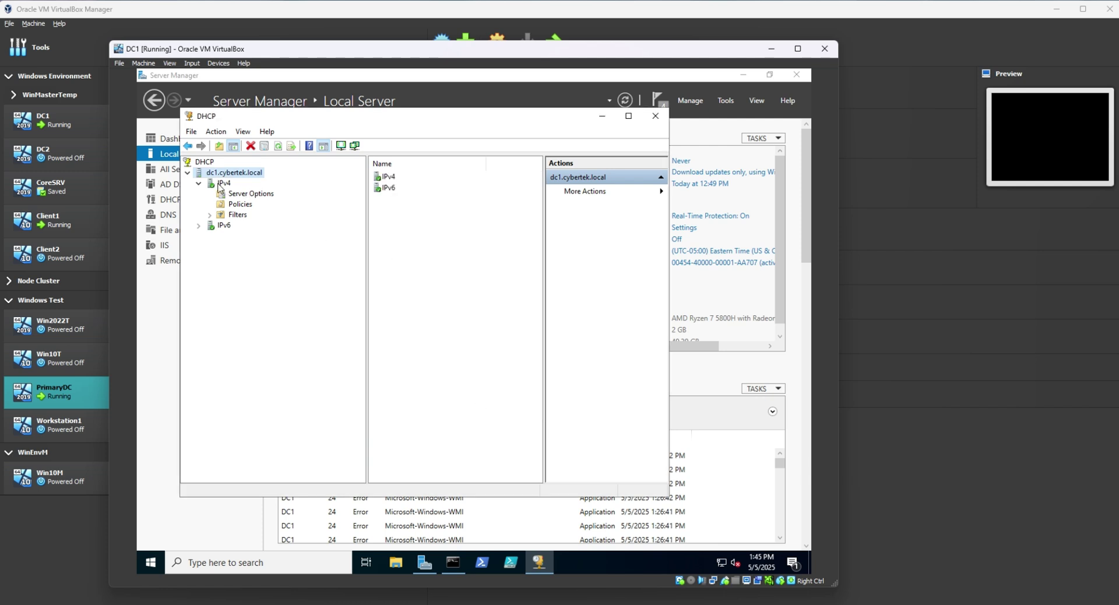
Check IPv4 Server Options, then start the New Scope wizard from IPv4.
{"action": "left_click", "coordinate": [225, 186]}
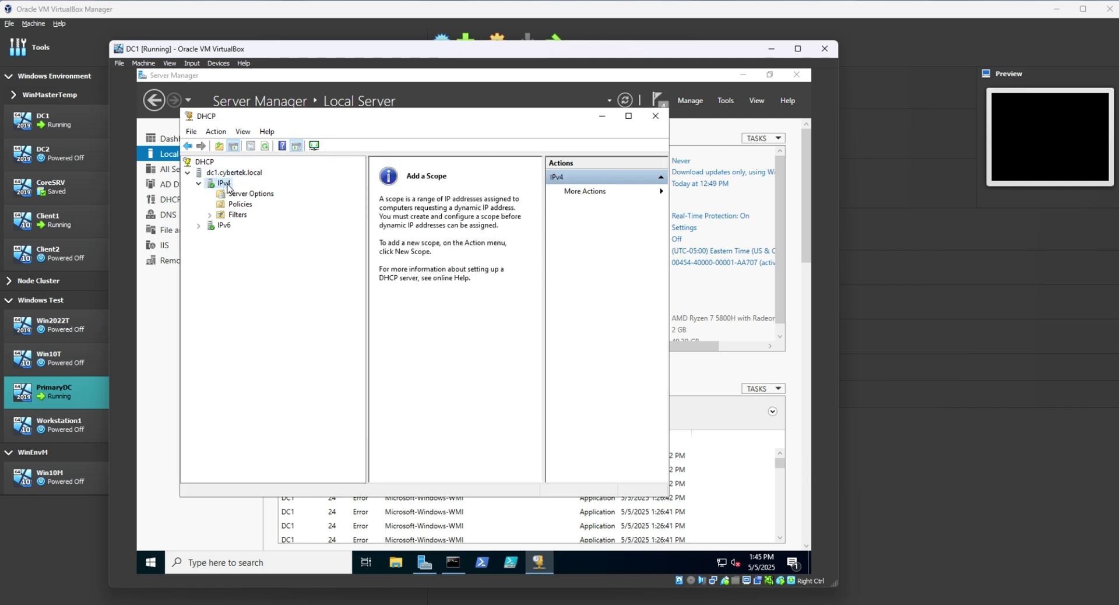
{"action": "left_click", "coordinate": [255, 196]}
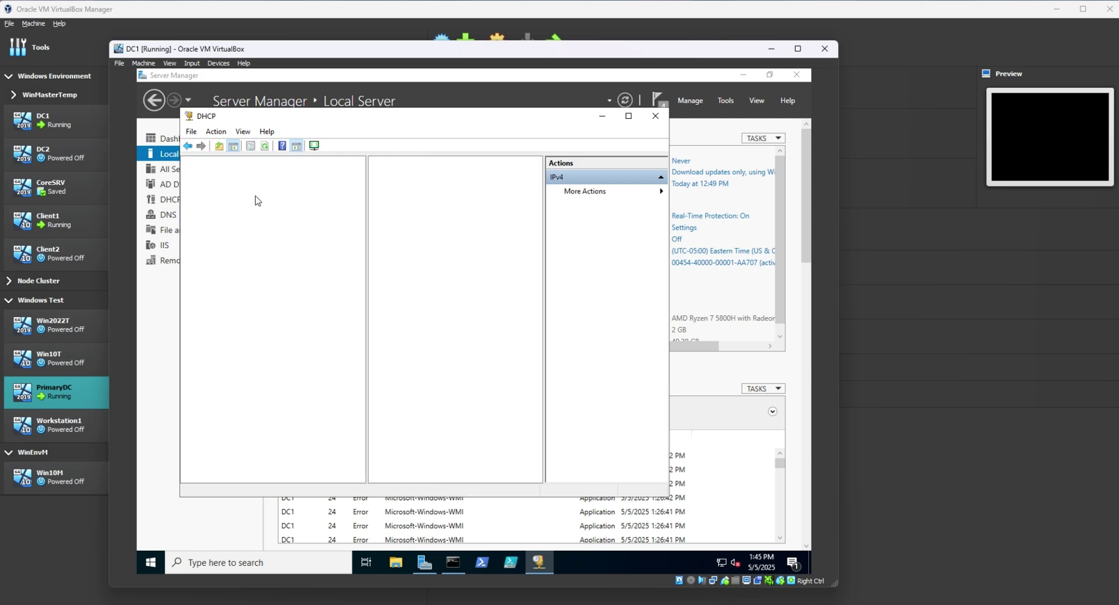
{"action": "left_click", "coordinate": [222, 186]}
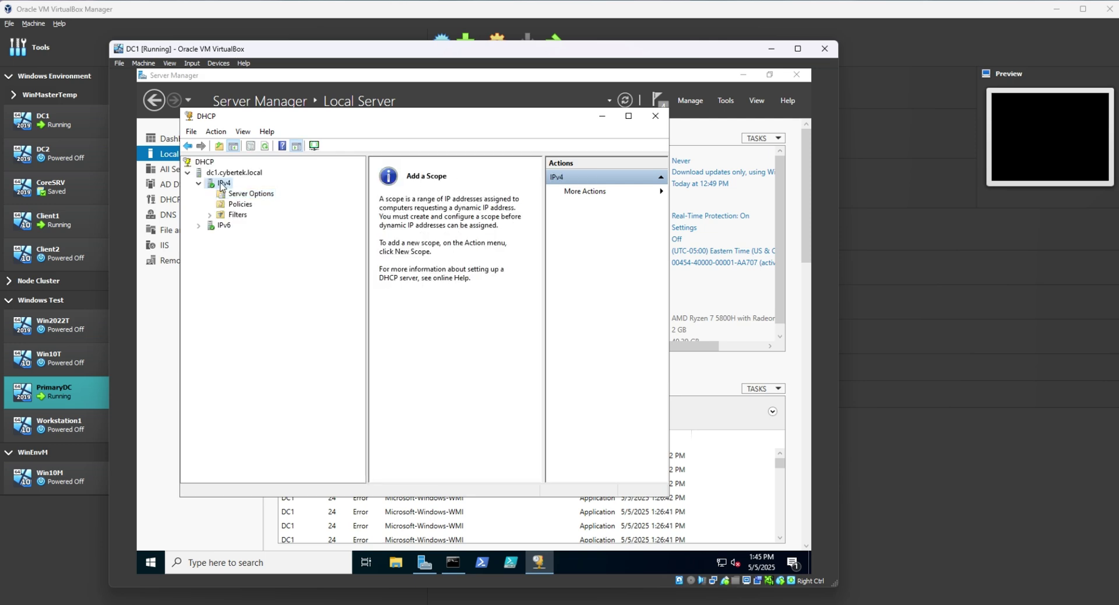
{"action": "right_click", "coordinate": [222, 185]}
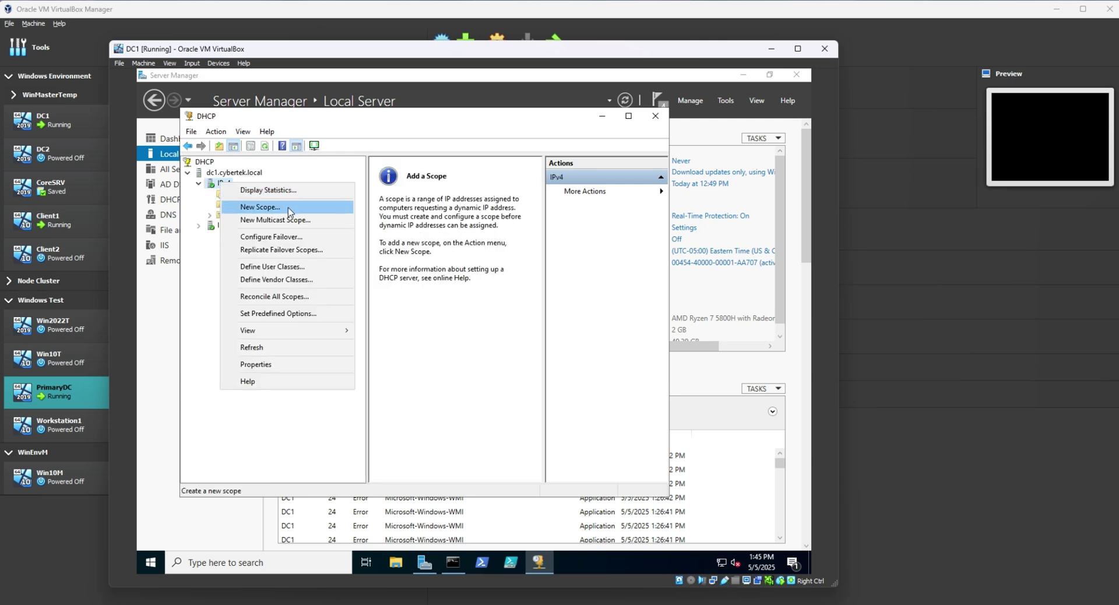
{"action": "left_click", "coordinate": [260, 207]}
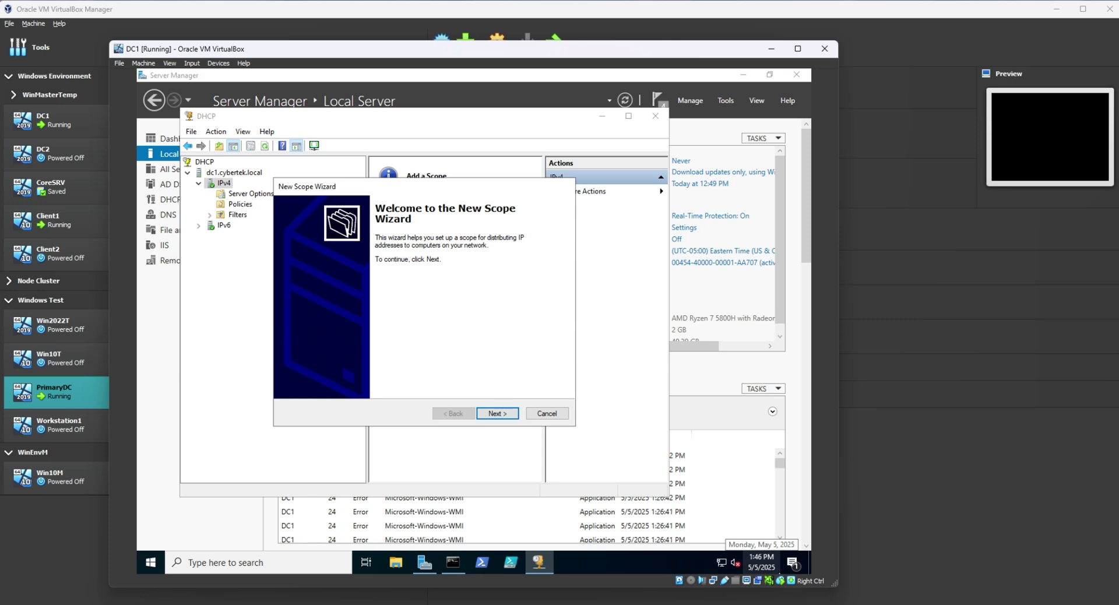
{"action": "mouse_move", "coordinate": [871, 604]}
{"action": "left_click", "coordinate": [871, 553]}
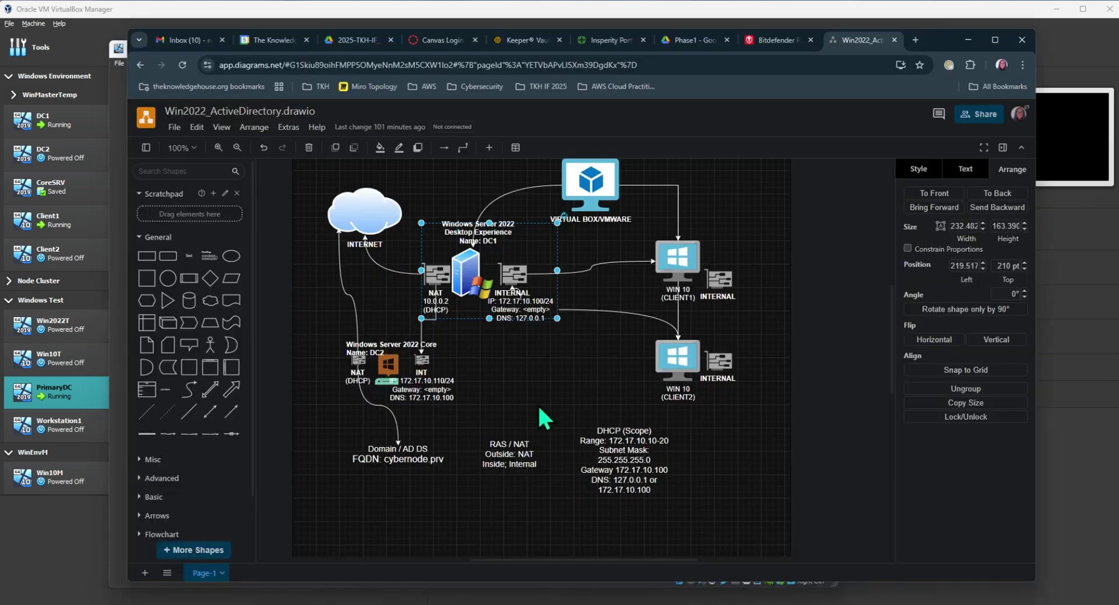
{"action": "left_click", "coordinate": [621, 461]}
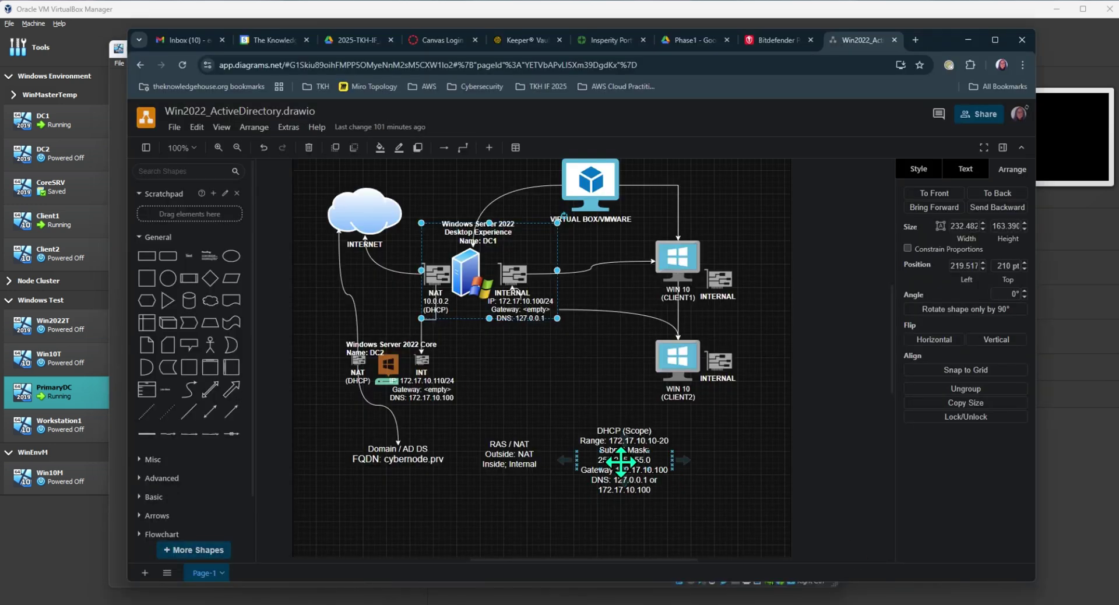
{"action": "left_click", "coordinate": [641, 418]}
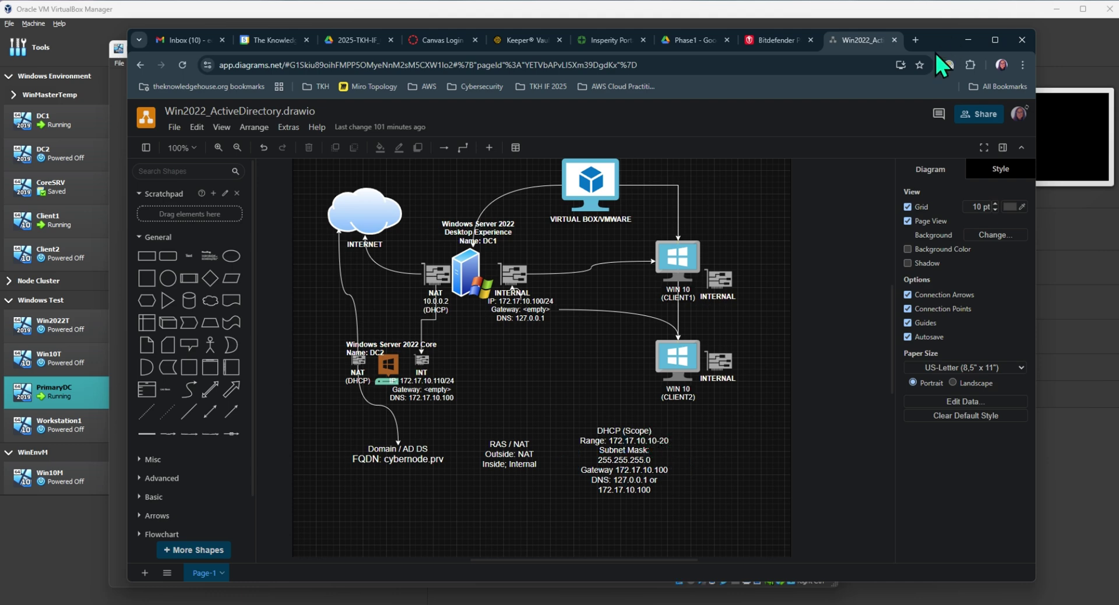
On DC1, name the new DHCP scope '172.17.10.10-20' and continue to the address range page.
{"action": "left_click", "coordinate": [967, 40]}
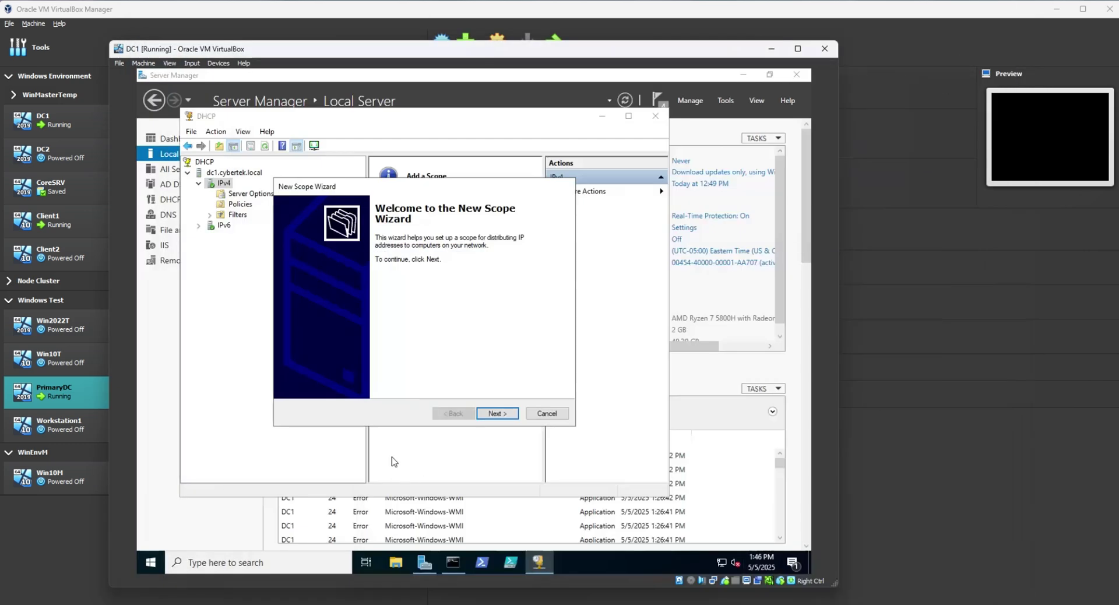
{"action": "left_click", "coordinate": [499, 414]}
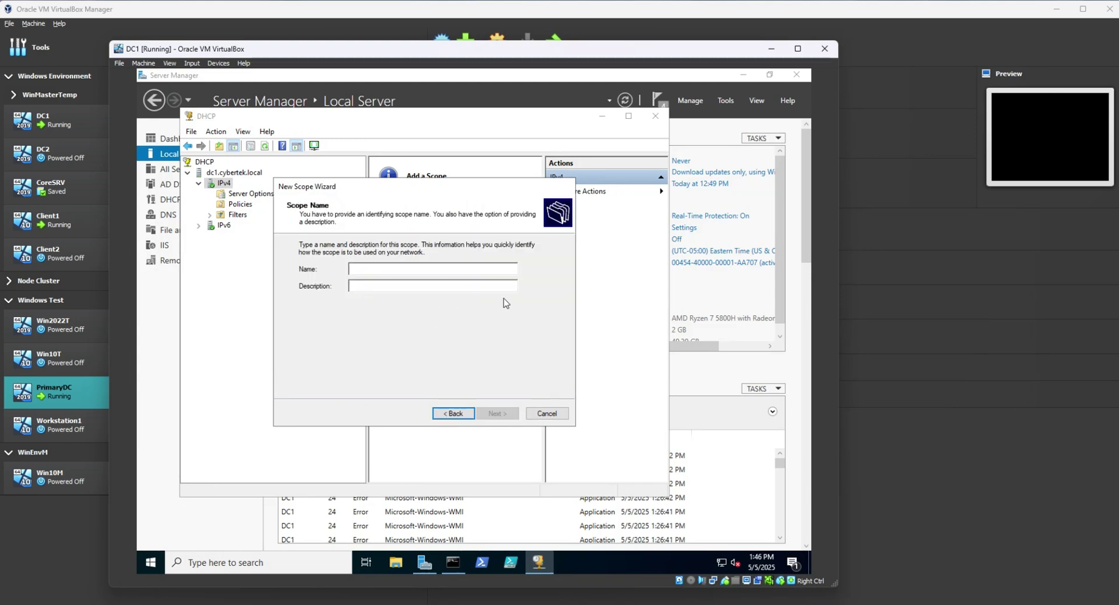
{"action": "type", "text": "172.17.10.10-20"}
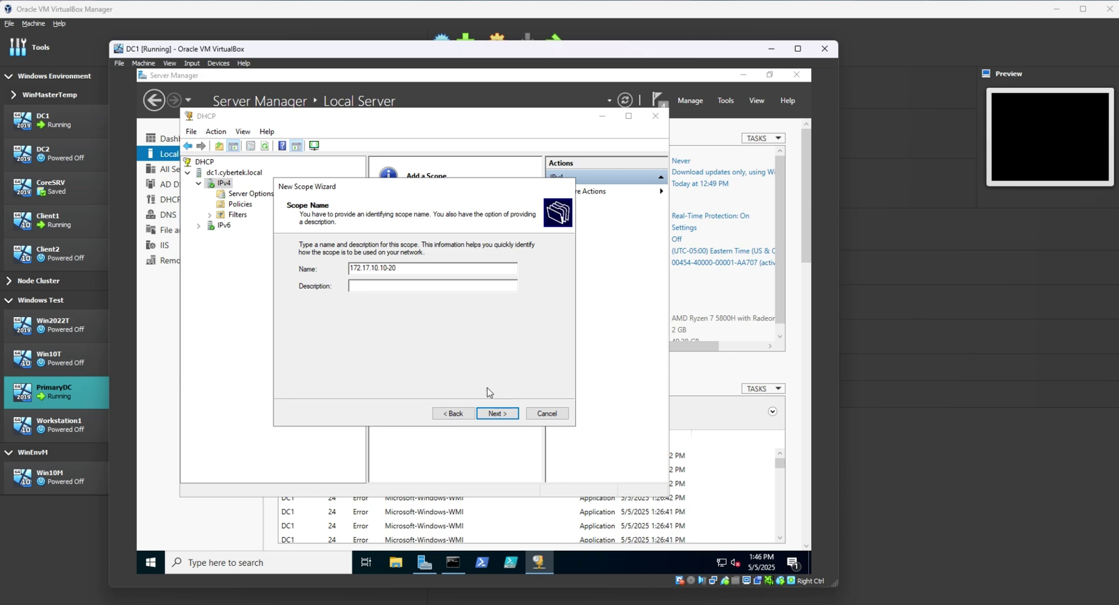
{"action": "left_click", "coordinate": [503, 415]}
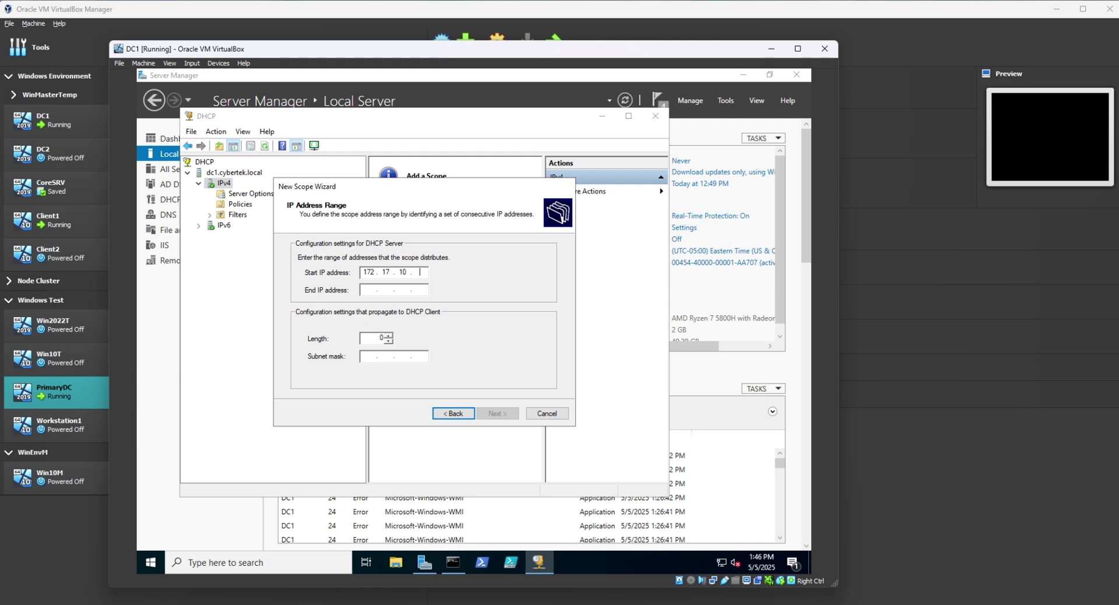
Set the scope range to 172.17.10.10–172.17.10.20 with prefix length 24 (255.255.255.0).
{"action": "left_click", "coordinate": [368, 290]}
{"action": "type", "text": "172.17.10.20"}
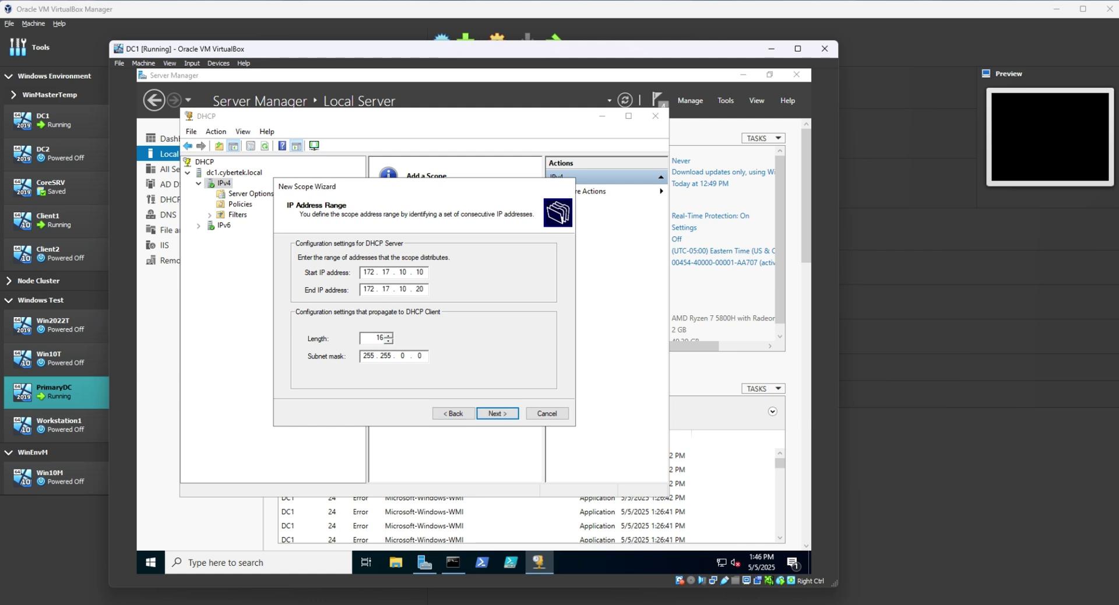
{"action": "key", "text": "Tab"}
{"action": "type", "text": "24"}
{"action": "key", "text": "Tab"}
{"action": "left_click", "coordinate": [500, 416]}
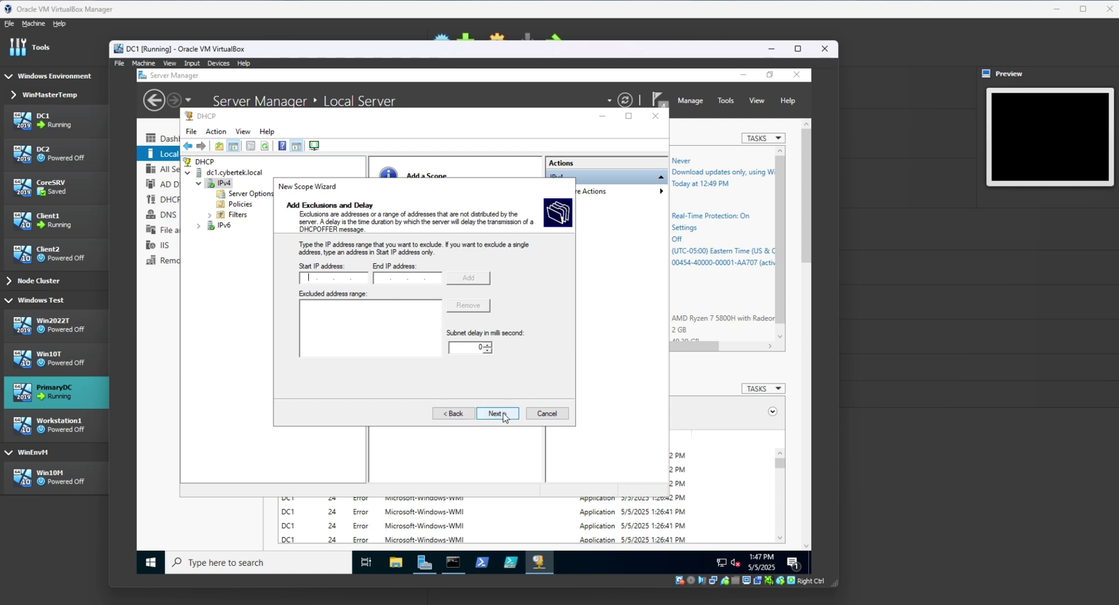
{"action": "left_click", "coordinate": [466, 414]}
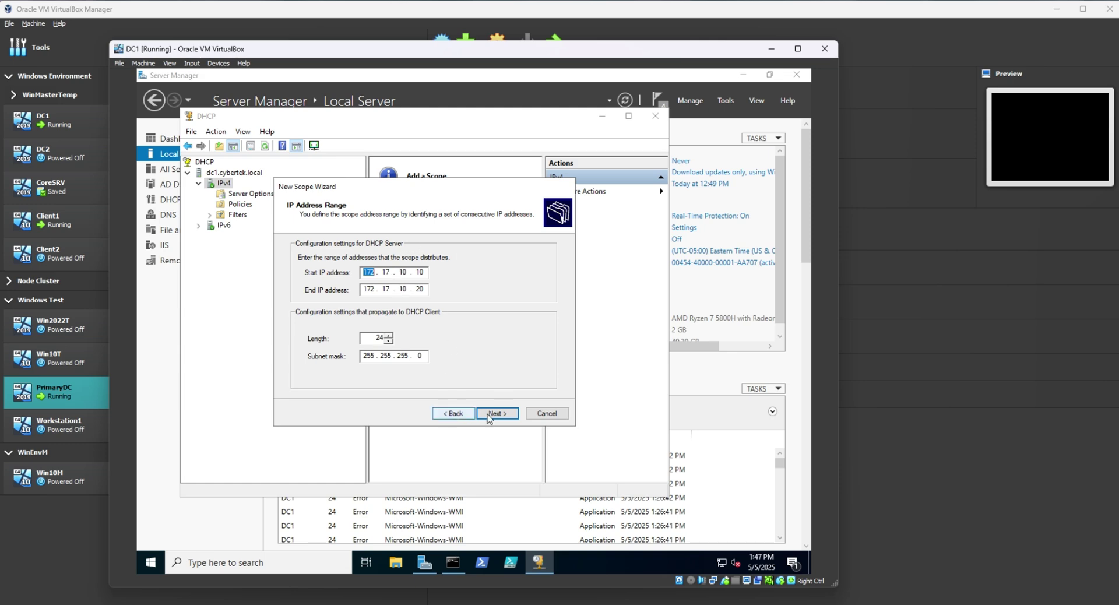
{"action": "left_click", "coordinate": [509, 418]}
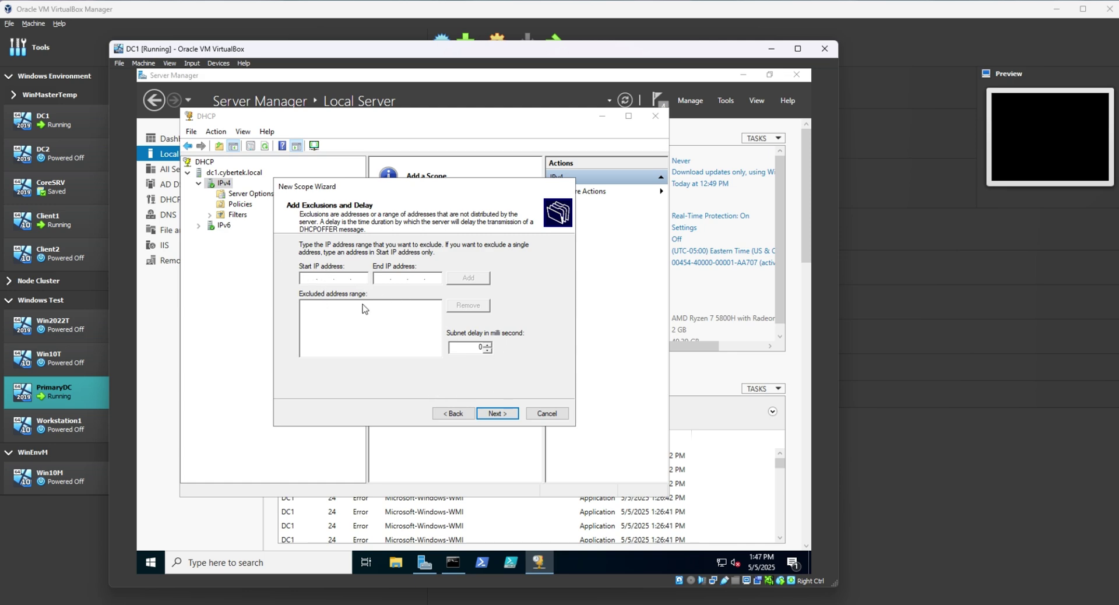
Skip exclusions and keep the default 8-day lease duration.
{"action": "left_click", "coordinate": [504, 415]}
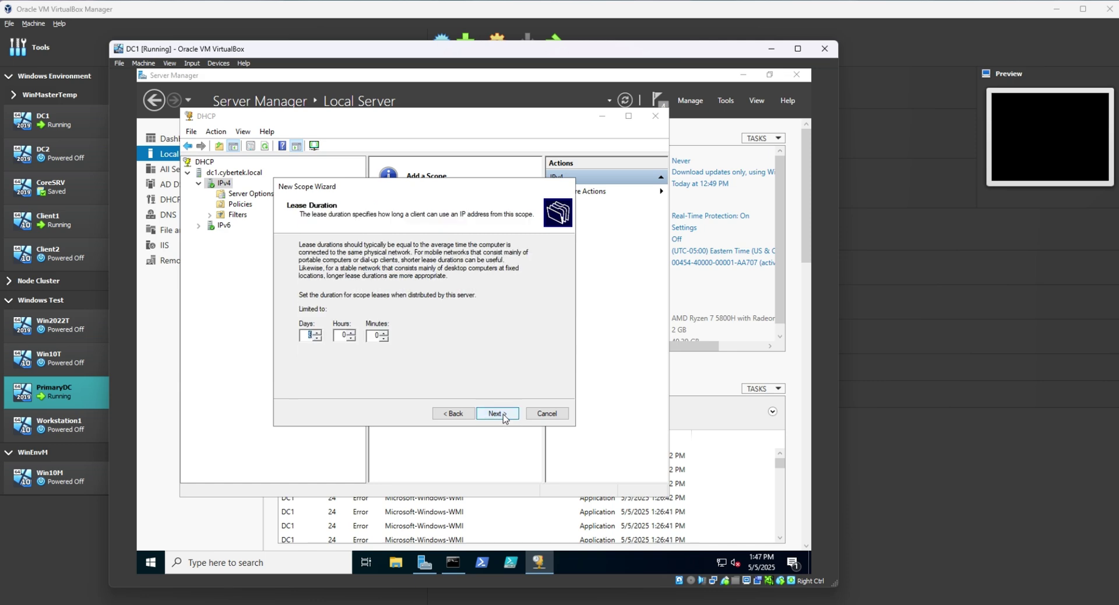
{"action": "left_click", "coordinate": [453, 414]}
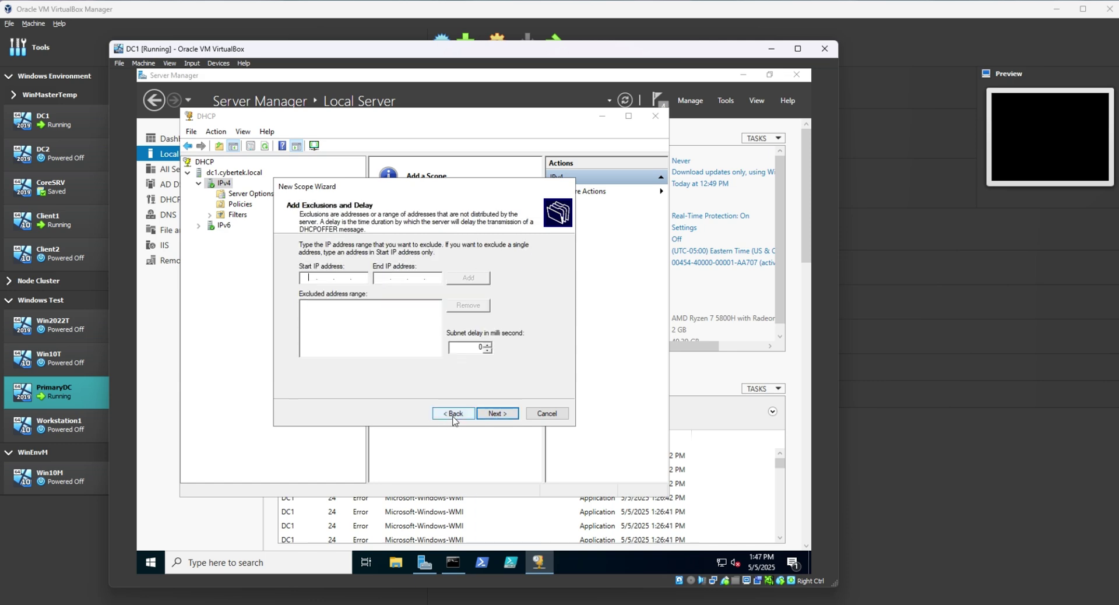
{"action": "left_click", "coordinate": [513, 415]}
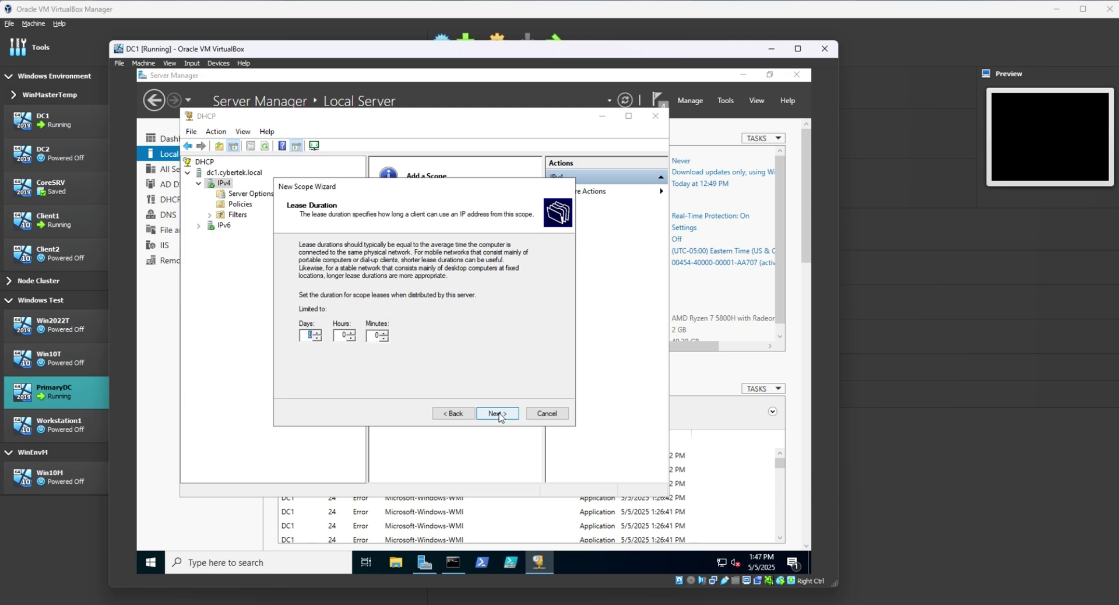
{"action": "left_click", "coordinate": [499, 415]}
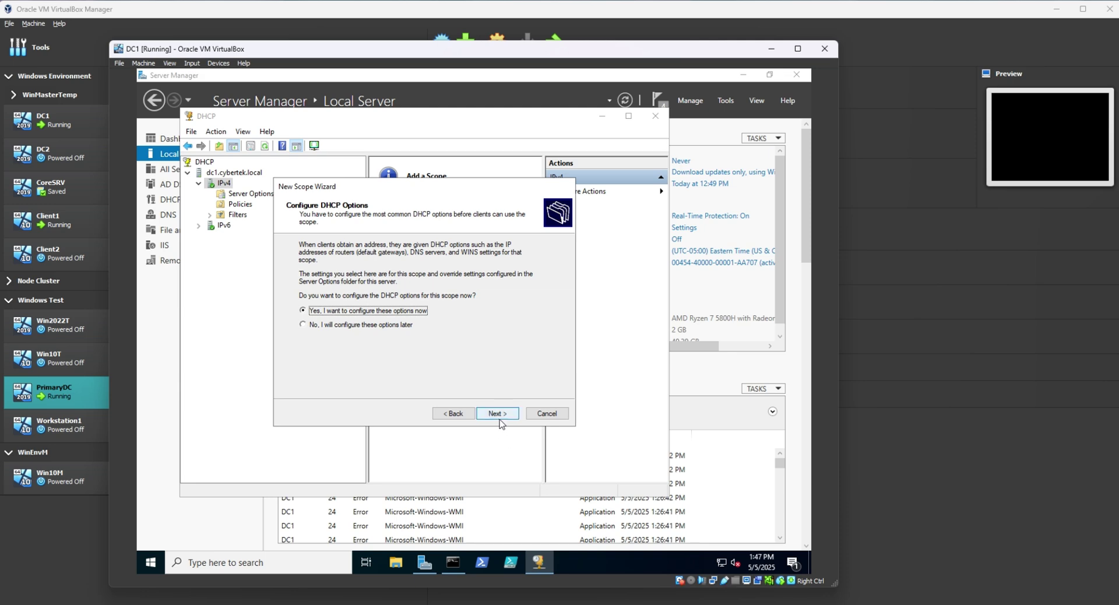
Choose to configure DHCP options now, then check Server Manager's Local Server addresses.
{"action": "left_click", "coordinate": [499, 418]}
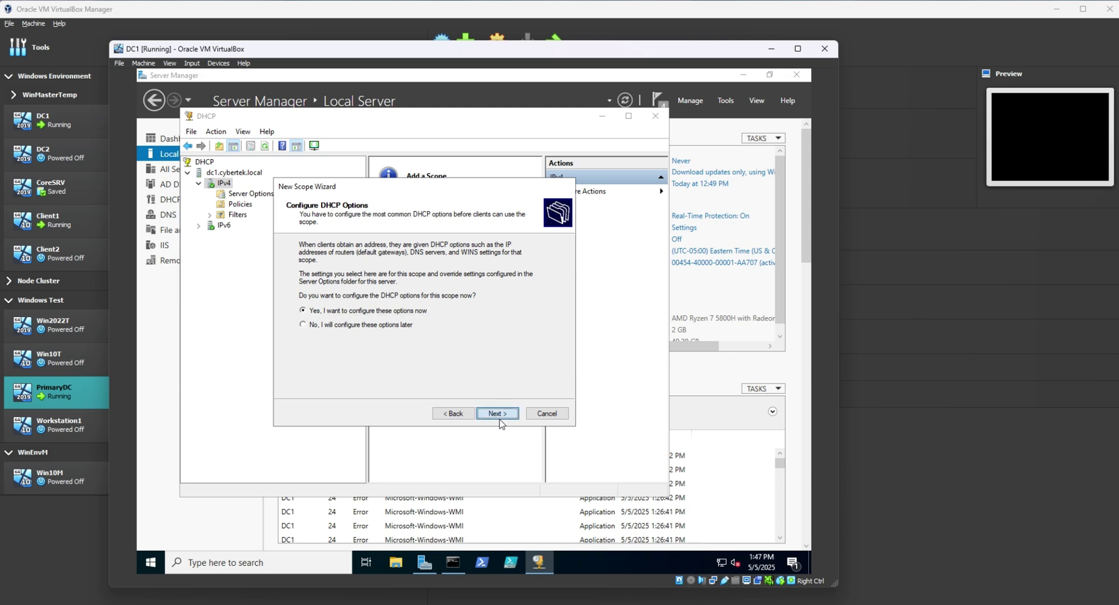
{"action": "left_click", "coordinate": [499, 417]}
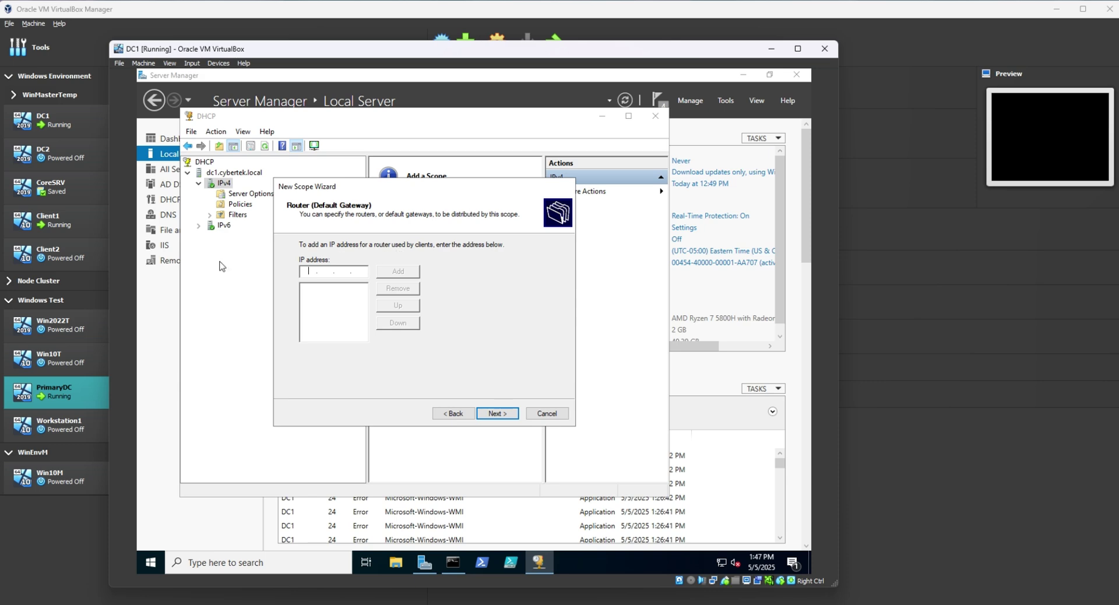
{"action": "left_click", "coordinate": [163, 310]}
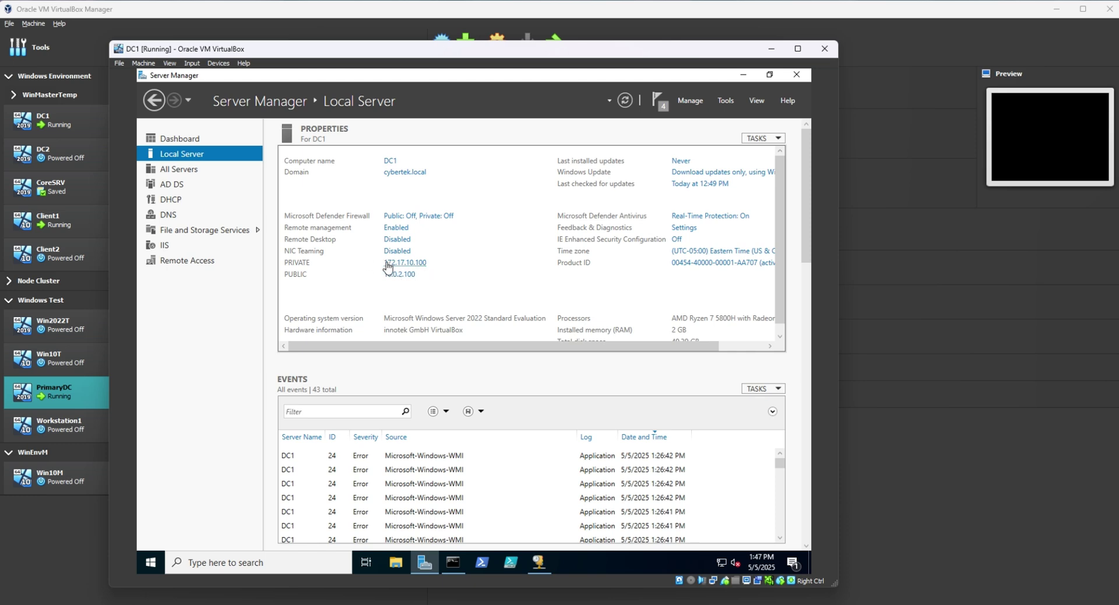
Add 172.17.10.100 as the scope's default gateway and enter 10.0.2.100 as a second.
{"action": "left_click", "coordinate": [541, 563]}
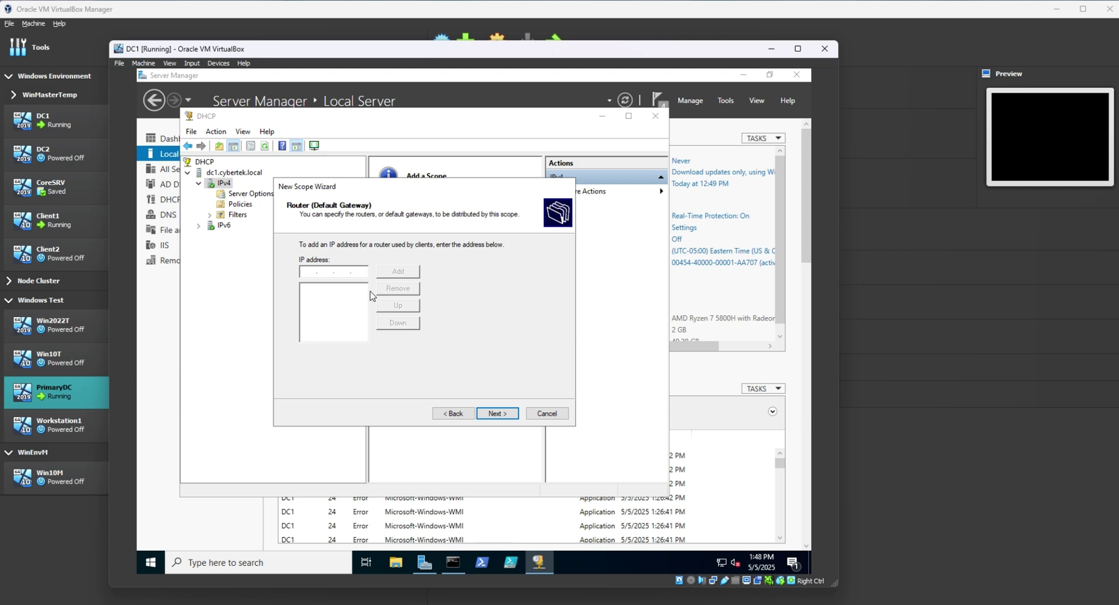
{"action": "type", "text": "172 . 17 . 10 . 100"}
{"action": "left_click", "coordinate": [398, 273]}
{"action": "left_click", "coordinate": [239, 524]}
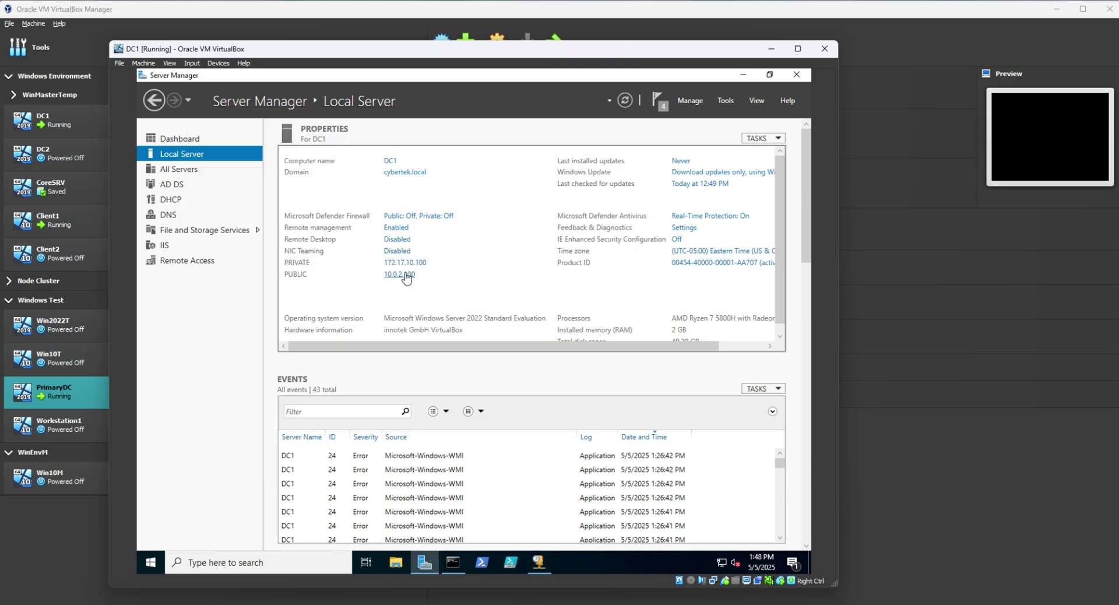
{"action": "left_click", "coordinate": [538, 562]}
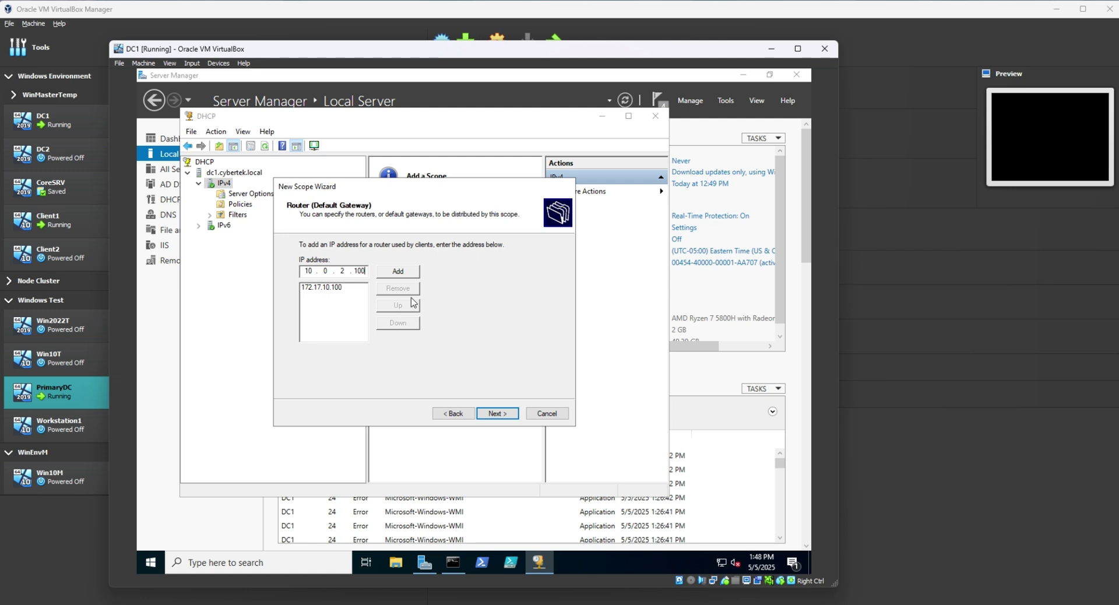
Add gateway 10.0.2.100, then resolve cybertek.local and add 10.0.2.100 as a DNS server.
{"action": "left_click", "coordinate": [400, 271]}
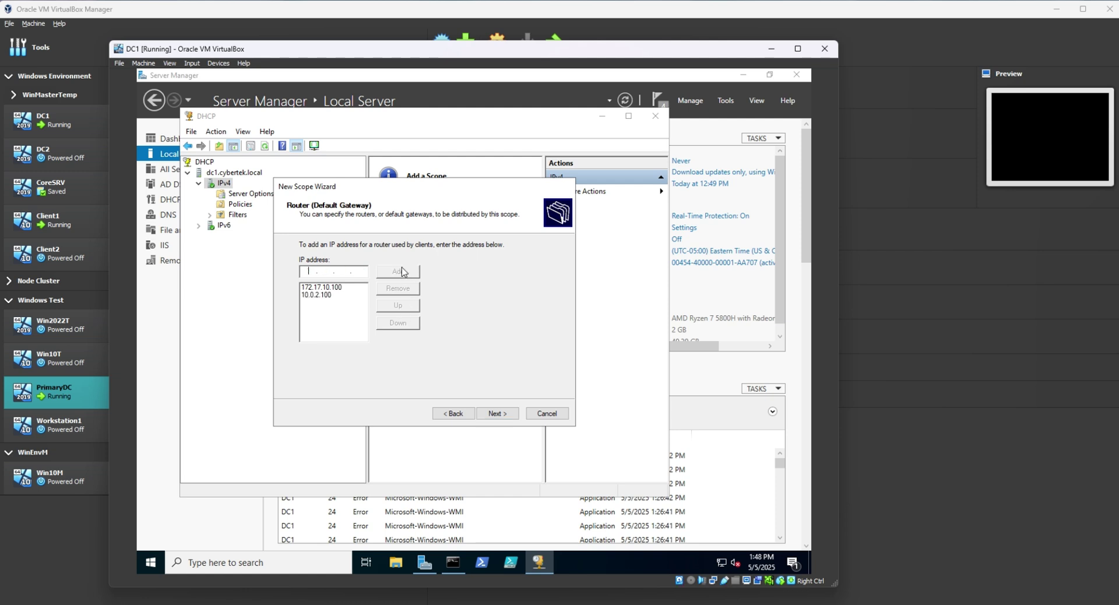
{"action": "left_click", "coordinate": [502, 415]}
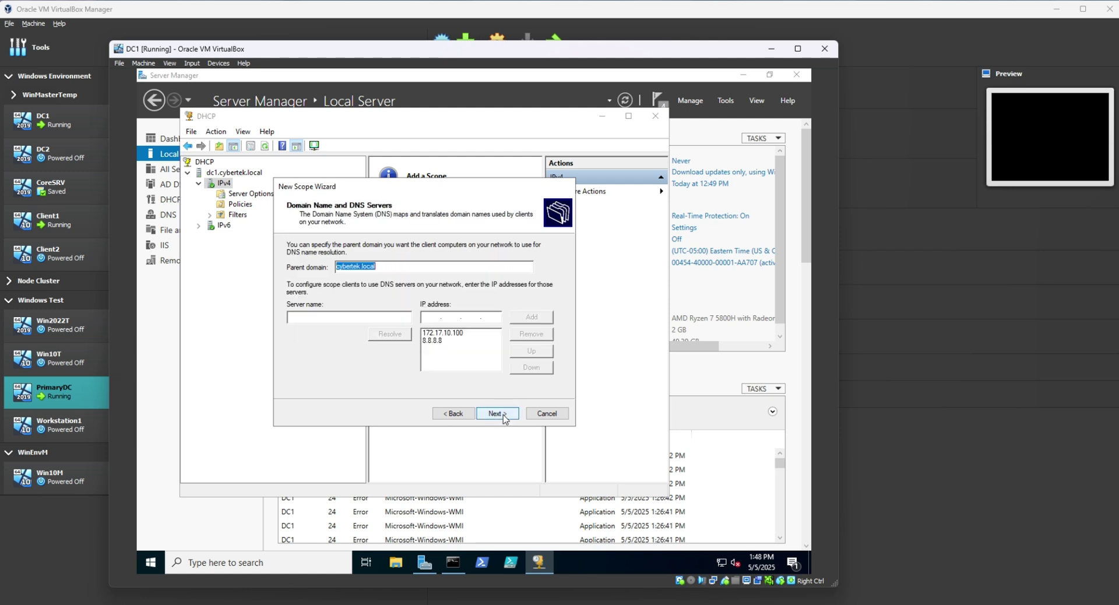
{"action": "left_click", "coordinate": [352, 316]}
{"action": "type", "text": "fibern"}
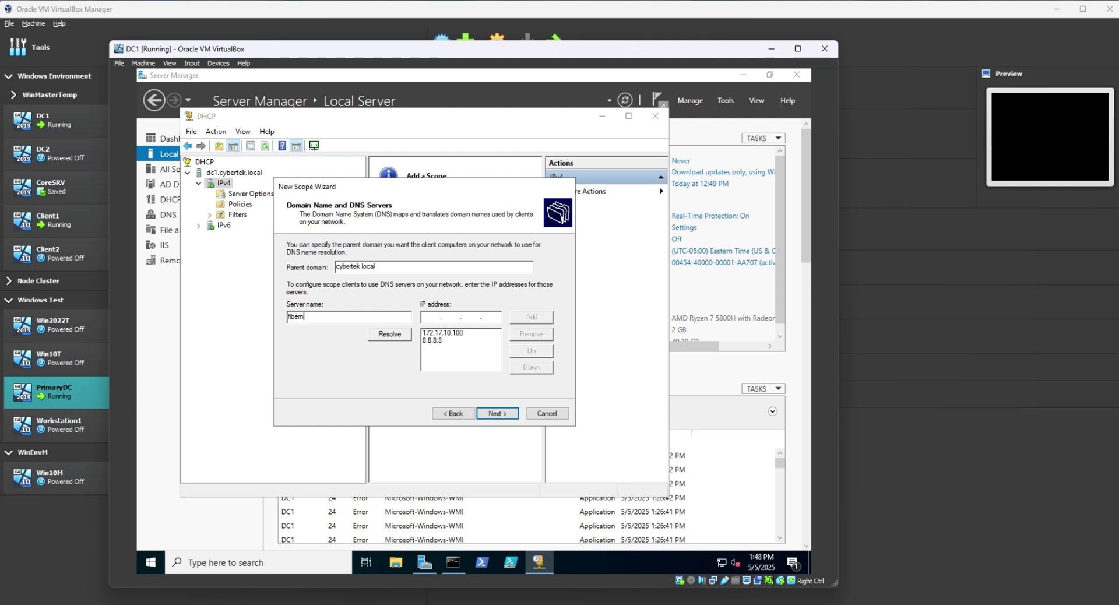
{"action": "key", "text": "BackSpace"}
{"action": "key", "text": "BackSpace"}
{"action": "key", "text": "BackSpace"}
{"action": "key", "text": "BackSpace"}
{"action": "type", "text": "cy"}
{"action": "left_click", "coordinate": [388, 335]}
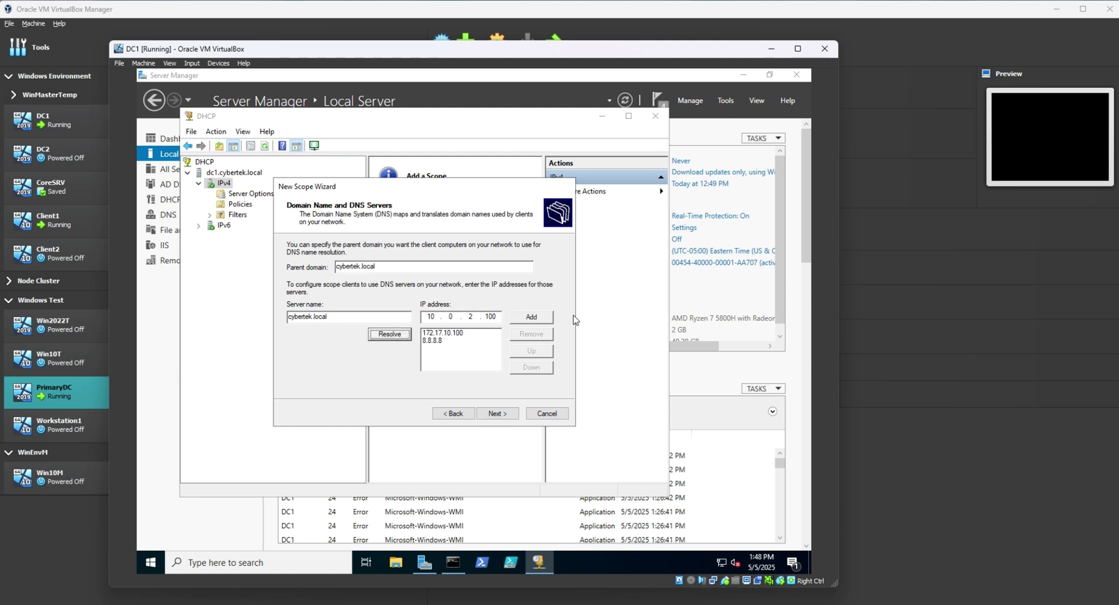
{"action": "left_click", "coordinate": [546, 322]}
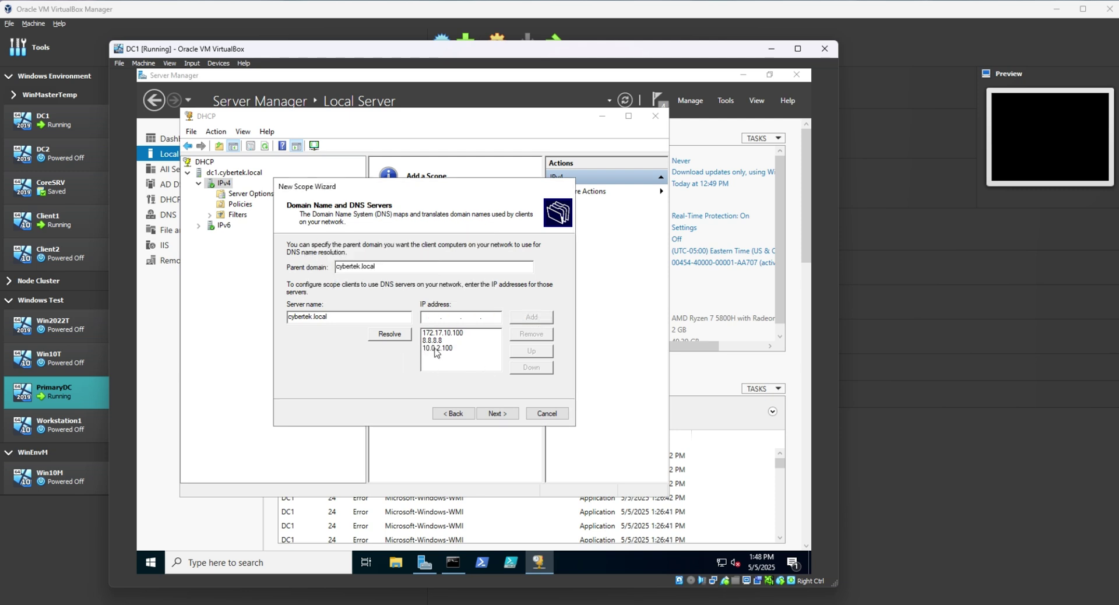
Order the DNS servers as 172.17.10.100, 10.0.2.100, then 8.8.8.8.
{"action": "left_click", "coordinate": [443, 413]}
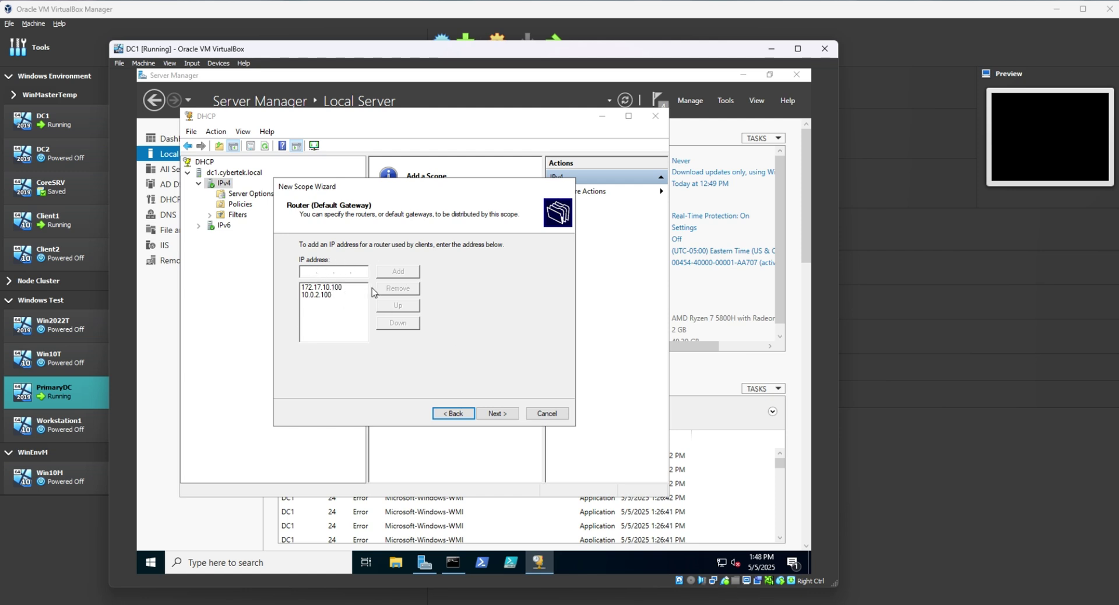
{"action": "left_click", "coordinate": [497, 414]}
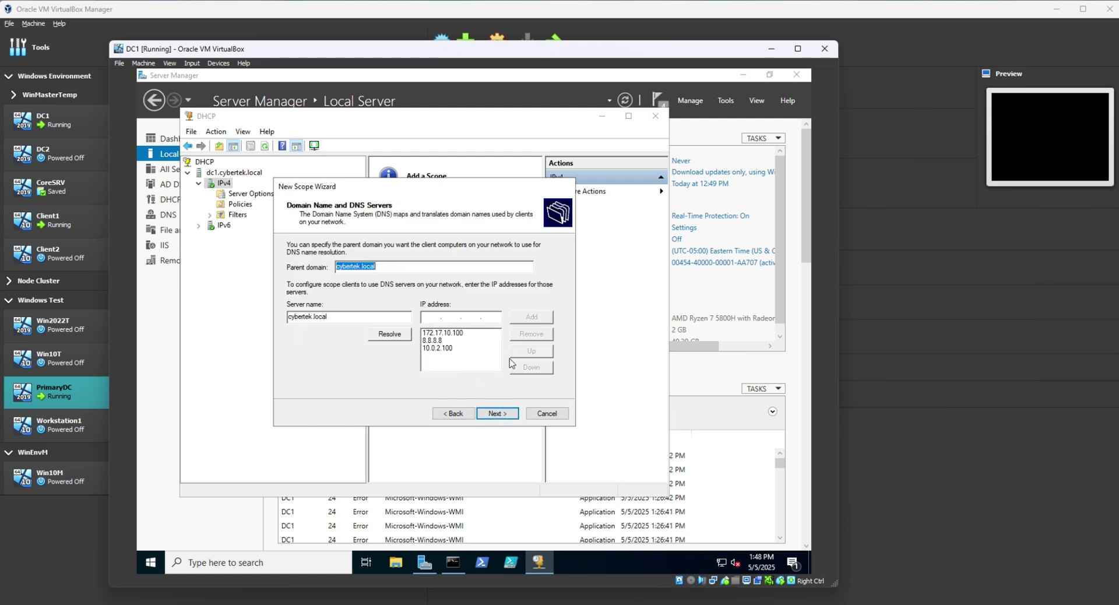
{"action": "left_click", "coordinate": [431, 348]}
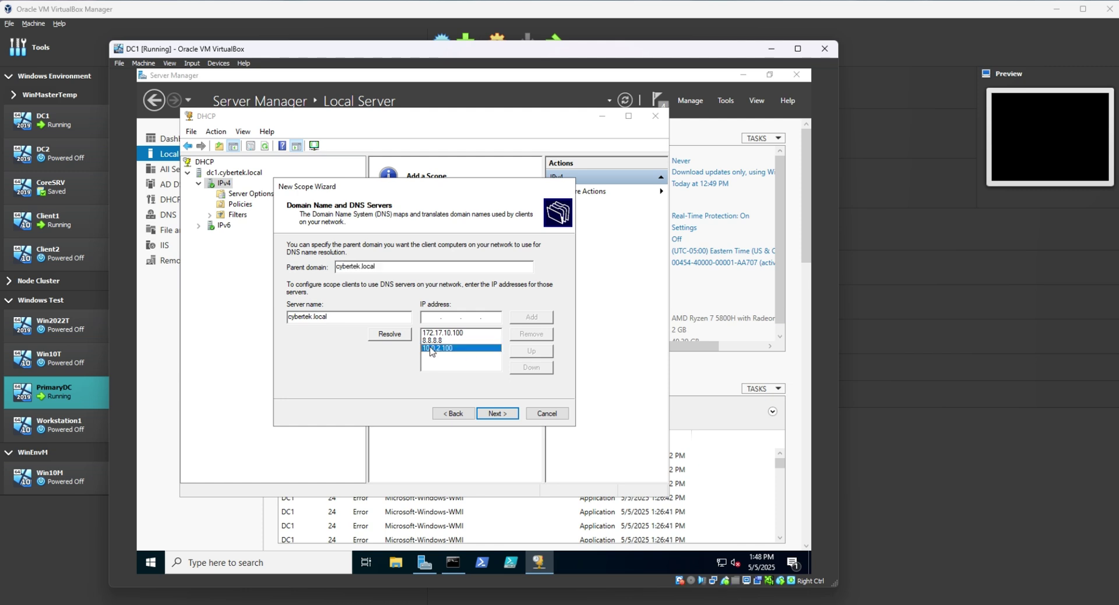
{"action": "left_click", "coordinate": [532, 351]}
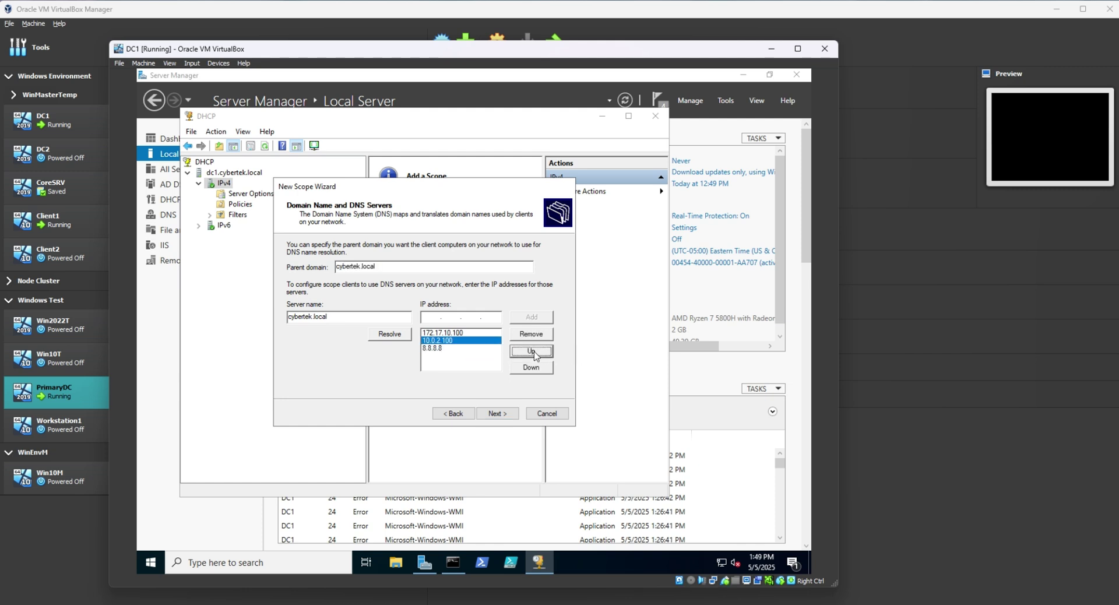
{"action": "left_click", "coordinate": [459, 333]}
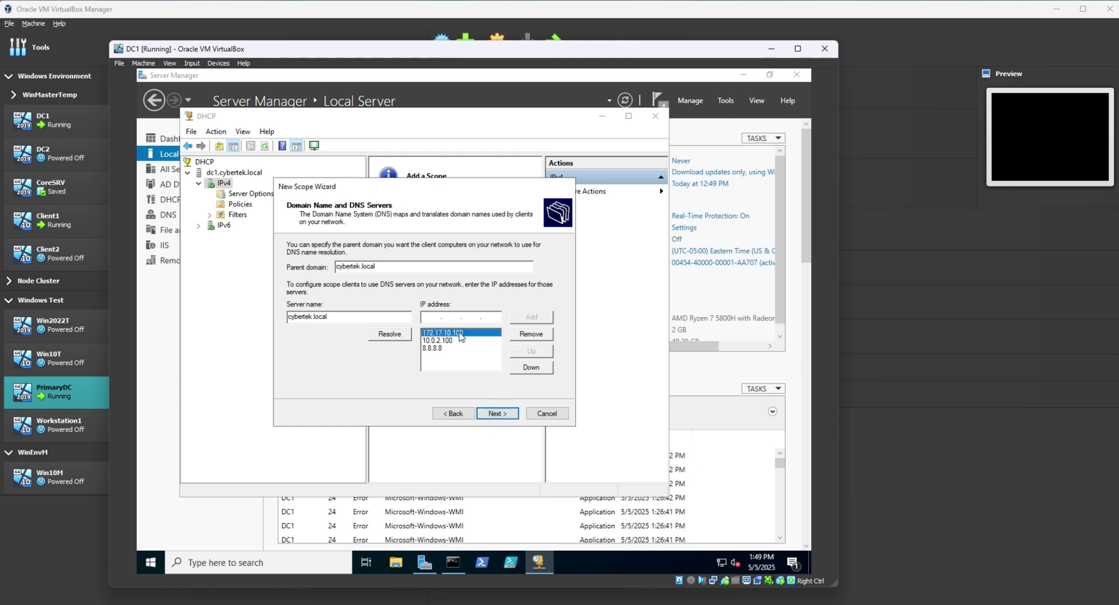
{"action": "left_click", "coordinate": [447, 340]}
{"action": "left_click", "coordinate": [441, 348]}
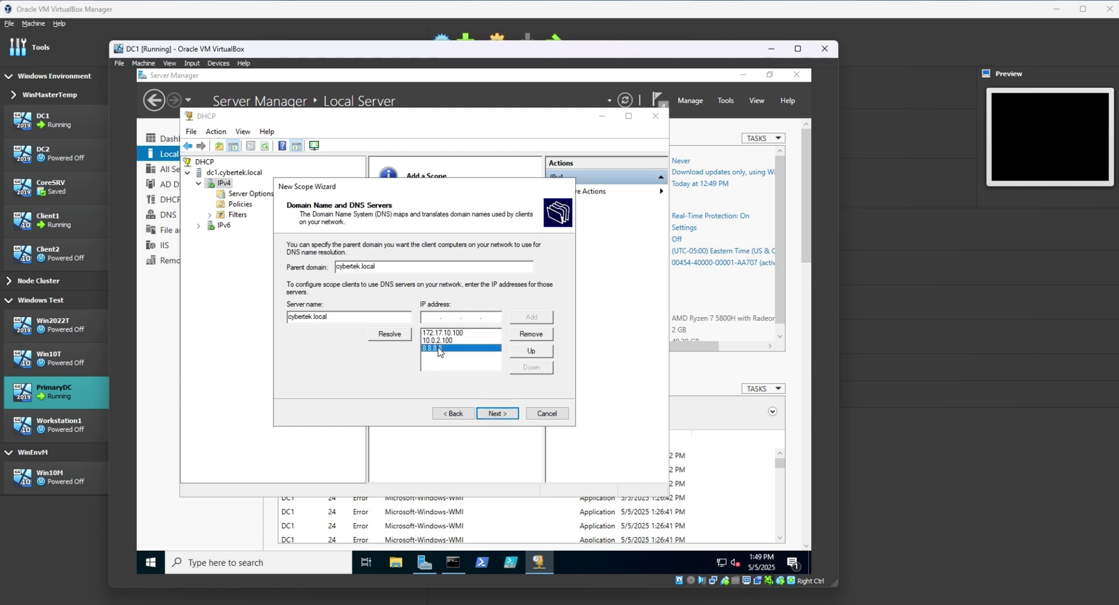
Skip WINS servers, activate the scope now and finish the wizard.
{"action": "left_click", "coordinate": [505, 415]}
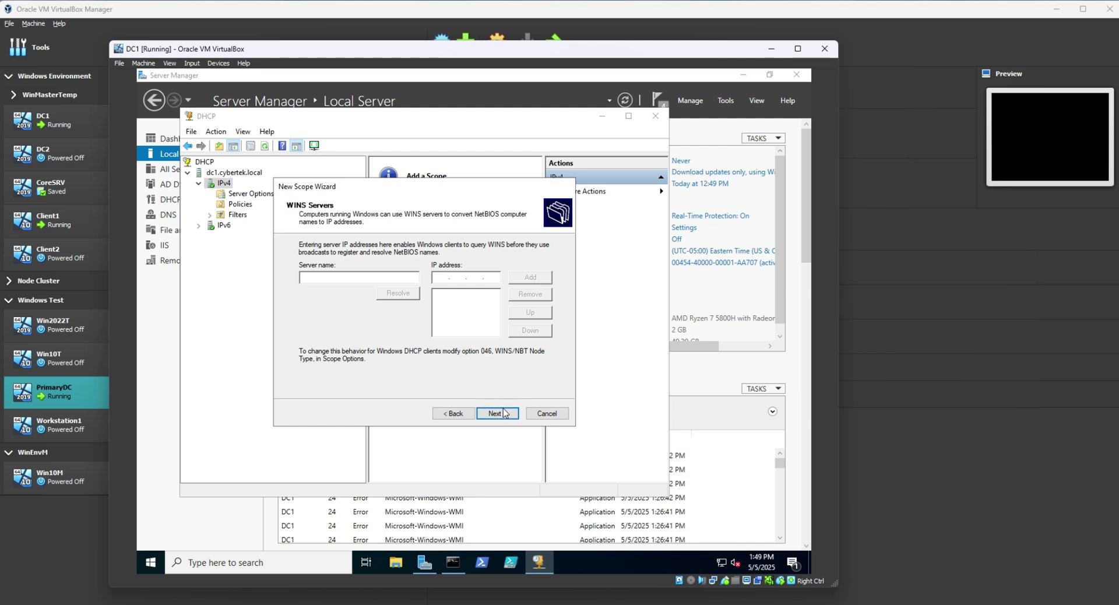
{"action": "left_click", "coordinate": [505, 417]}
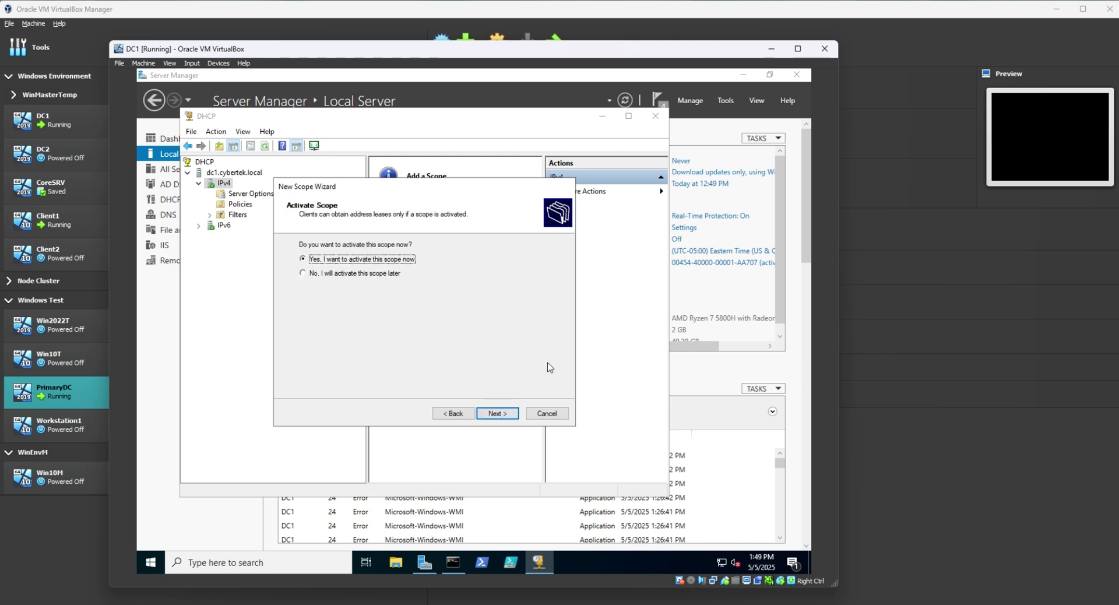
{"action": "left_click", "coordinate": [494, 415]}
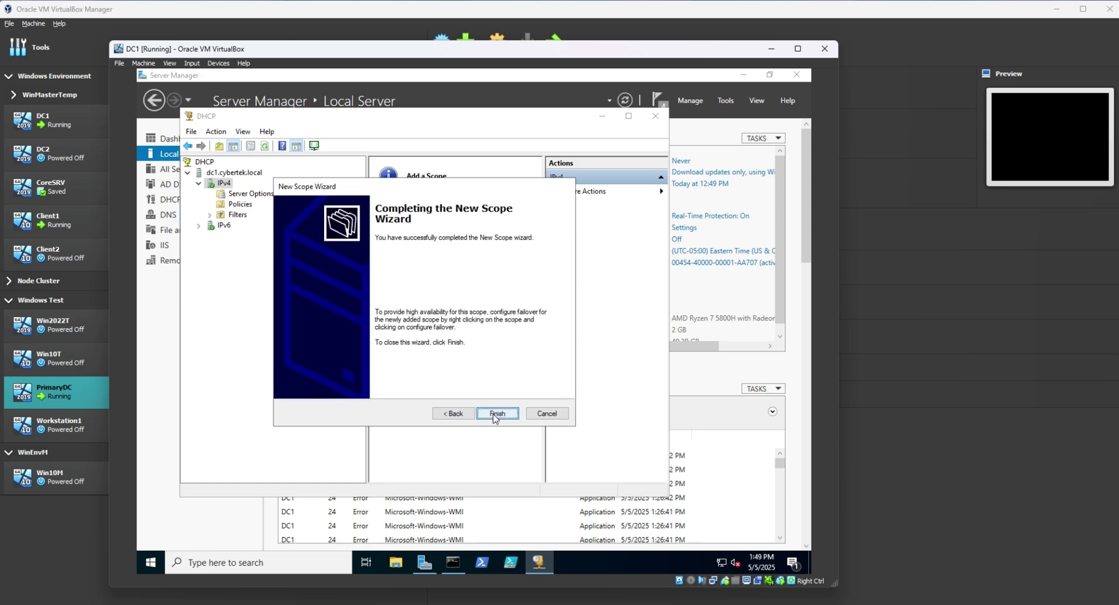
{"action": "left_click", "coordinate": [496, 415]}
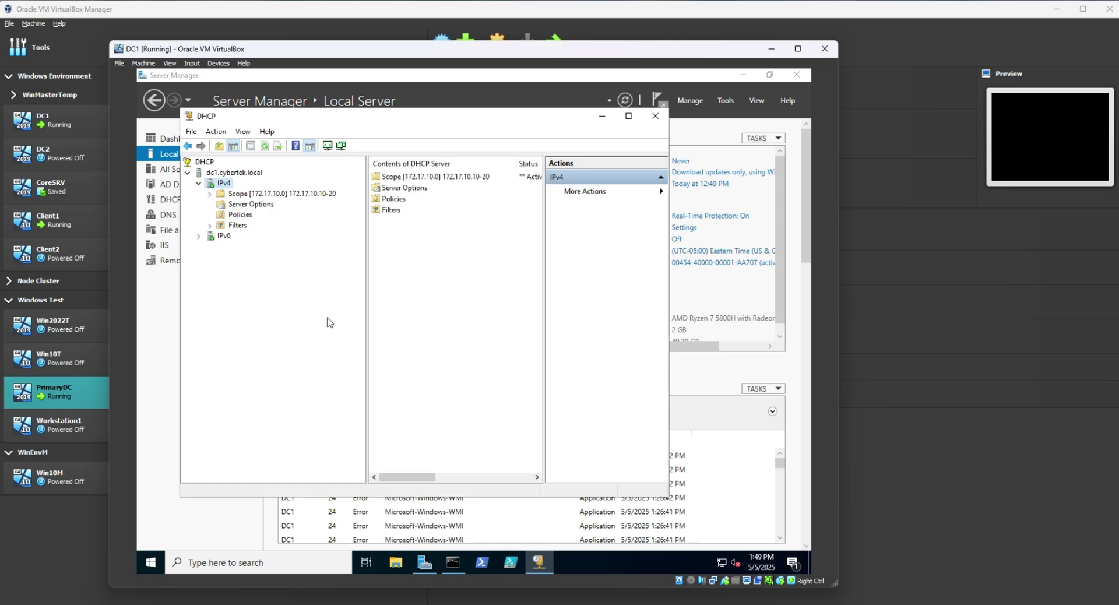
Inspect the new scope's options with the values column widened and the console maximized.
{"action": "double_click", "coordinate": [289, 194]}
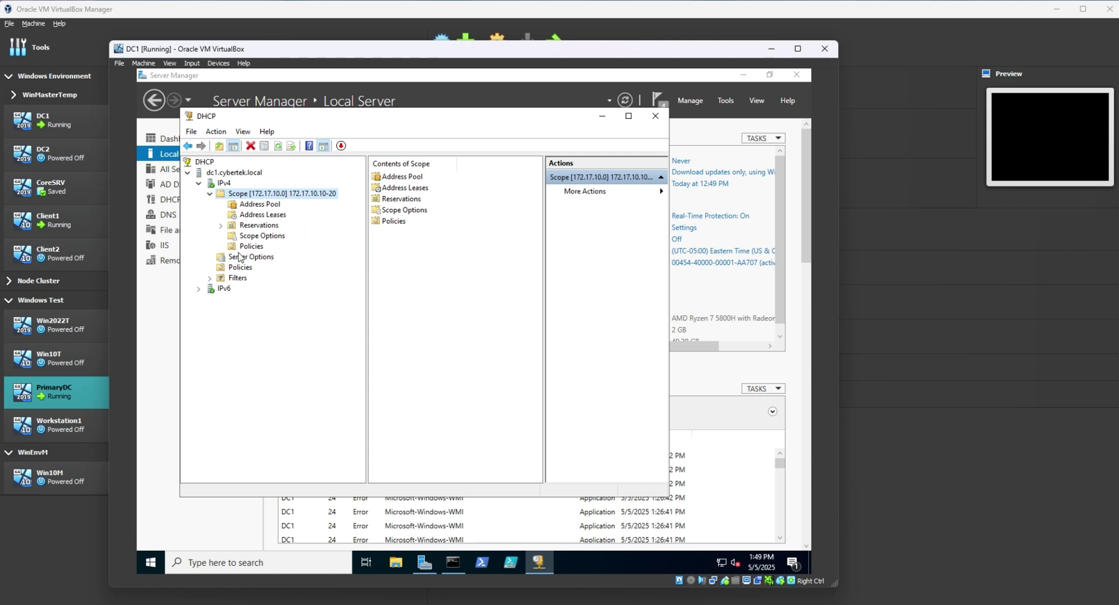
{"action": "left_click", "coordinate": [272, 236]}
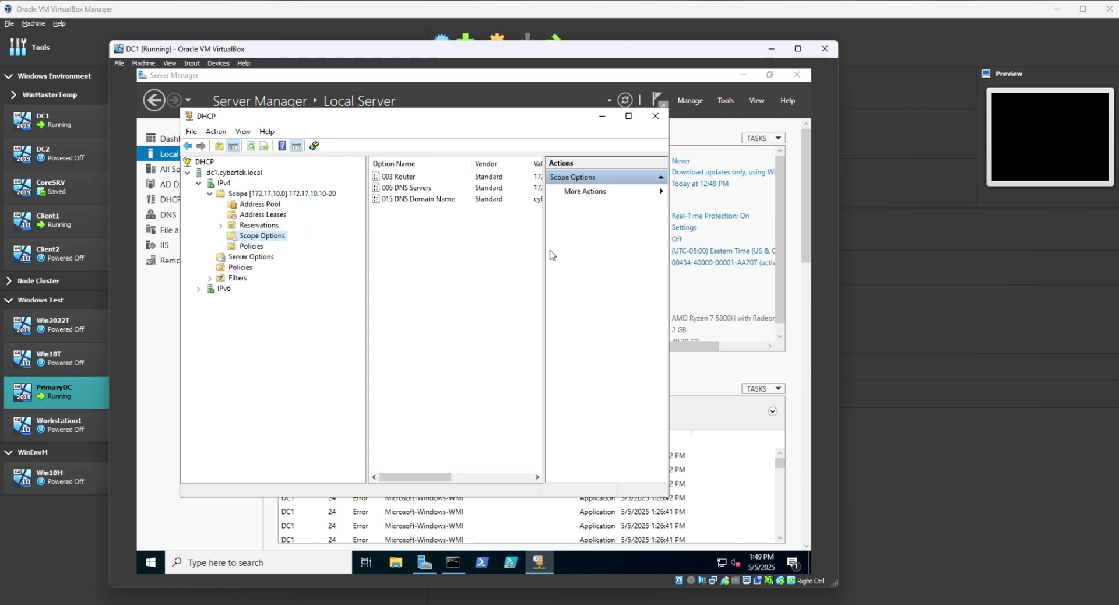
{"action": "left_click_drag", "start_coordinate": [543, 252], "coordinate": [572, 267]}
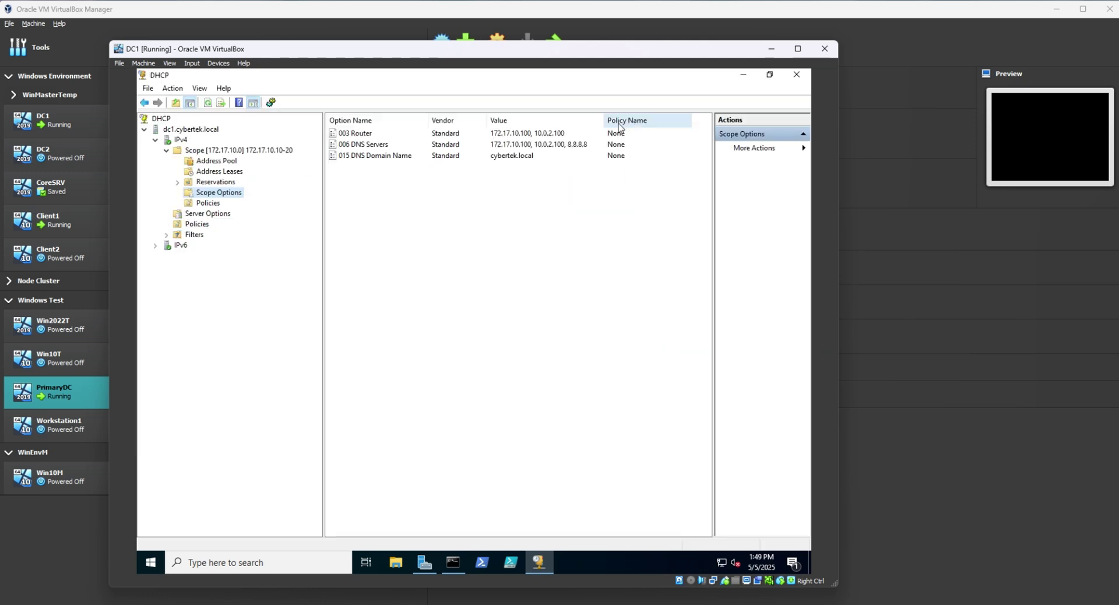
{"action": "left_click", "coordinate": [629, 116]}
Restart the DHCP service on dc1.cybertek.local via All Tasks > Restart.
{"action": "left_click", "coordinate": [191, 131]}
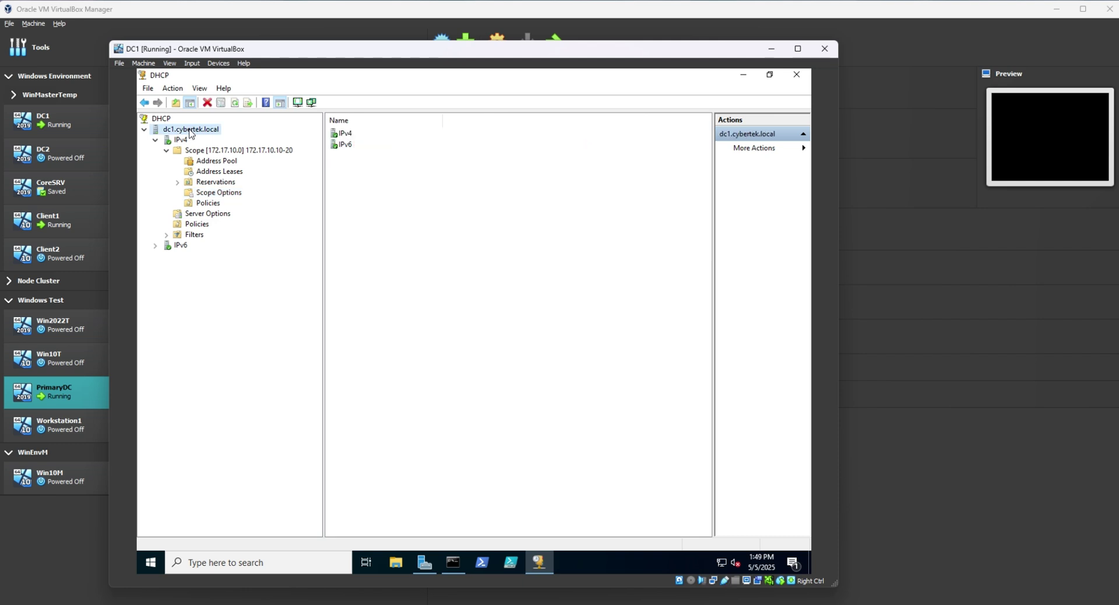
{"action": "right_click", "coordinate": [191, 133]}
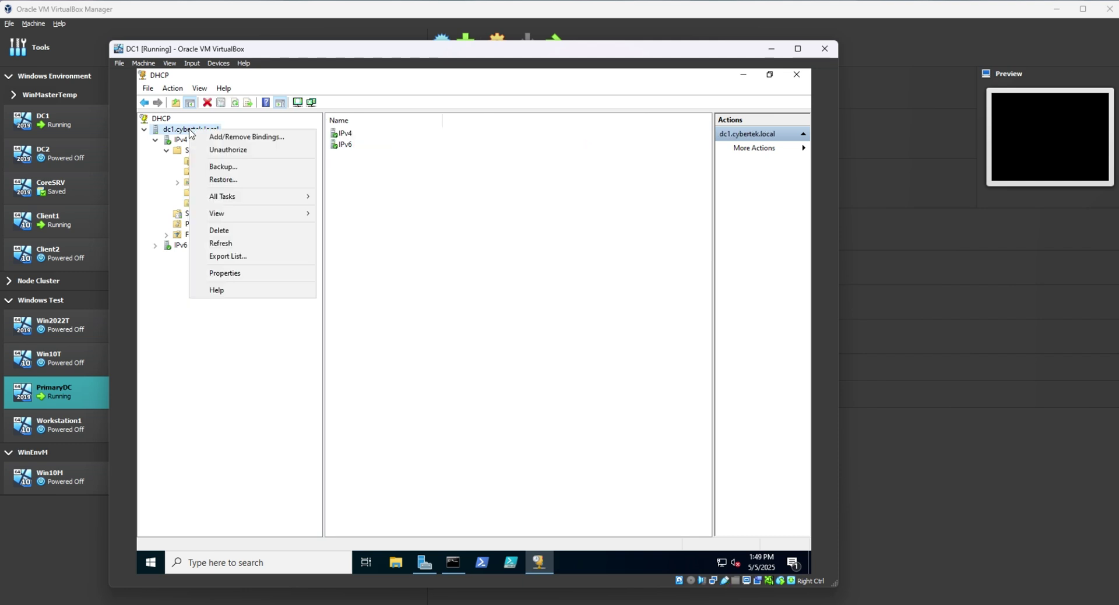
{"action": "mouse_move", "coordinate": [231, 201]}
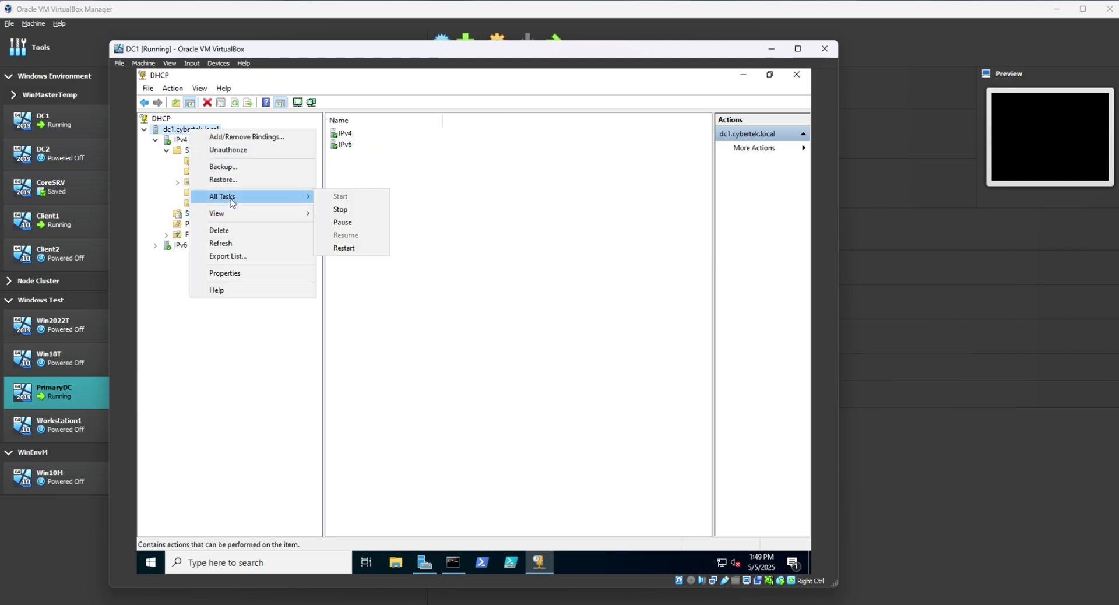
{"action": "left_click", "coordinate": [175, 133]}
{"action": "right_click", "coordinate": [208, 134]}
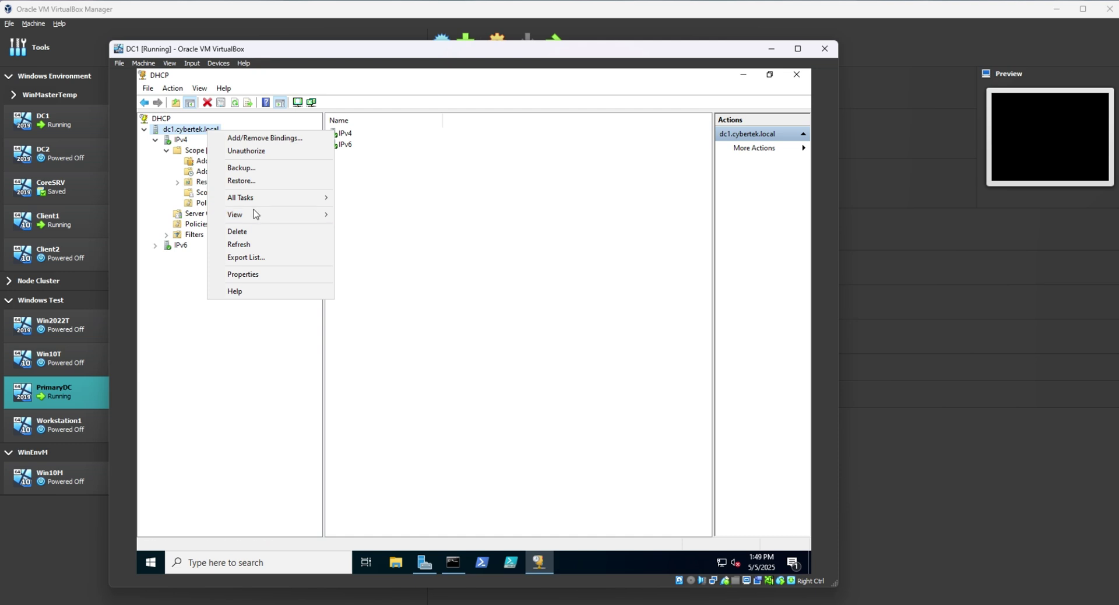
{"action": "mouse_move", "coordinate": [259, 206]}
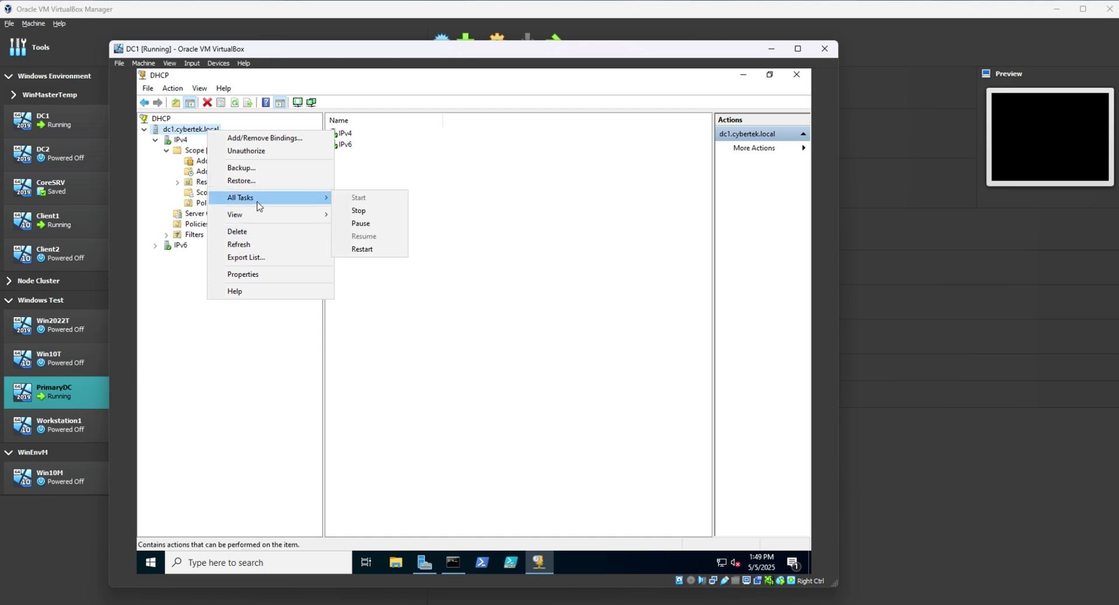
{"action": "left_click", "coordinate": [358, 249]}
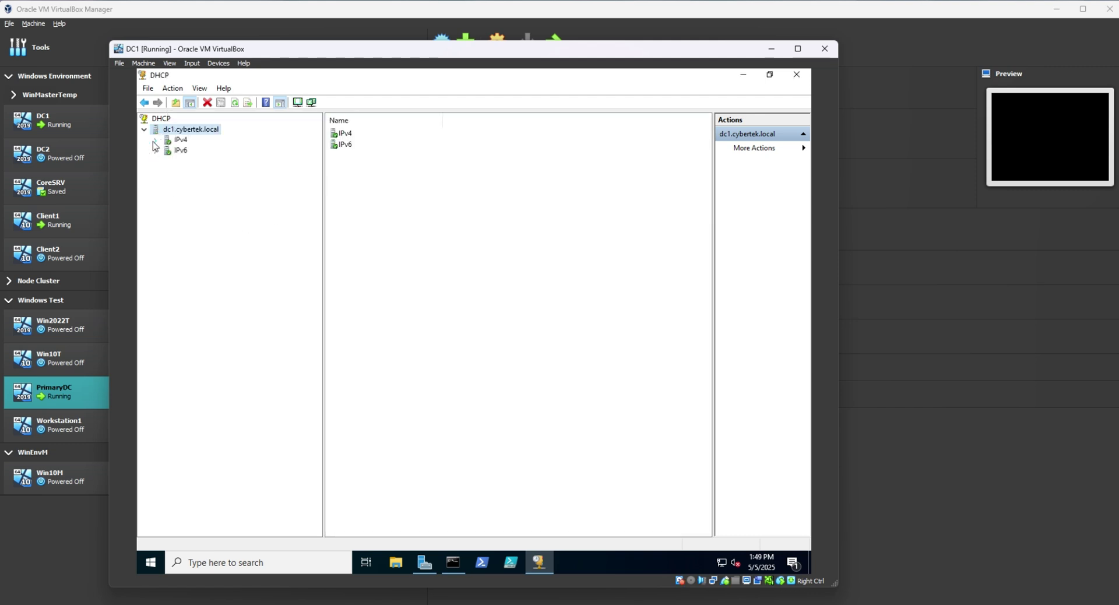
Review the IPv4 scope and Server Options, then close the DHCP console.
{"action": "left_click", "coordinate": [155, 140]}
{"action": "double_click", "coordinate": [190, 161]}
{"action": "left_click", "coordinate": [200, 152]}
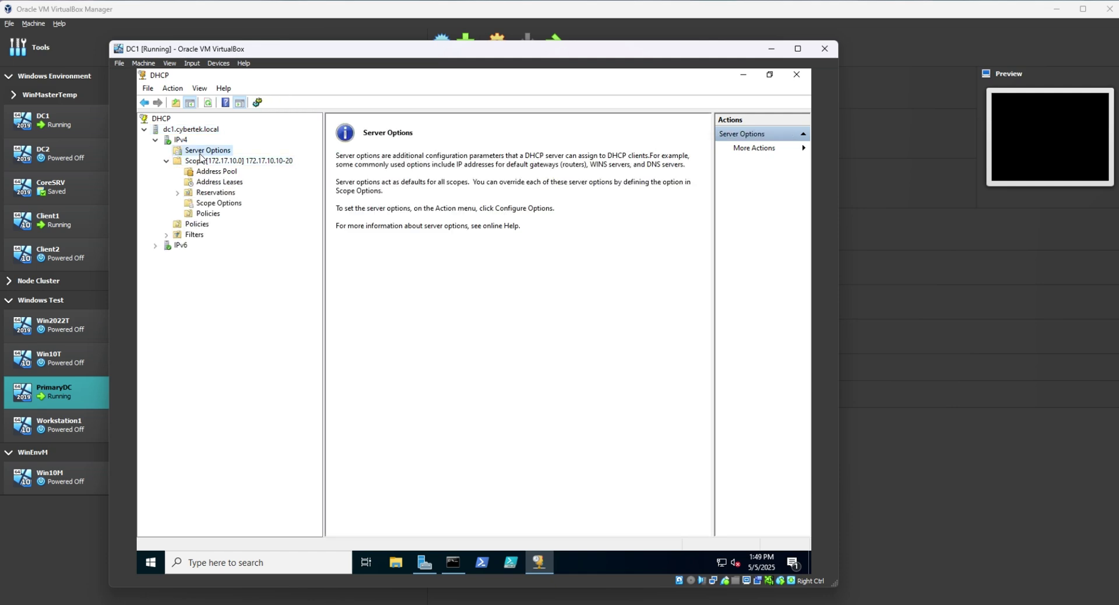
{"action": "left_click", "coordinate": [156, 245]}
{"action": "left_click", "coordinate": [796, 74]}
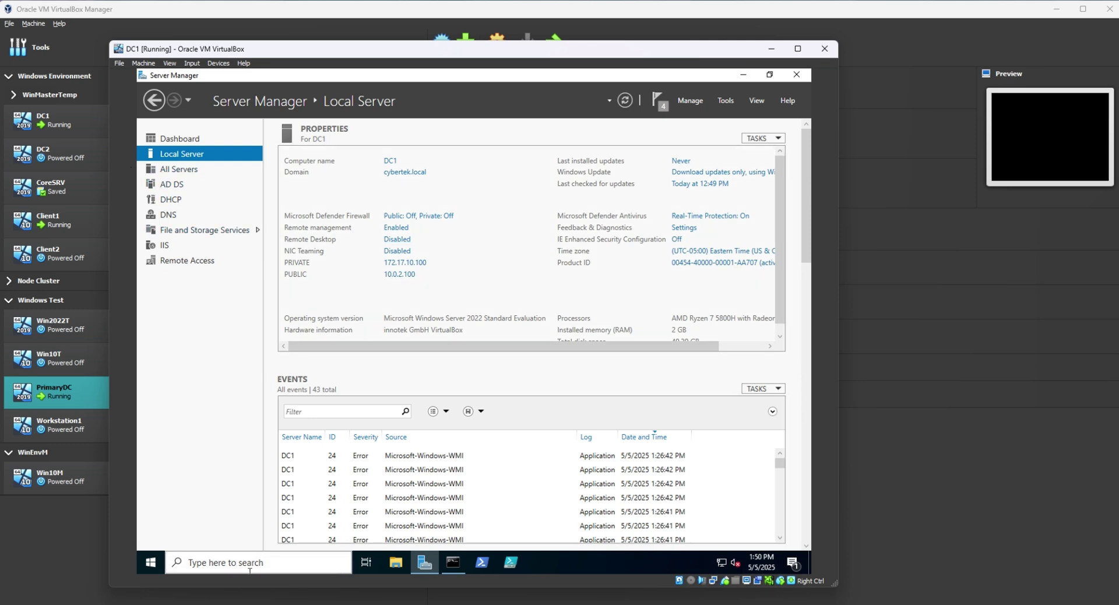
Restore DC1's Command Prompt and clear its ipconfig output with cls.
{"action": "left_click", "coordinate": [454, 563]}
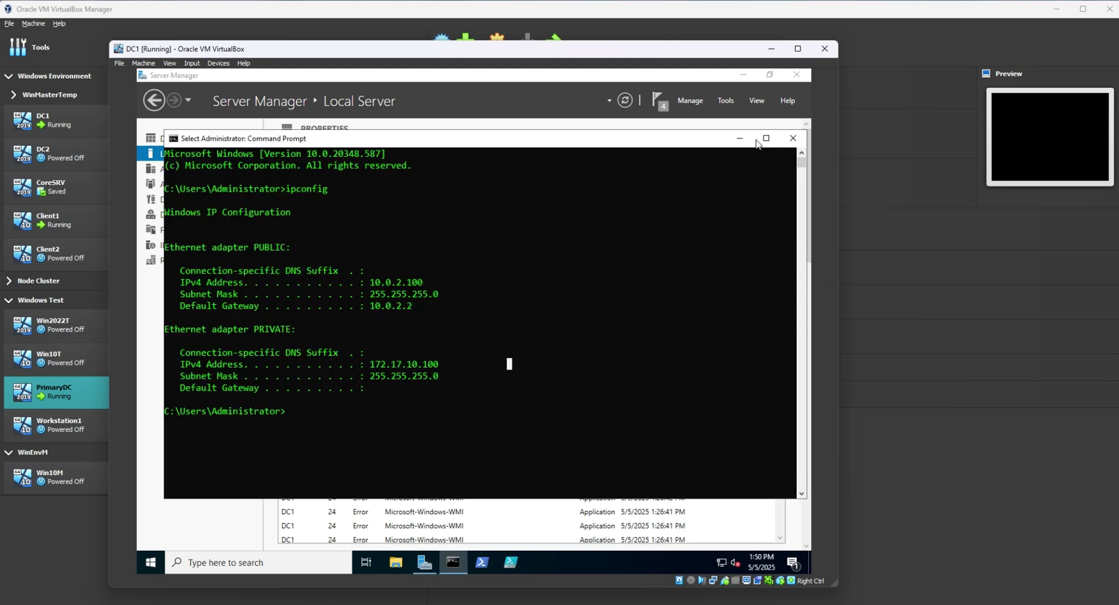
{"action": "key", "text": "Escape"}
{"action": "type", "text": "c"}
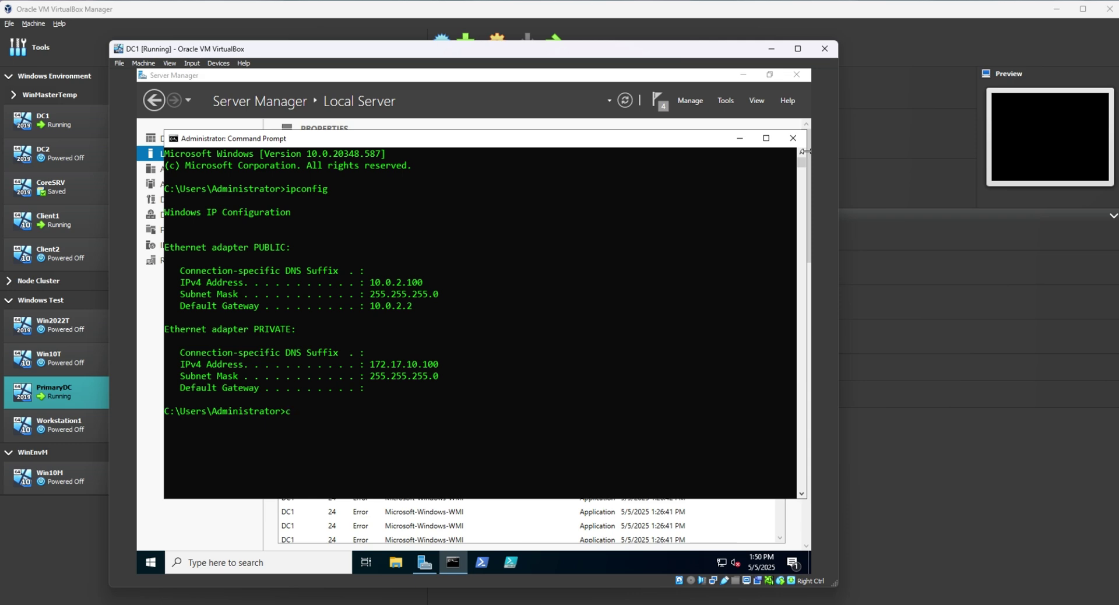
{"action": "key", "text": "BackSpace"}
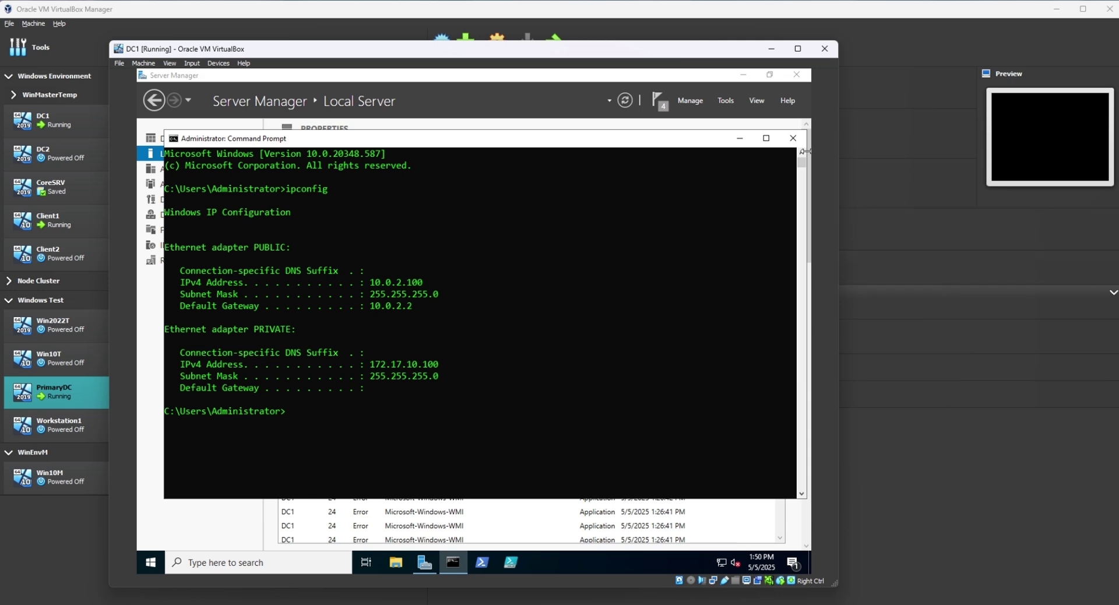
{"action": "key", "text": "Return"}
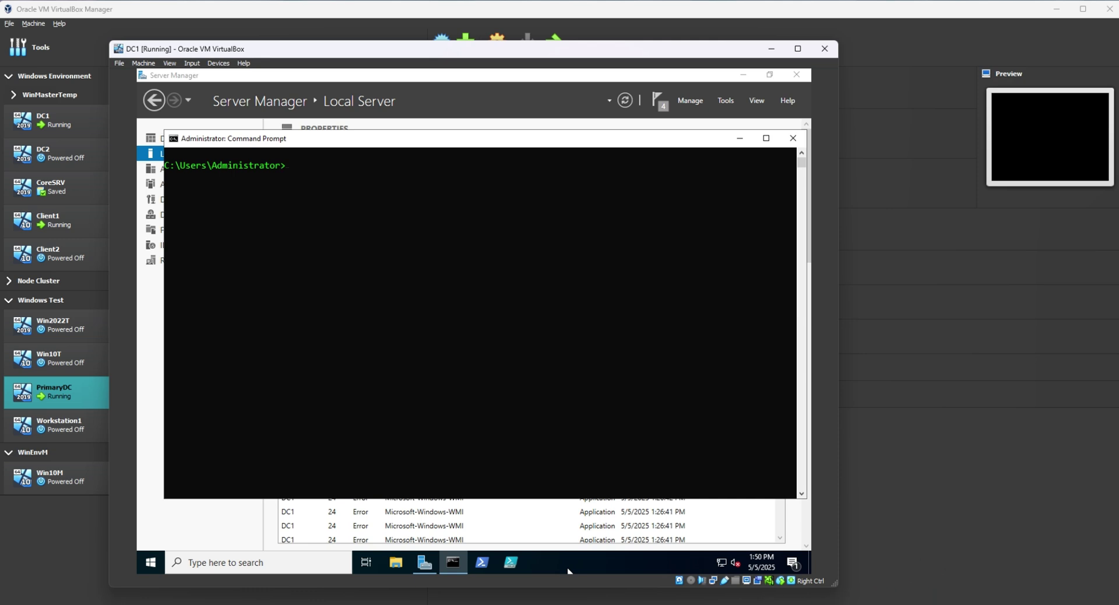
{"action": "mouse_move", "coordinate": [822, 604]}
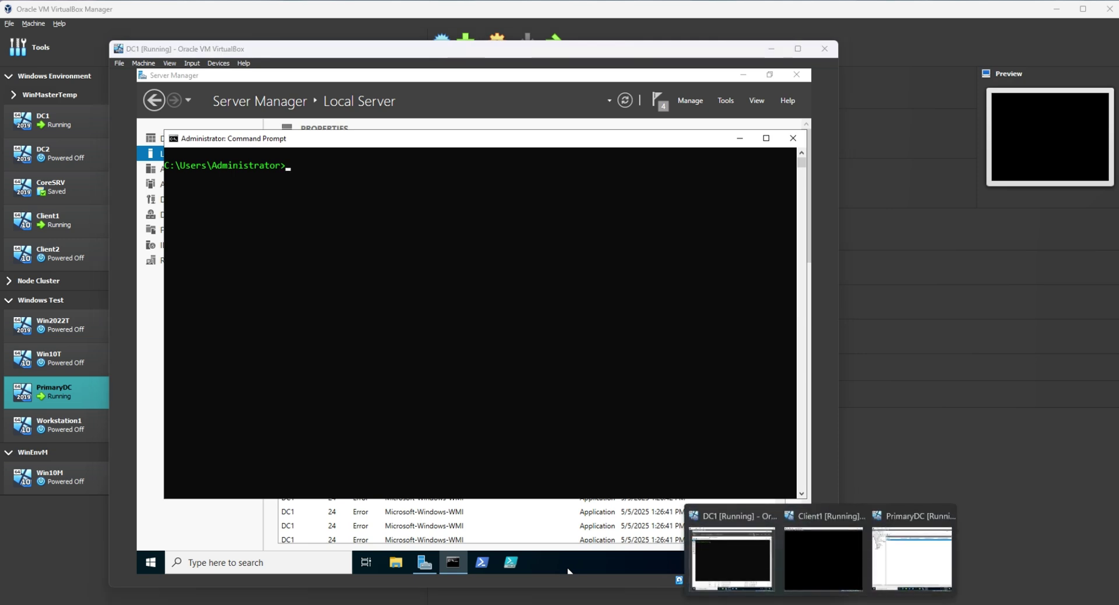
Arrange the DC1 and Client1 VM windows side by side and minimize the VirtualBox Manager.
{"action": "left_click", "coordinate": [844, 566]}
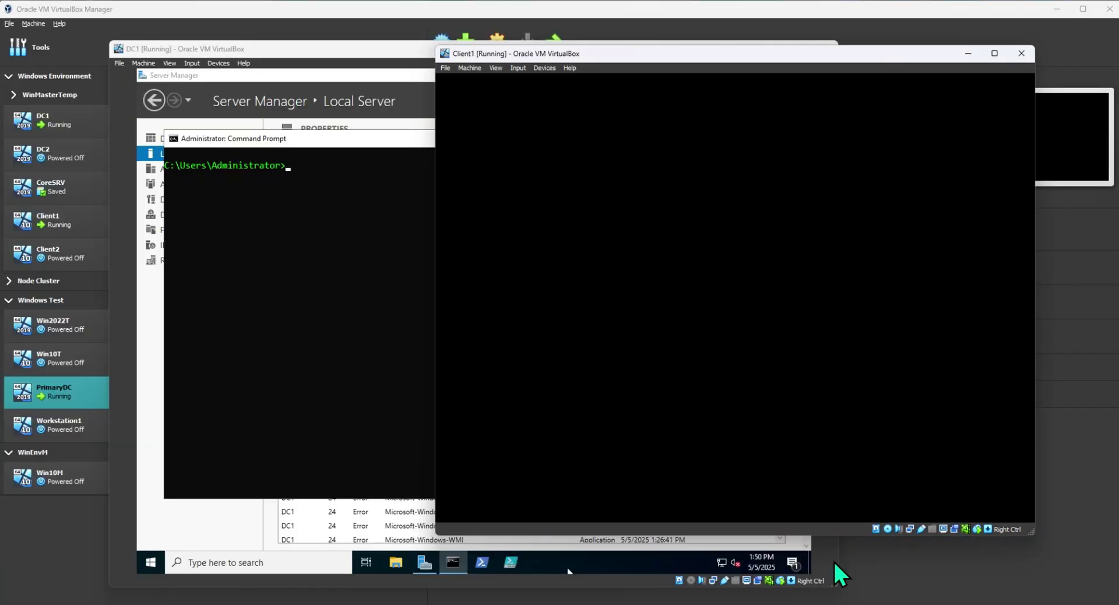
{"action": "left_click_drag", "start_coordinate": [649, 63], "coordinate": [740, 74]}
{"action": "left_click_drag", "start_coordinate": [428, 51], "coordinate": [299, 53]}
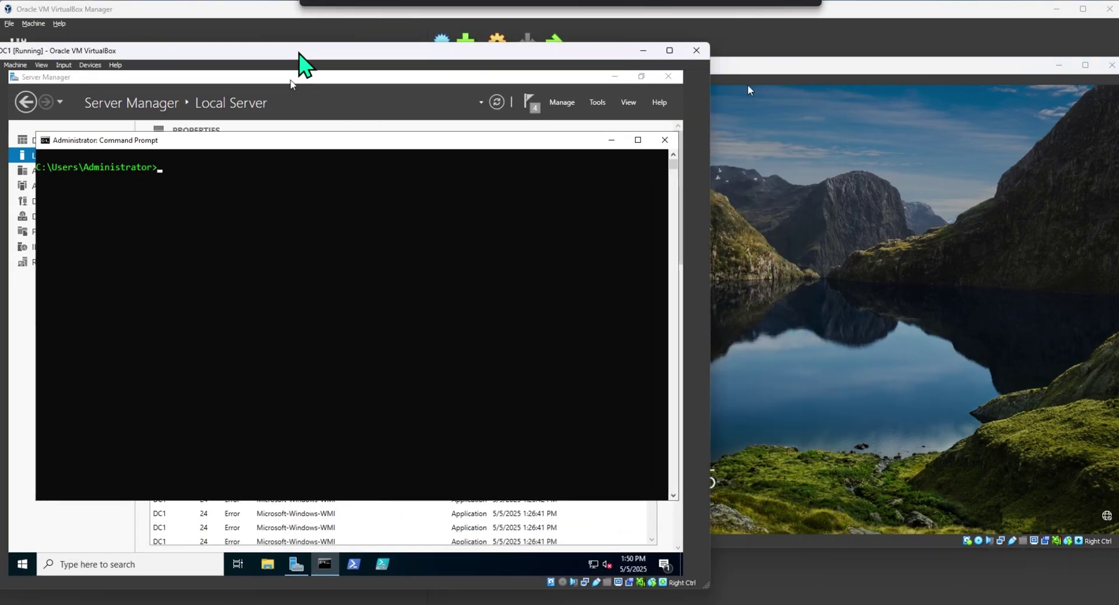
{"action": "left_click_drag", "start_coordinate": [715, 249], "coordinate": [576, 249]}
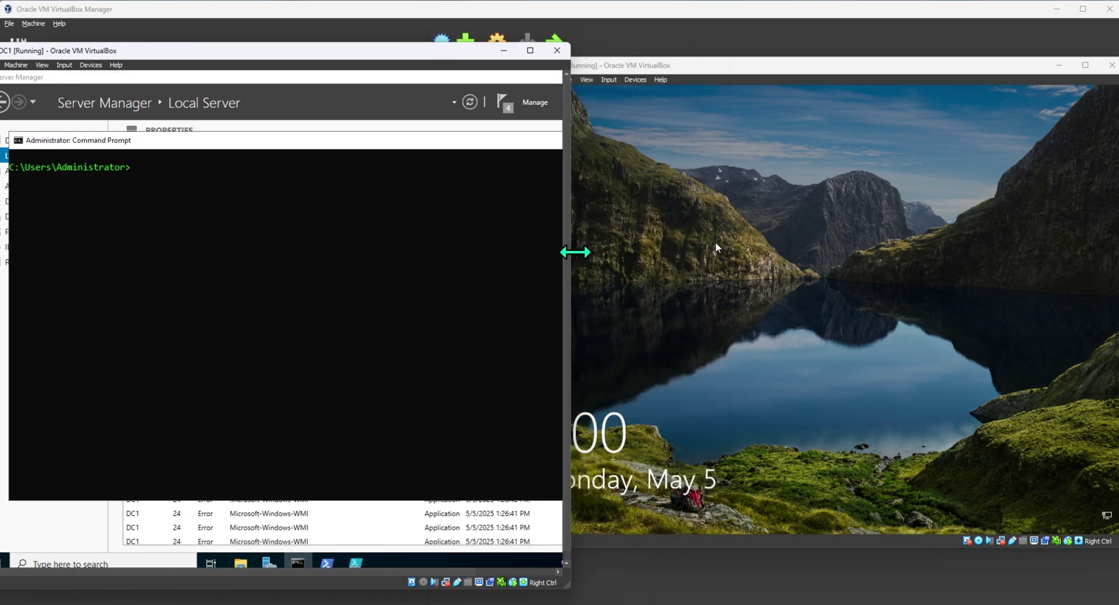
{"action": "left_click", "coordinate": [1028, 194]}
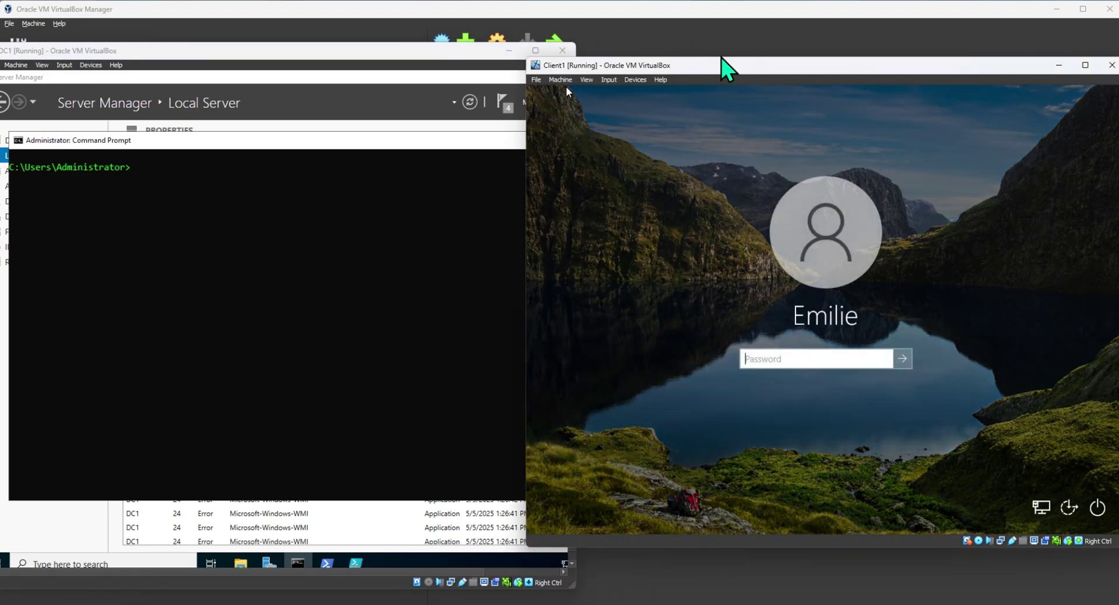
{"action": "left_click", "coordinate": [720, 54]}
{"action": "key", "text": "alt+Tab"}
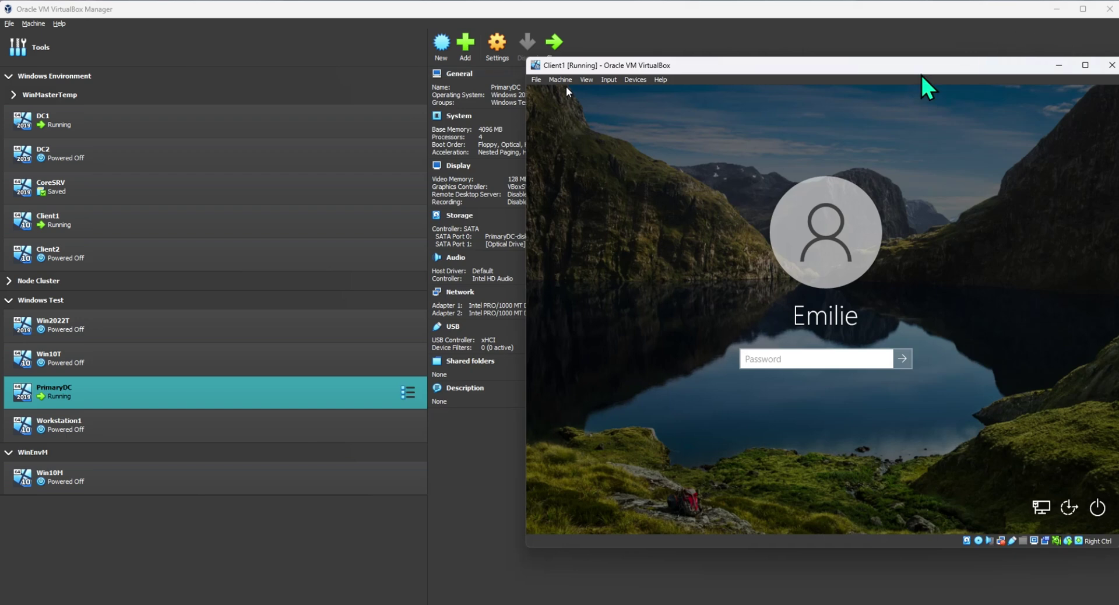
{"action": "mouse_move", "coordinate": [789, 68]}
{"action": "left_mouse_down"}
{"action": "mouse_move", "coordinate": [707, 55]}
{"action": "mouse_move", "coordinate": [791, 64]}
{"action": "left_mouse_up"}
{"action": "left_click_drag", "start_coordinate": [960, 57], "coordinate": [891, 60]}
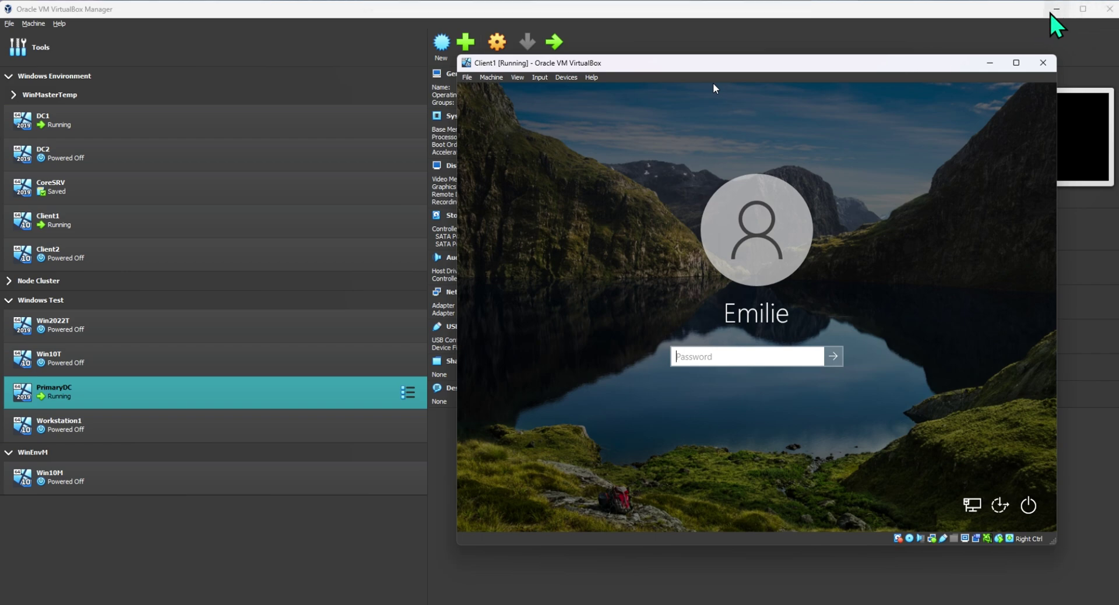
{"action": "left_click", "coordinate": [1020, 19]}
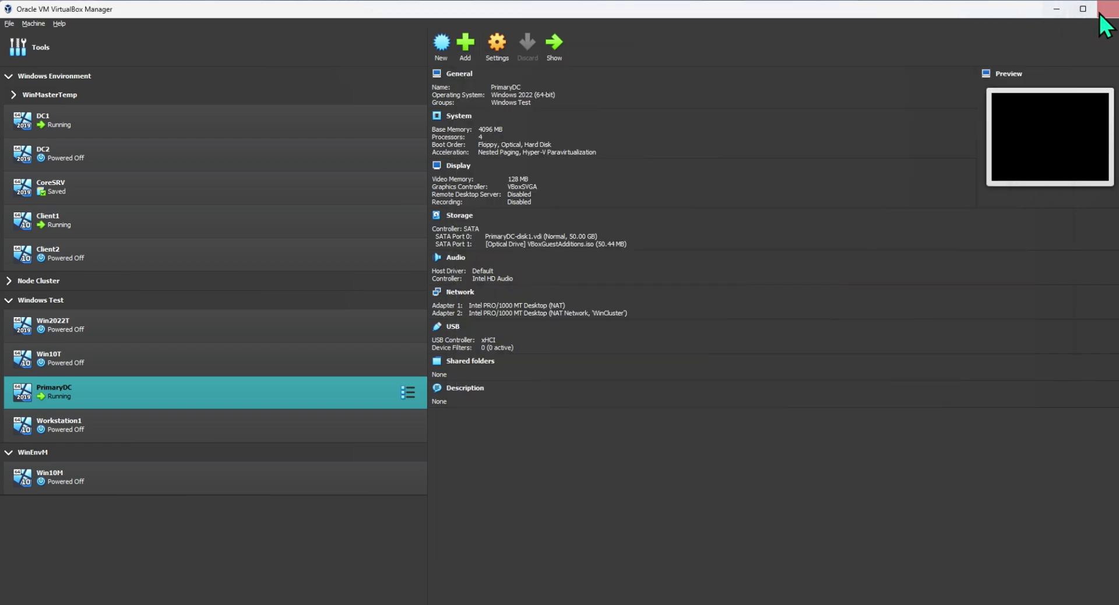
{"action": "left_click", "coordinate": [1057, 10]}
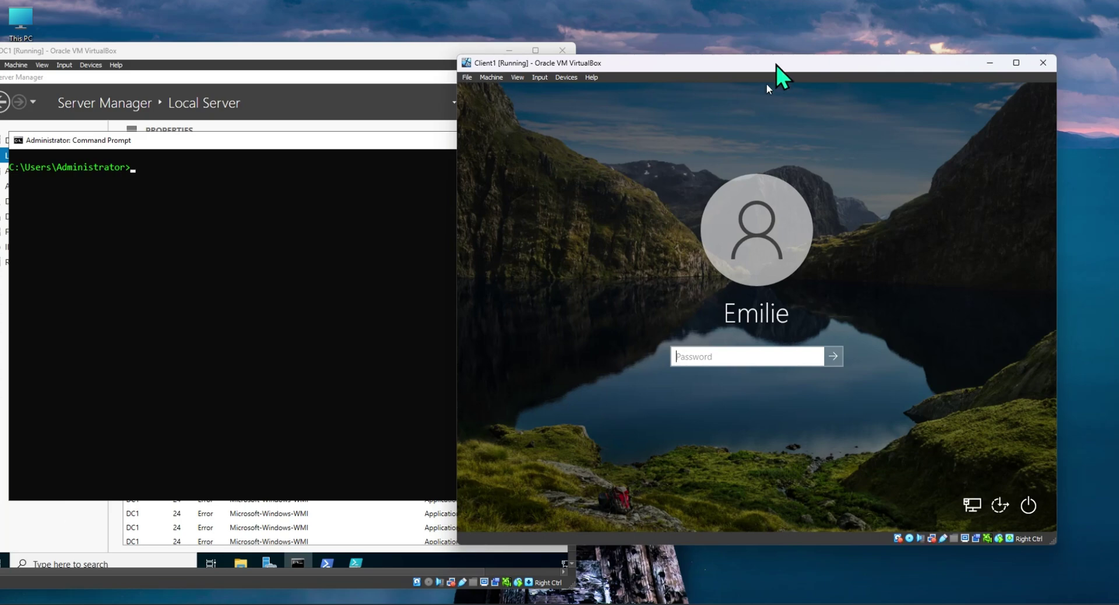
{"action": "left_click_drag", "start_coordinate": [776, 66], "coordinate": [808, 56]}
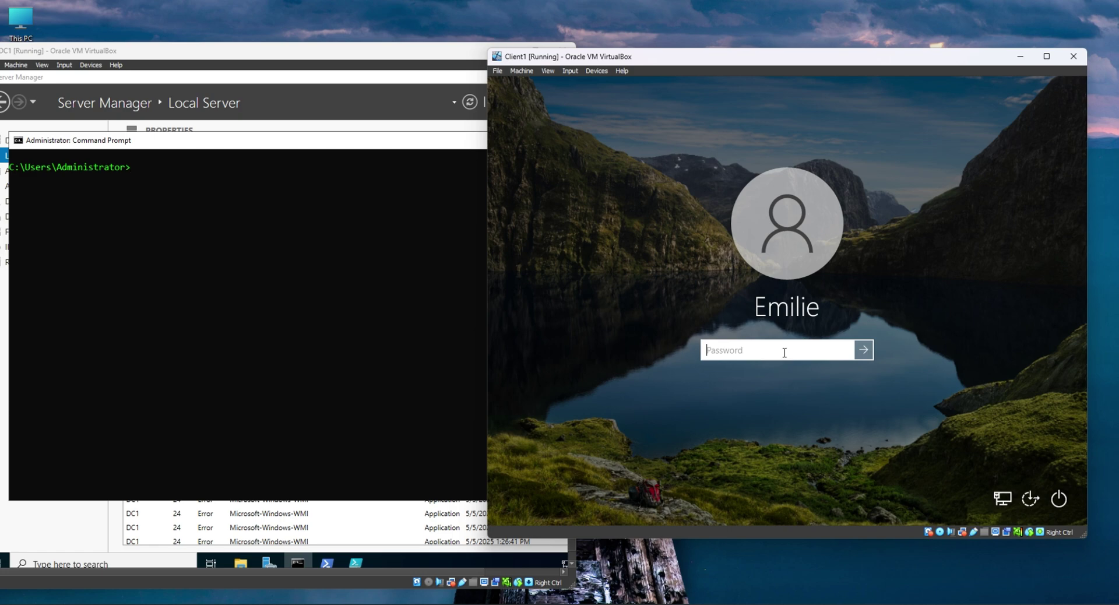
Sign in to Client1's Windows 10 desktop with the account password.
{"action": "type", "text": "Password"}
{"action": "key", "text": "BackSpace"}
{"action": "key", "text": "BackSpace"}
{"action": "key", "text": "BackSpace"}
{"action": "key", "text": "BackSpace"}
{"action": "key", "text": "BackSpace"}
{"action": "key", "text": "BackSpace"}
{"action": "key", "text": "BackSpace"}
{"action": "key", "text": "BackSpace"}
{"action": "type", "text": "Passw"}
{"action": "key", "text": "Return"}
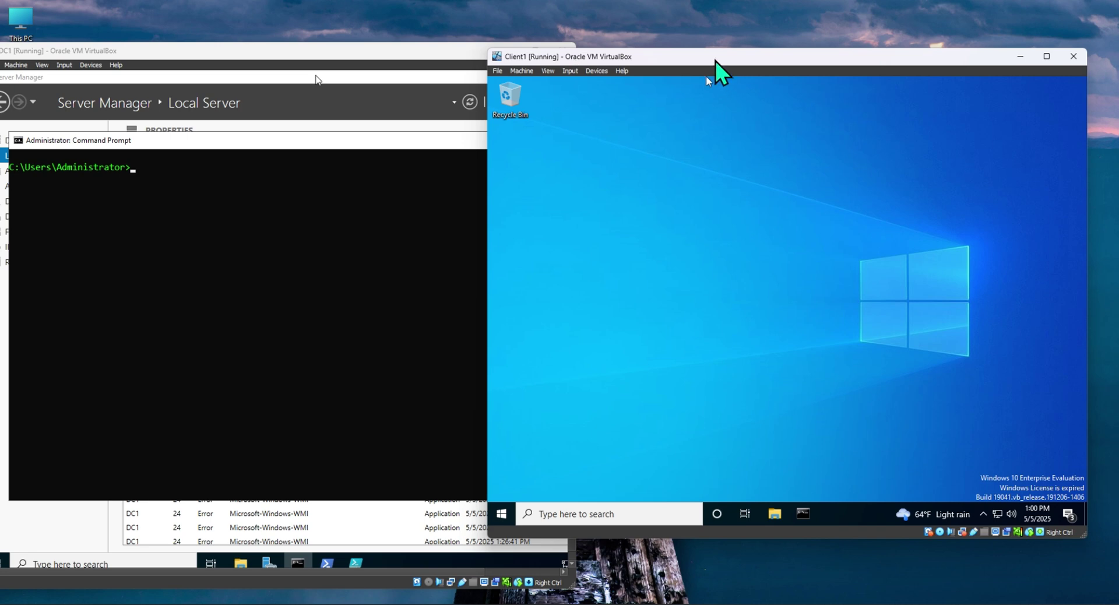
Run ipconfig on Client1, confirming lease 172.17.10.11 with gateway 172.17.10.100.
{"action": "left_click_drag", "start_coordinate": [715, 58], "coordinate": [639, 47]}
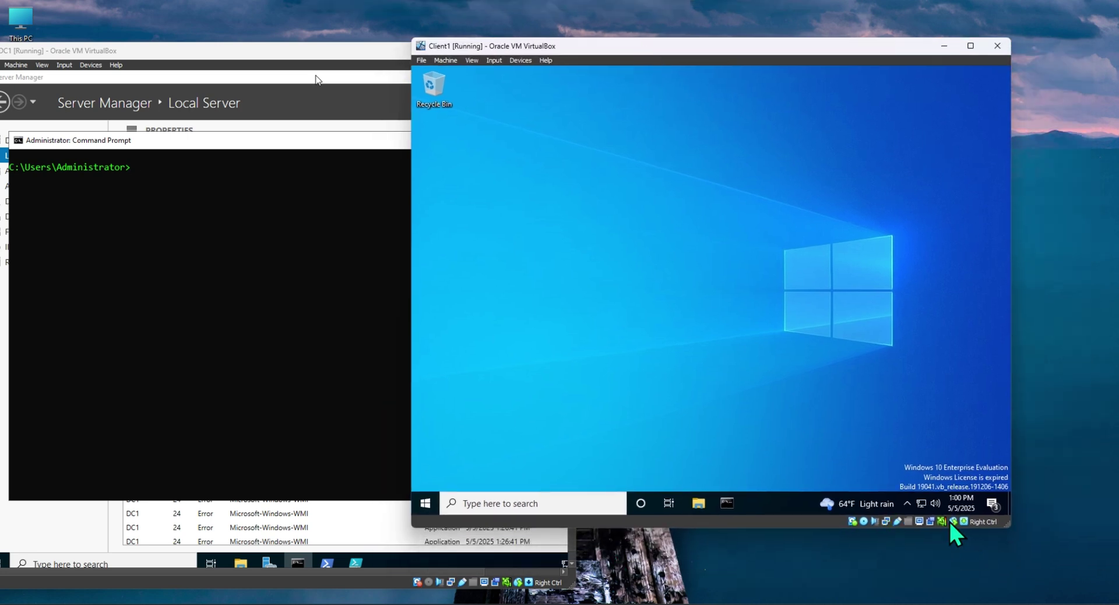
{"action": "mouse_move", "coordinate": [924, 511]}
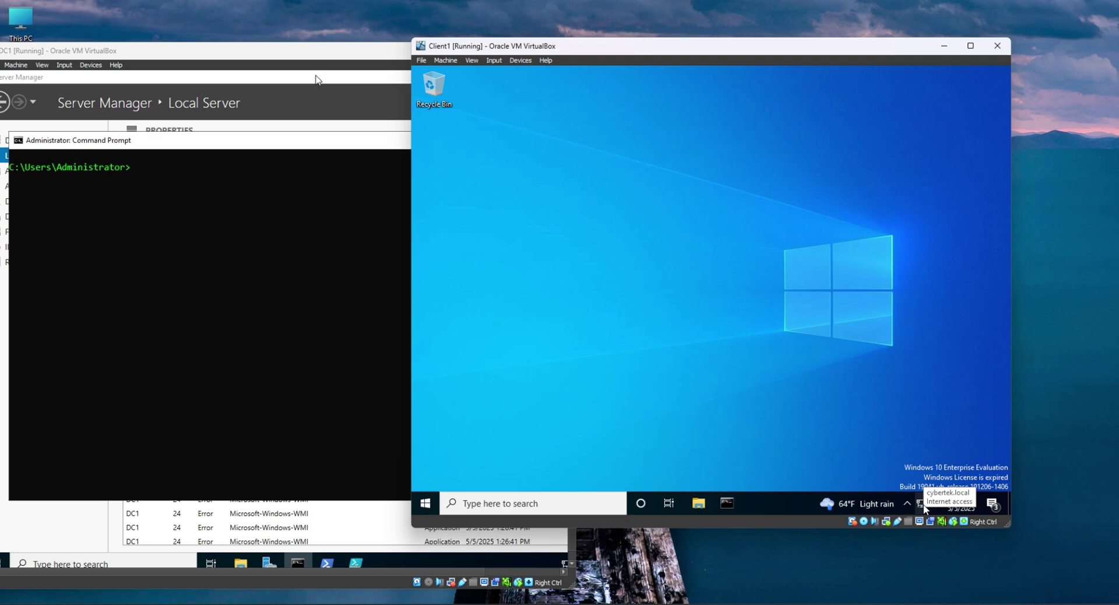
{"action": "left_click", "coordinate": [727, 504]}
{"action": "left_click", "coordinate": [728, 505]}
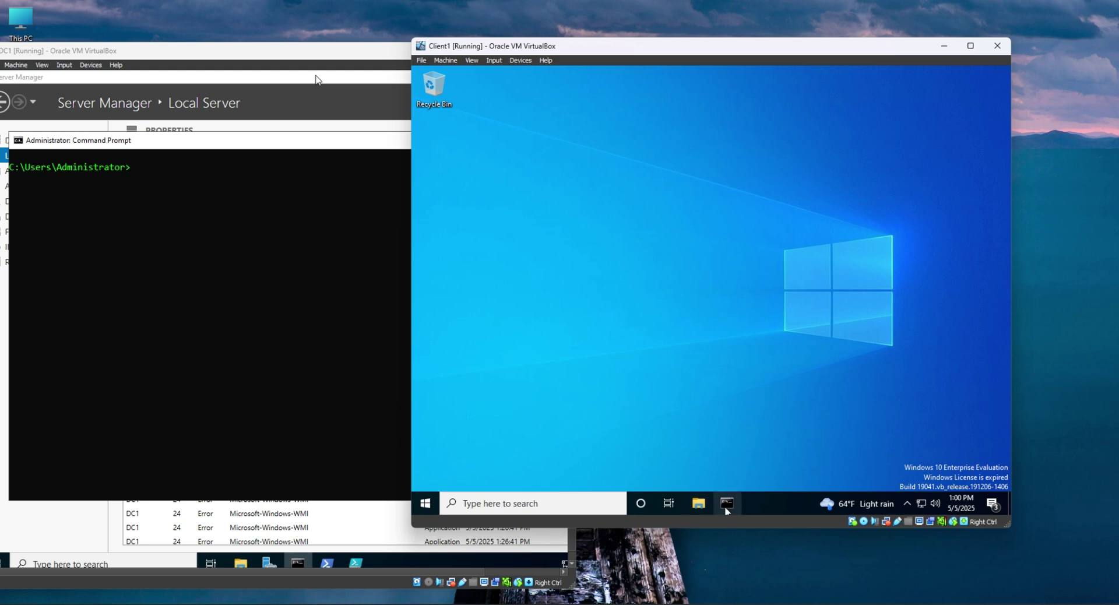
{"action": "left_click", "coordinate": [727, 504]}
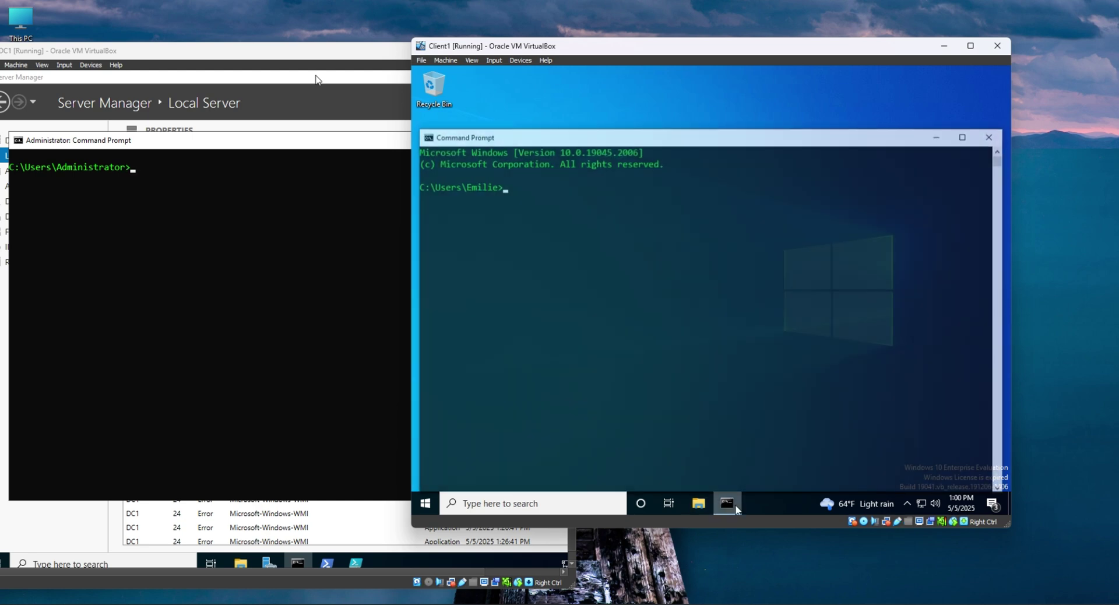
{"action": "left_click", "coordinate": [771, 373]}
{"action": "type", "text": "ipconfig"}
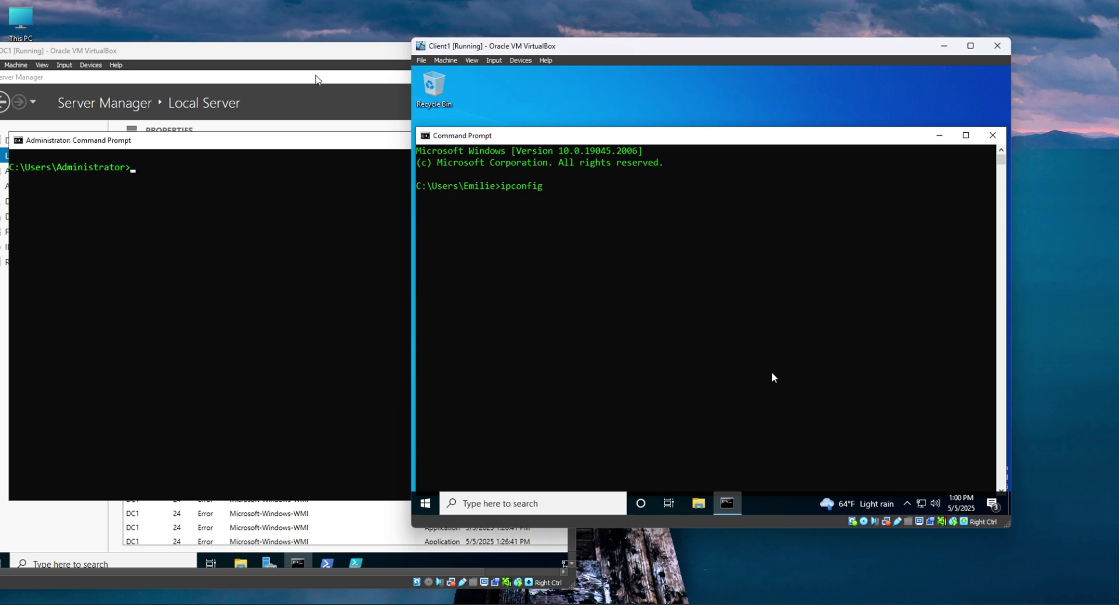
{"action": "key", "text": "Return"}
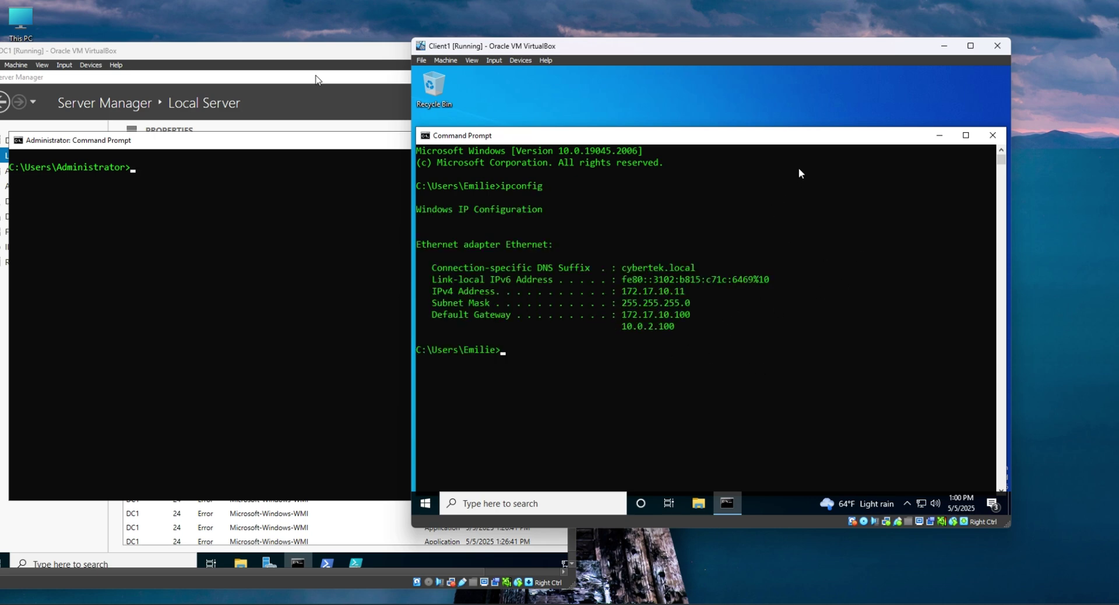
{"action": "left_click_drag", "start_coordinate": [814, 136], "coordinate": [851, 94]}
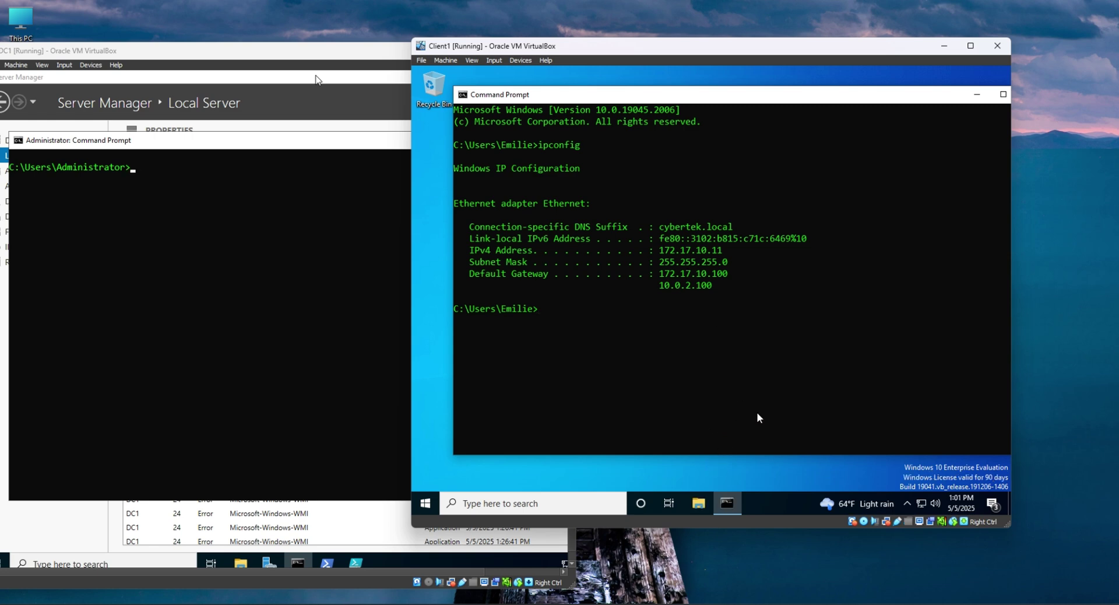
Run ipconfig on DC1, showing PUBLIC 10.0.2.100 and PRIVATE 172.17.10.100.
{"action": "left_click", "coordinate": [228, 307]}
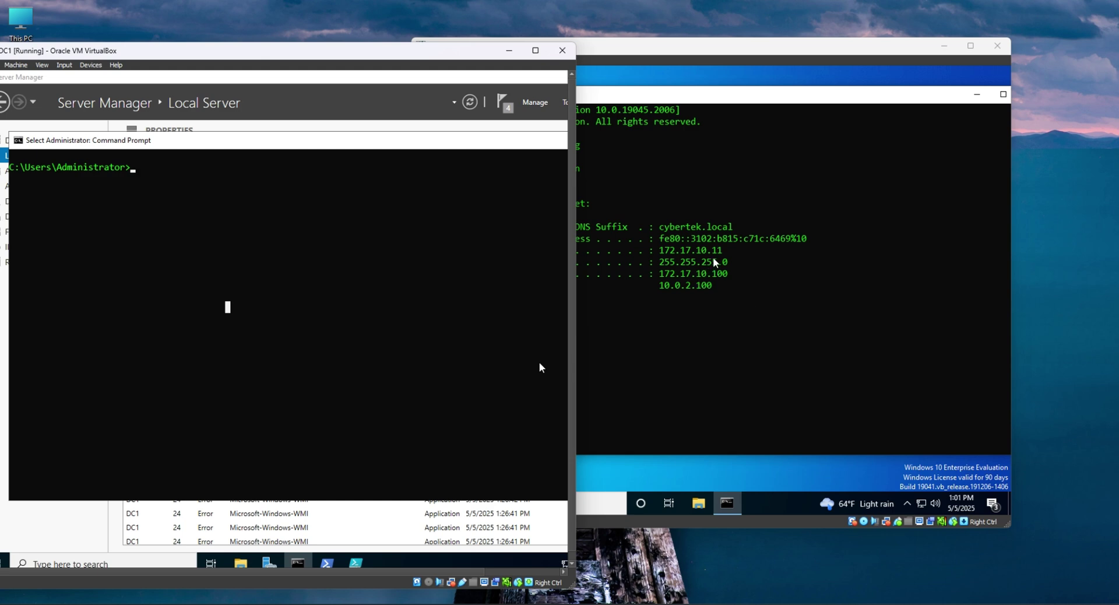
{"action": "left_click", "coordinate": [281, 354]}
{"action": "type", "text": "i"}
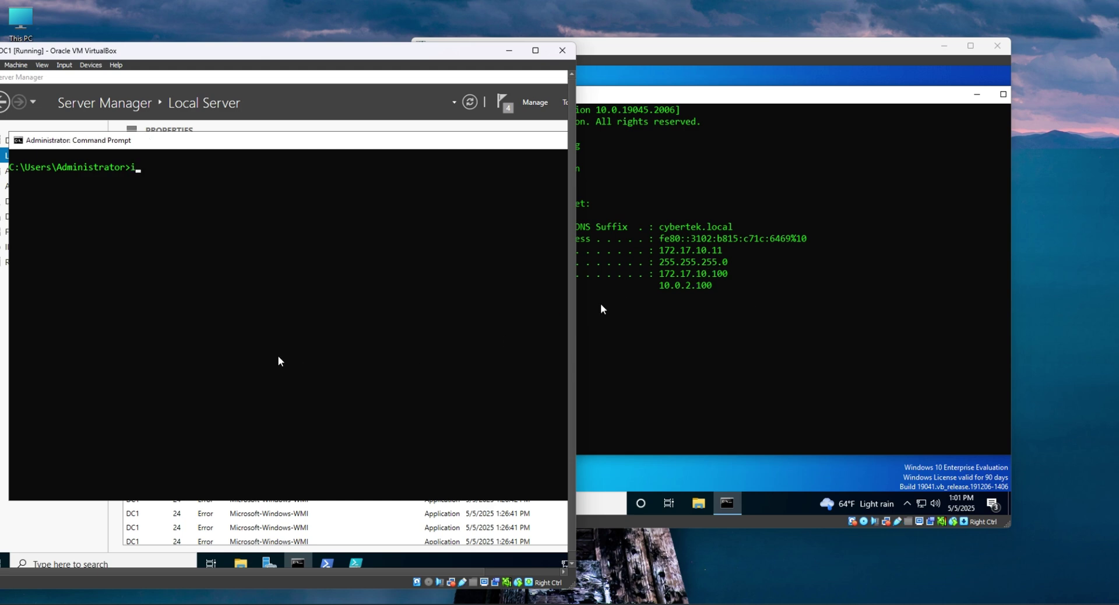
{"action": "type", "text": "pconfig"}
{"action": "key", "text": "Return"}
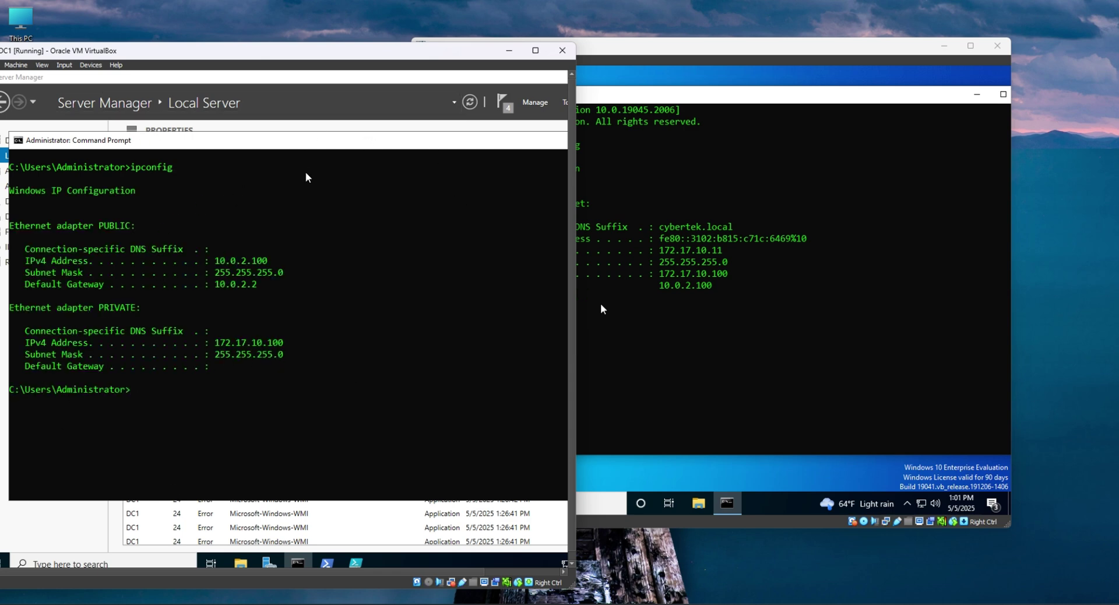
{"action": "left_click", "coordinate": [248, 345]}
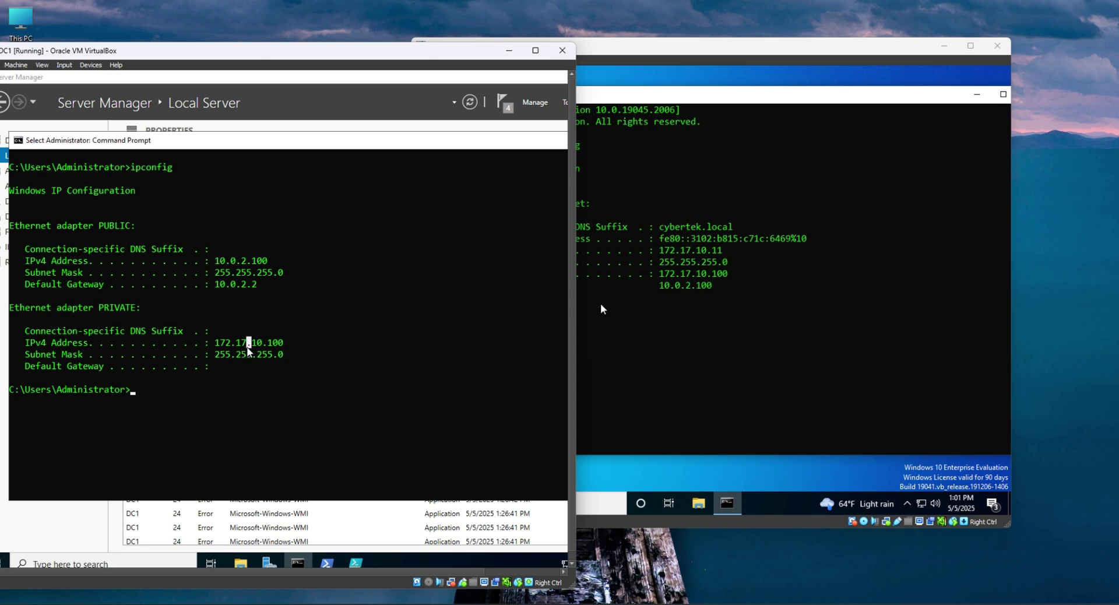
Highlight Client1's default gateway 172.17.10.100 to match DC1's private address.
{"action": "left_click", "coordinate": [692, 285]}
{"action": "left_click_drag", "start_coordinate": [660, 275], "coordinate": [738, 286]}
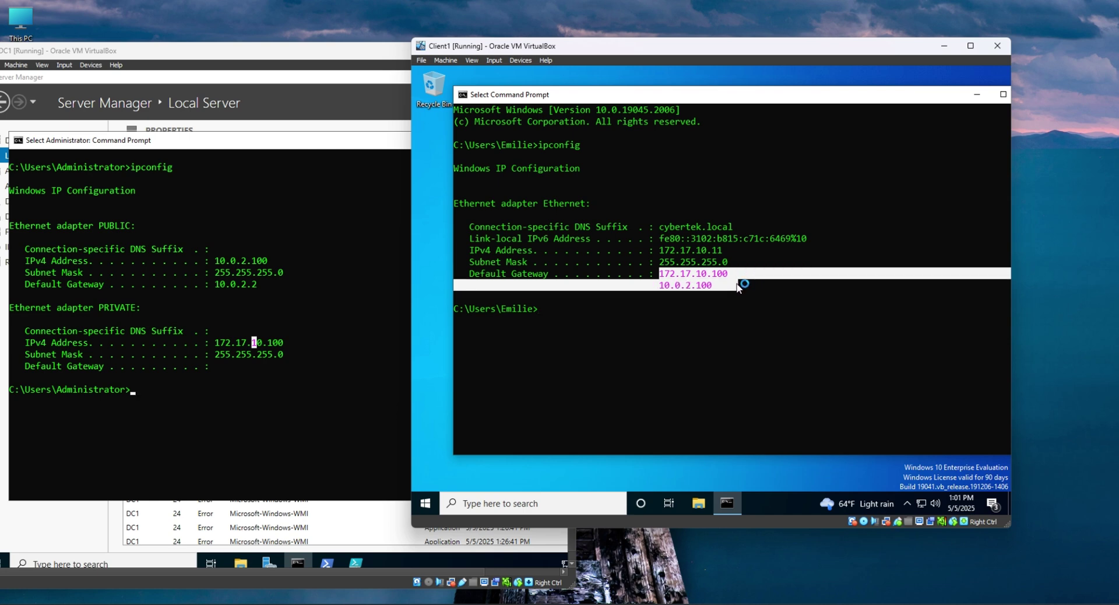
{"action": "left_click", "coordinate": [737, 289]}
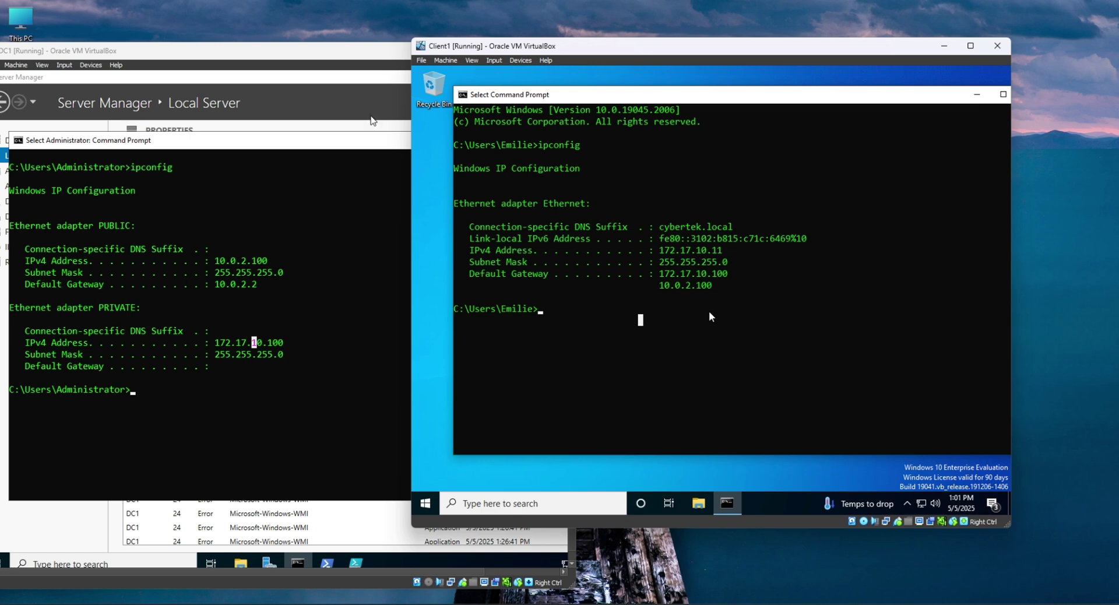
Set Client1's Drag and Drop and Shared Clipboard both to Bidirectional.
{"action": "left_click", "coordinate": [495, 60]}
{"action": "mouse_move", "coordinate": [521, 60]}
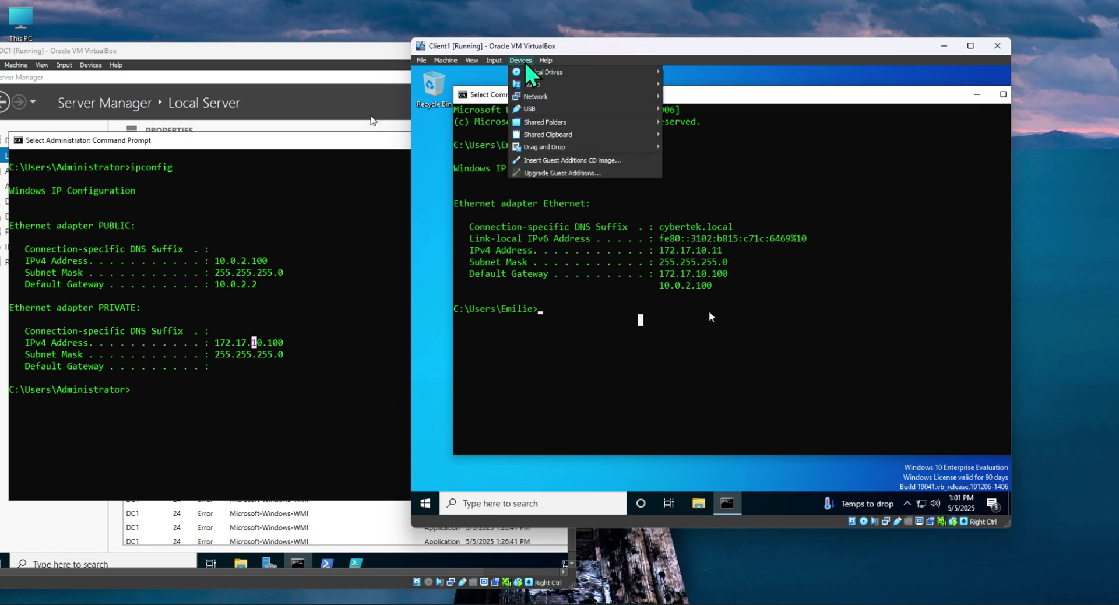
{"action": "mouse_move", "coordinate": [625, 148]}
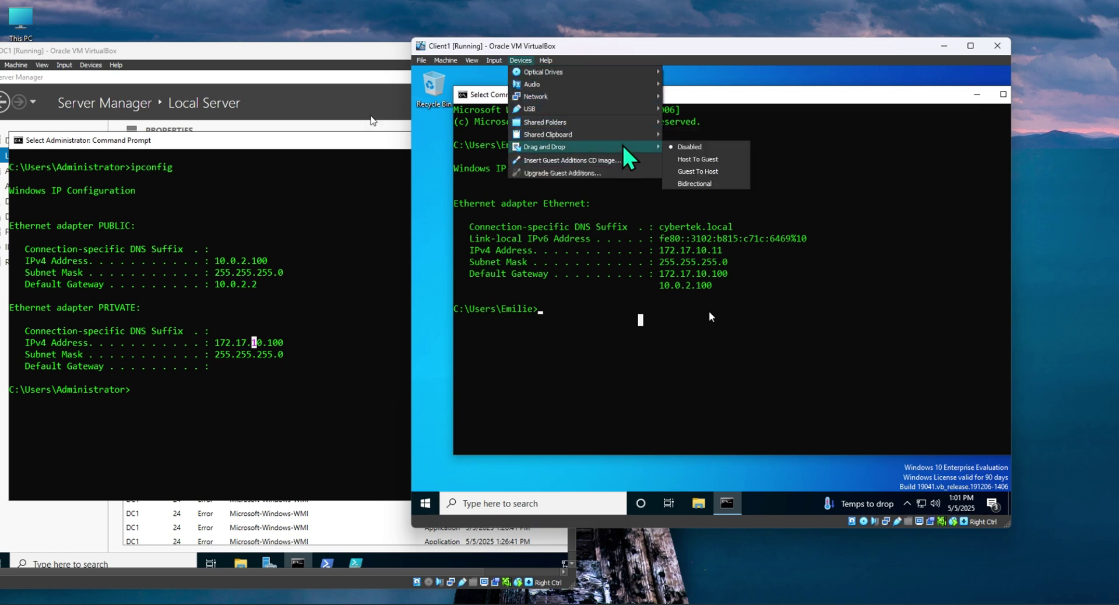
{"action": "left_click", "coordinate": [703, 185]}
{"action": "left_click", "coordinate": [526, 62]}
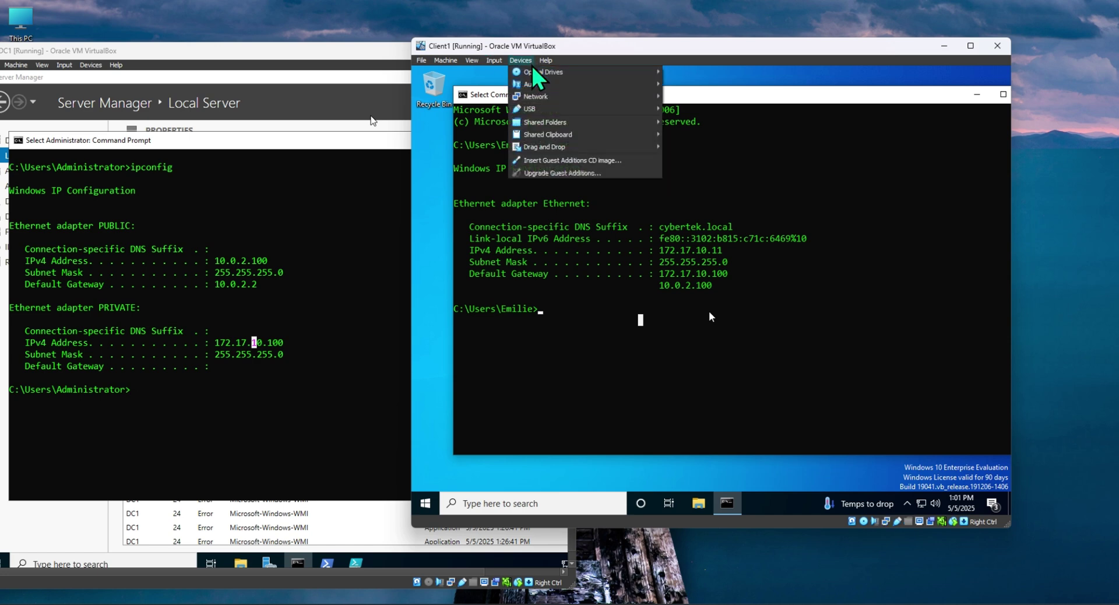
{"action": "mouse_move", "coordinate": [569, 135]}
{"action": "left_click", "coordinate": [688, 172]}
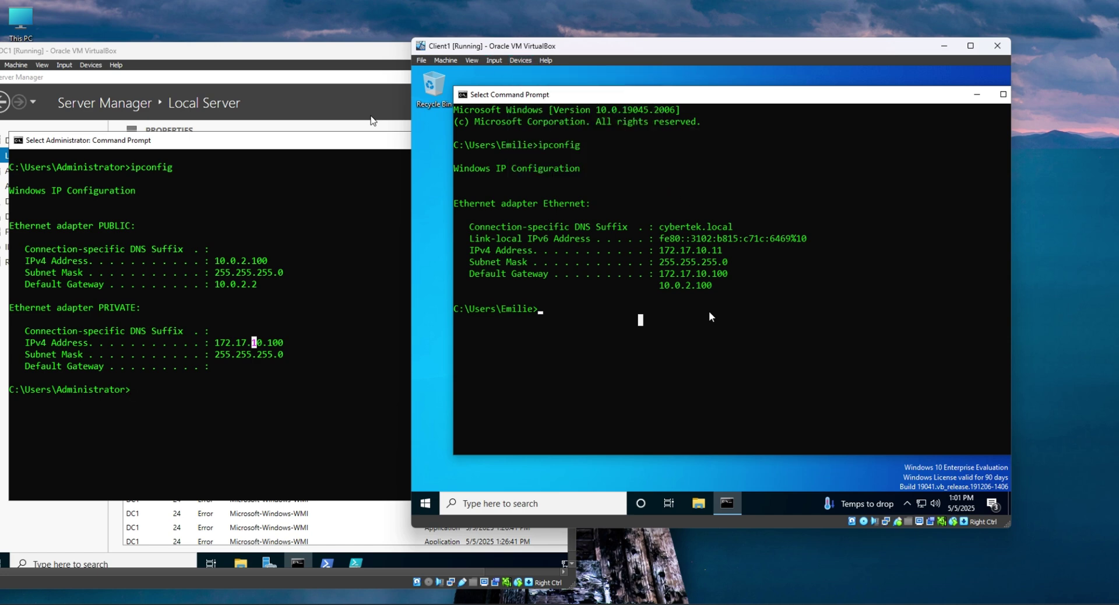
{"action": "left_click", "coordinate": [520, 61]}
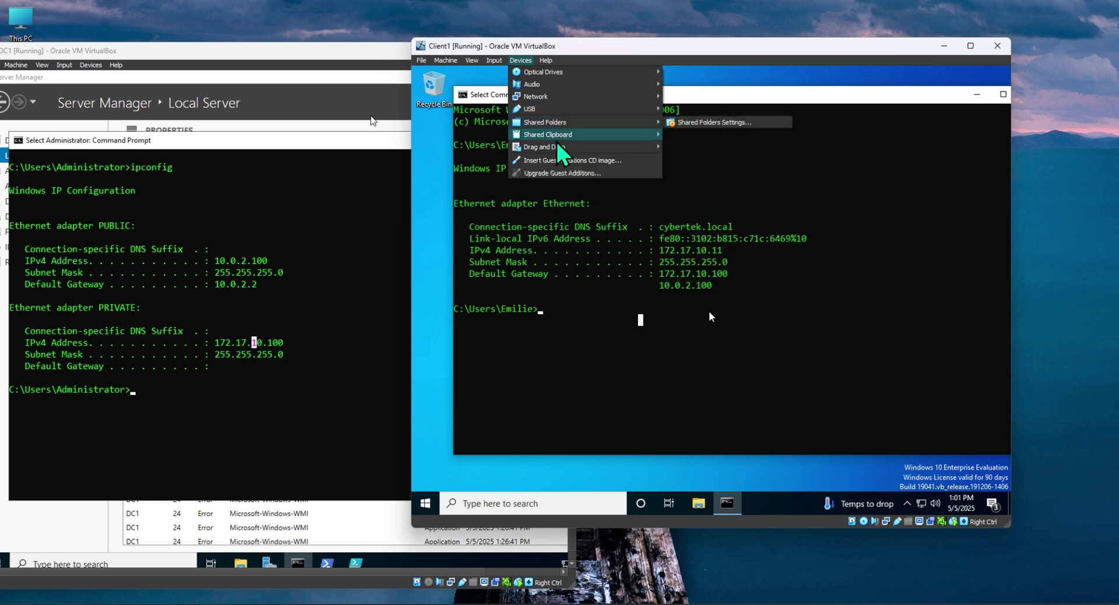
{"action": "mouse_move", "coordinate": [625, 136]}
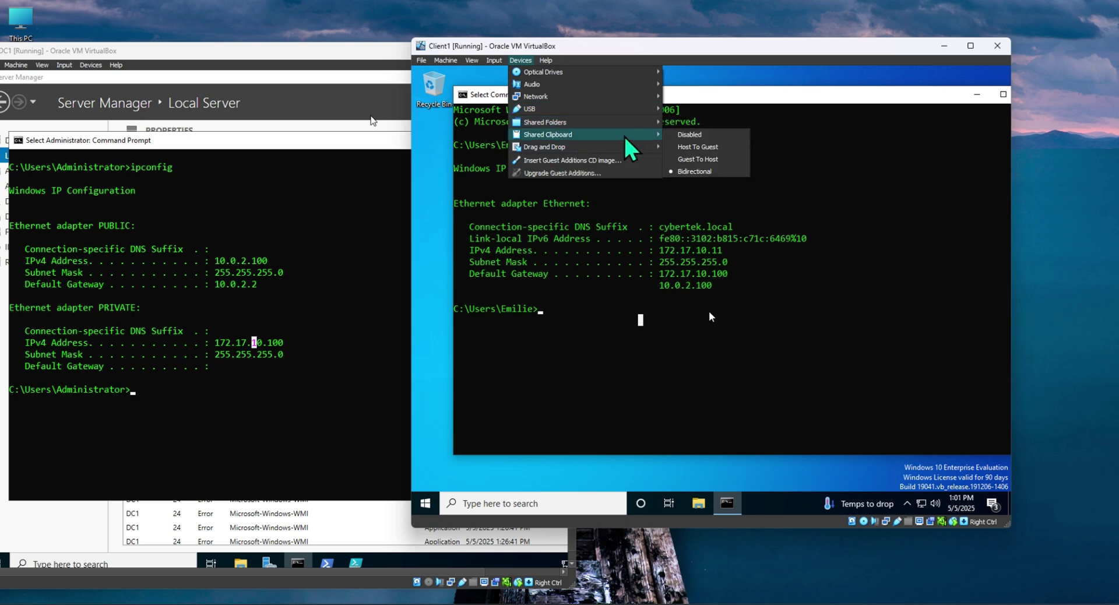
{"action": "left_click", "coordinate": [697, 363]}
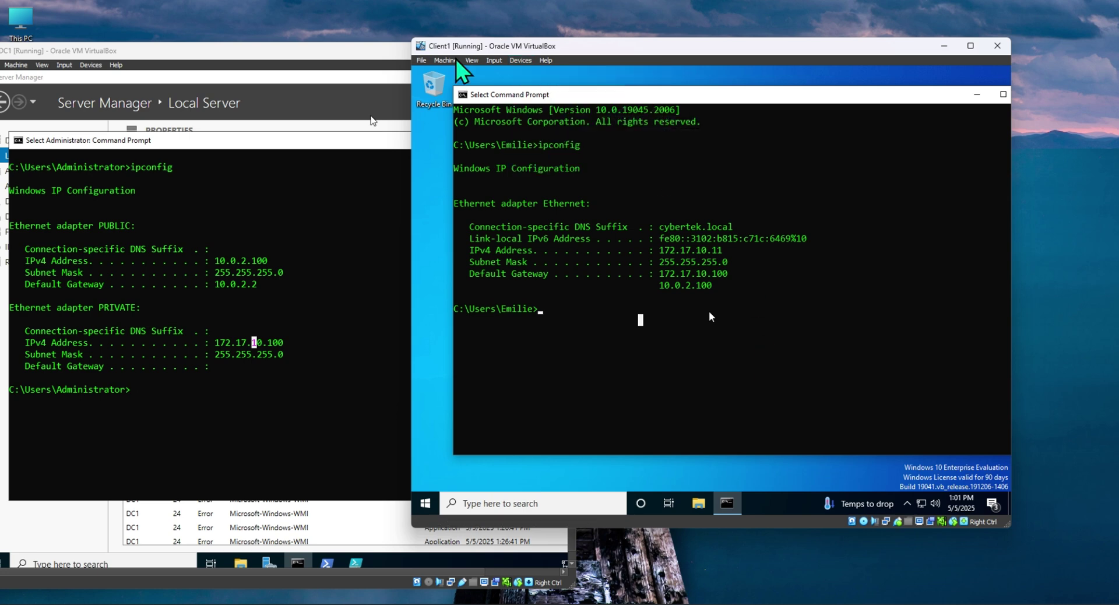
Toggle Client1's Mouse Integration off and back on.
{"action": "left_click", "coordinate": [494, 60]}
{"action": "left_click", "coordinate": [503, 87]}
{"action": "left_click", "coordinate": [494, 60]}
{"action": "left_click", "coordinate": [528, 85]}
Ping Client1 at 172.17.10.11 from DC1, losing all 4 packets.
{"action": "left_click", "coordinate": [202, 427]}
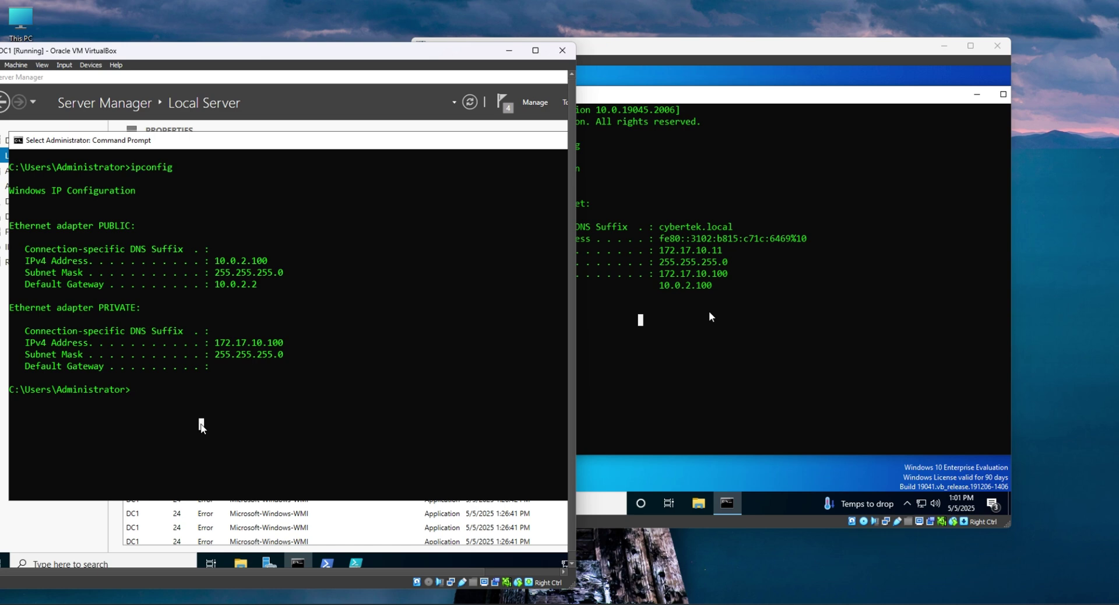
{"action": "type", "text": "ping 172.17.10"}
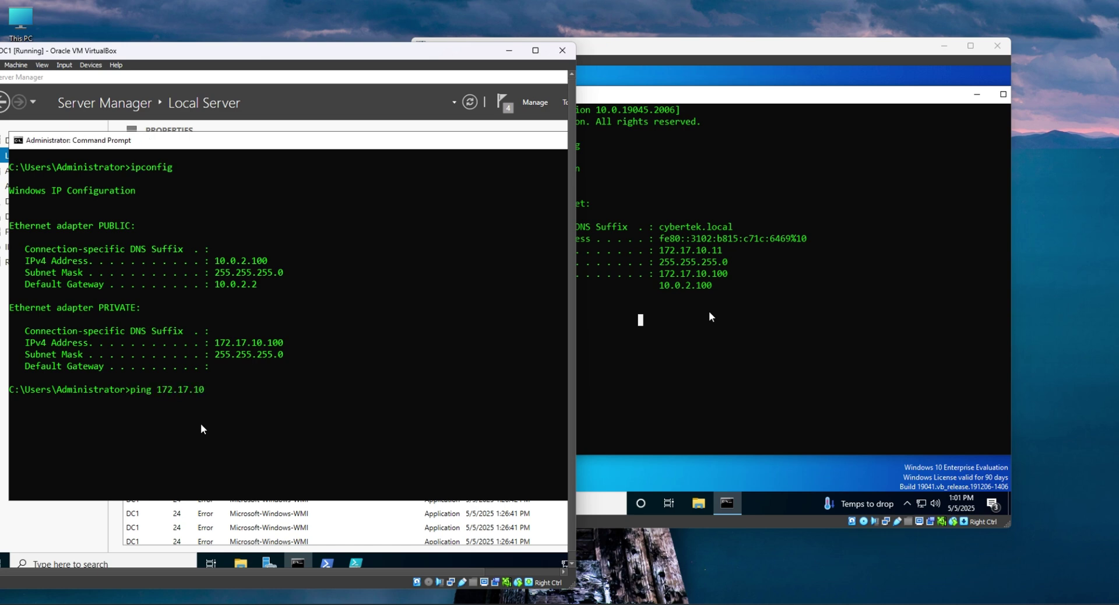
{"action": "type", "text": ".11"}
{"action": "key", "text": "Return"}
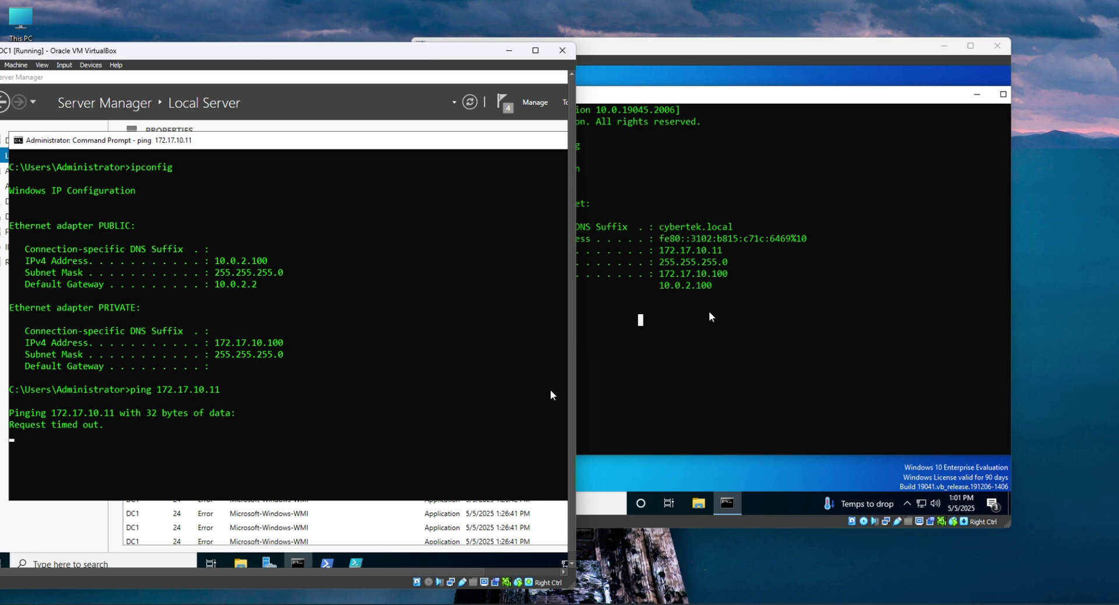
Toggle Client1's mouse integration and choose File > Close for the Client1 VM.
{"action": "left_click", "coordinate": [709, 313]}
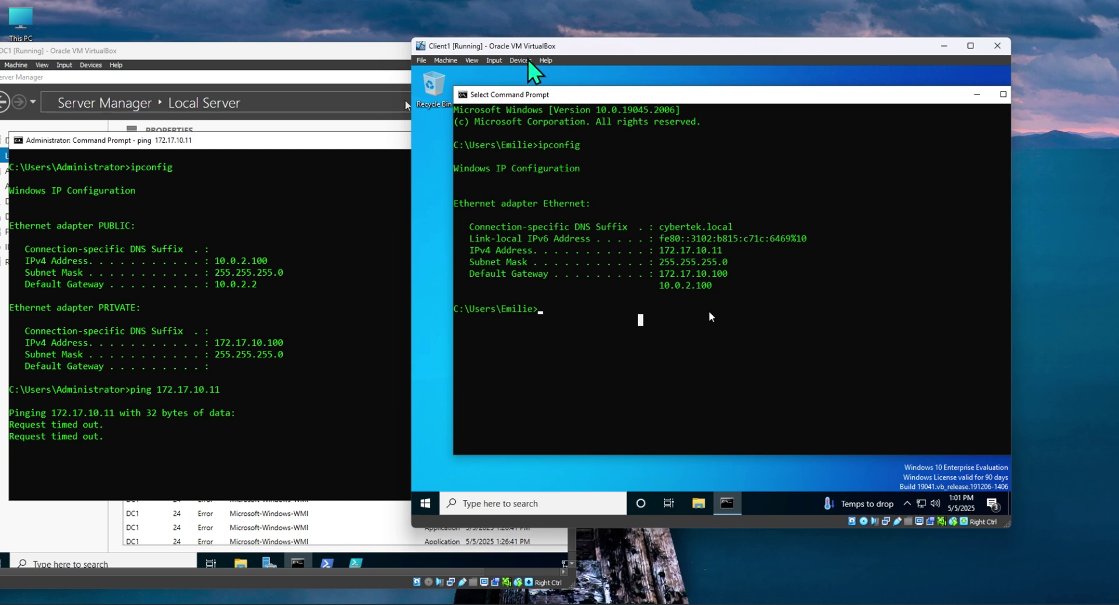
{"action": "left_click", "coordinate": [494, 60]}
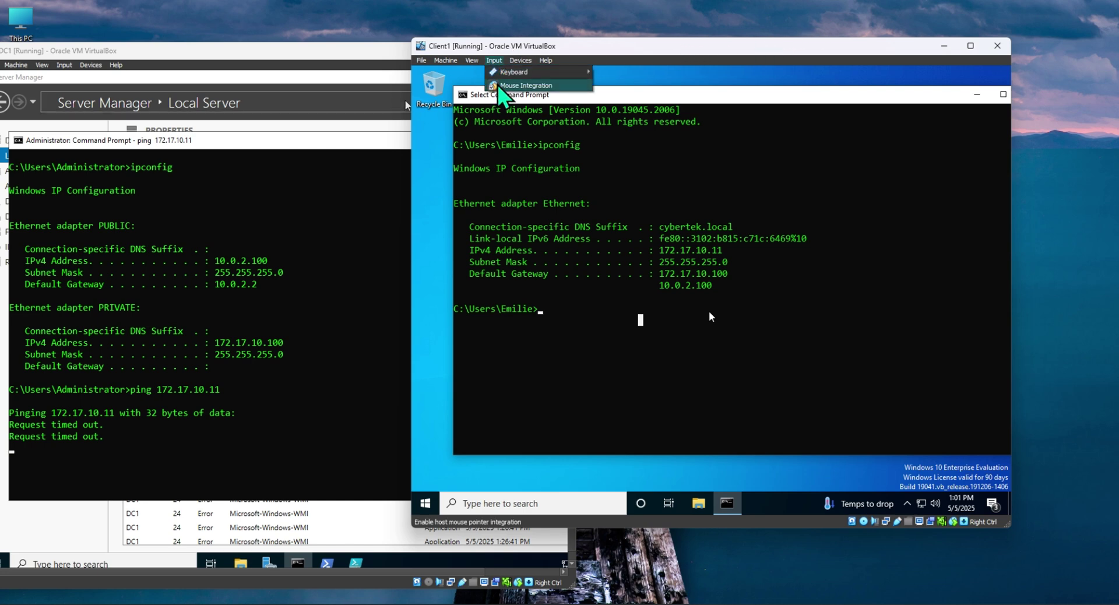
{"action": "left_click", "coordinate": [499, 87]}
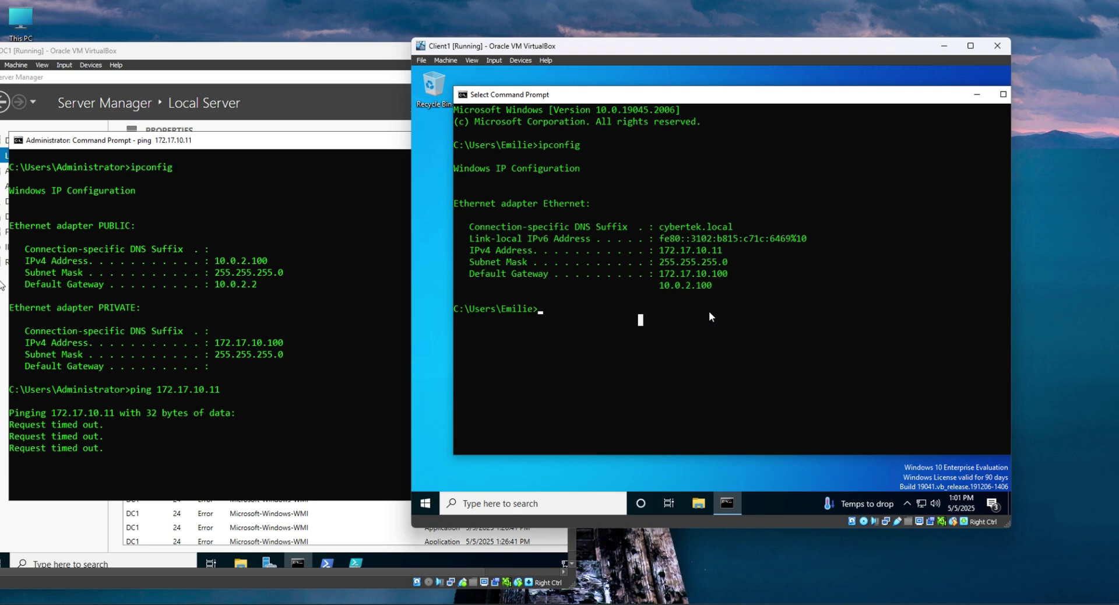
{"action": "left_click", "coordinate": [423, 61]}
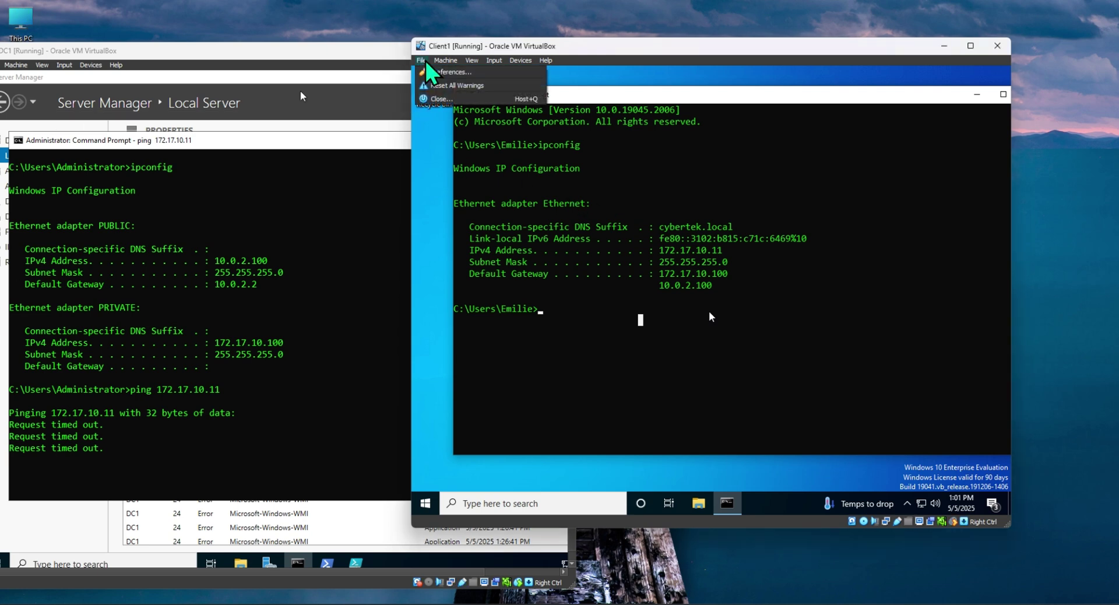
{"action": "left_click", "coordinate": [438, 98]}
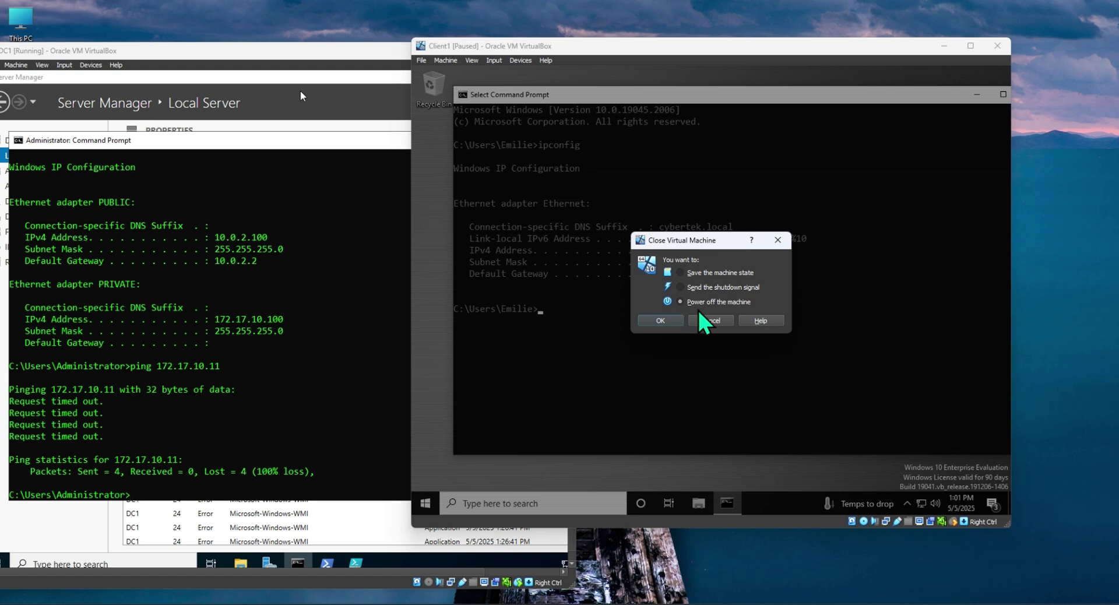
Power off Client1 and start it again from the VirtualBox Manager.
{"action": "left_click", "coordinate": [659, 322]}
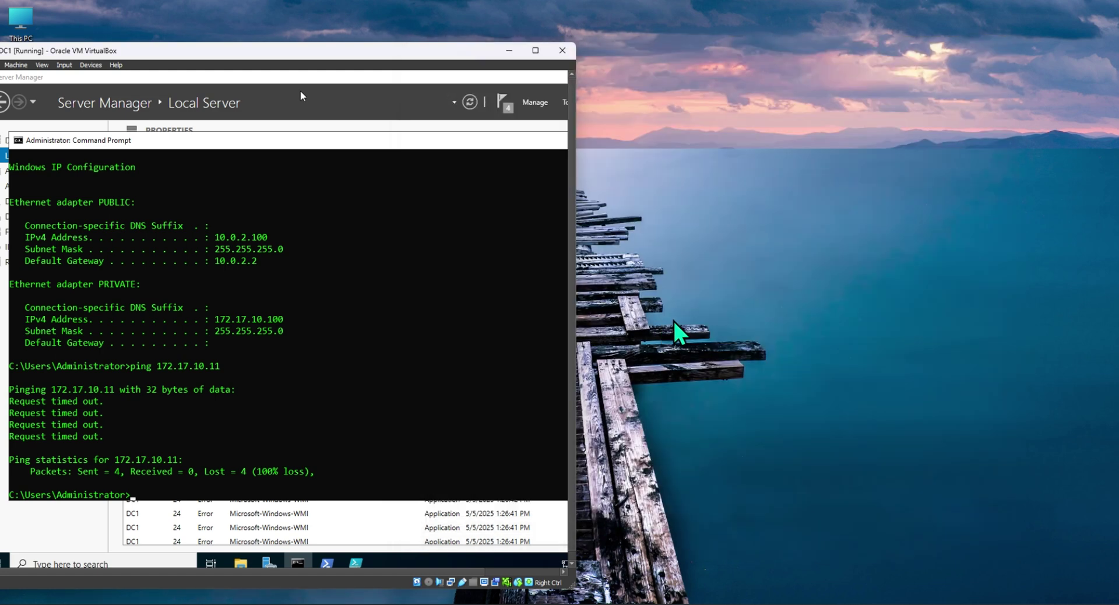
{"action": "left_click_drag", "start_coordinate": [380, 48], "coordinate": [664, 31]}
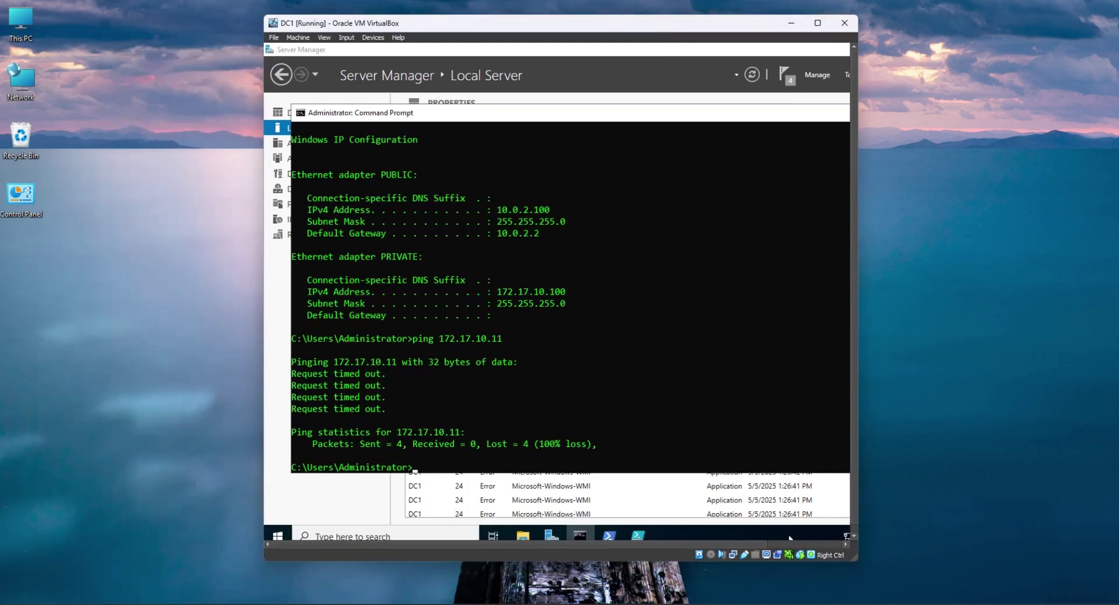
{"action": "mouse_move", "coordinate": [827, 554]}
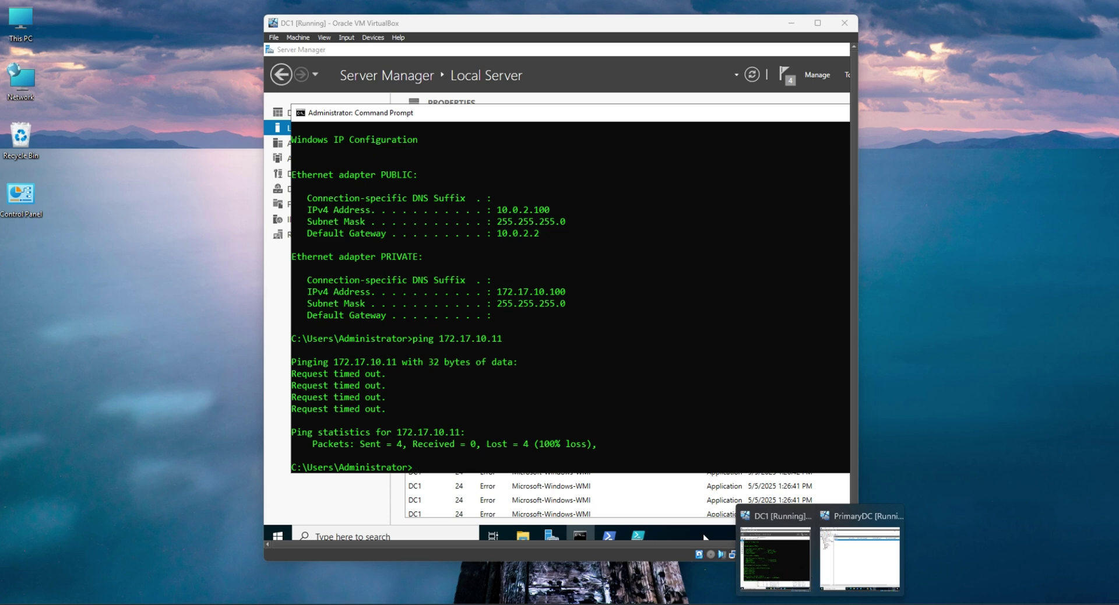
{"action": "left_click", "coordinate": [794, 604]}
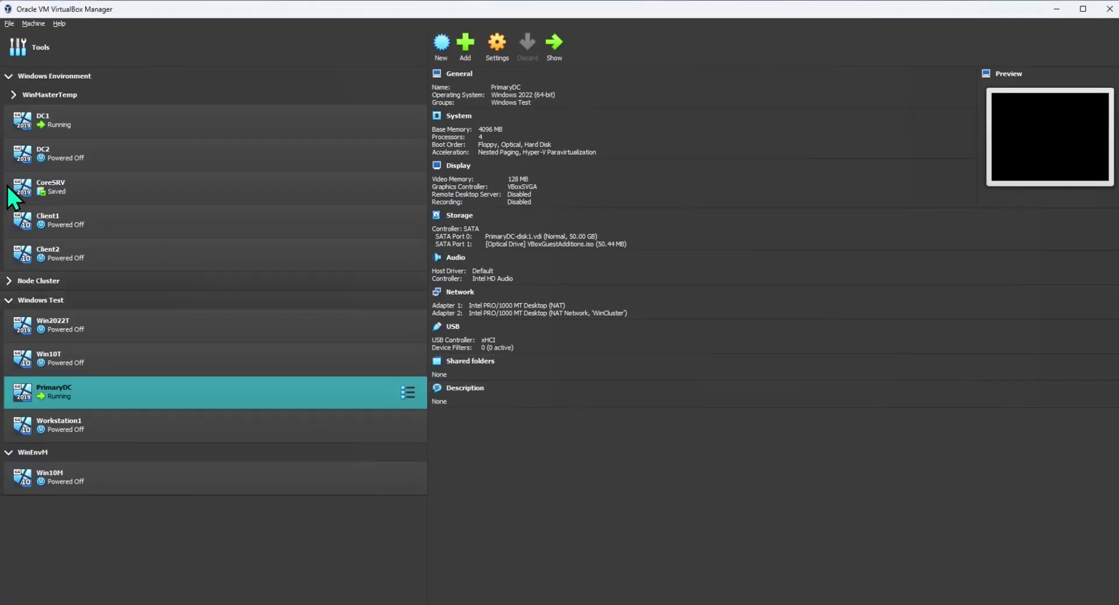
{"action": "left_click", "coordinate": [86, 224]}
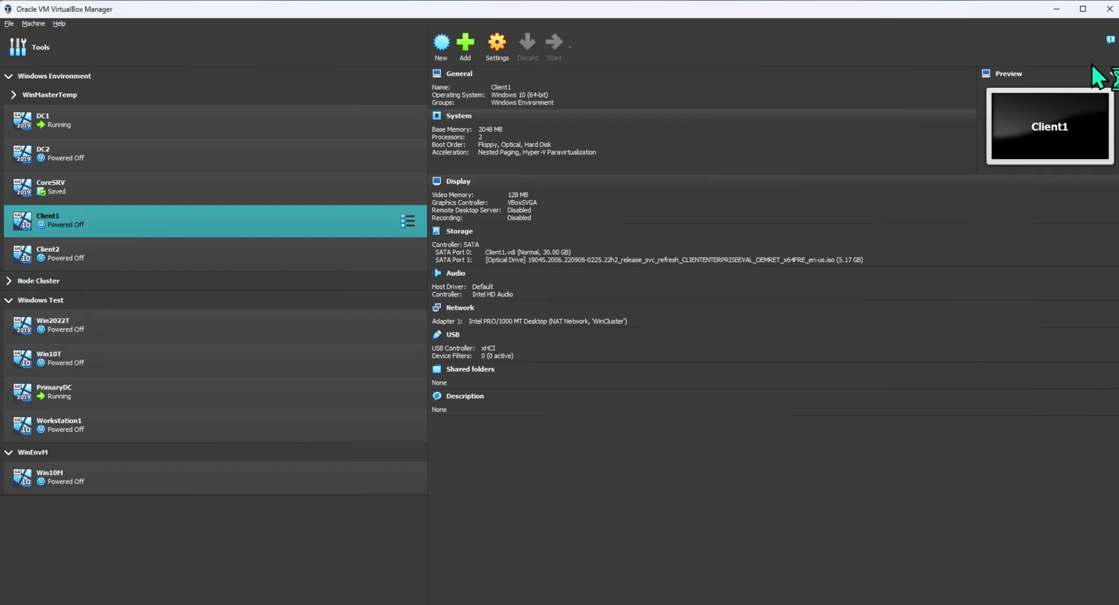
{"action": "left_click", "coordinate": [1067, 10]}
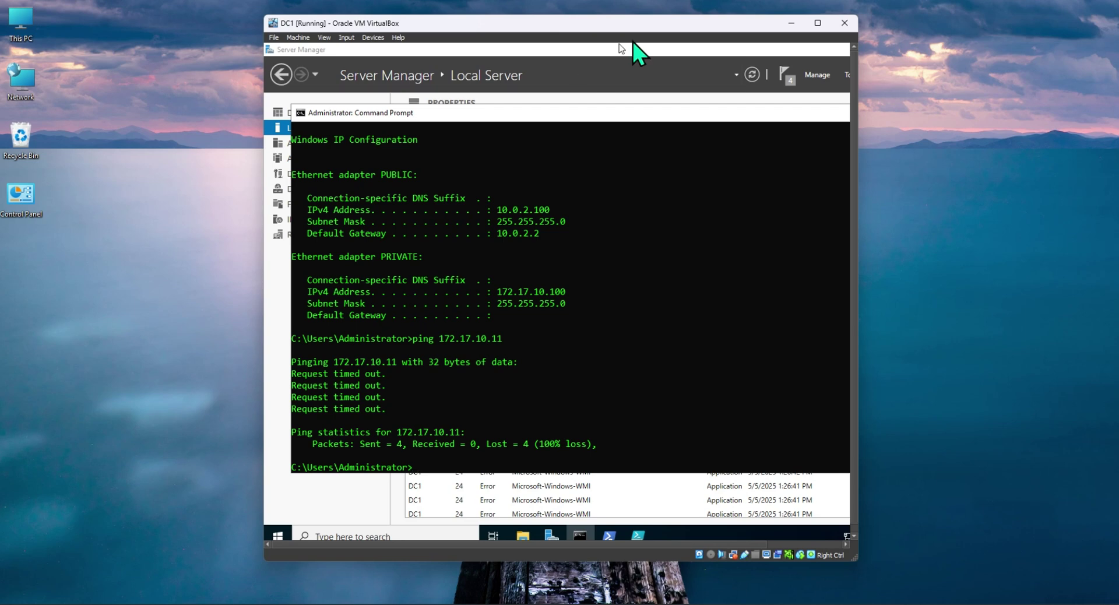
Reposition the DC1 and Client1 windows and dismiss VirtualBox notifications while Client1 boots.
{"action": "left_click_drag", "start_coordinate": [640, 25], "coordinate": [436, 35]}
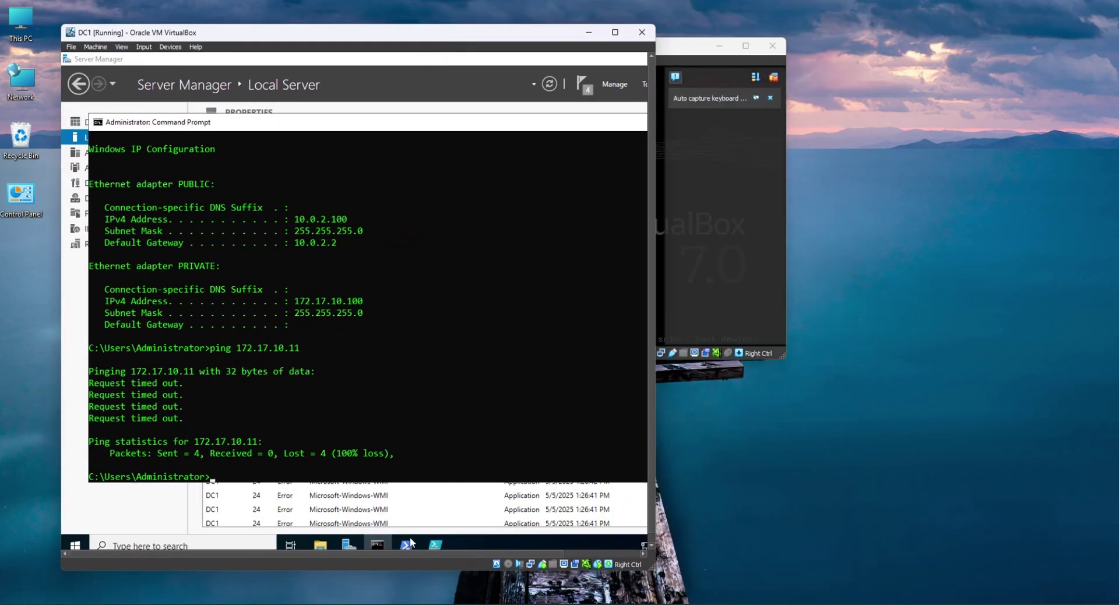
{"action": "left_click", "coordinate": [719, 46]}
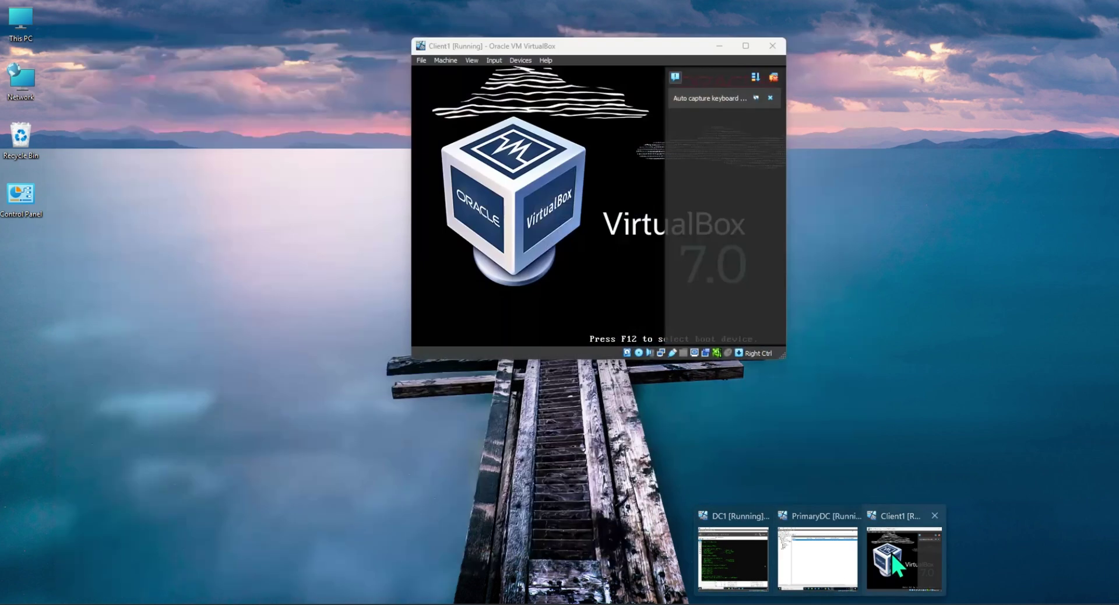
{"action": "left_click", "coordinate": [890, 552]}
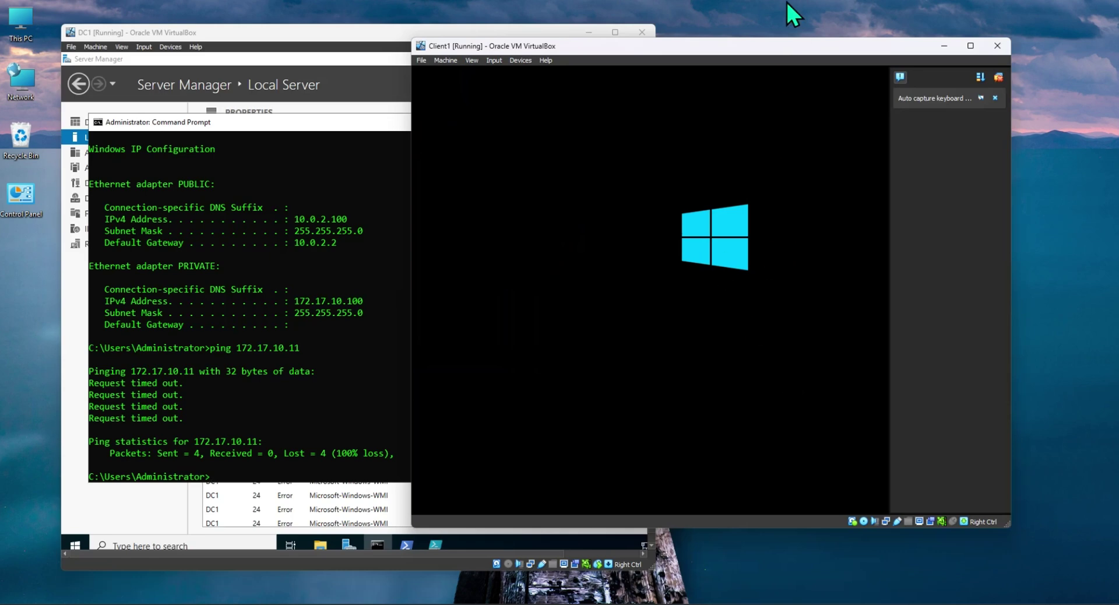
{"action": "mouse_move", "coordinate": [743, 49]}
{"action": "left_mouse_down"}
{"action": "mouse_move", "coordinate": [784, 45]}
{"action": "mouse_move", "coordinate": [752, 57]}
{"action": "left_mouse_up"}
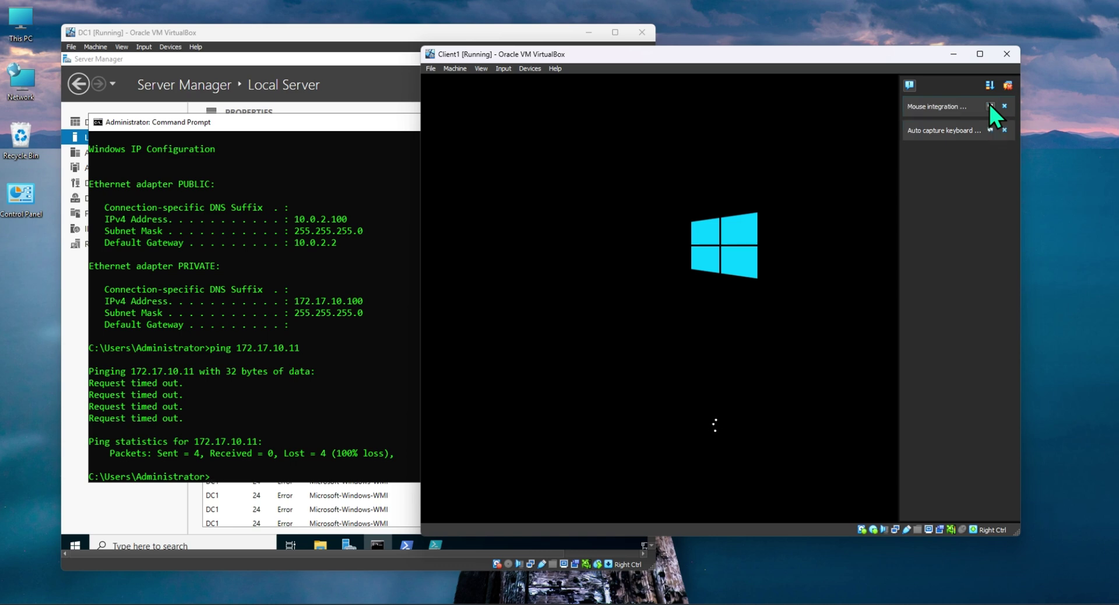
{"action": "left_click", "coordinate": [990, 106]}
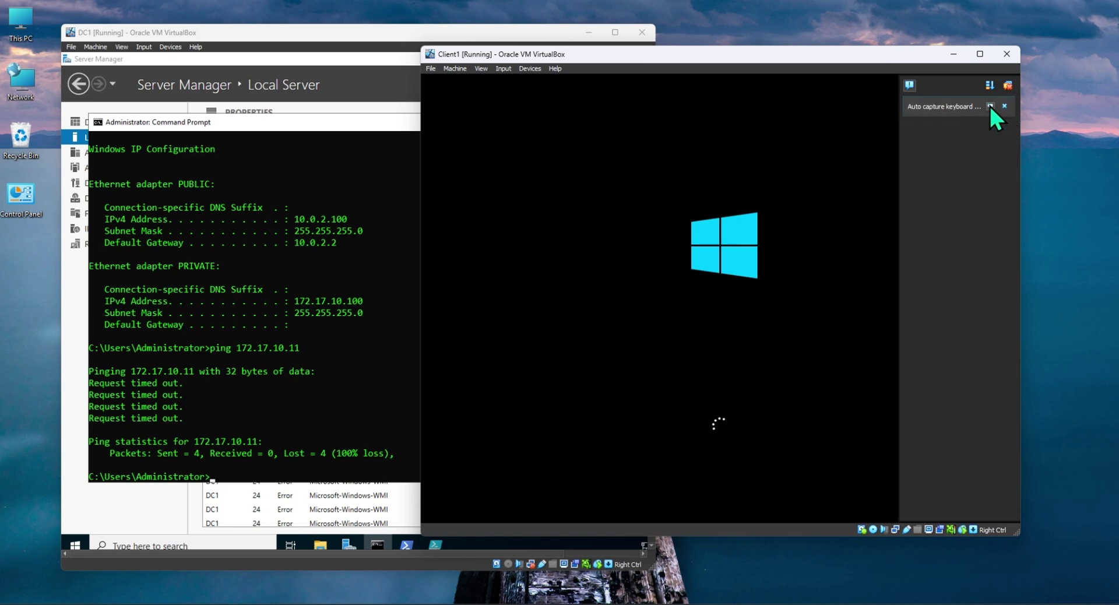
{"action": "left_click", "coordinate": [990, 105]}
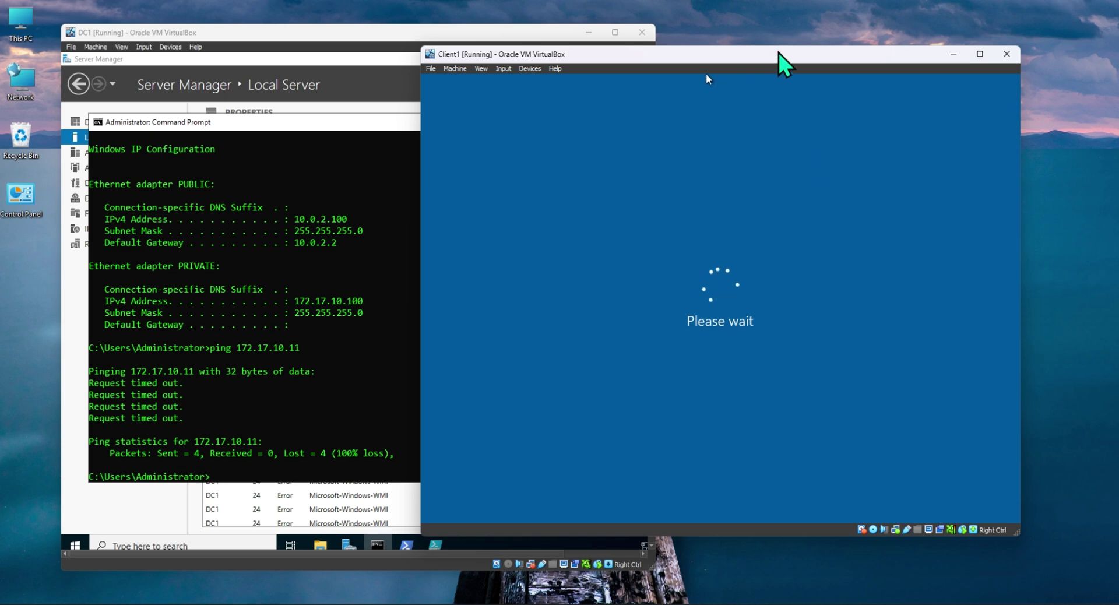
{"action": "left_click_drag", "start_coordinate": [779, 53], "coordinate": [768, 14]}
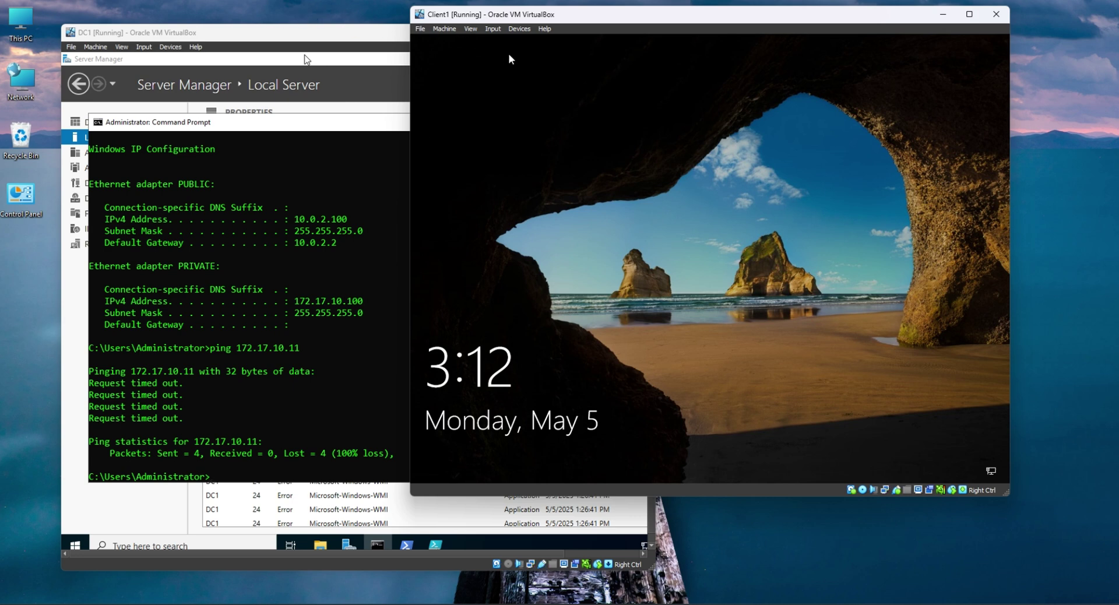
Send Ctrl-Alt-Del to Client1 and sign in with the account password.
{"action": "left_click", "coordinate": [493, 28]}
{"action": "mouse_move", "coordinate": [506, 41]}
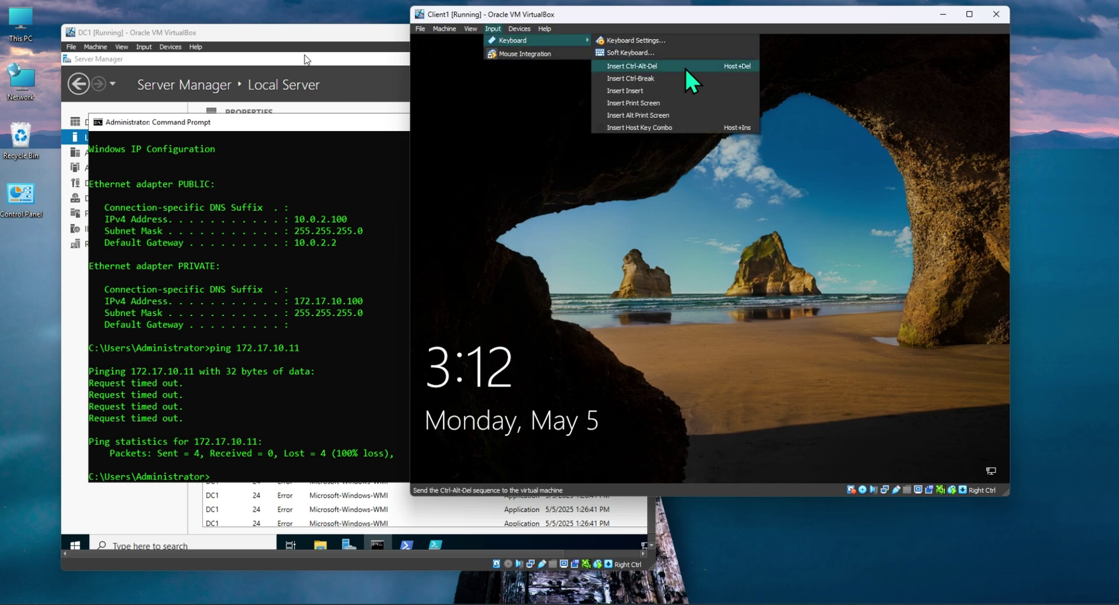
{"action": "left_click", "coordinate": [645, 67]}
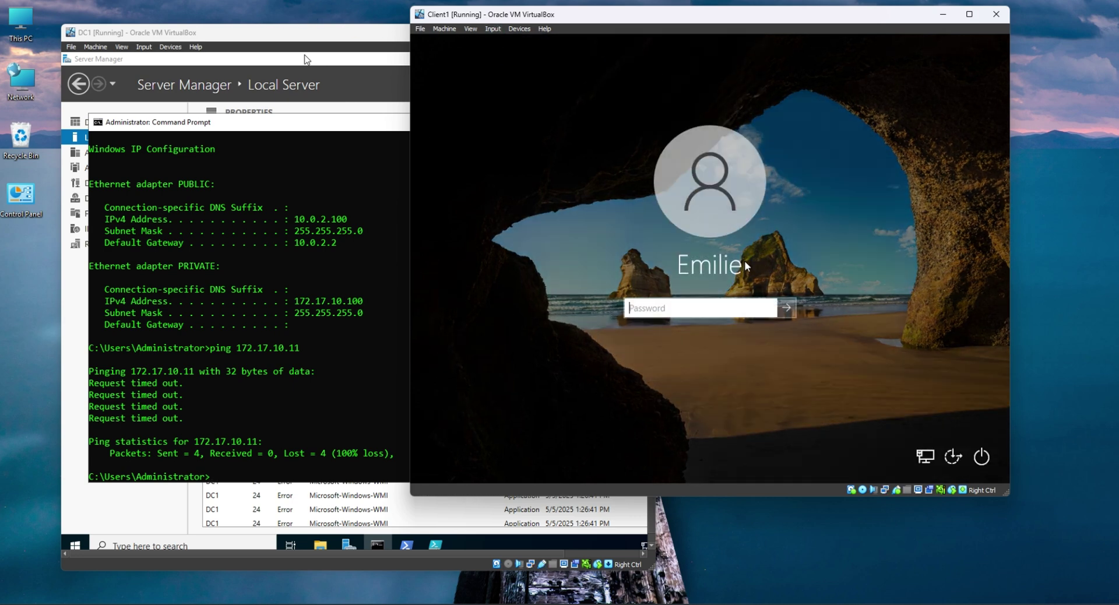
{"action": "type", "text": "P"}
{"action": "key", "text": "Return"}
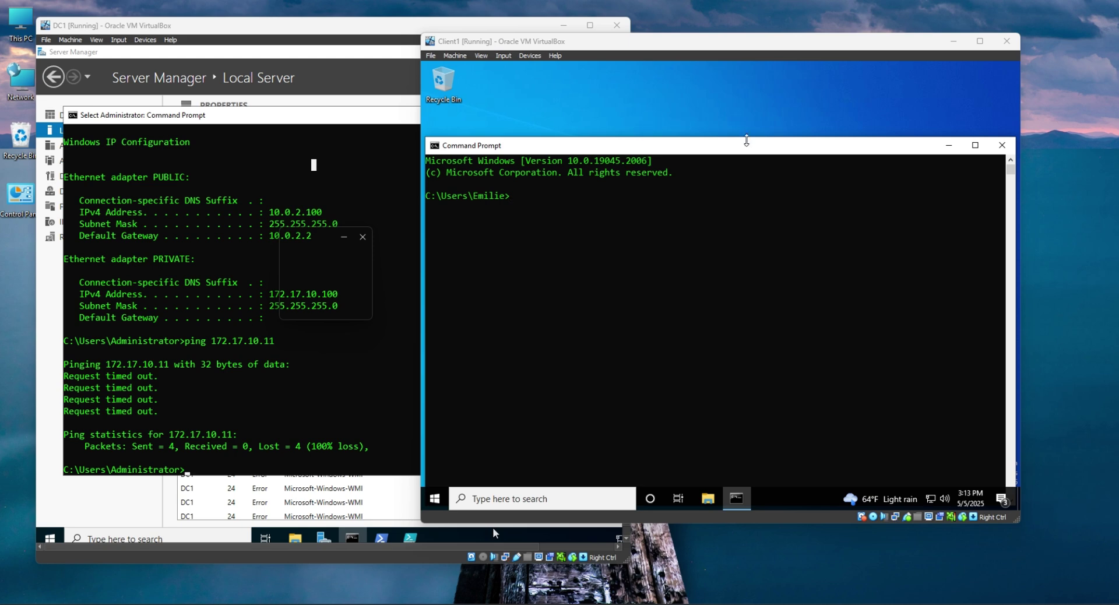
Run ipconfig on Client1, showing 172.17.10.11 with suffix cybertek.local.
{"action": "left_click_drag", "start_coordinate": [747, 141], "coordinate": [747, 94]}
{"action": "left_click", "coordinate": [710, 166]}
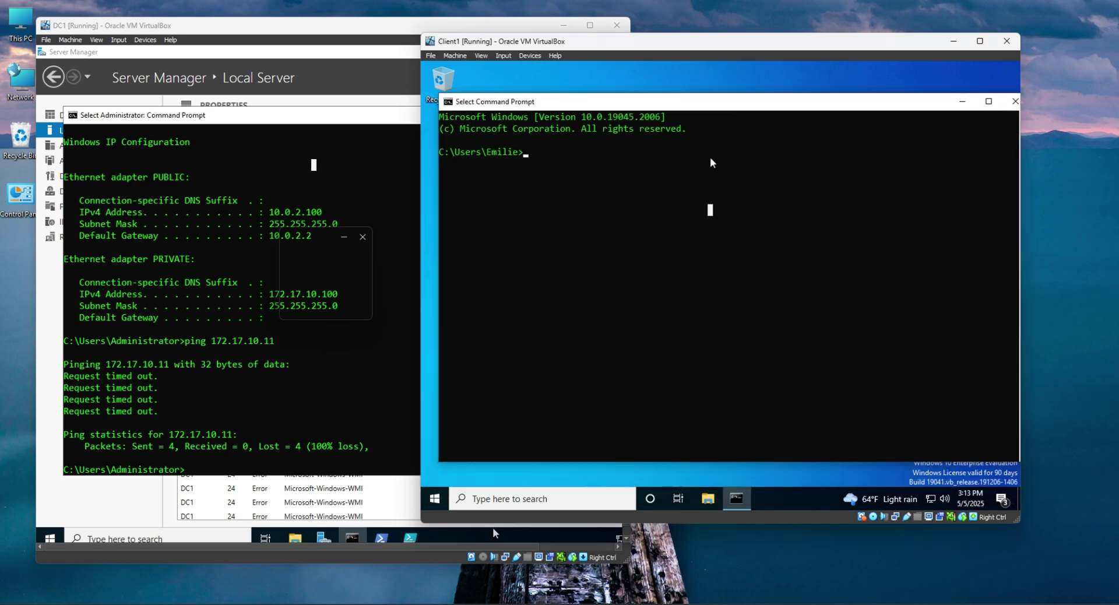
{"action": "key", "text": "Escape"}
{"action": "type", "text": "ipconfig"}
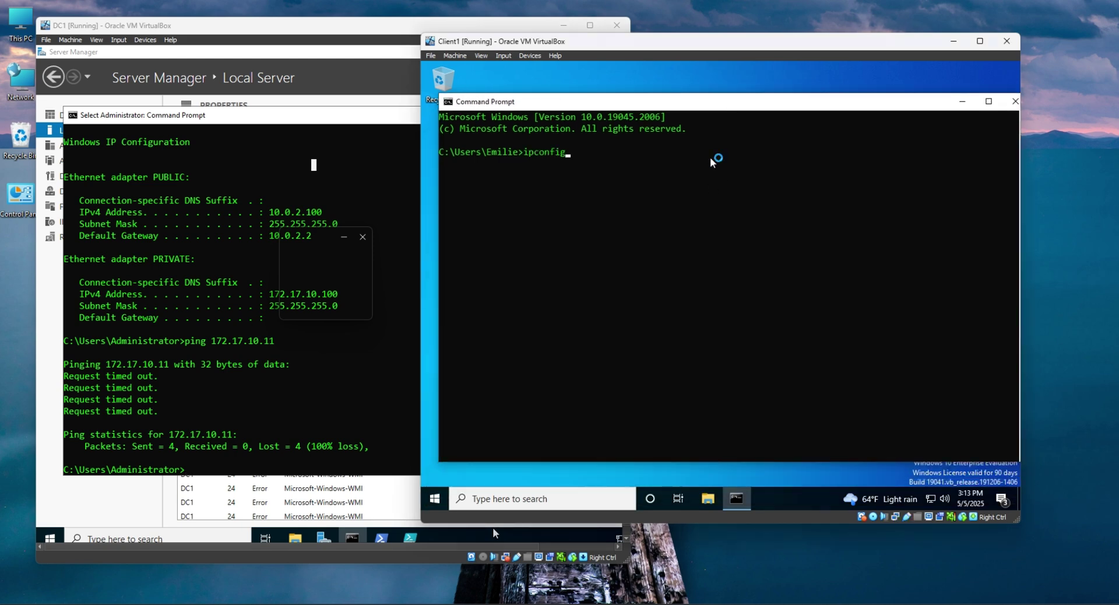
{"action": "key", "text": "Return"}
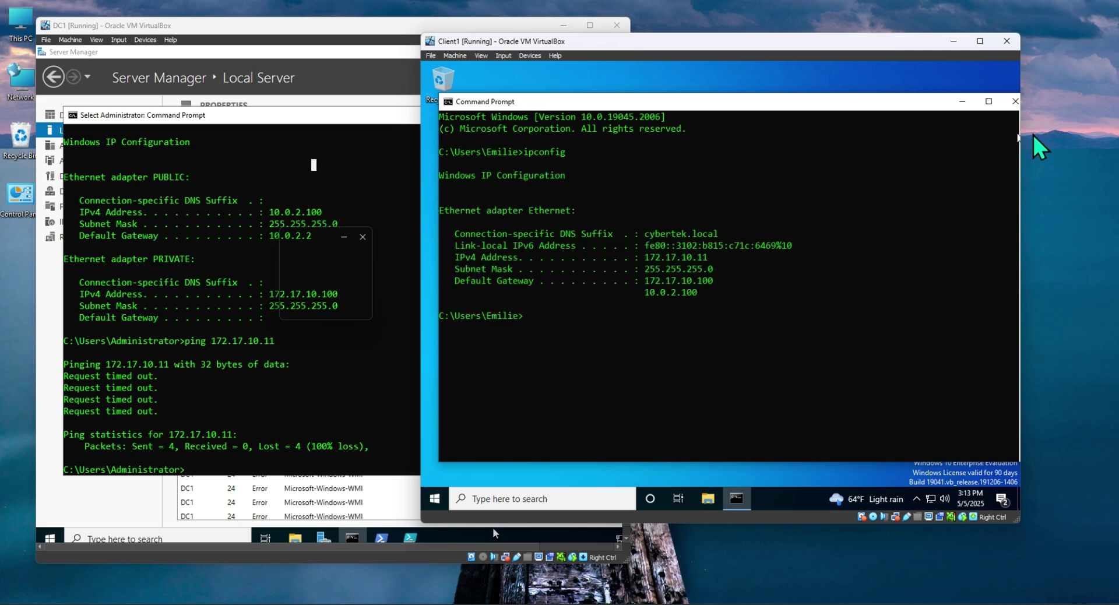
Ping the server at 172.17.10.100 from Client1 successfully.
{"action": "type", "text": "pion"}
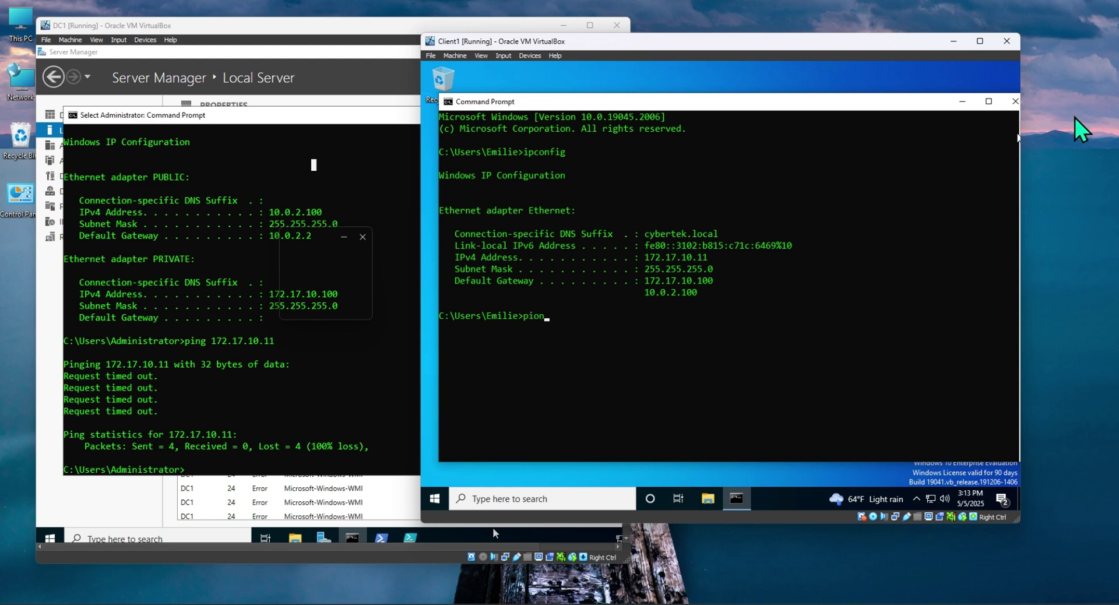
{"action": "key", "text": "BackSpace"}
{"action": "key", "text": "BackSpace"}
{"action": "type", "text": "n"}
{"action": "key", "text": "Return"}
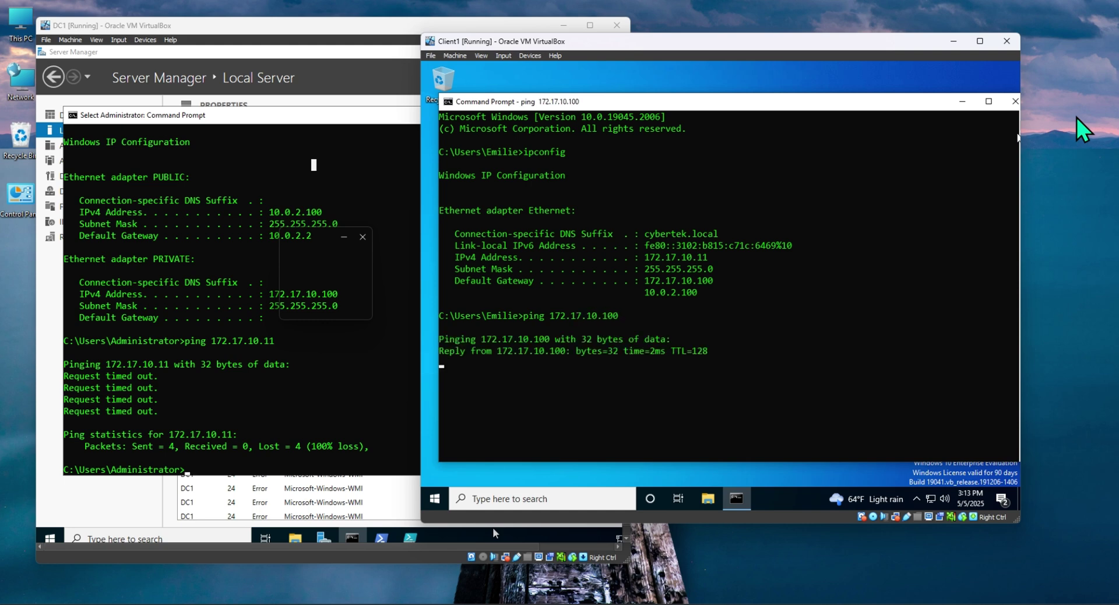
Ping Client1 at 172.17.10.11 from DC1, then run it continuously with -t.
{"action": "left_click", "coordinate": [263, 356]}
{"action": "key", "text": "Up"}
{"action": "key", "text": "Return"}
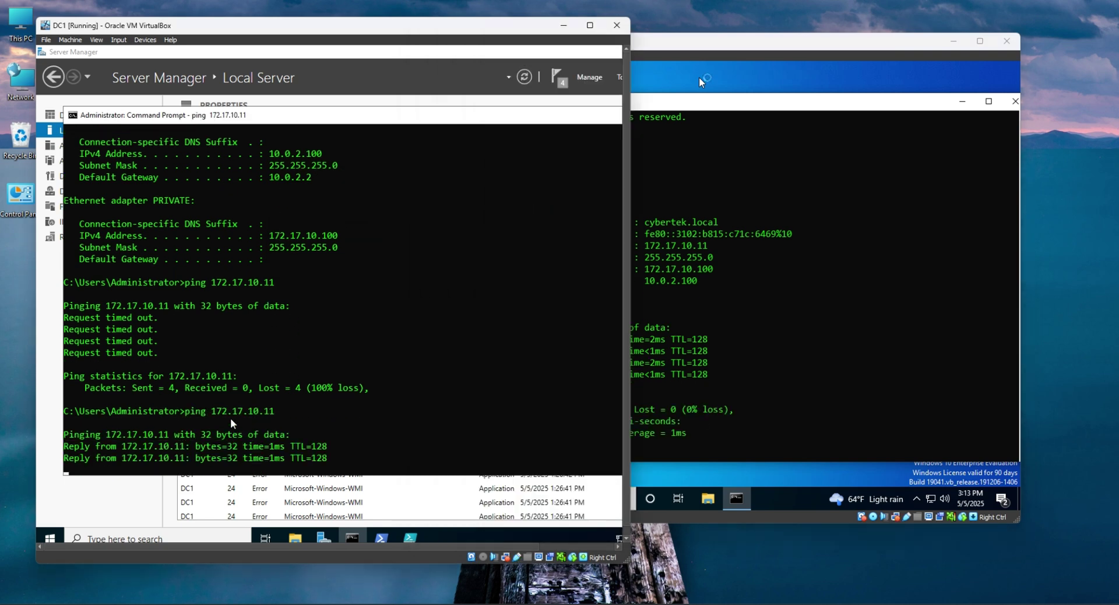
{"action": "key", "text": "Return"}
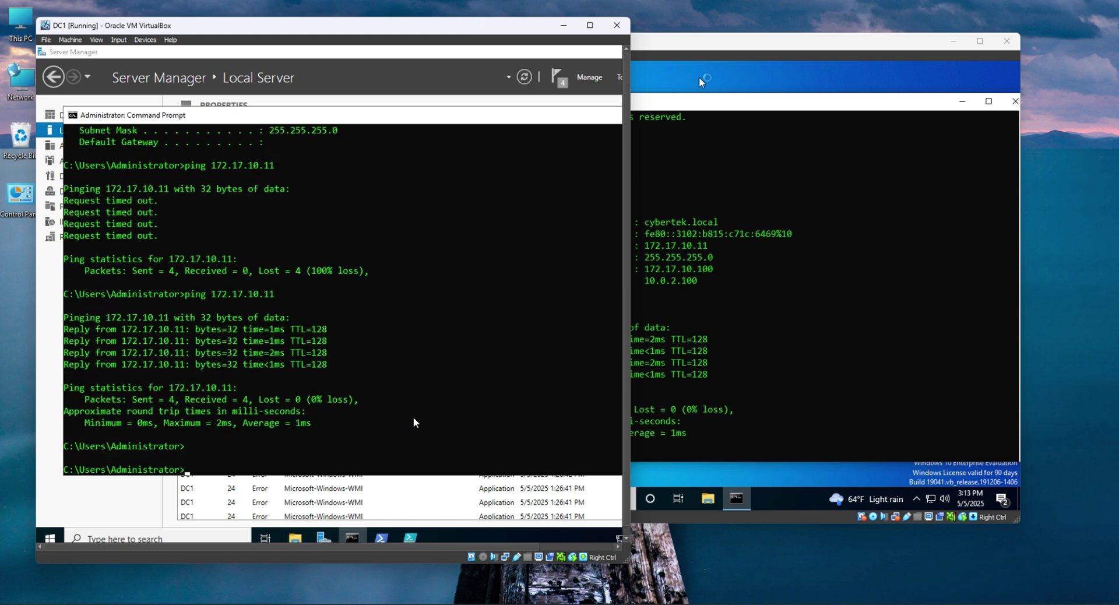
{"action": "key", "text": "Up"}
{"action": "type", "text": "-t"}
{"action": "key", "text": "Return"}
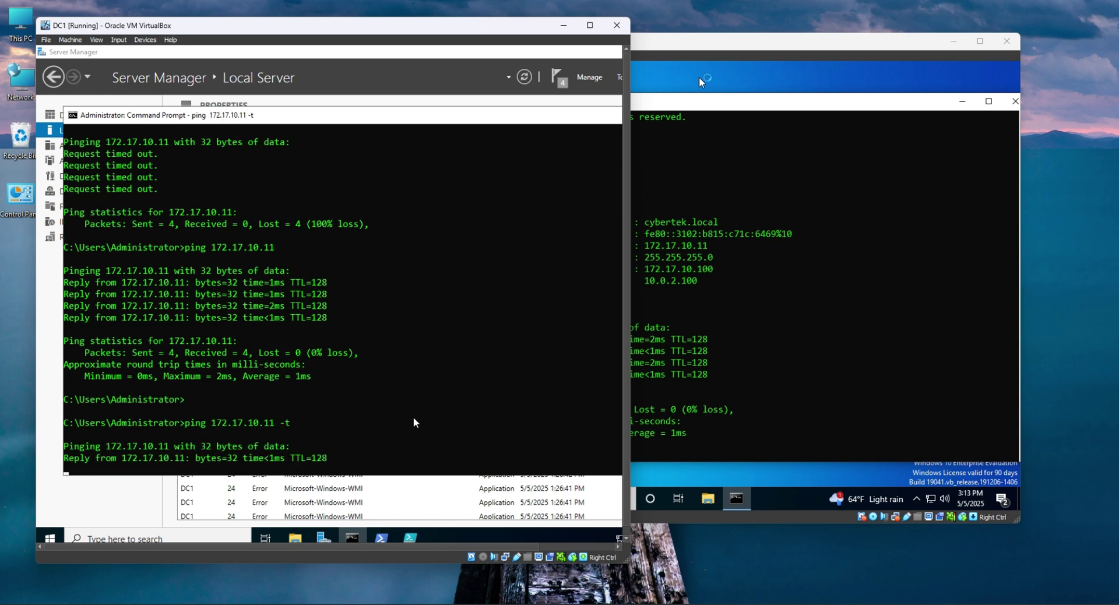
Open Client1's search box and begin typing the Network Connections applet name.
{"action": "left_click", "coordinate": [864, 397]}
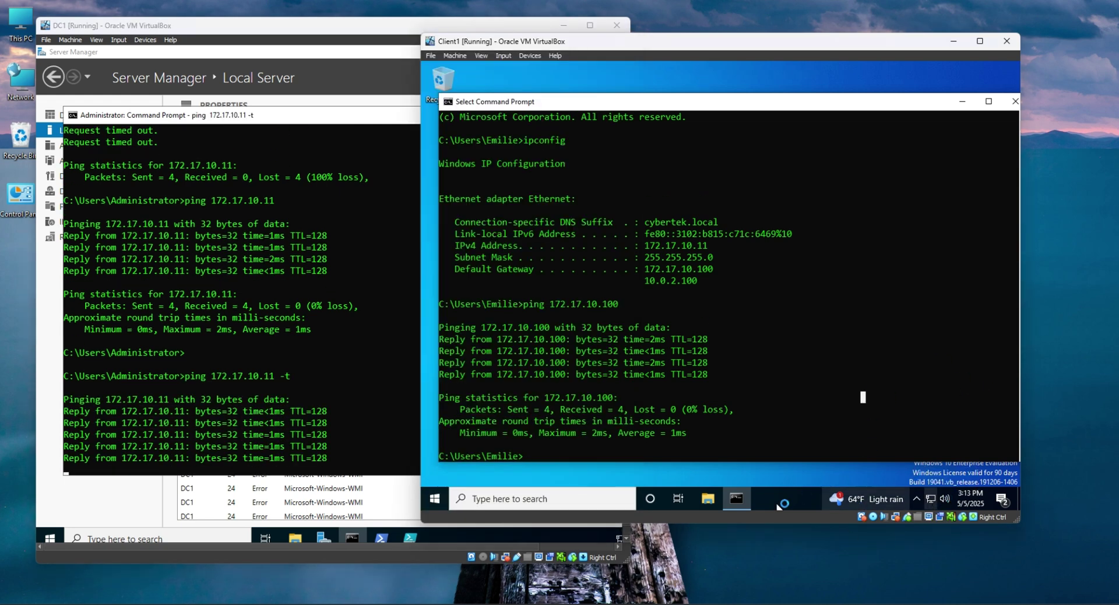
{"action": "left_click", "coordinate": [532, 497]}
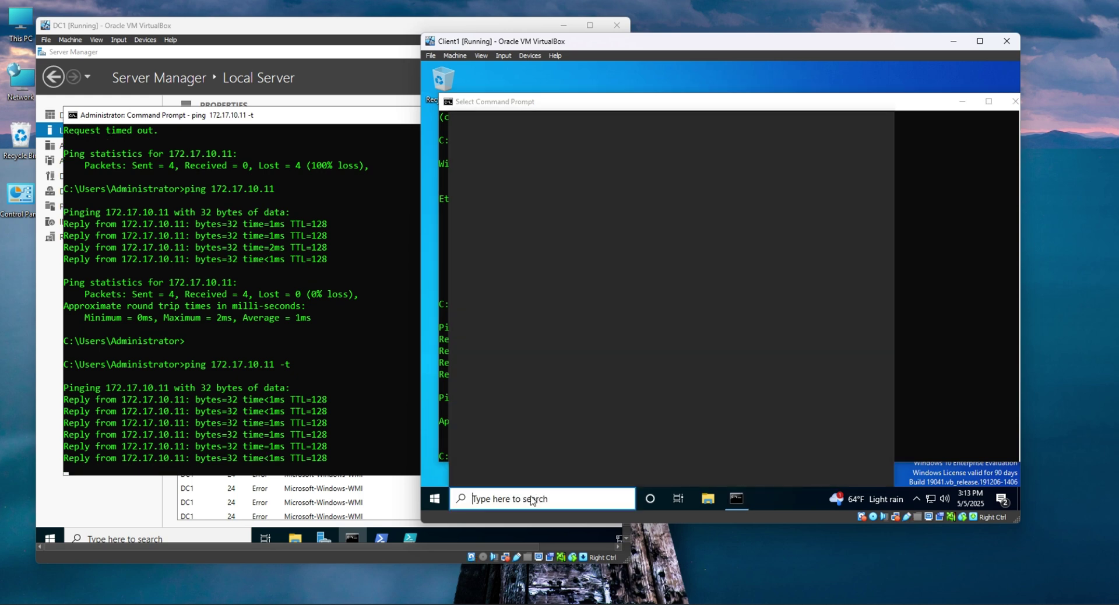
{"action": "type", "text": "nc"}
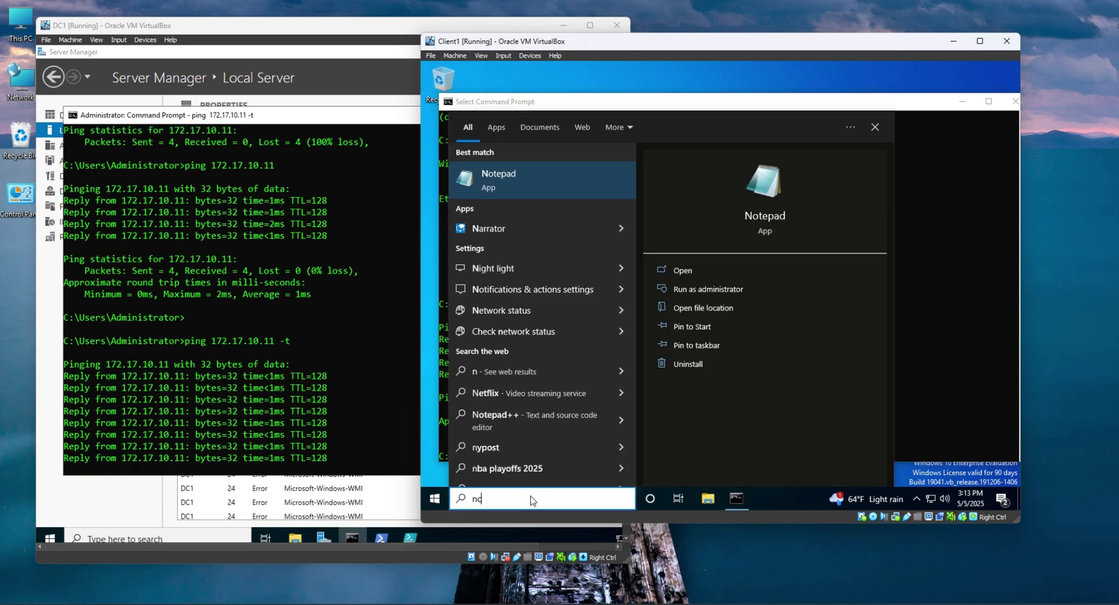
Launch the Network Connections applet and inspect the Ethernet connection's options.
{"action": "key", "text": "BackSpace"}
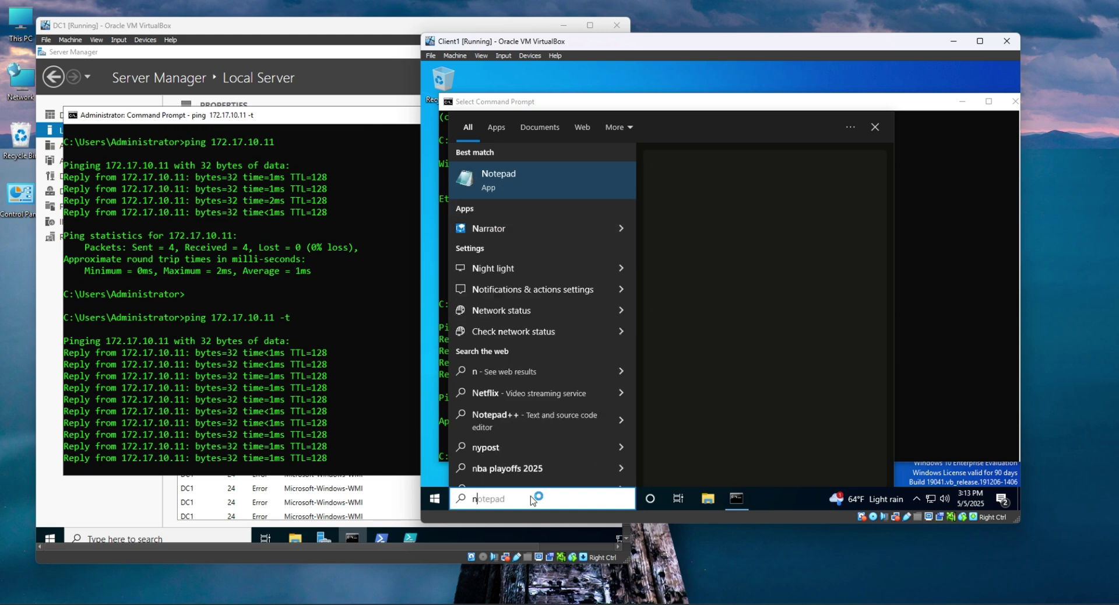
{"action": "type", "text": "csp"}
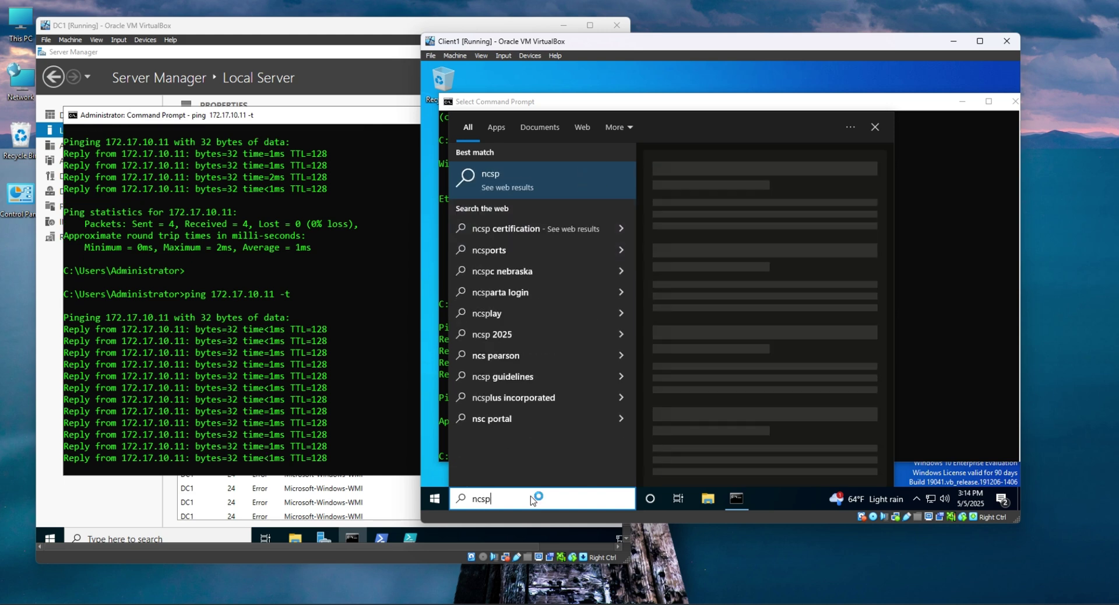
{"action": "type", "text": "c"}
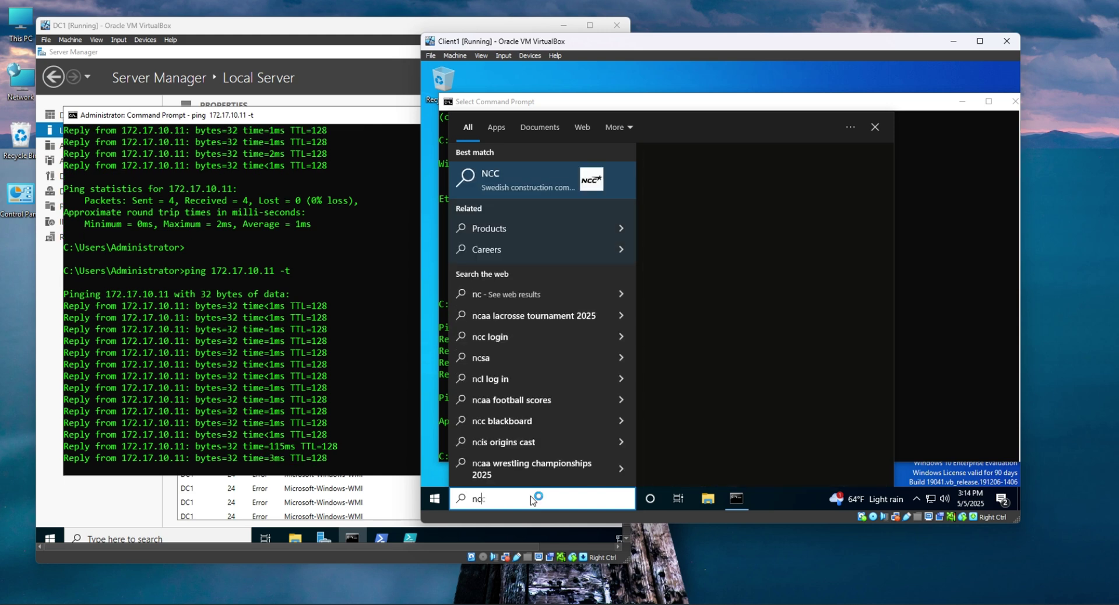
{"action": "type", "text": "ap.cpl"}
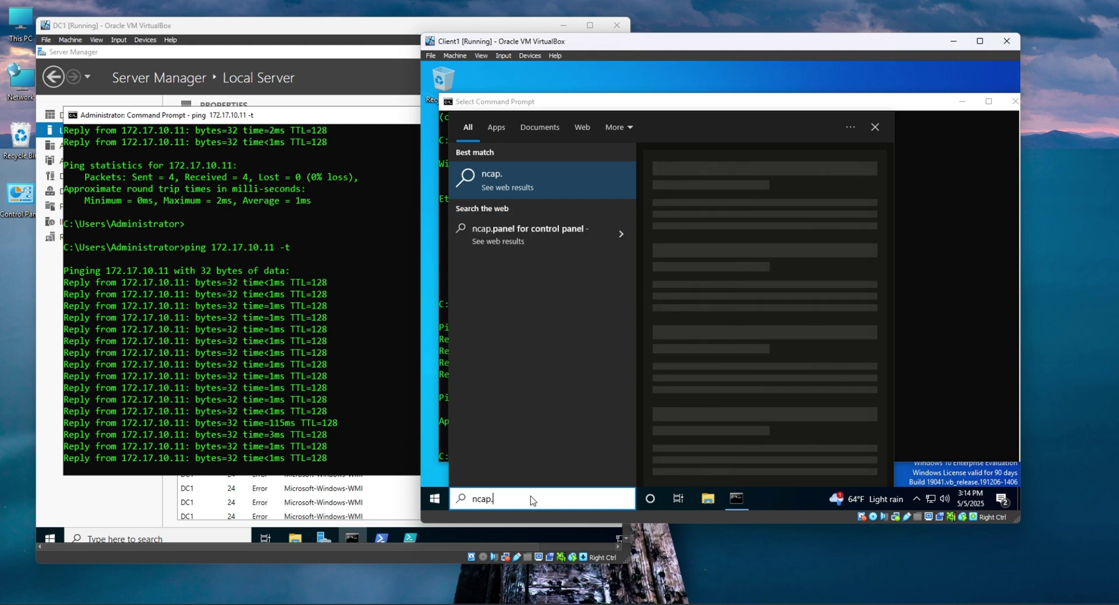
{"action": "key", "text": "Return"}
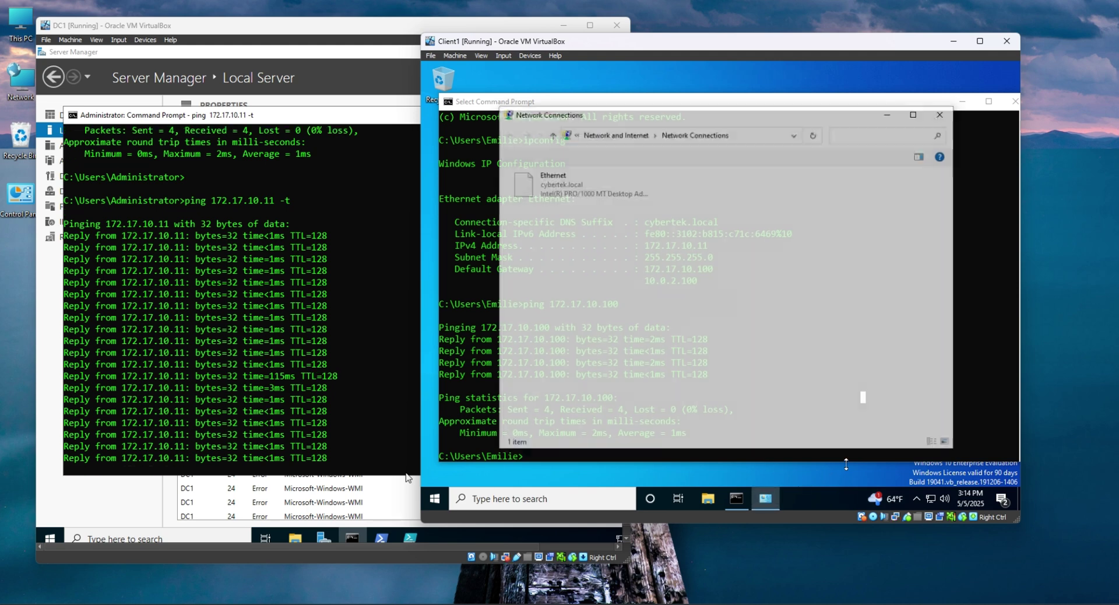
{"action": "left_click", "coordinate": [555, 194]}
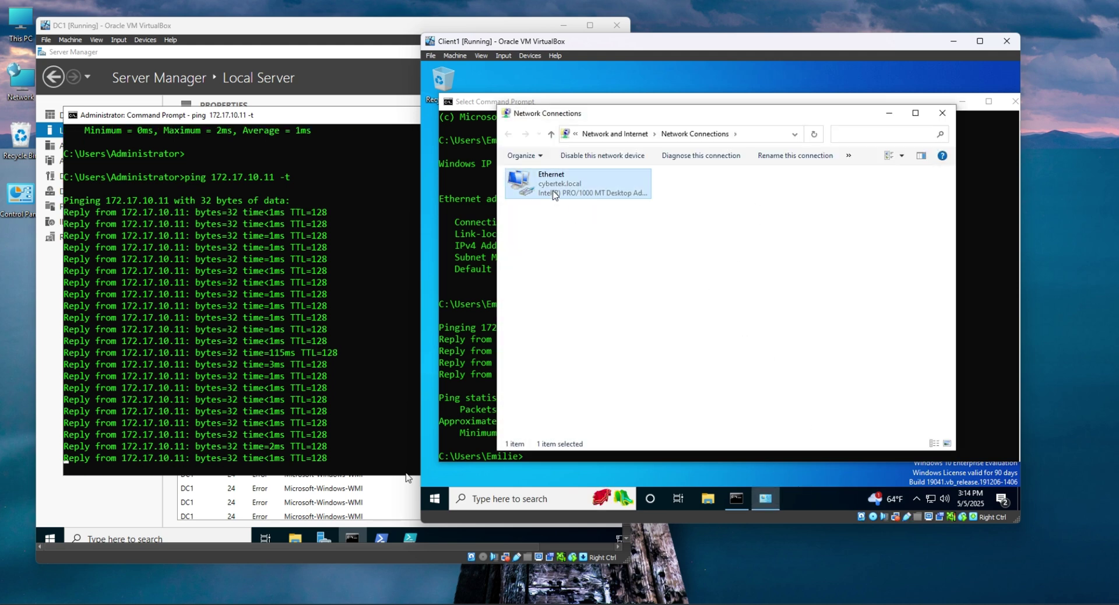
{"action": "right_click", "coordinate": [559, 192]}
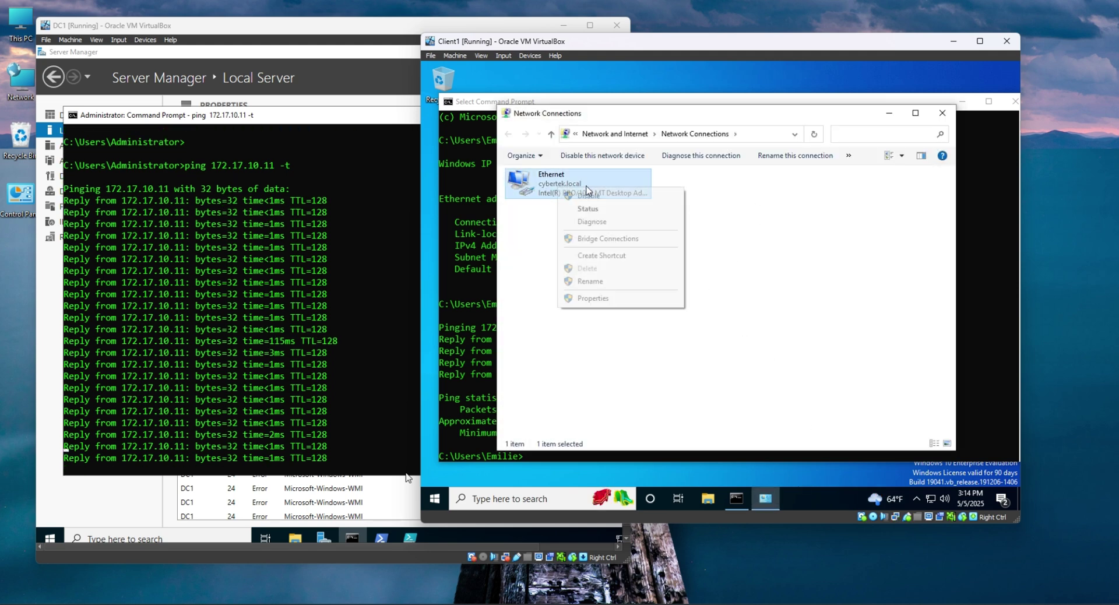
{"action": "left_click", "coordinate": [665, 245]}
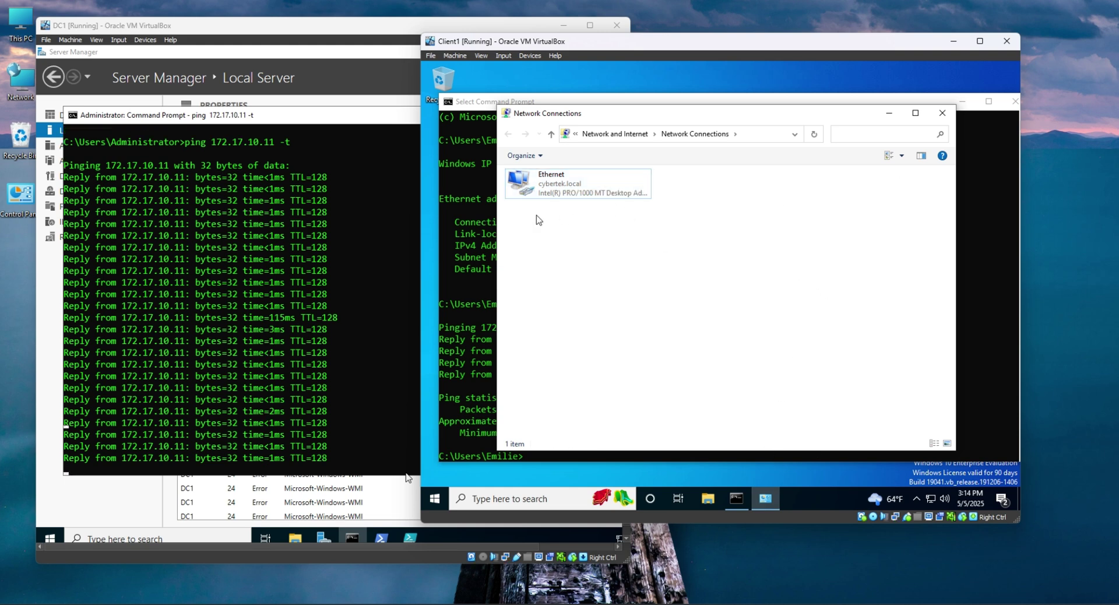
Switch Control Panel to Small icons, then review and close Windows Defender Firewall.
{"action": "left_click", "coordinate": [577, 135]}
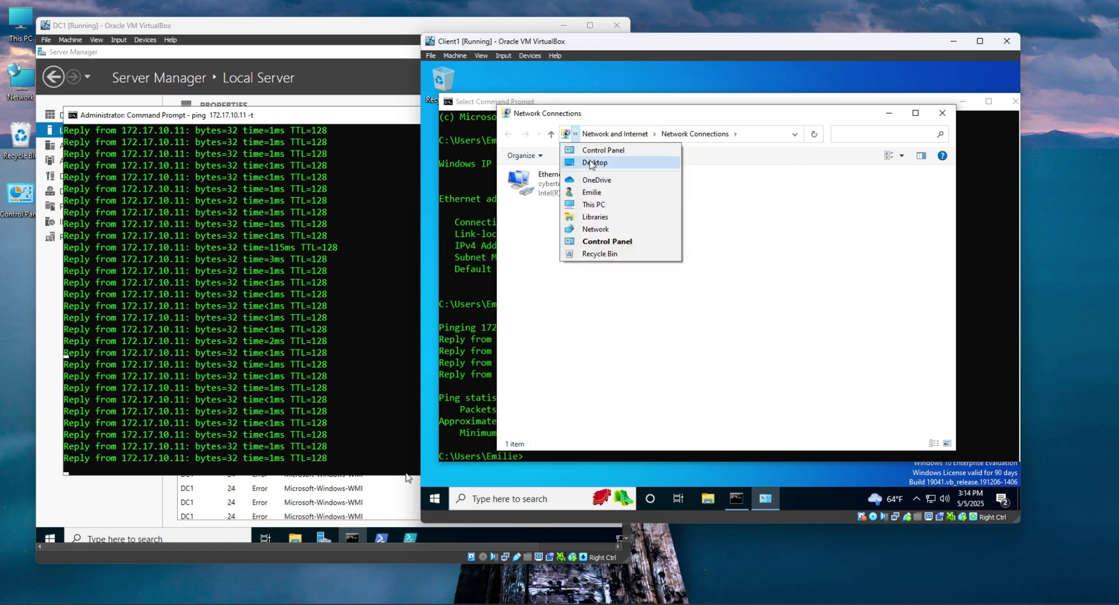
{"action": "left_click", "coordinate": [600, 150]}
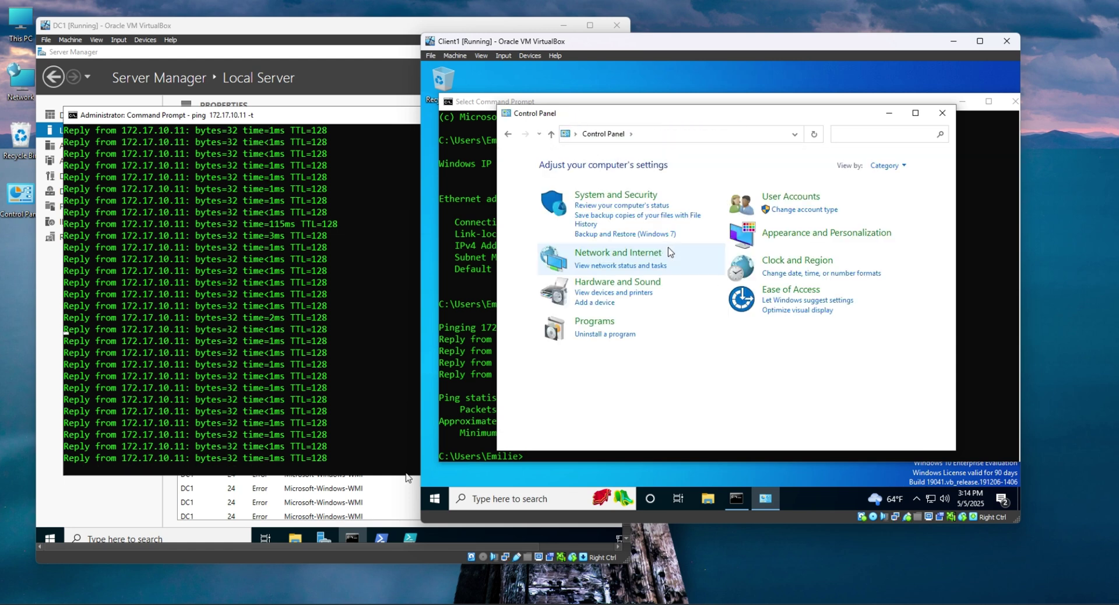
{"action": "left_click", "coordinate": [895, 167]}
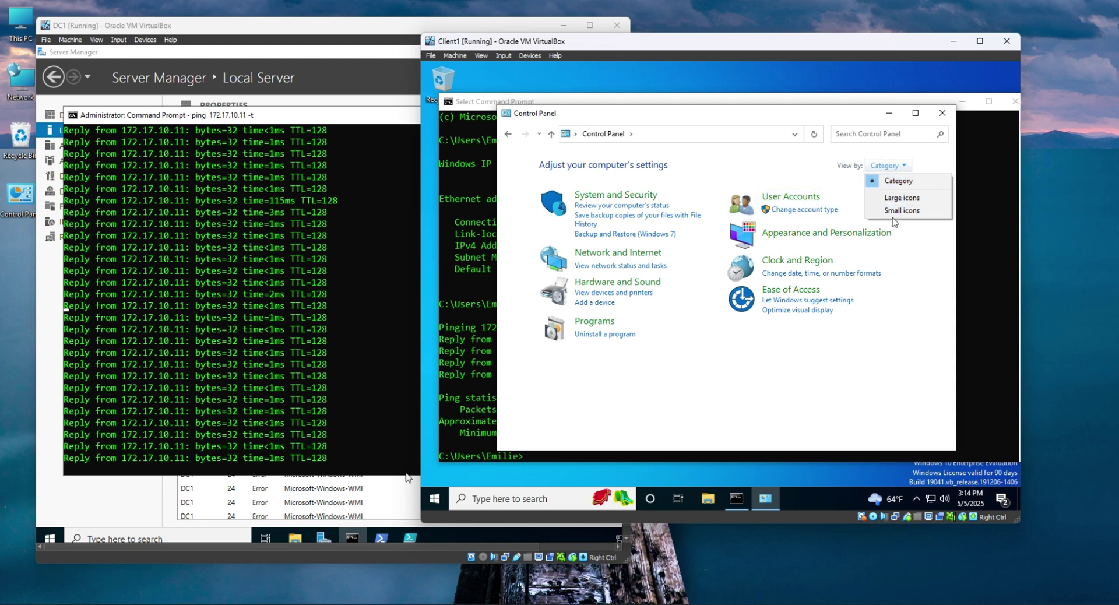
{"action": "left_click", "coordinate": [898, 210]}
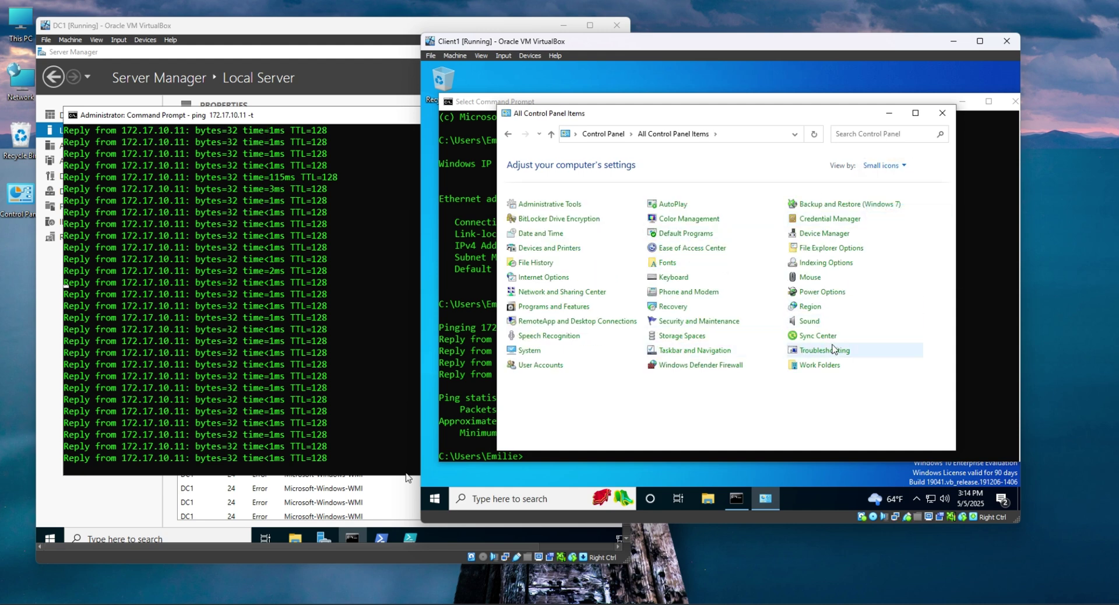
{"action": "left_click", "coordinate": [719, 367]}
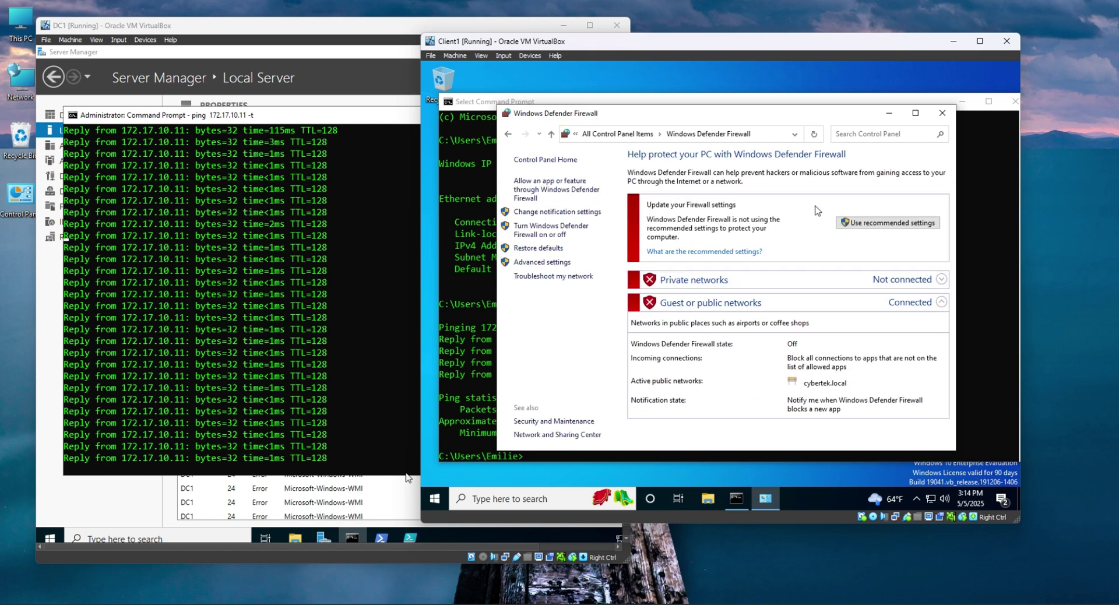
{"action": "left_click", "coordinate": [942, 113]}
Rerun Client1's ping to 172.17.10.100 with -t, then open File Explorer at Quick access.
{"action": "left_click", "coordinate": [245, 306]}
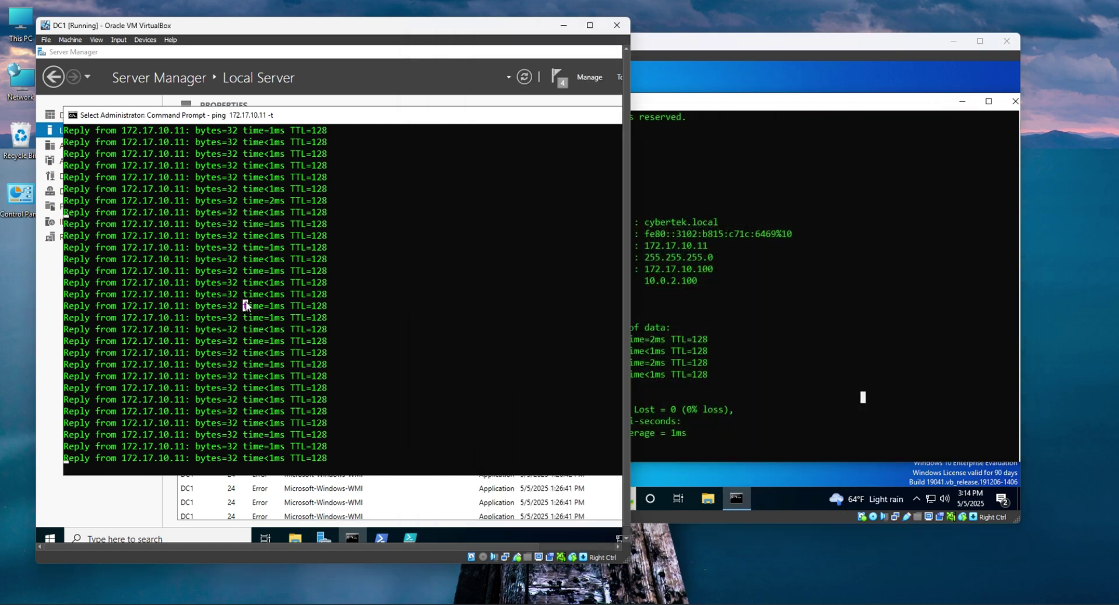
{"action": "left_click", "coordinate": [792, 317]}
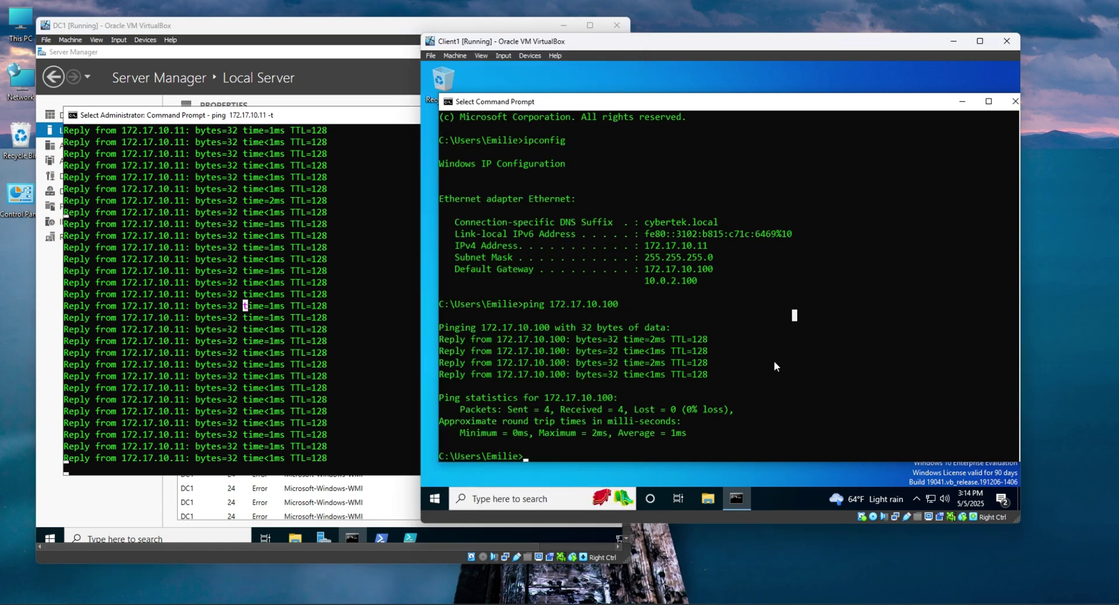
{"action": "key", "text": "Up"}
{"action": "type", "text": "-t"}
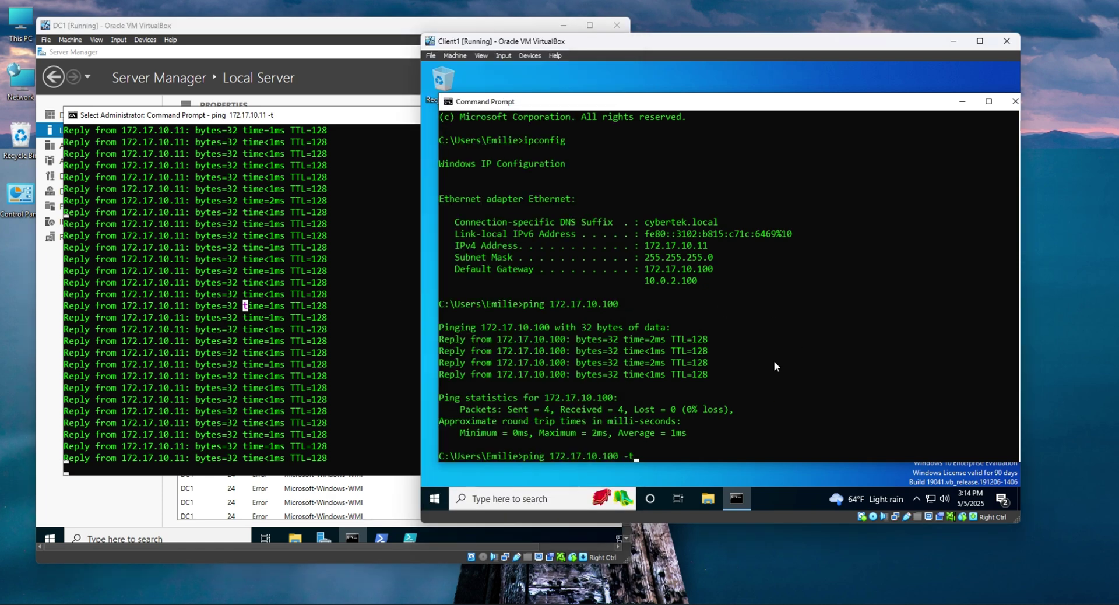
{"action": "key", "text": "Return"}
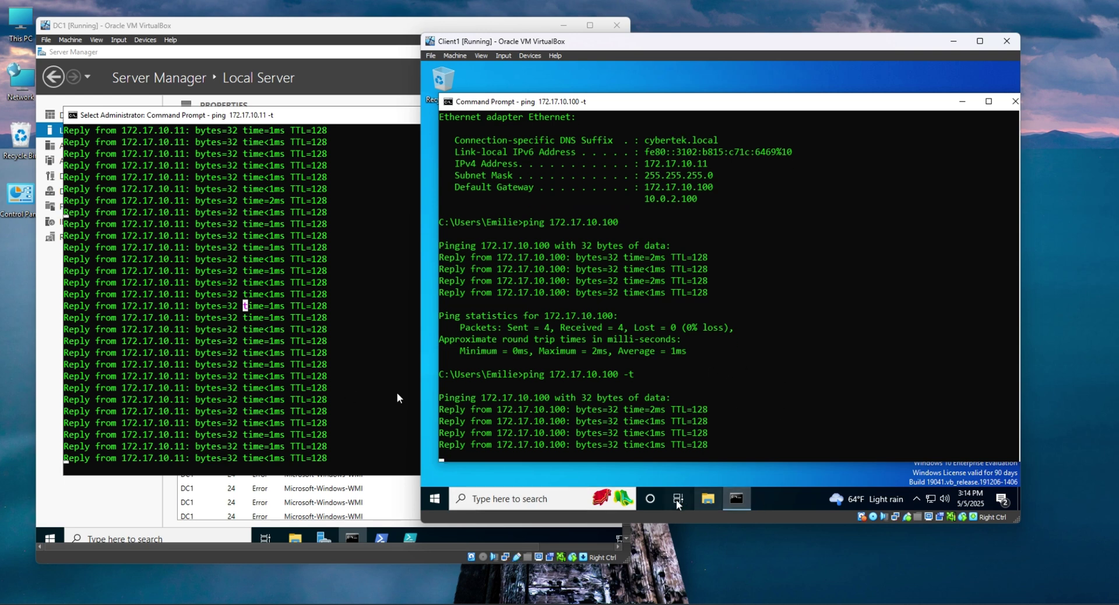
{"action": "left_click", "coordinate": [706, 500]}
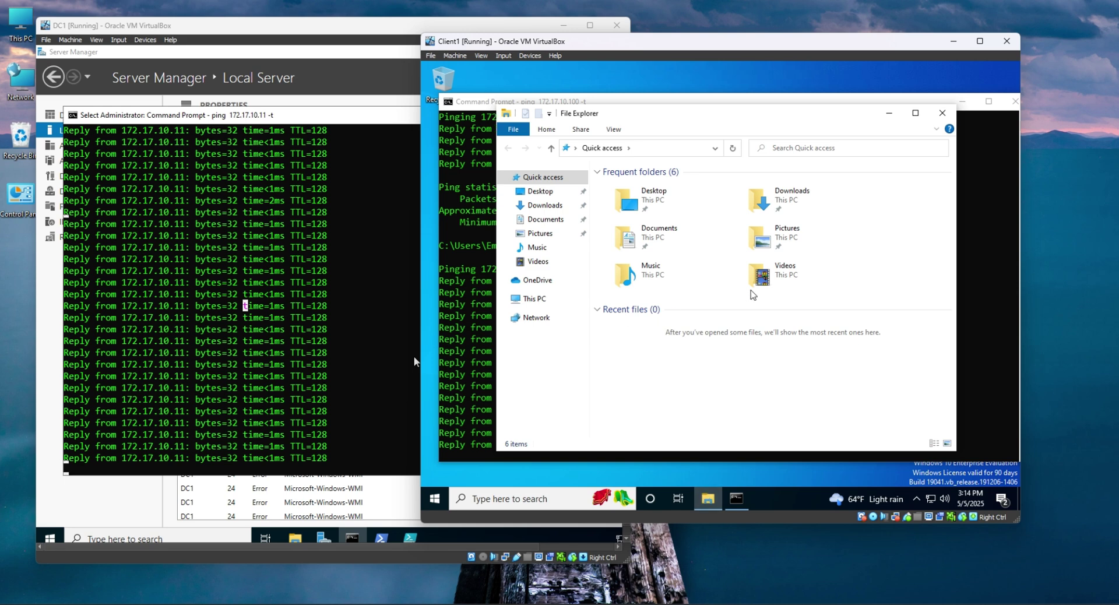
Open This PC's Properties and go to Advanced system settings.
{"action": "right_click", "coordinate": [579, 300]}
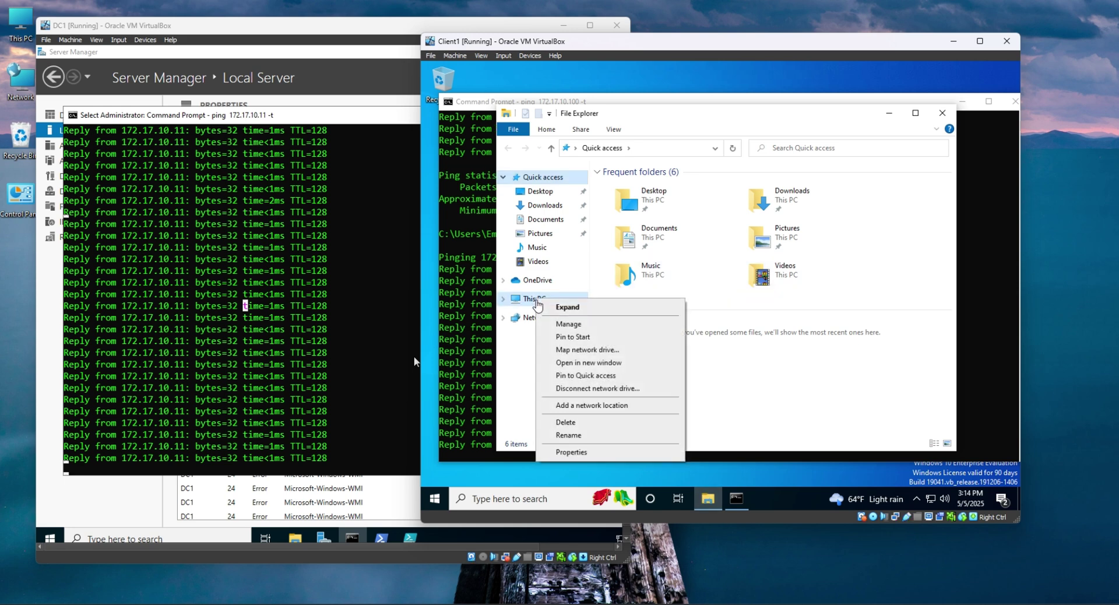
{"action": "left_click", "coordinate": [572, 453]}
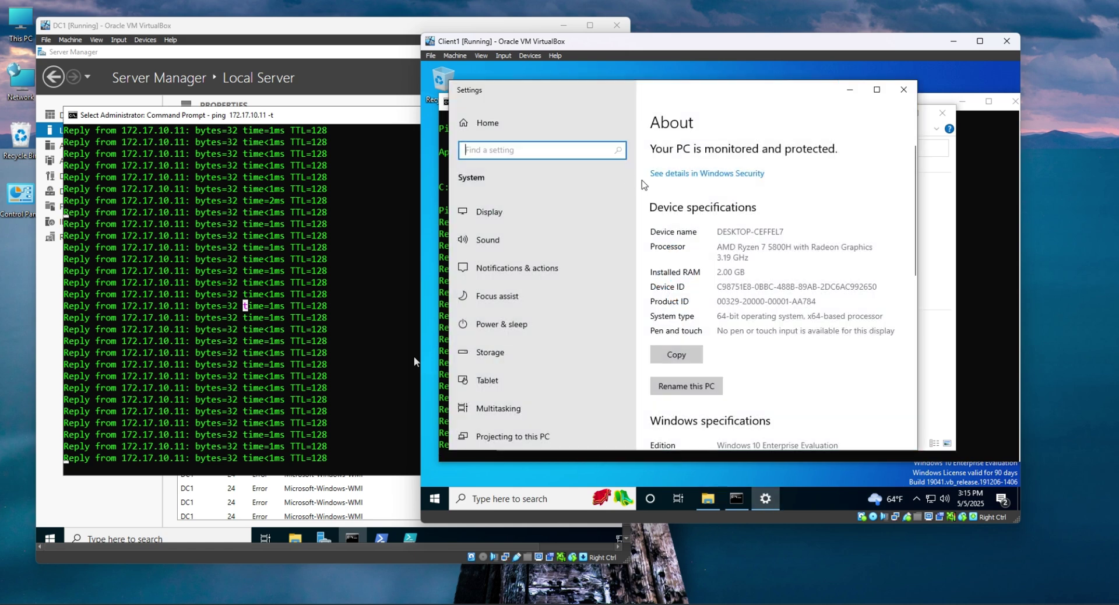
{"action": "scroll", "coordinate": [726, 428], "scroll_direction": "down", "scroll_amount": 5}
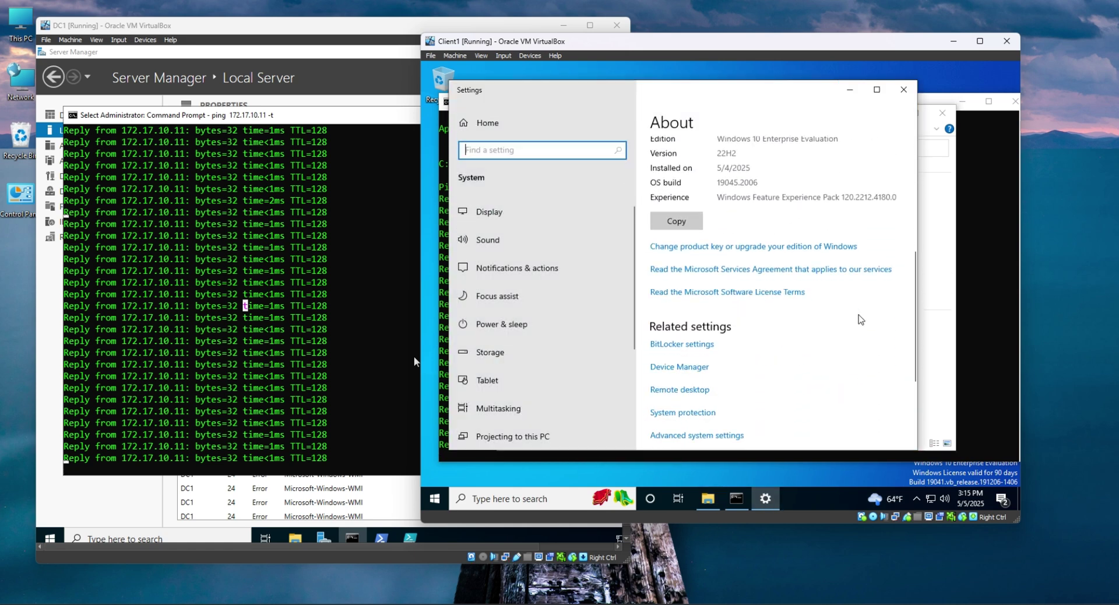
{"action": "scroll", "coordinate": [828, 329], "scroll_direction": "down", "scroll_amount": 2}
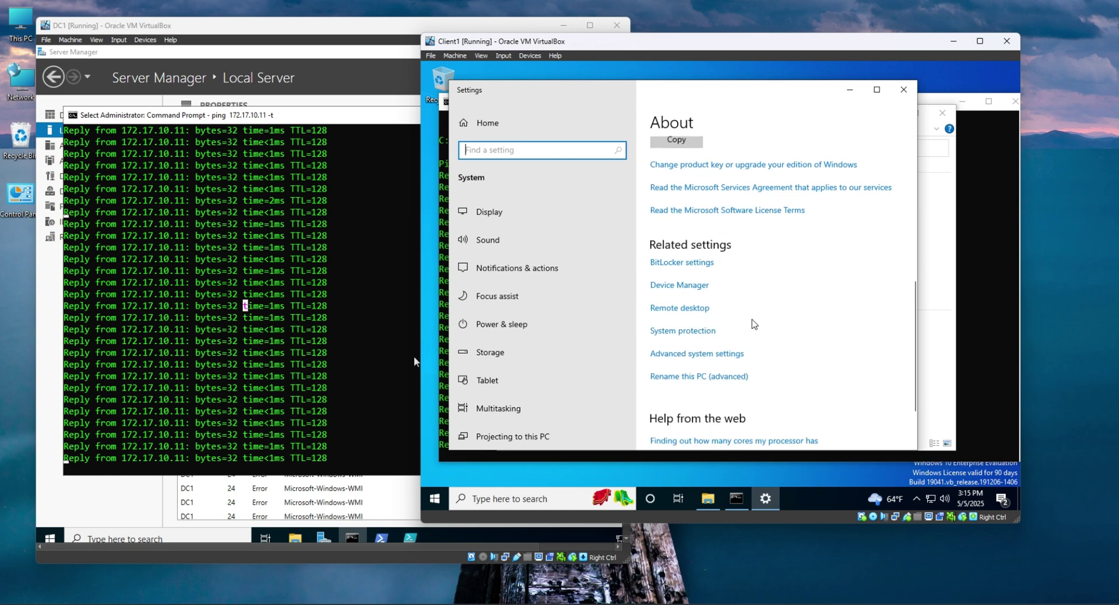
{"action": "scroll", "coordinate": [758, 233], "scroll_direction": "down", "scroll_amount": 3}
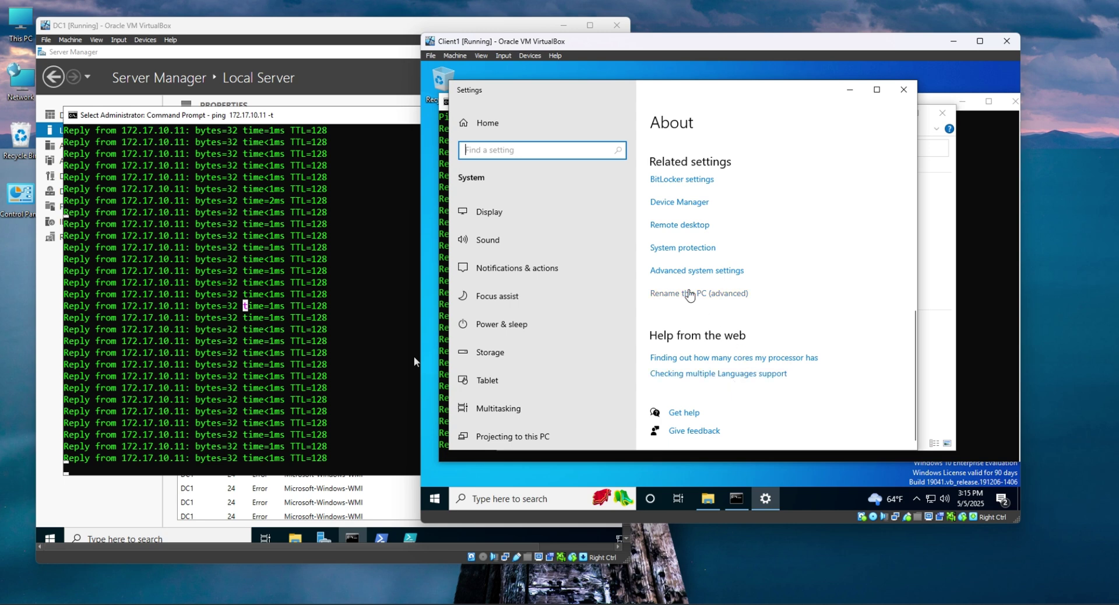
{"action": "left_click", "coordinate": [695, 274]}
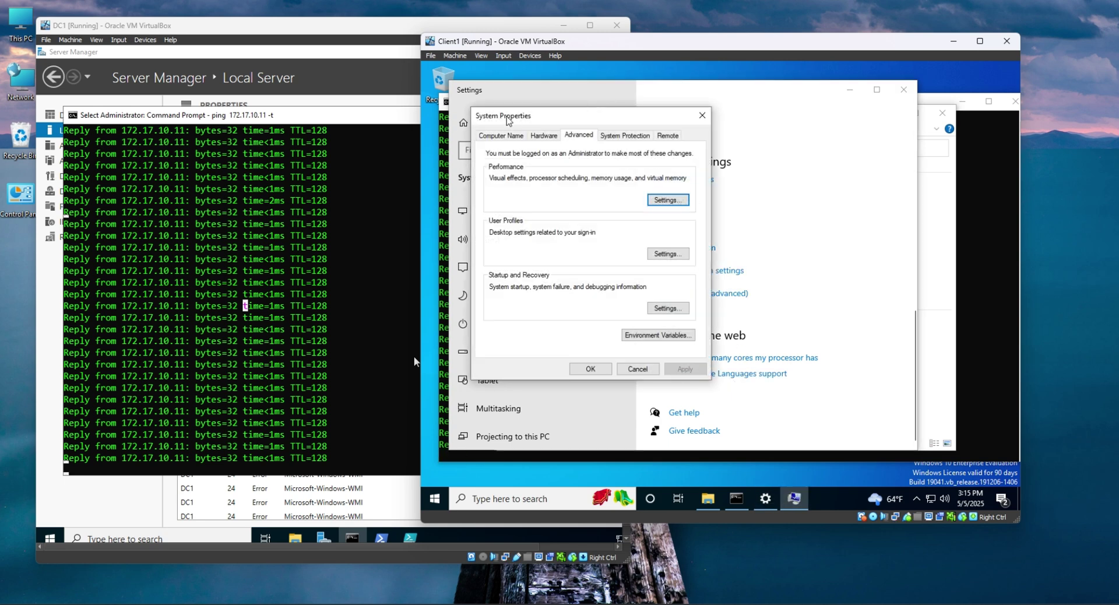
Open Computer Name > Change... and start deleting the old computer name.
{"action": "left_click", "coordinate": [500, 135]}
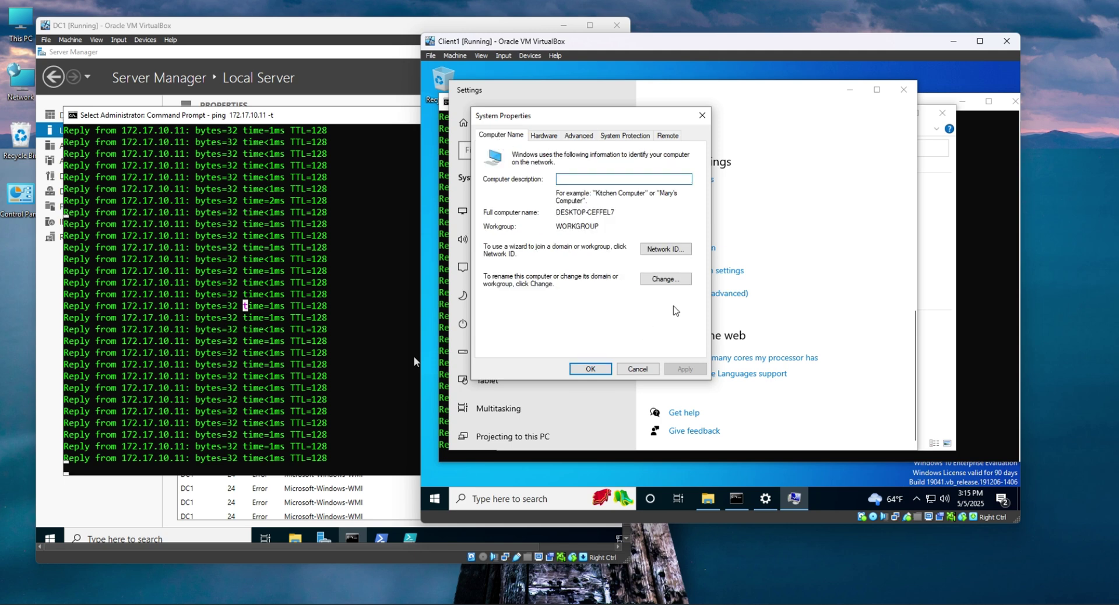
{"action": "left_click", "coordinate": [666, 280]}
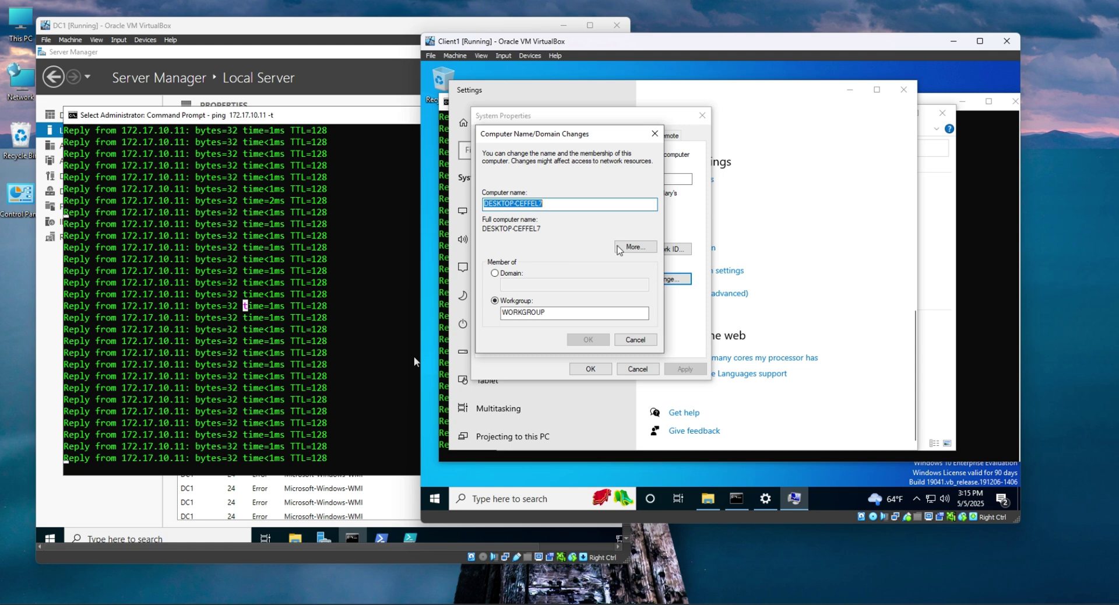
{"action": "left_click", "coordinate": [572, 313]}
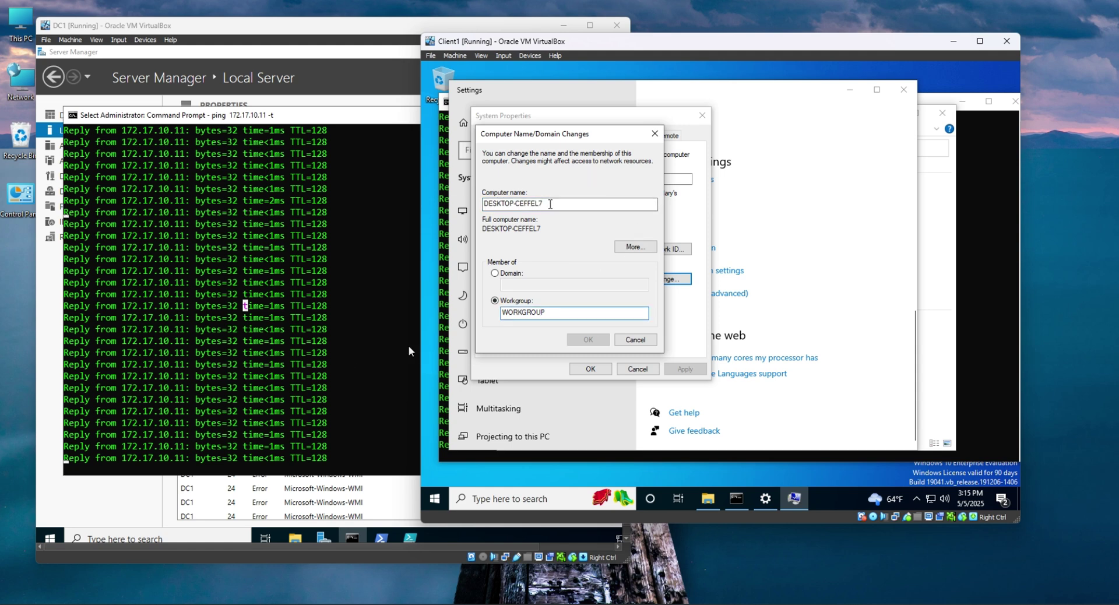
{"action": "left_click_drag", "start_coordinate": [545, 203], "coordinate": [387, 229]}
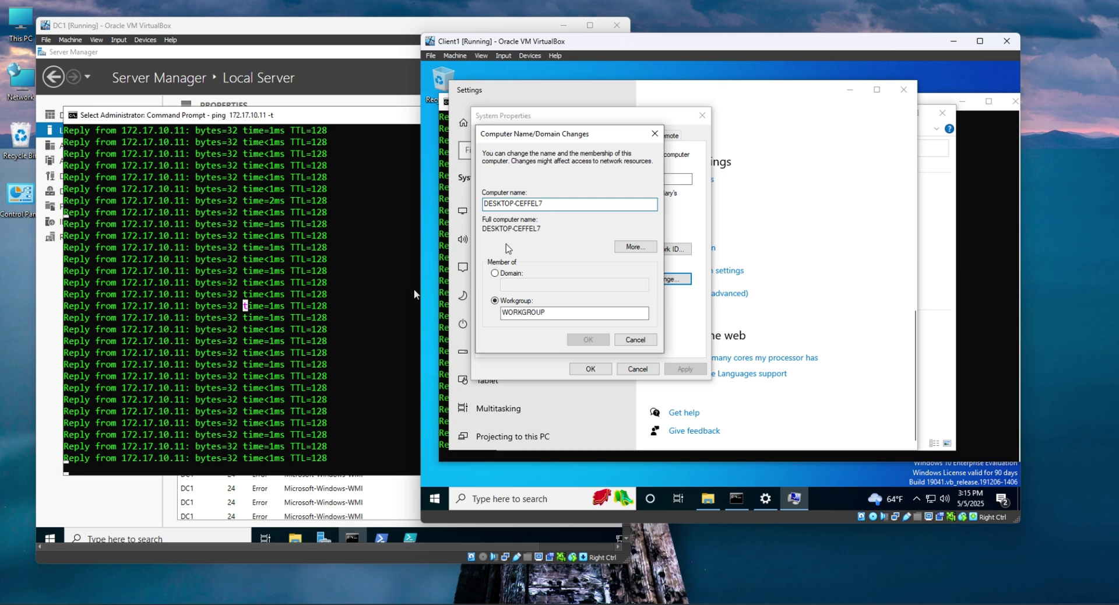
{"action": "key", "text": "BackSpace"}
{"action": "key", "text": "BackSpace"}
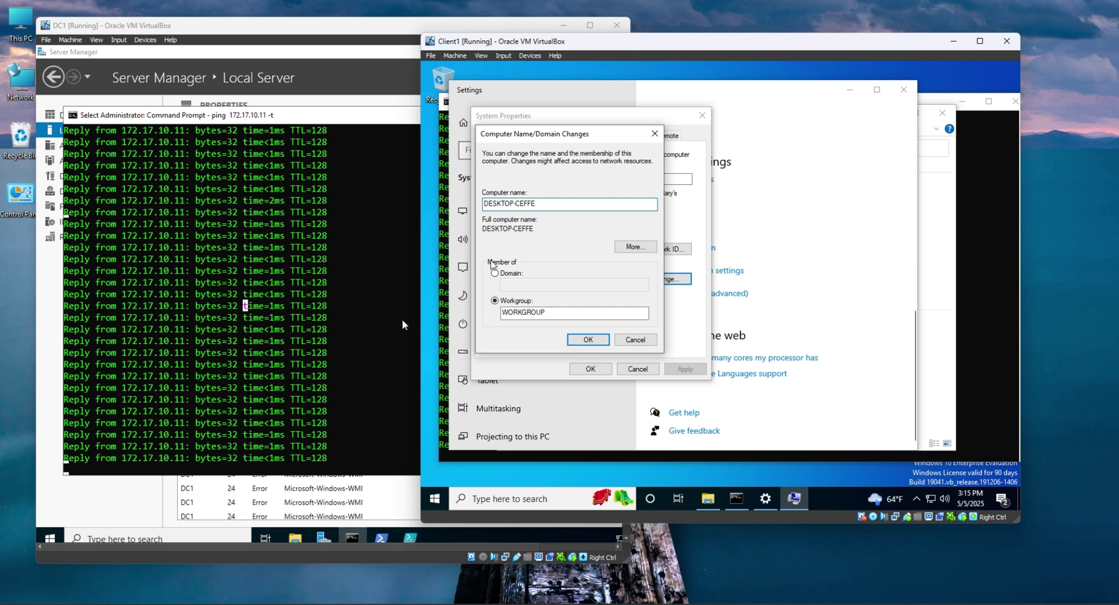
{"action": "left_click", "coordinate": [414, 212]}
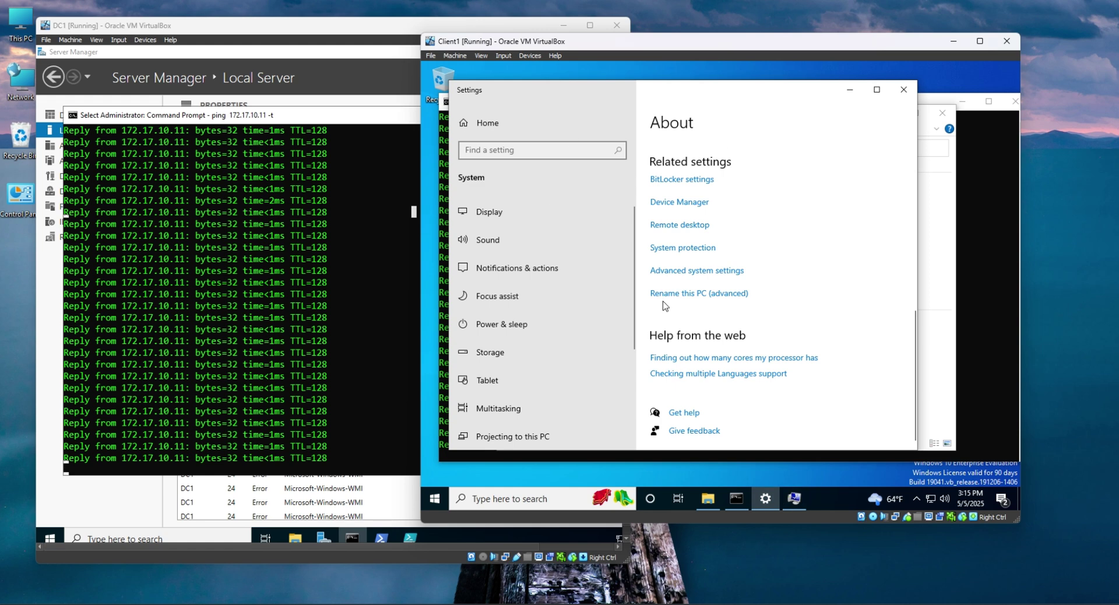
Verify Drag and Drop is Bidirectional, then erase DESKTOP-CEFFE from the Computer name field.
{"action": "left_click", "coordinate": [933, 335]}
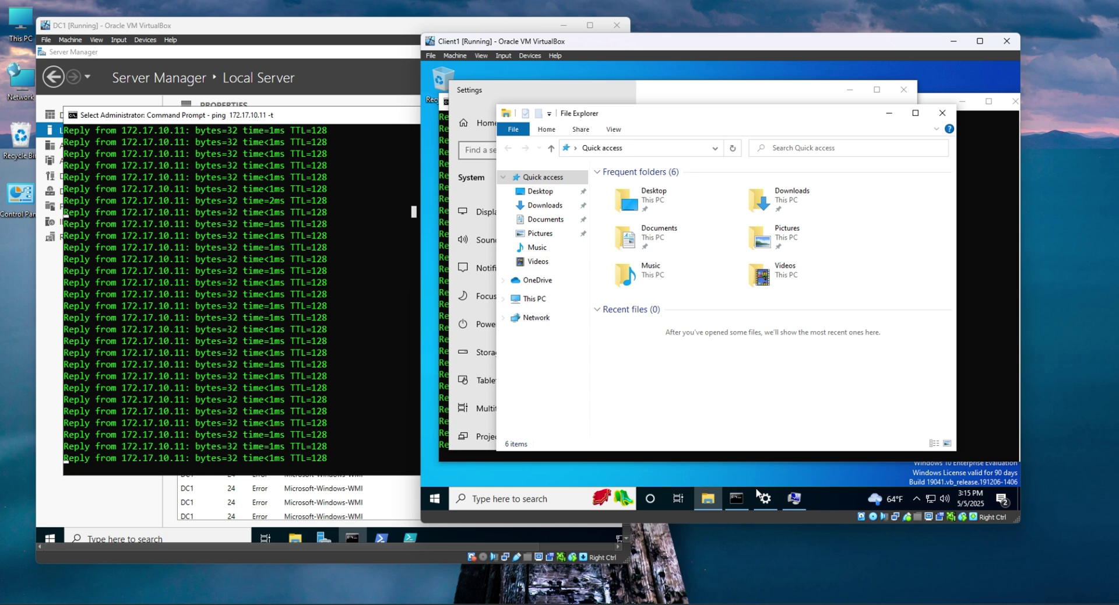
{"action": "left_click", "coordinate": [732, 499]}
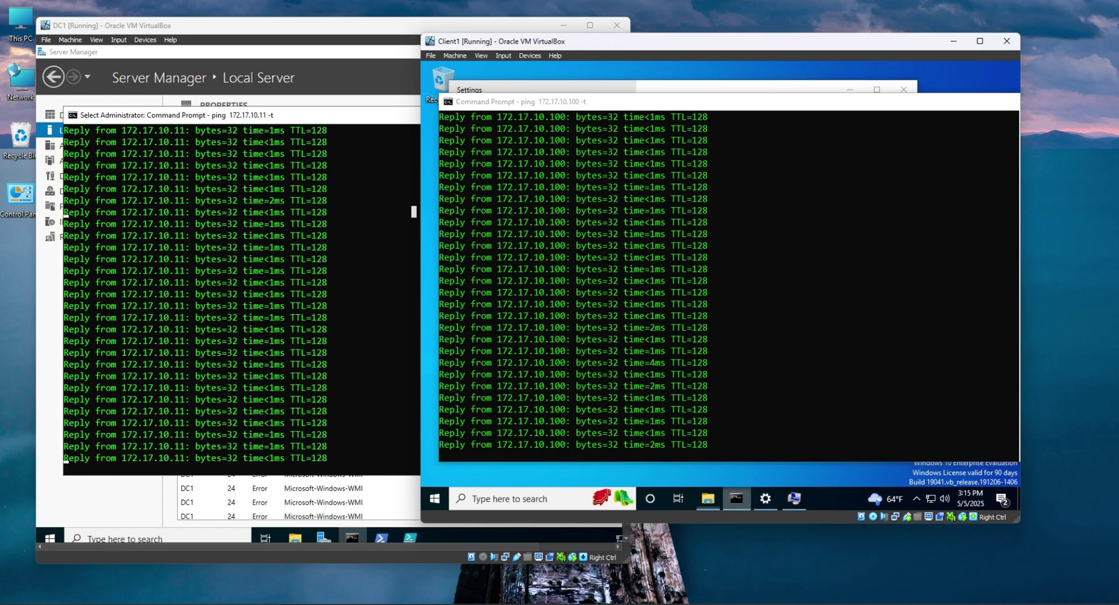
{"action": "key", "text": "alt+Tab"}
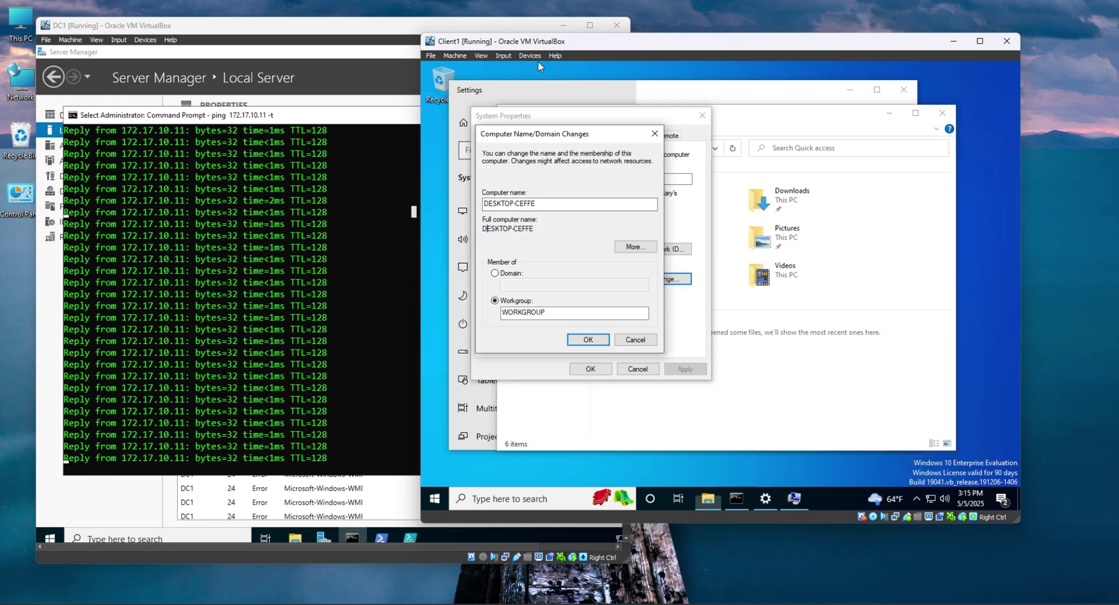
{"action": "left_click", "coordinate": [529, 56]}
{"action": "mouse_move", "coordinate": [579, 141]}
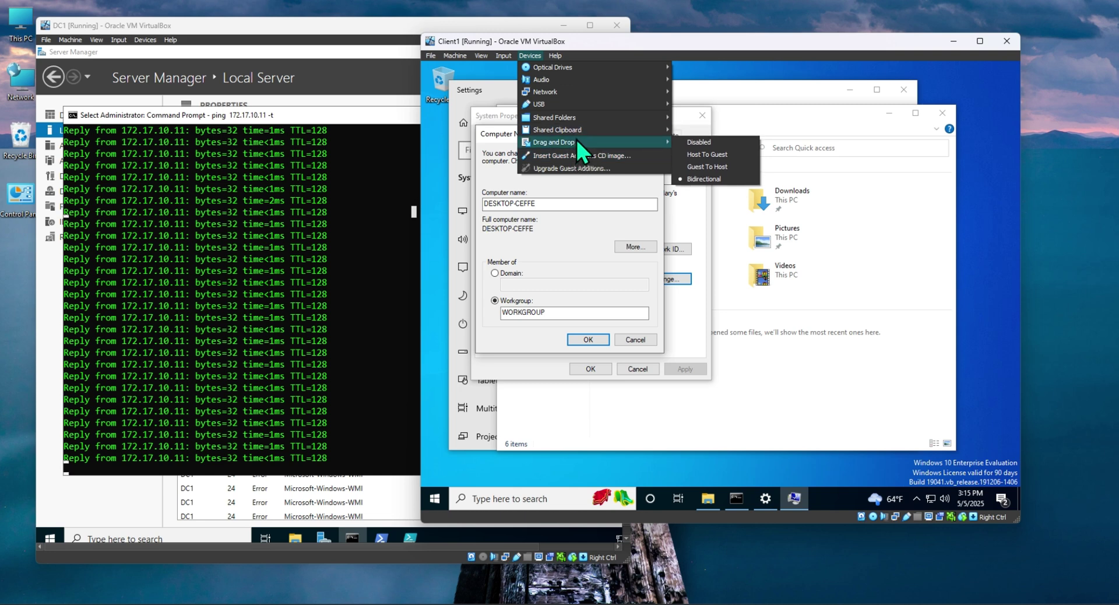
{"action": "left_click", "coordinate": [528, 56]}
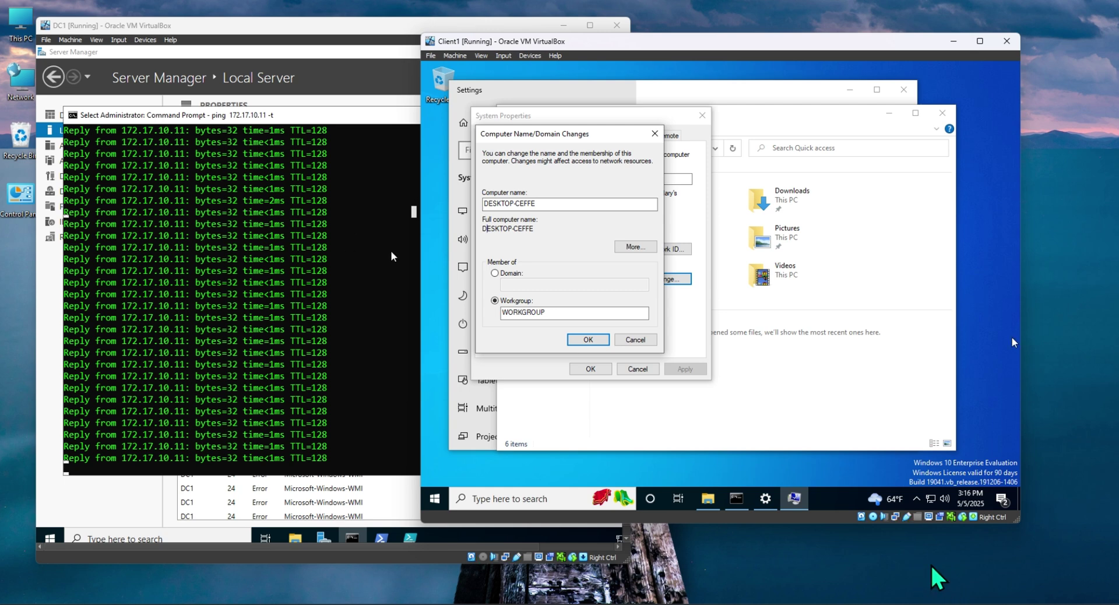
{"action": "key", "text": "ctrl+a"}
{"action": "key", "text": "BackSpace"}
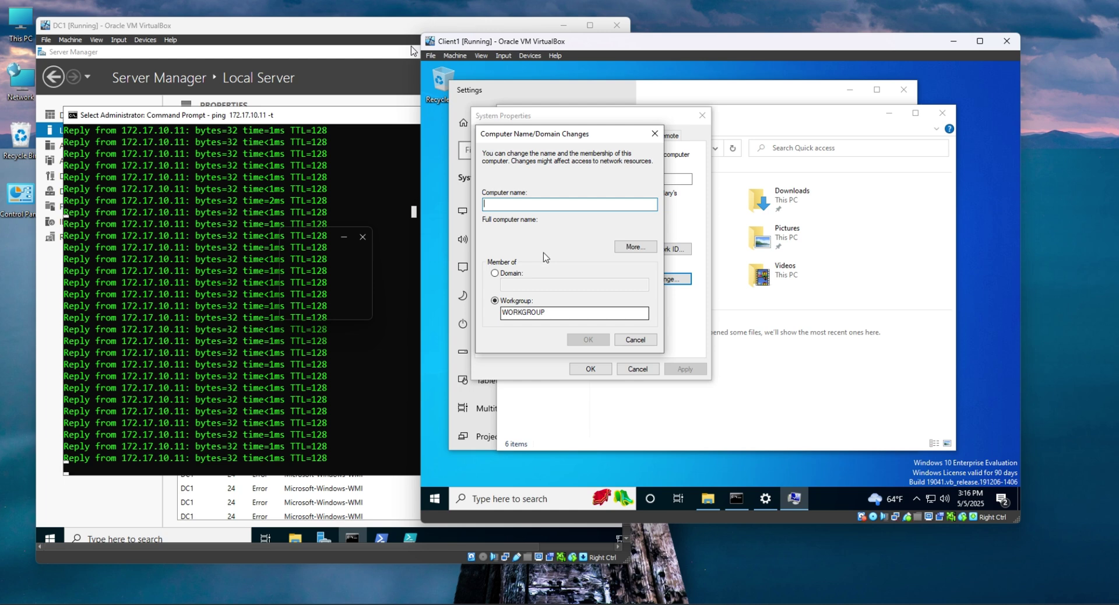
Enter client1 as the computer name.
{"action": "type", "text": "d"}
{"action": "key", "text": "BackSpace"}
{"action": "type", "text": "C"}
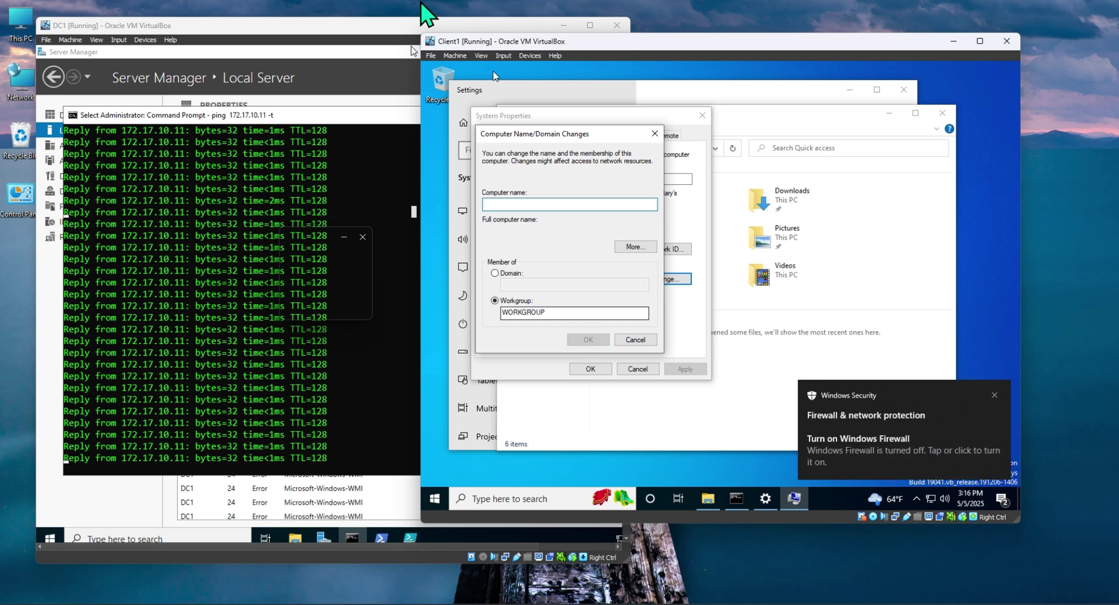
{"action": "key", "text": "BackSpace"}
{"action": "type", "text": "client1"}
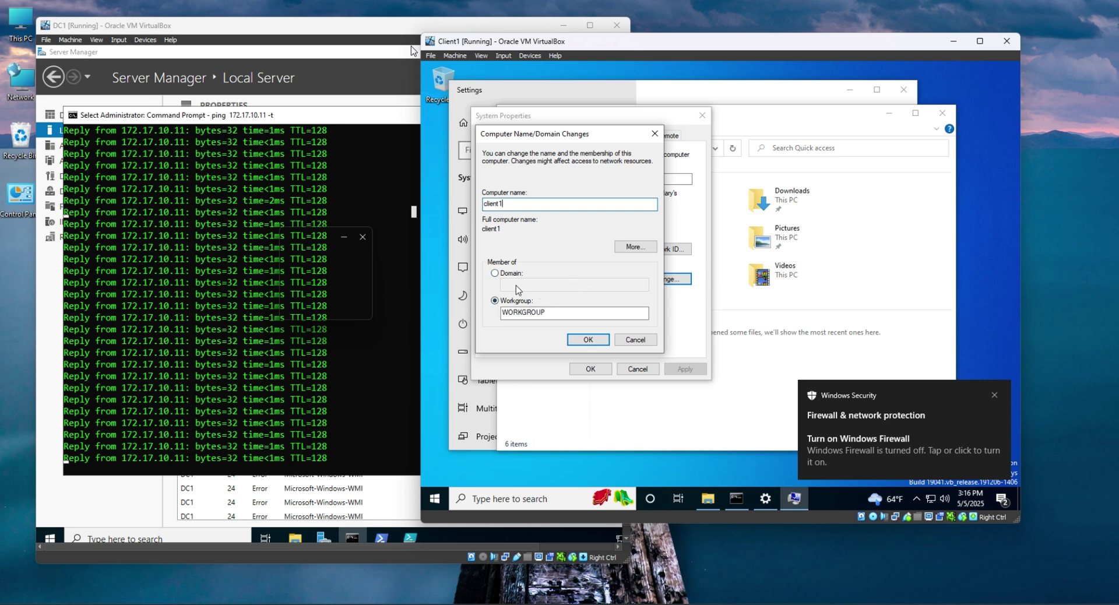
Dismiss the firewall notice, set the PC to be a Domain member, then switch to DC1.
{"action": "left_click", "coordinate": [995, 395]}
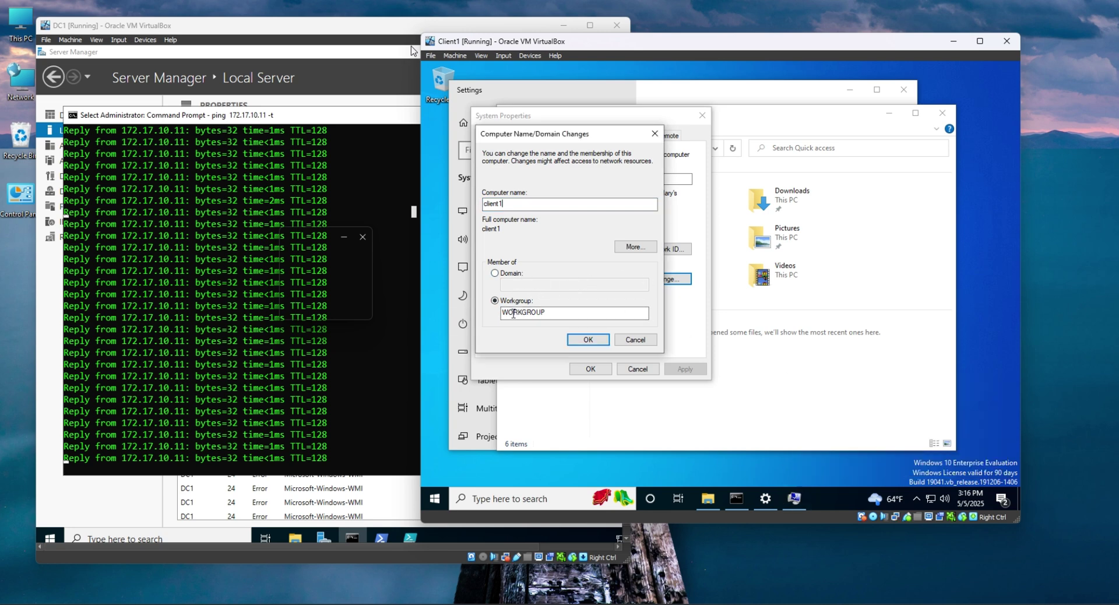
{"action": "left_click", "coordinate": [495, 274]}
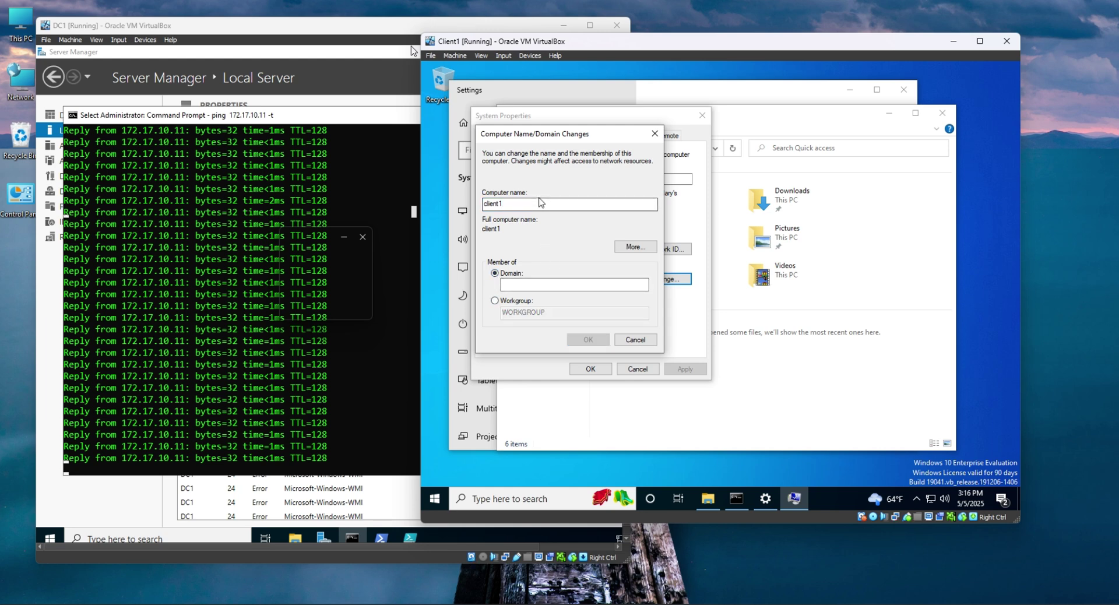
{"action": "left_click", "coordinate": [521, 284]}
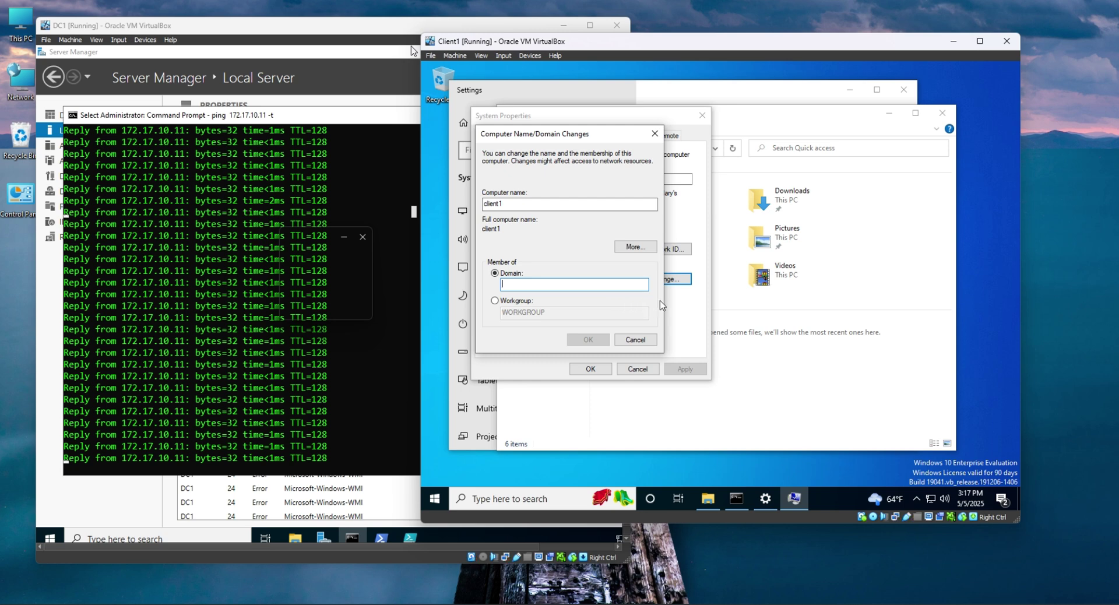
{"action": "left_click", "coordinate": [350, 118]}
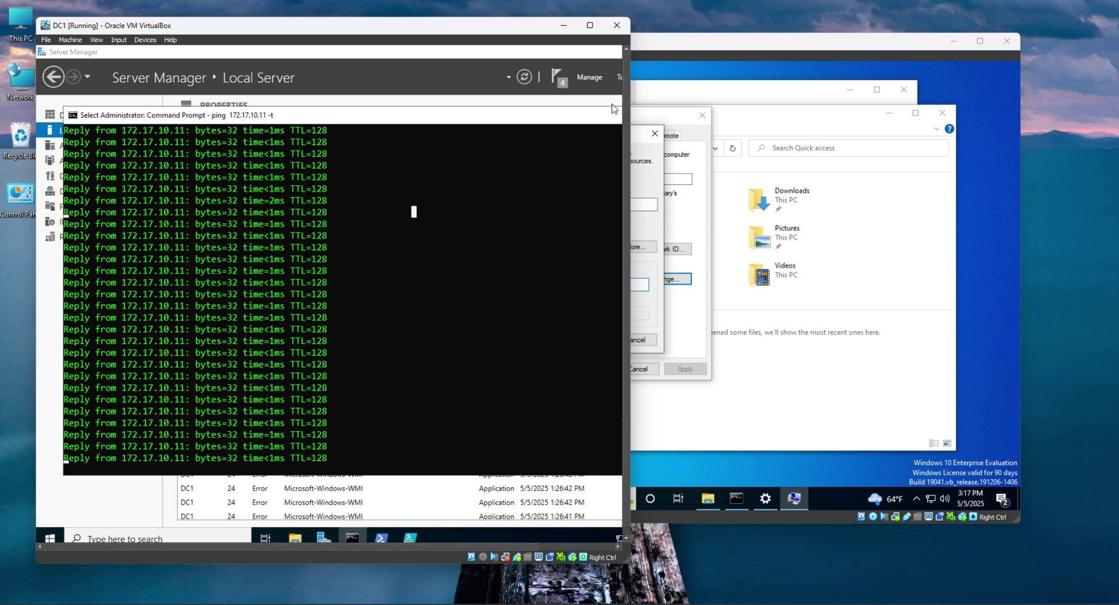
Confirm DC1's domain in Server Manager, then submit cybertek.local as Client1's domain.
{"action": "left_click_drag", "start_coordinate": [633, 110], "coordinate": [752, 109]}
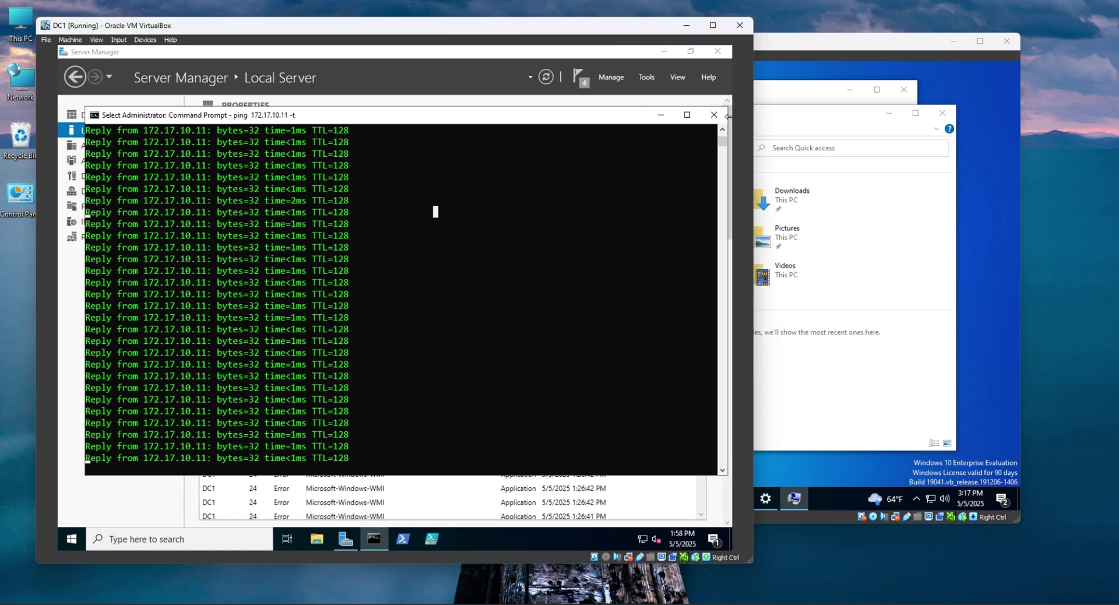
{"action": "left_click", "coordinate": [660, 116]}
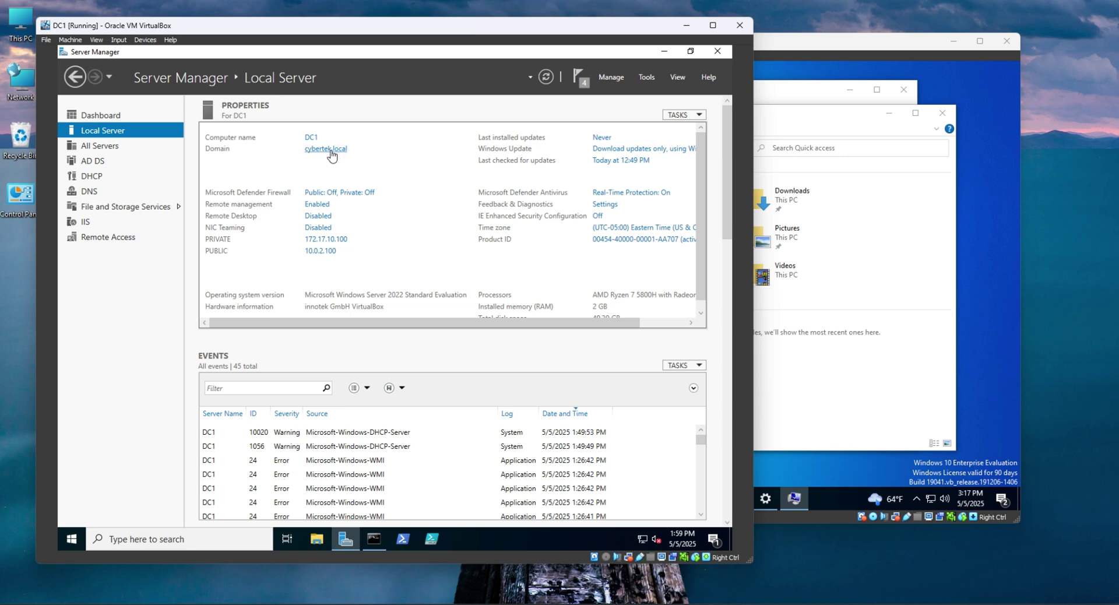
{"action": "left_click", "coordinate": [901, 332]}
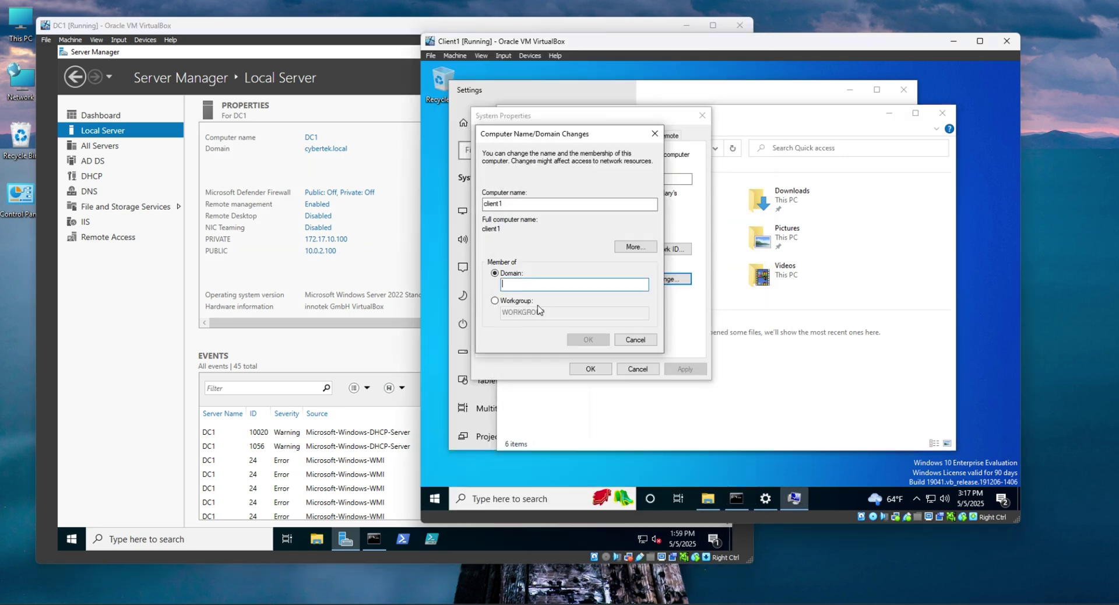
{"action": "left_click", "coordinate": [484, 330]}
{"action": "type", "text": "cyb"}
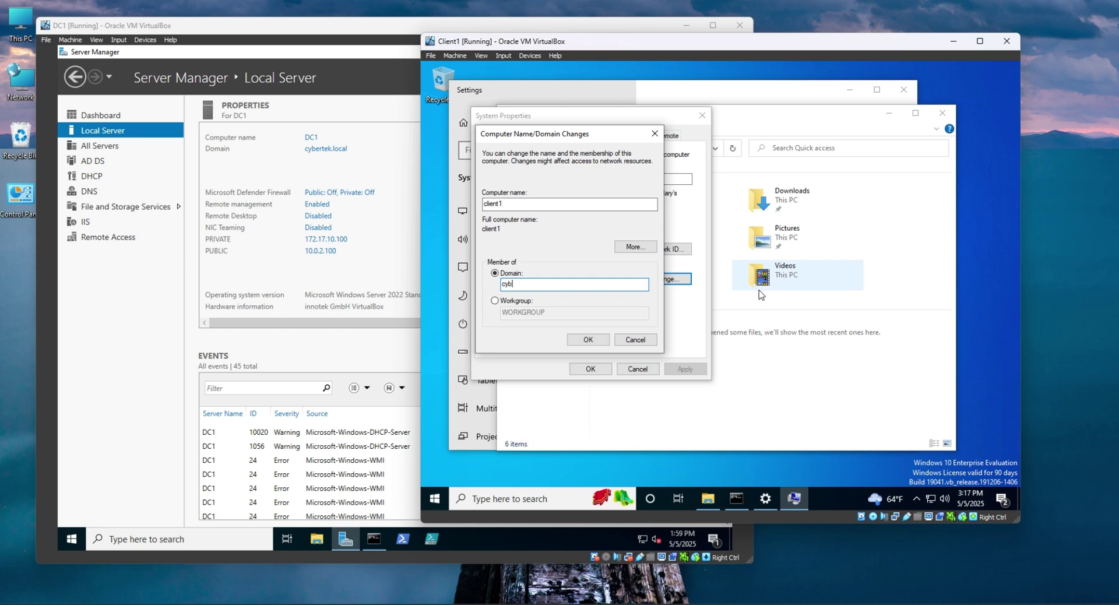
{"action": "type", "text": "ertek.local"}
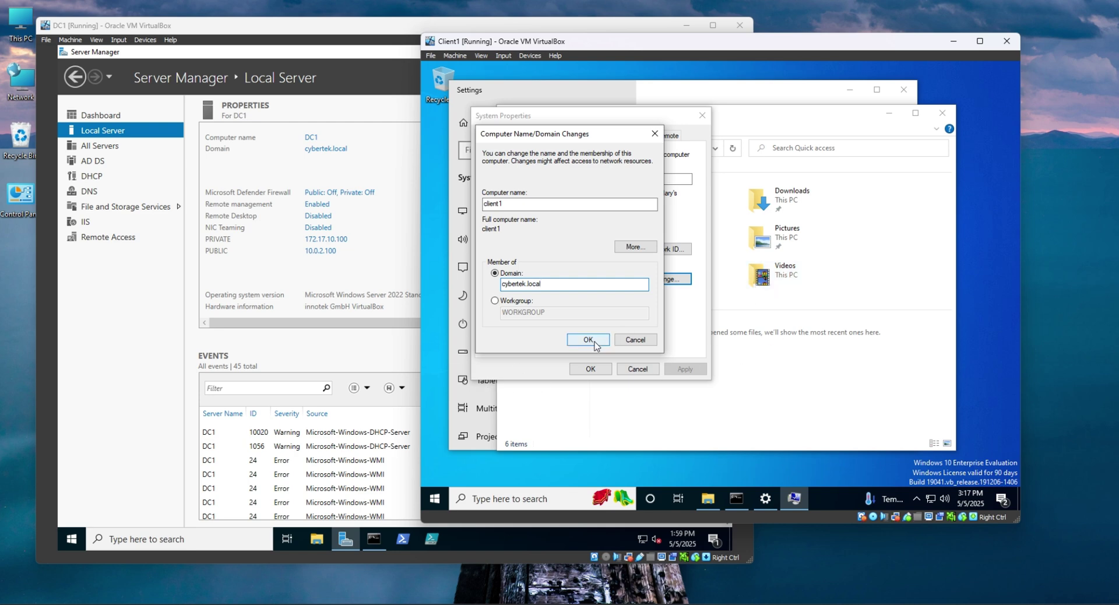
{"action": "left_click", "coordinate": [594, 341]}
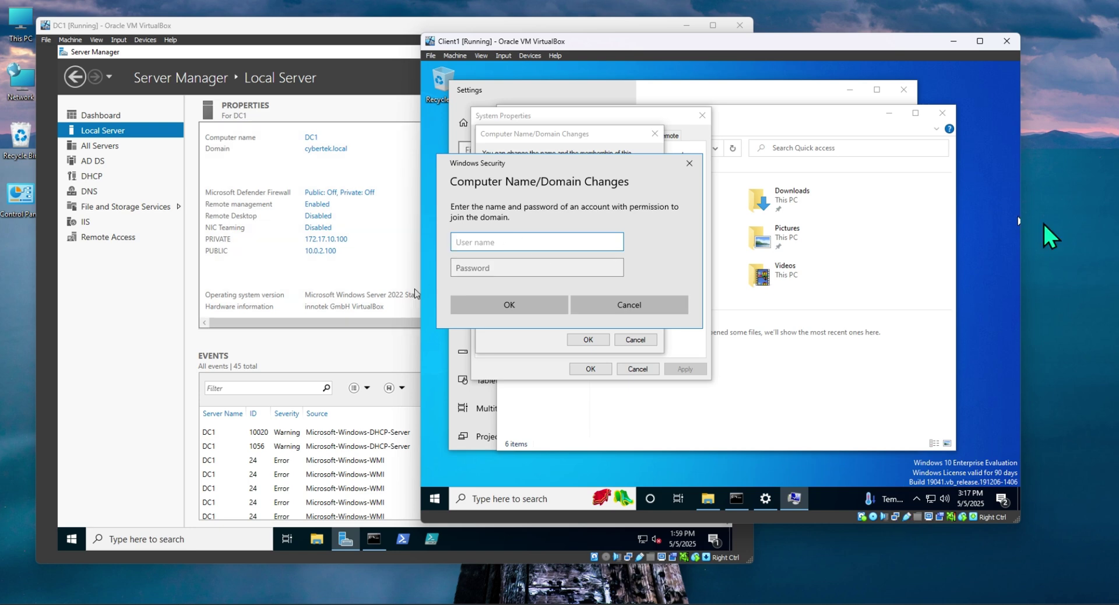
Authenticate the join as the domain administrator, acknowledge the welcome and restart notices, and close System Properties.
{"action": "type", "text": "administrator"}
{"action": "key", "text": "Tab"}
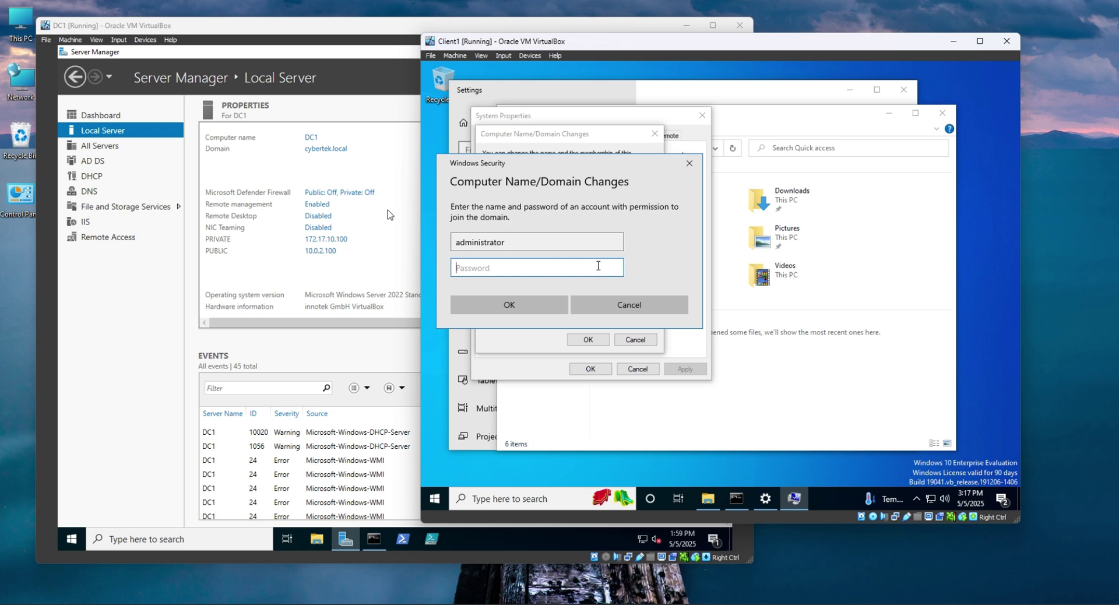
{"action": "type", "text": "P"}
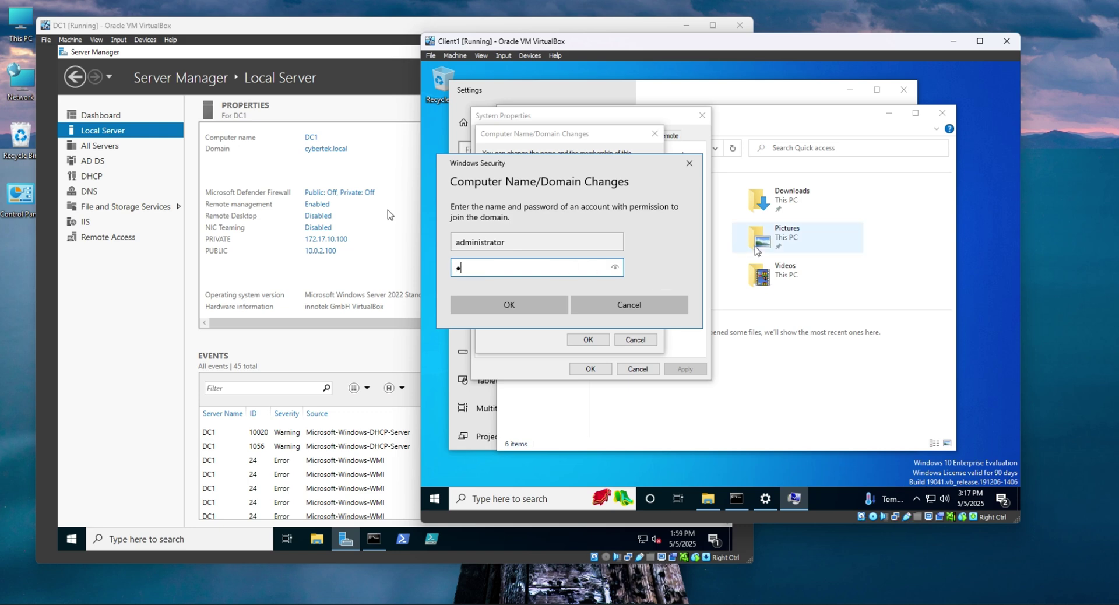
{"action": "type", "text": "@ssw0rd"}
{"action": "key", "text": "Return"}
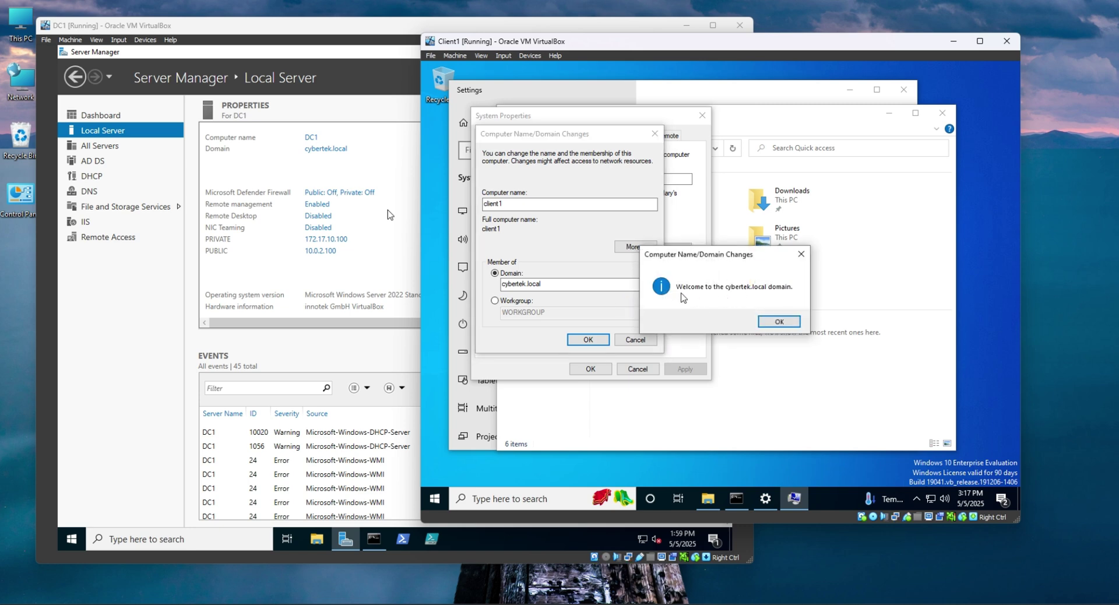
{"action": "left_click", "coordinate": [780, 323]}
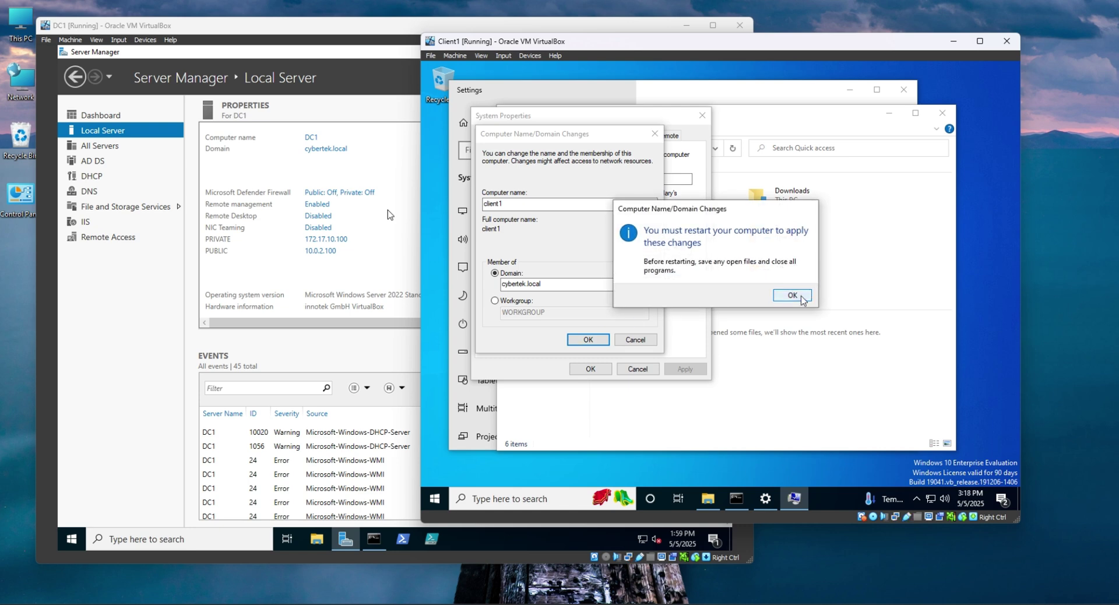
{"action": "left_click", "coordinate": [794, 295]}
{"action": "left_click", "coordinate": [590, 369]}
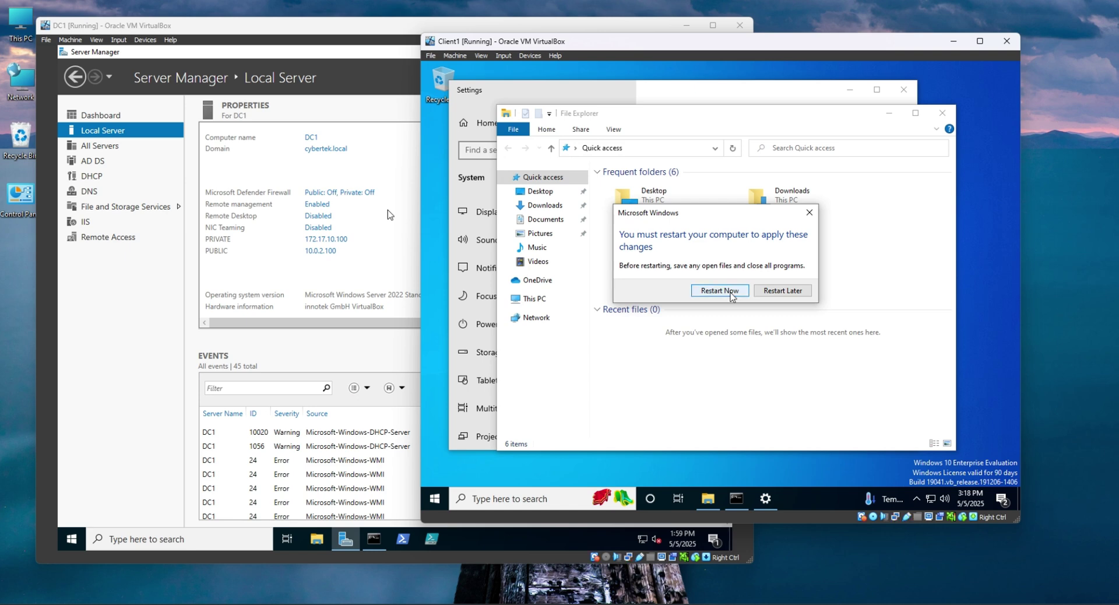
Restart Client1 now and pick Other user on the sign-in screen after reboot.
{"action": "left_click", "coordinate": [738, 291]}
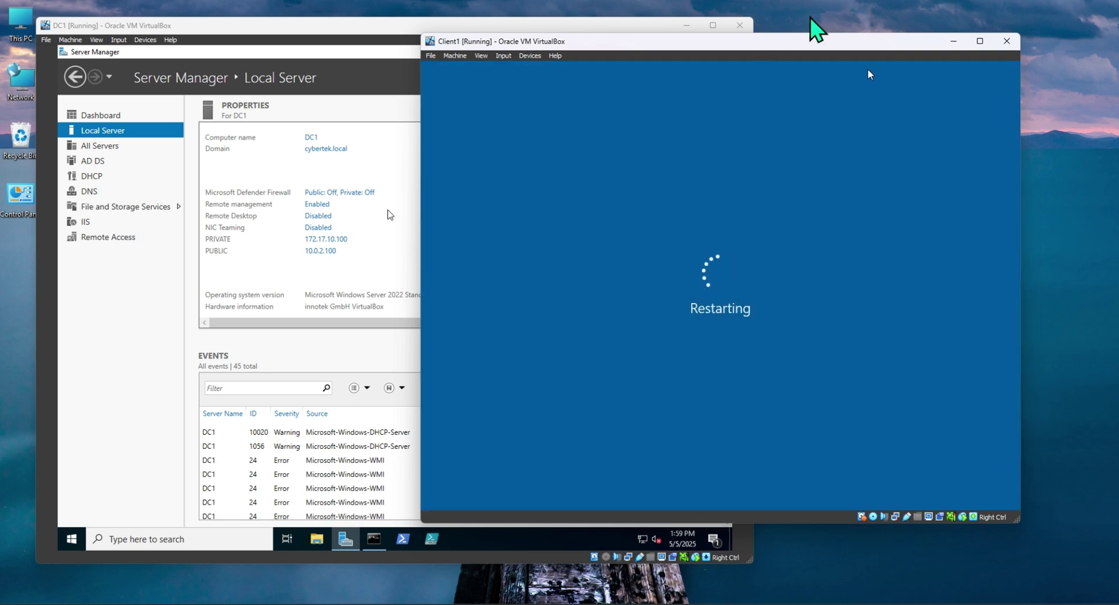
{"action": "mouse_move", "coordinate": [802, 40]}
{"action": "left_mouse_down"}
{"action": "mouse_move", "coordinate": [818, 32]}
{"action": "mouse_move", "coordinate": [783, 34]}
{"action": "left_mouse_up"}
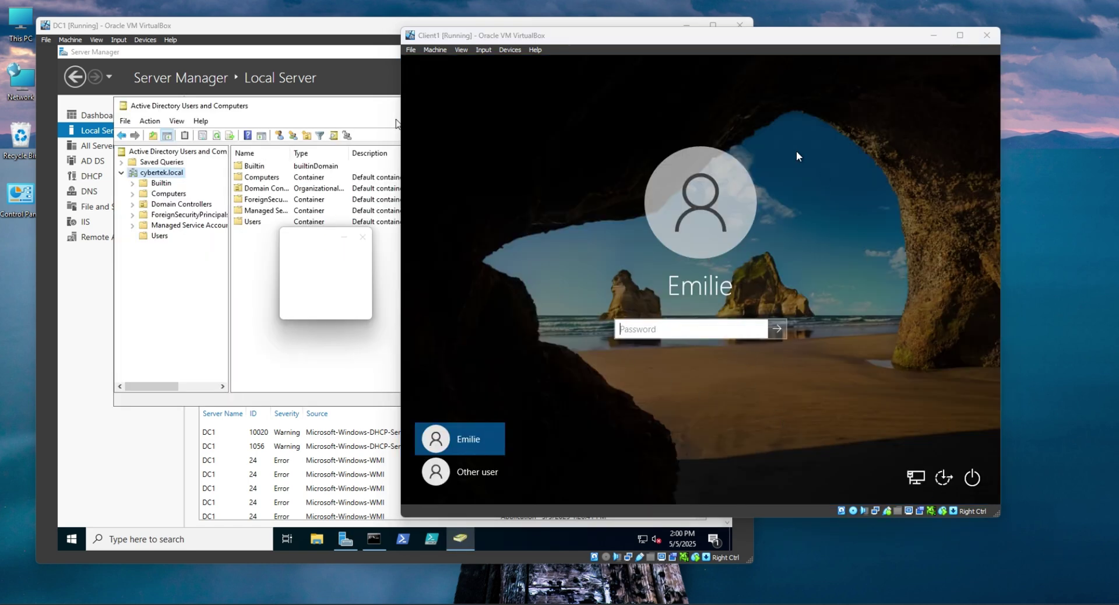
{"action": "mouse_move", "coordinate": [667, 32]}
{"action": "left_mouse_down"}
{"action": "mouse_move", "coordinate": [713, 45]}
{"action": "mouse_move", "coordinate": [685, 35]}
{"action": "left_mouse_up"}
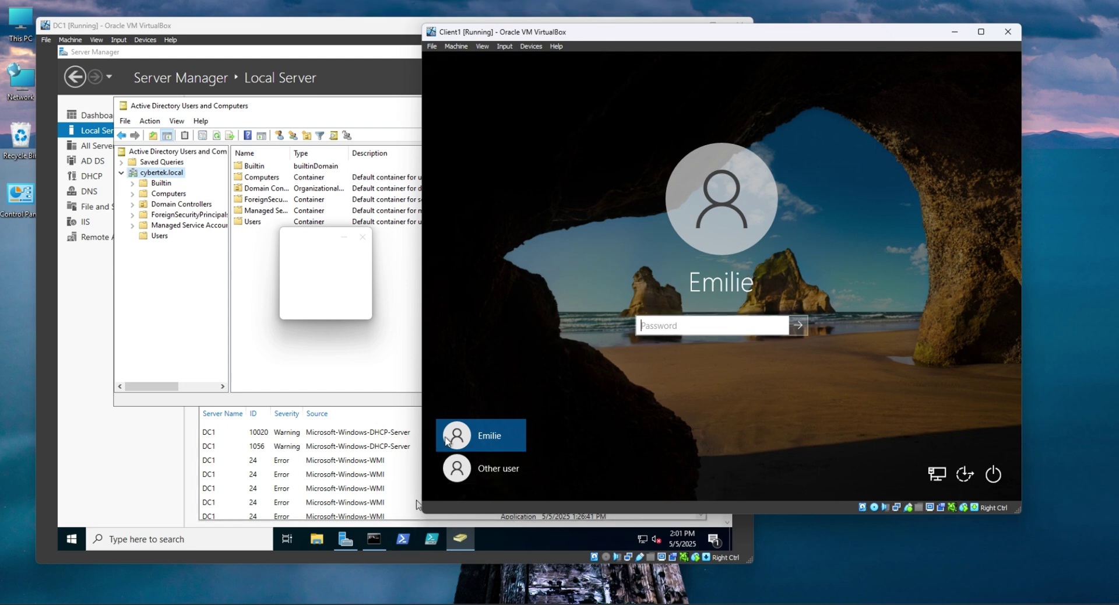
{"action": "left_click", "coordinate": [498, 470]}
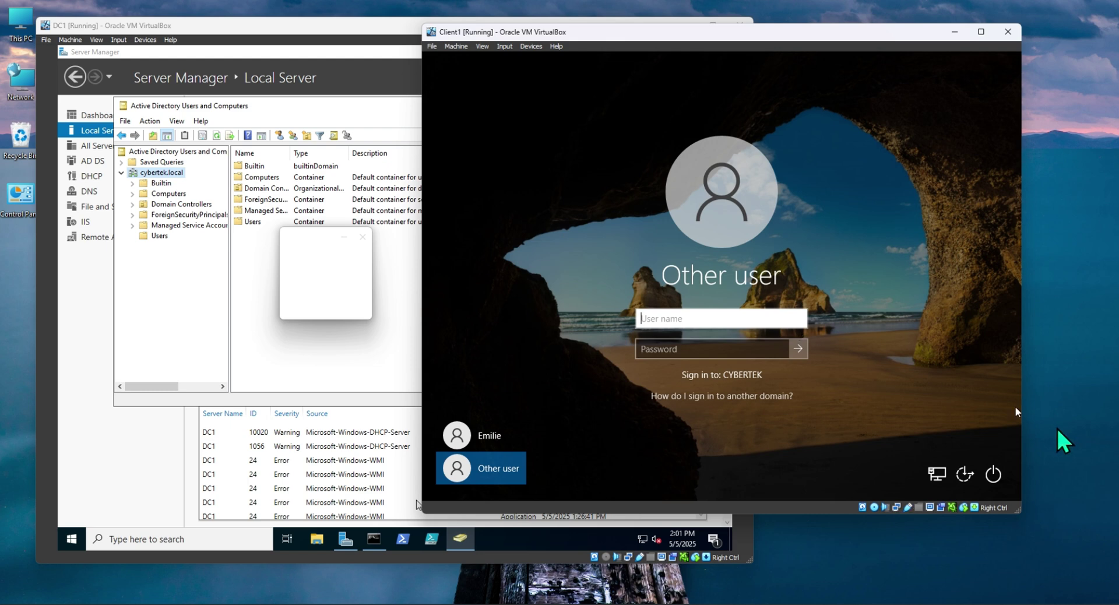
Enter cybertek\administrator as the sign-in user name and move to the Password box.
{"action": "type", "text": "administ"}
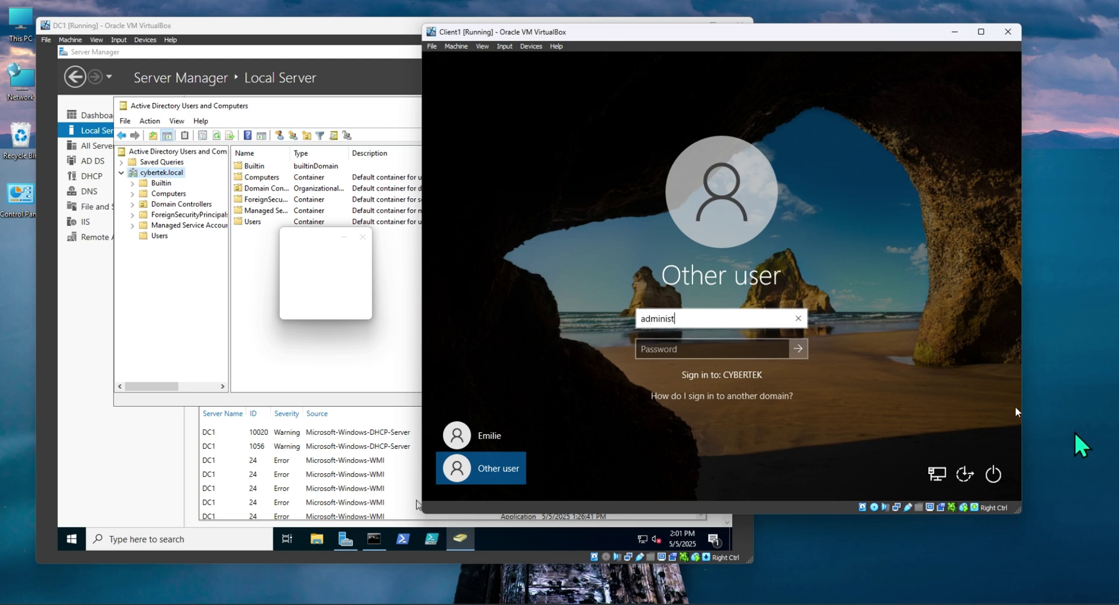
{"action": "type", "text": "ratopr"}
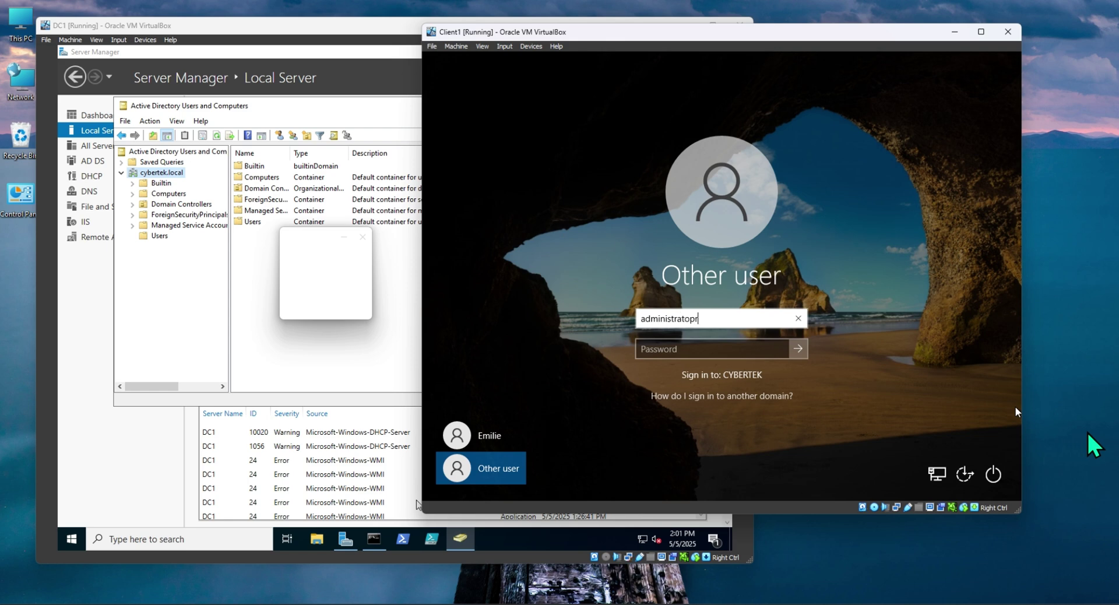
{"action": "key", "text": "BackSpace"}
{"action": "key", "text": "BackSpace"}
{"action": "type", "text": "r"}
{"action": "key", "text": "Tab"}
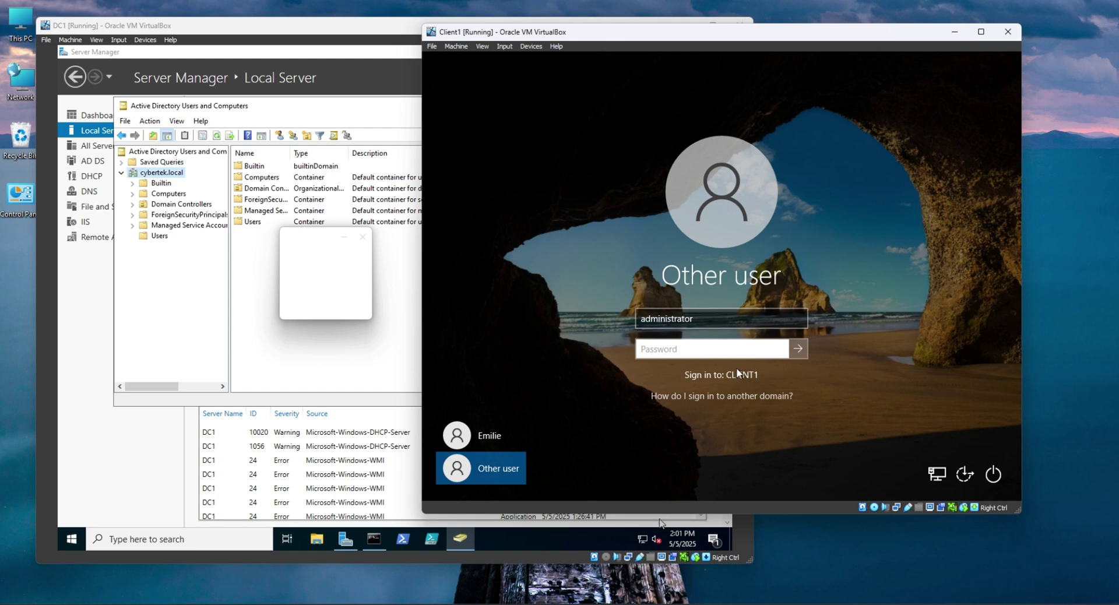
{"action": "left_click", "coordinate": [723, 321]}
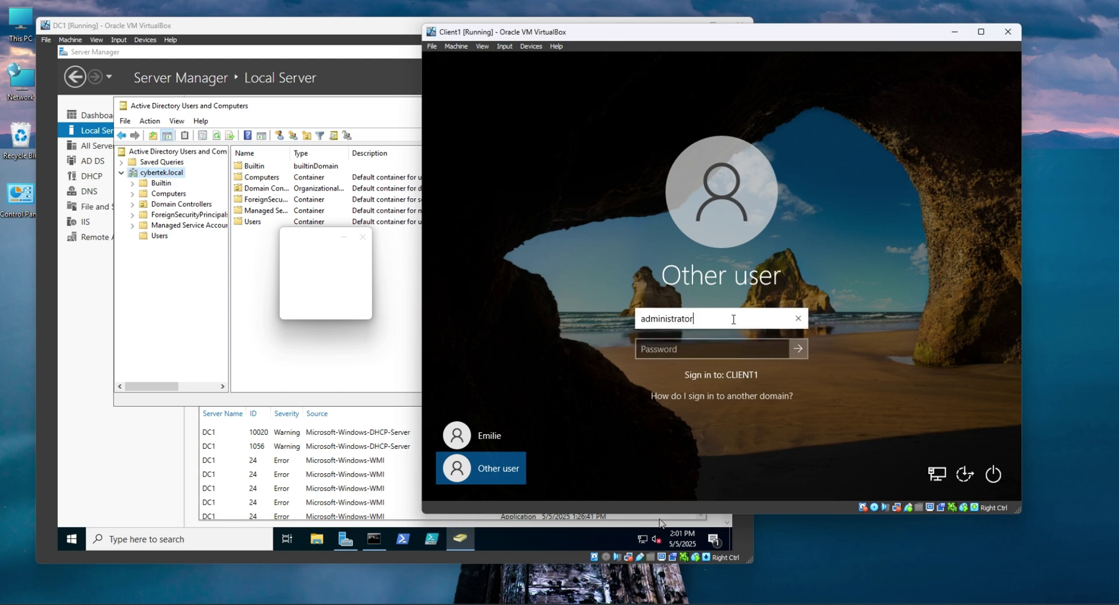
{"action": "double_click", "coordinate": [637, 319]}
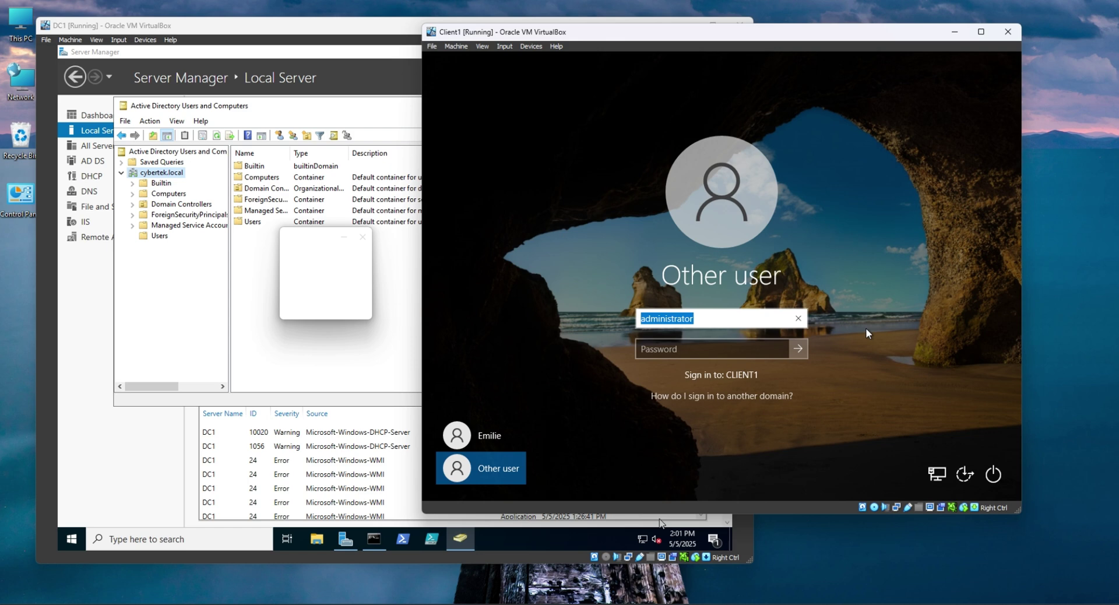
{"action": "key", "text": "Home"}
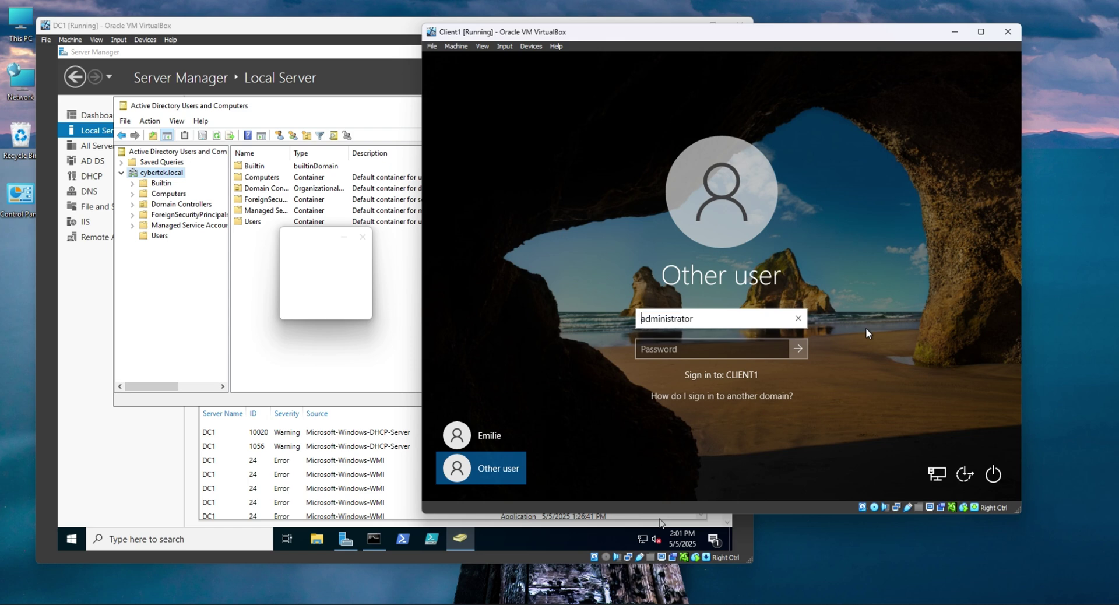
{"action": "type", "text": "cyber"}
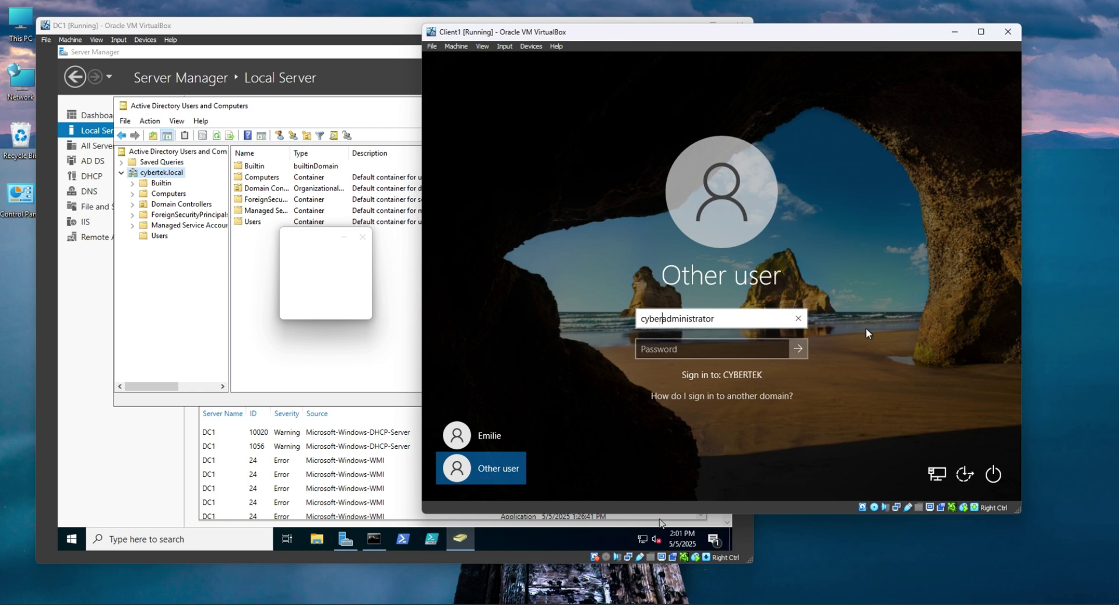
{"action": "type", "text": "tek."}
{"action": "key", "text": "BackSpace"}
{"action": "type", "text": "\\"}
{"action": "key", "text": "Tab"}
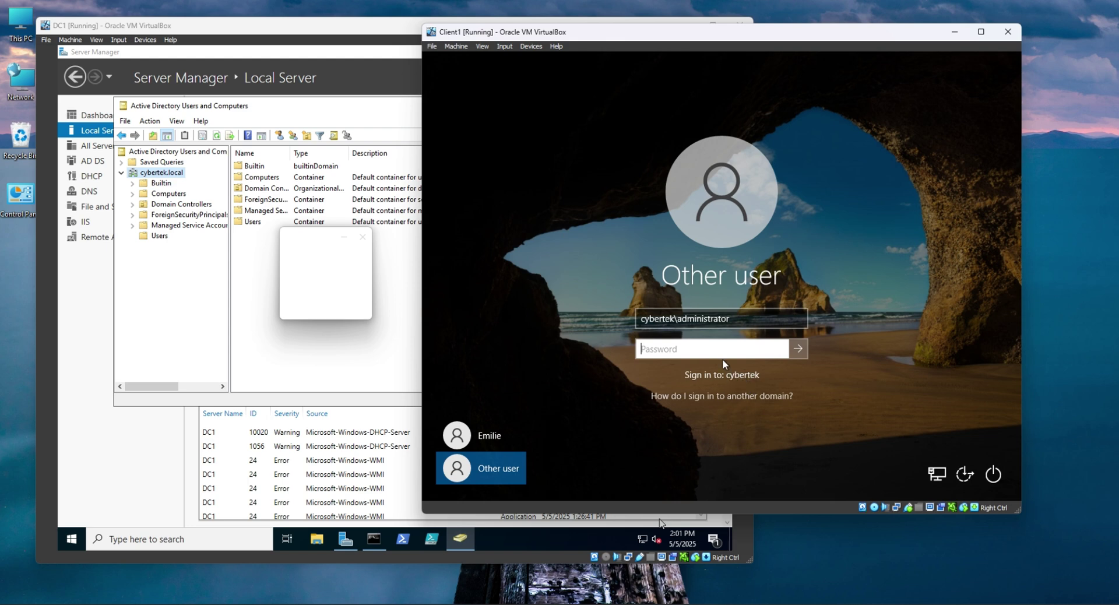
{"action": "key", "text": "shift+Tab"}
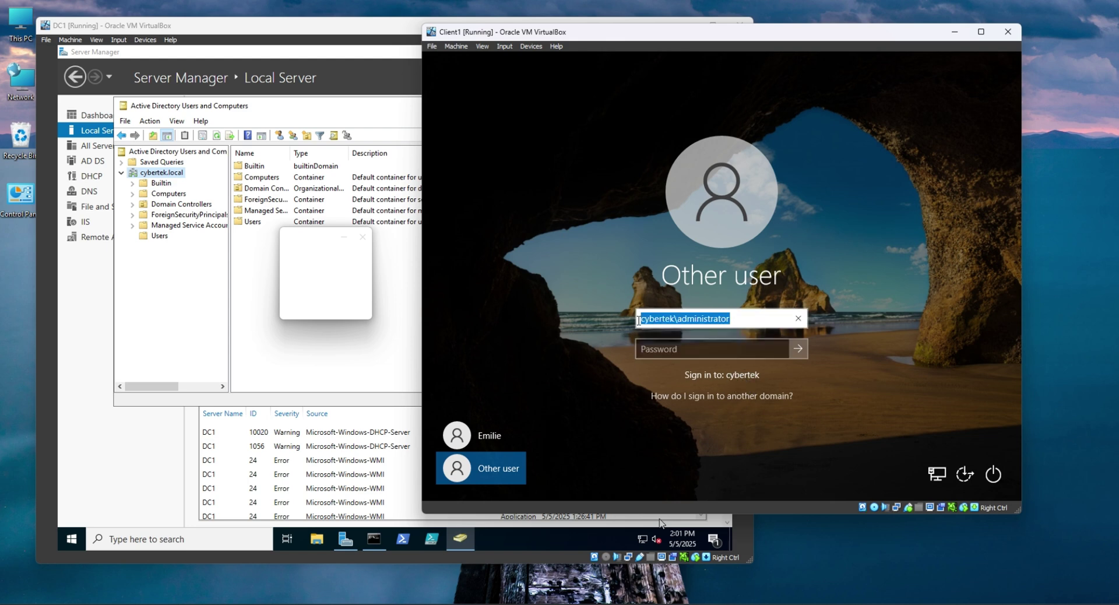
{"action": "left_click", "coordinate": [686, 355]}
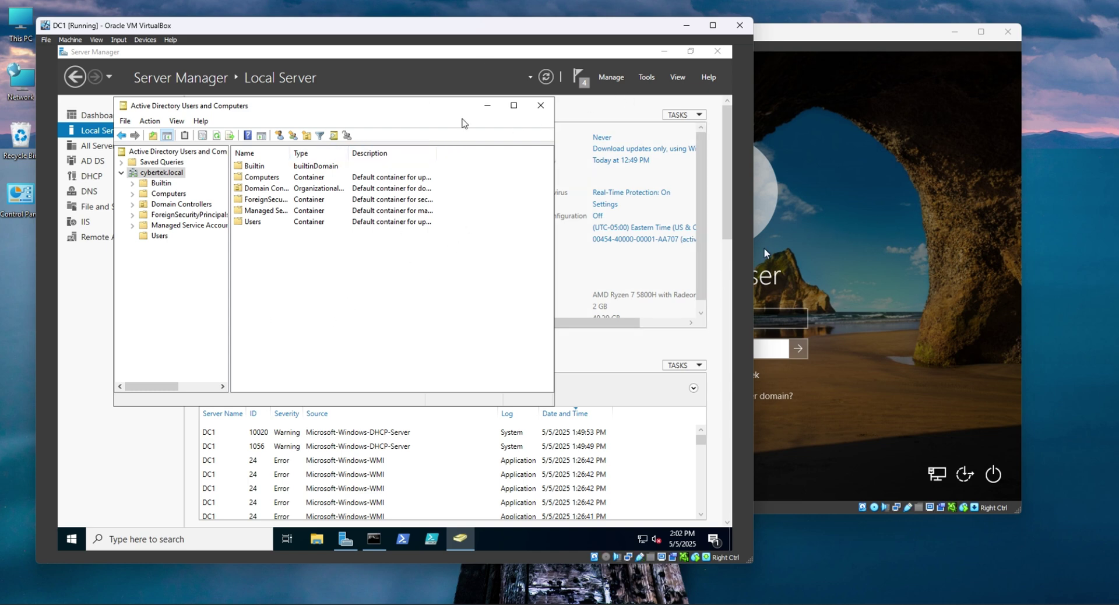
{"action": "left_click_drag", "start_coordinate": [456, 108], "coordinate": [439, 127]}
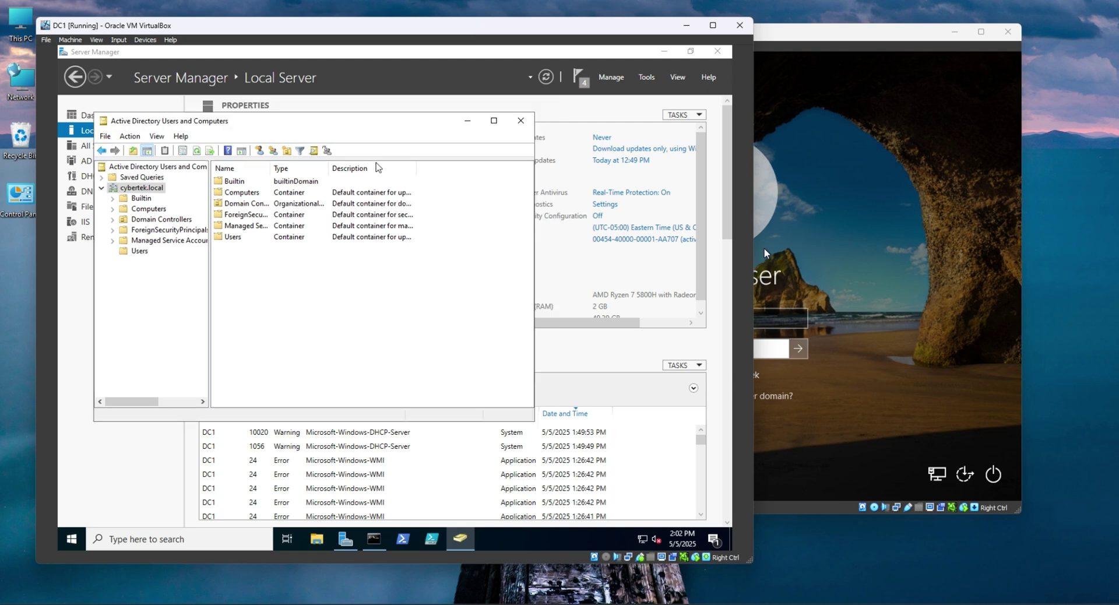
{"action": "left_click", "coordinate": [521, 120]}
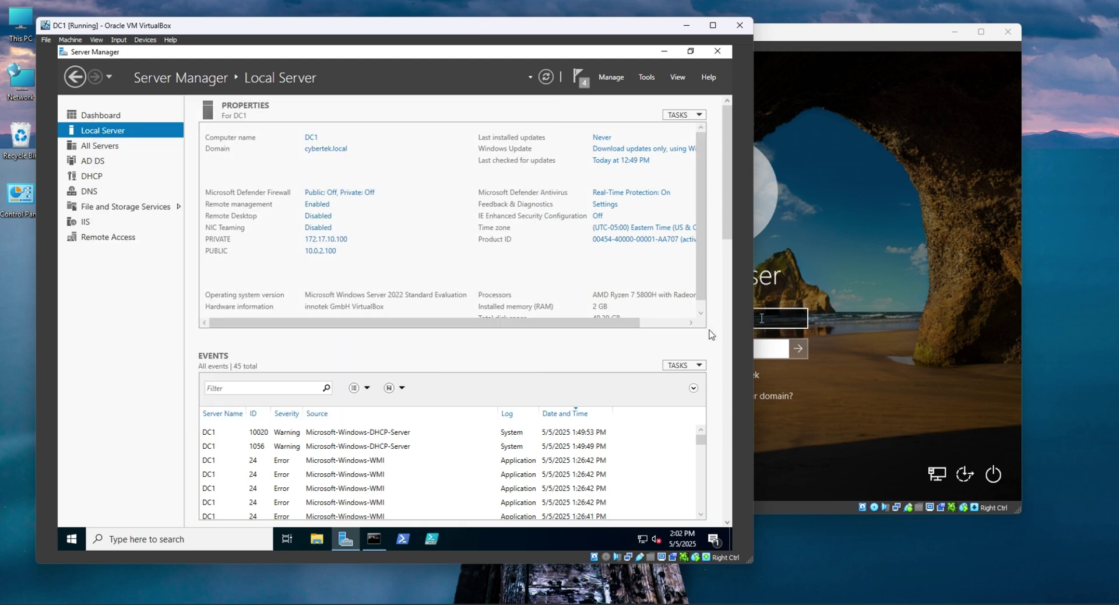
{"action": "left_click", "coordinate": [850, 306]}
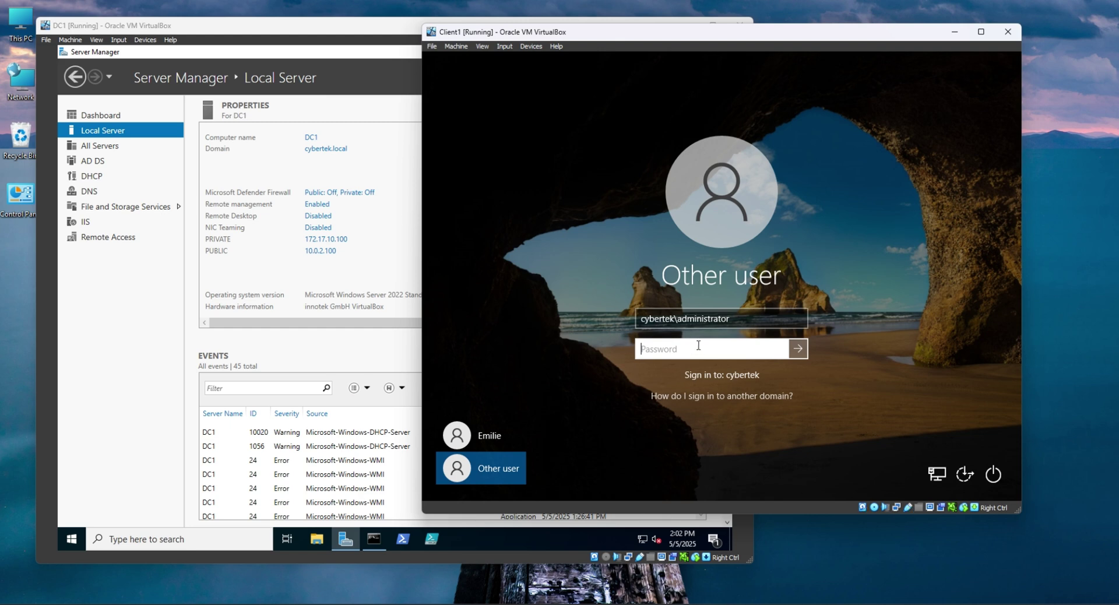
{"action": "left_click", "coordinate": [421, 293]}
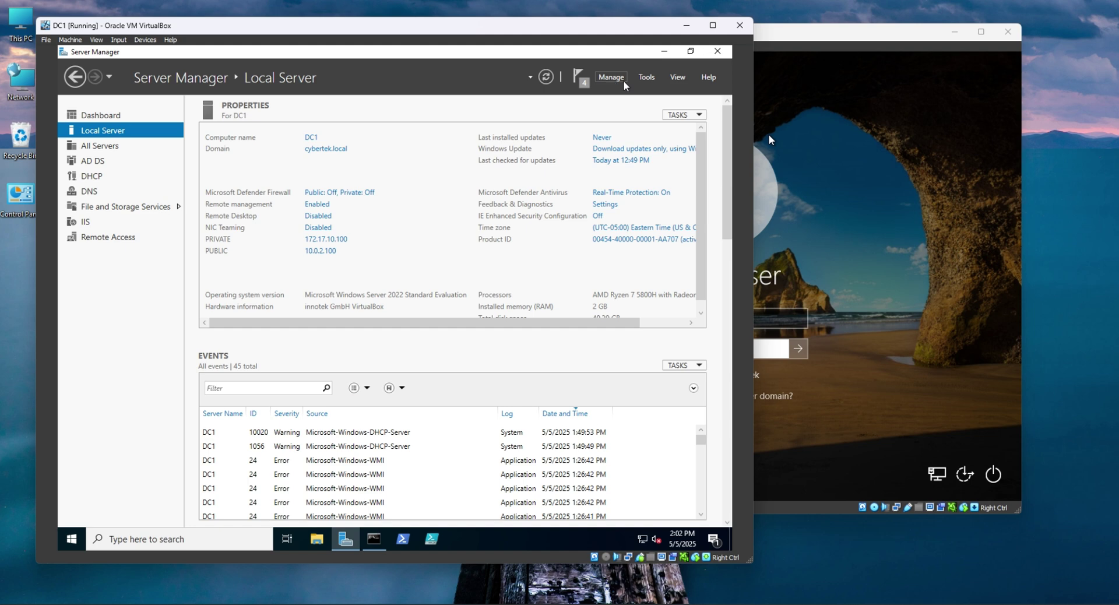
{"action": "left_click", "coordinate": [647, 85]}
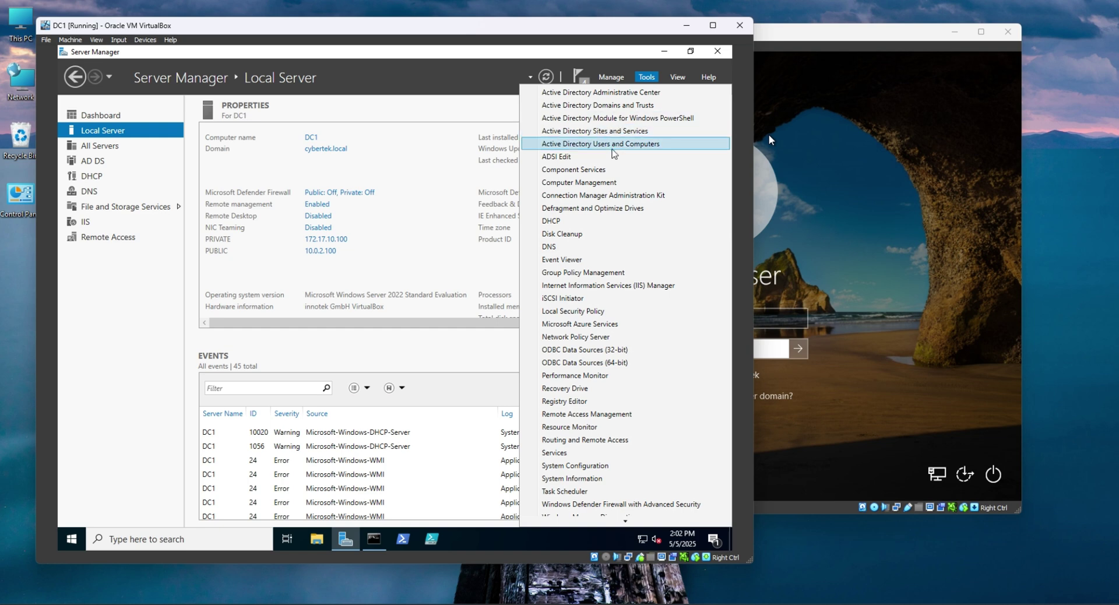
{"action": "left_click", "coordinate": [613, 145]}
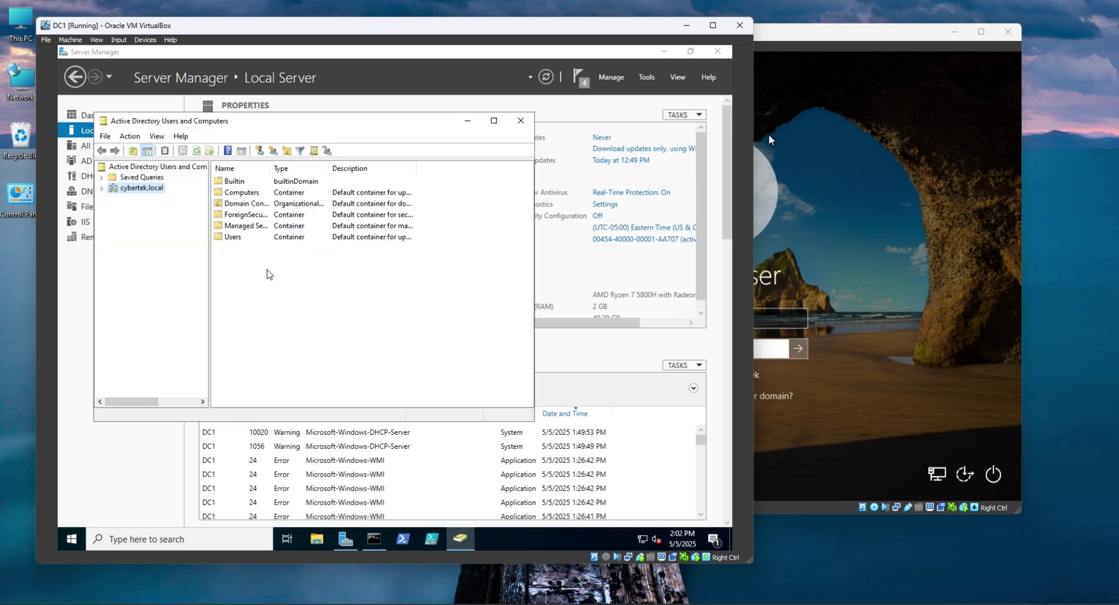
{"action": "left_click", "coordinate": [102, 188]}
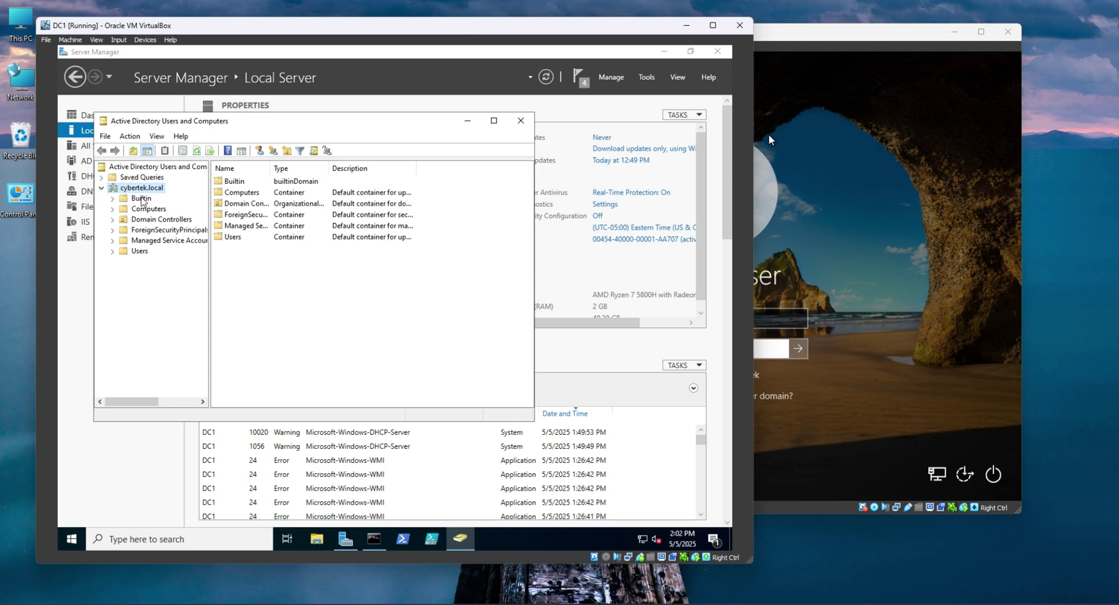
Start a new organizational unit under the cybertek.local domain.
{"action": "right_click", "coordinate": [135, 189]}
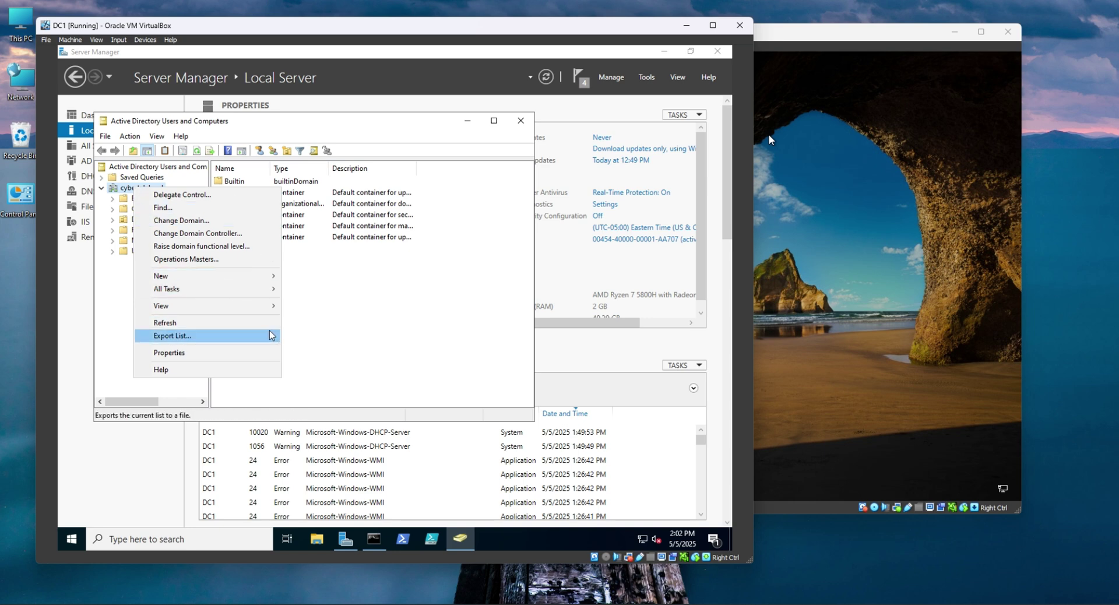
{"action": "mouse_move", "coordinate": [253, 293]}
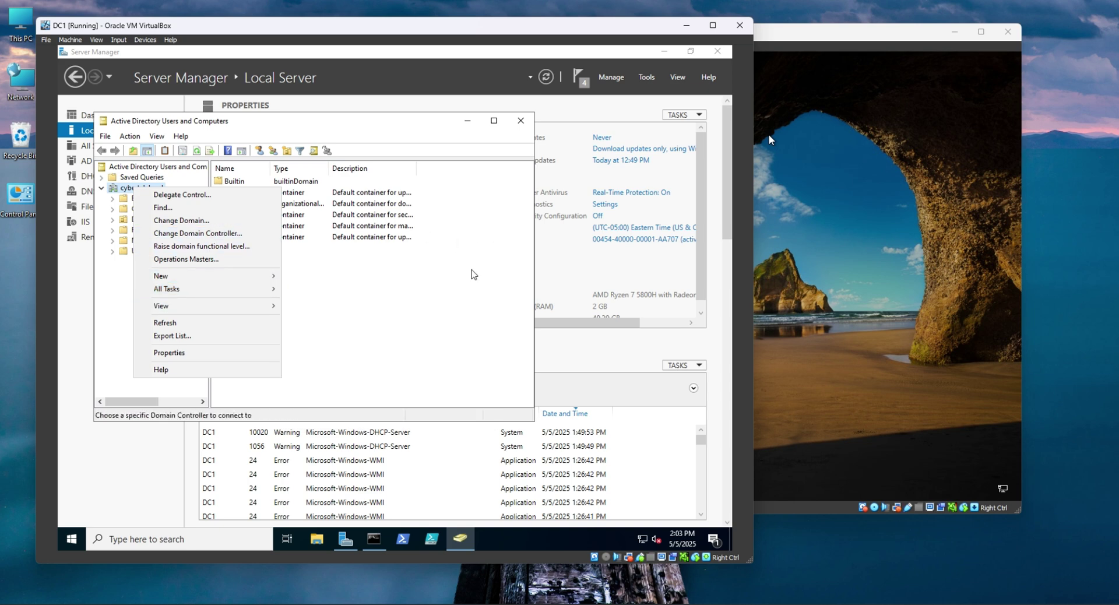
{"action": "left_click", "coordinate": [474, 274]}
{"action": "right_click", "coordinate": [136, 189]}
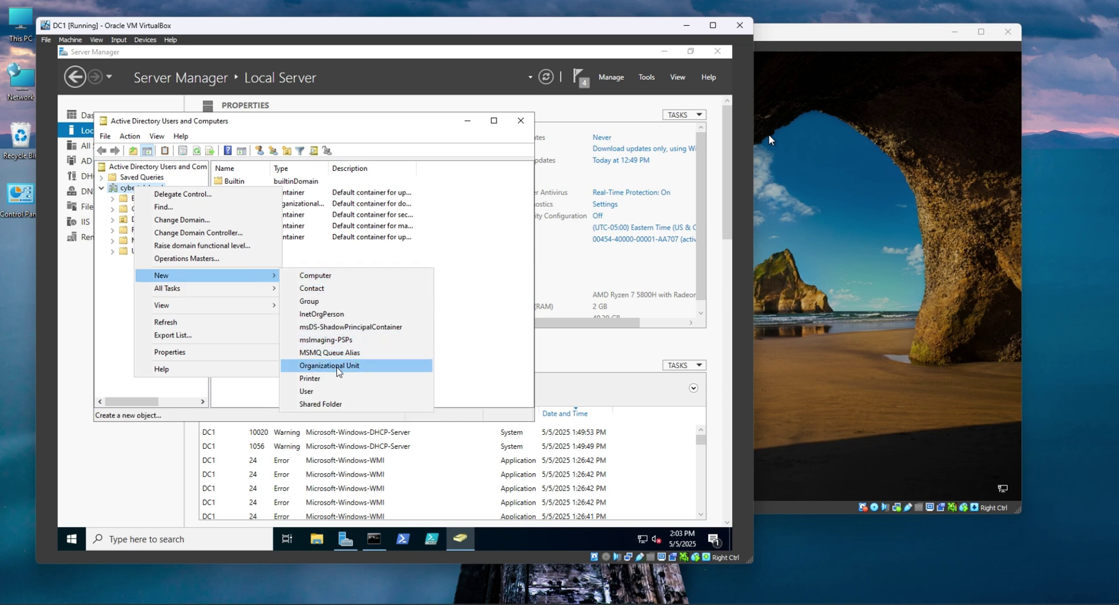
{"action": "left_click", "coordinate": [334, 371]}
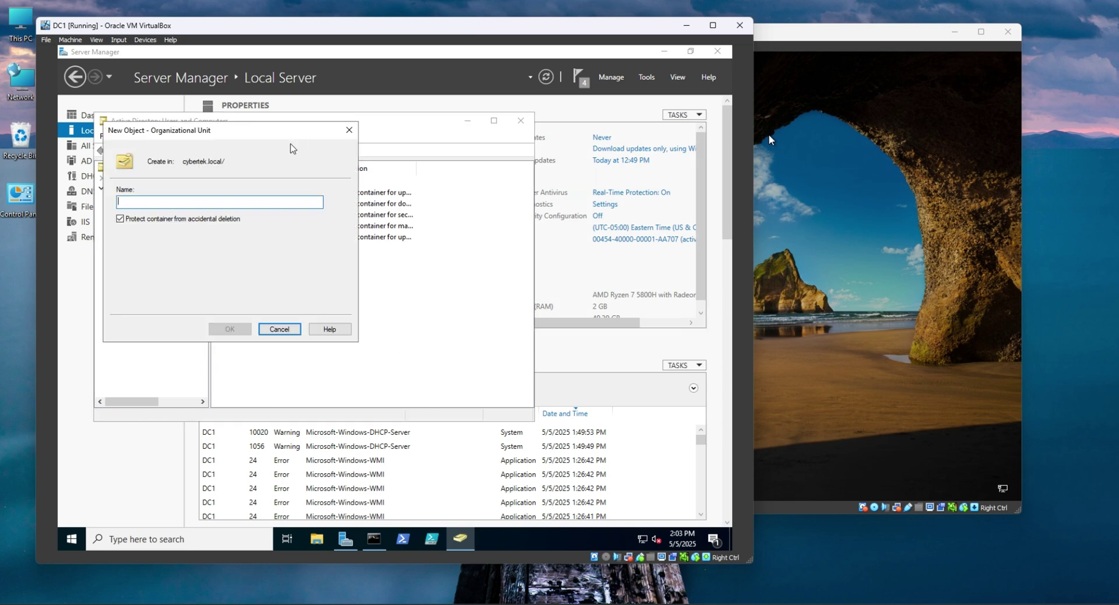
Name the unit _Admins, keep accidental-deletion protection on, and create it.
{"action": "left_click_drag", "start_coordinate": [302, 134], "coordinate": [411, 145]}
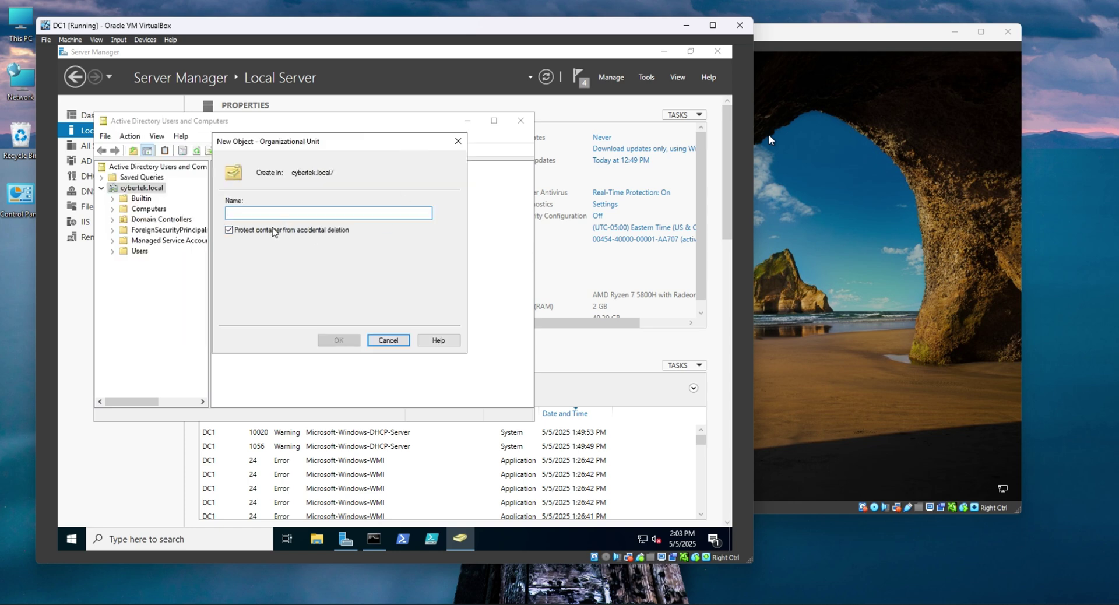
{"action": "left_click", "coordinate": [269, 231]}
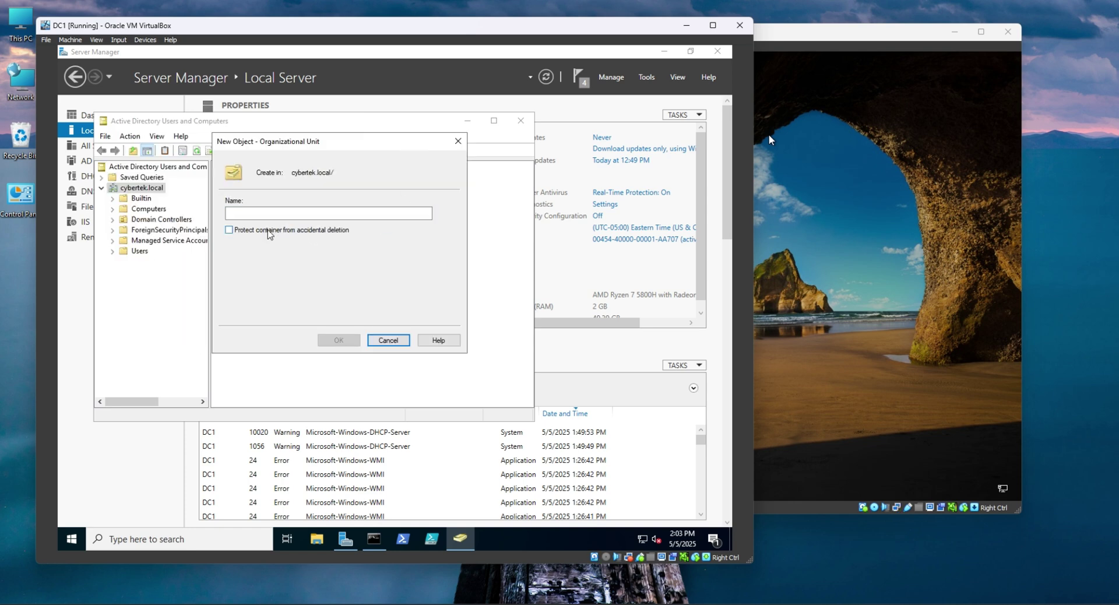
{"action": "left_click", "coordinate": [268, 231]}
{"action": "left_click", "coordinate": [262, 231]}
{"action": "left_click", "coordinate": [316, 210]}
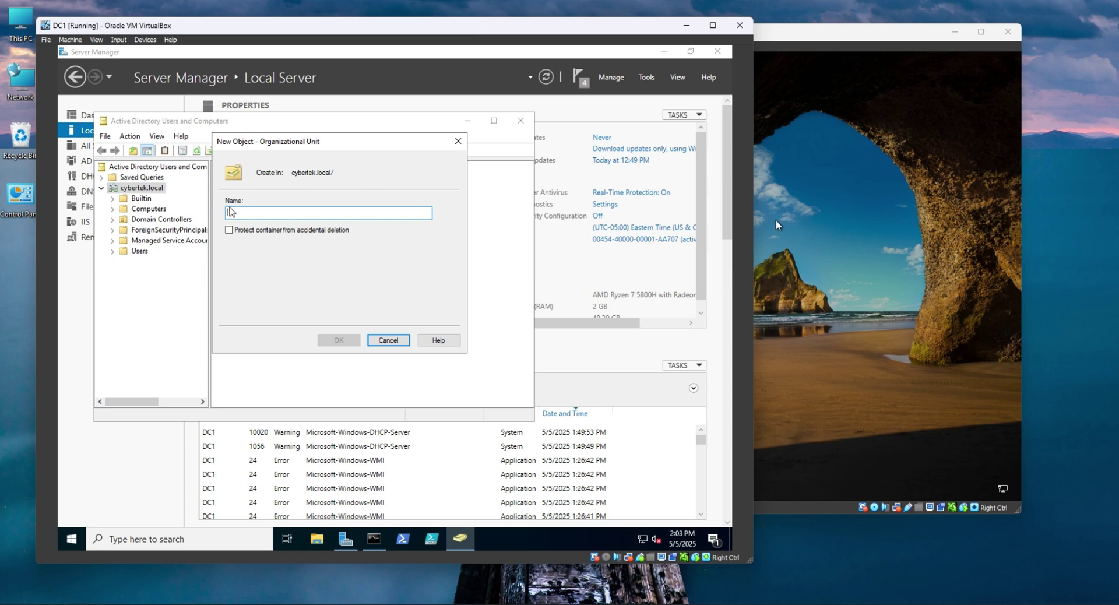
{"action": "left_click", "coordinate": [288, 230]}
{"action": "type", "text": "_A"}
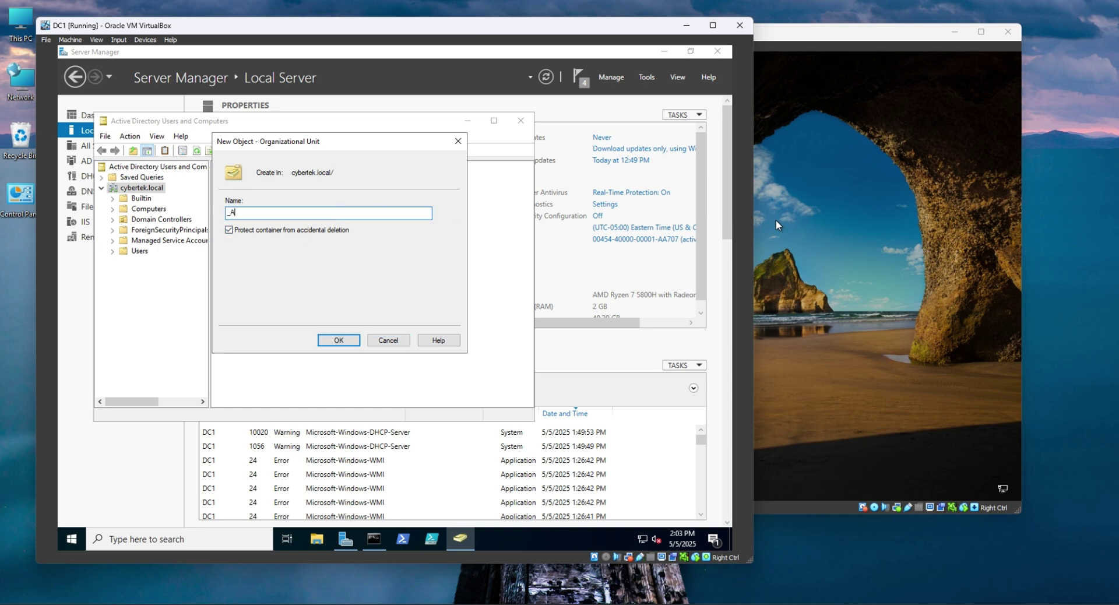
{"action": "type", "text": "dmins"}
{"action": "left_click", "coordinate": [338, 344]}
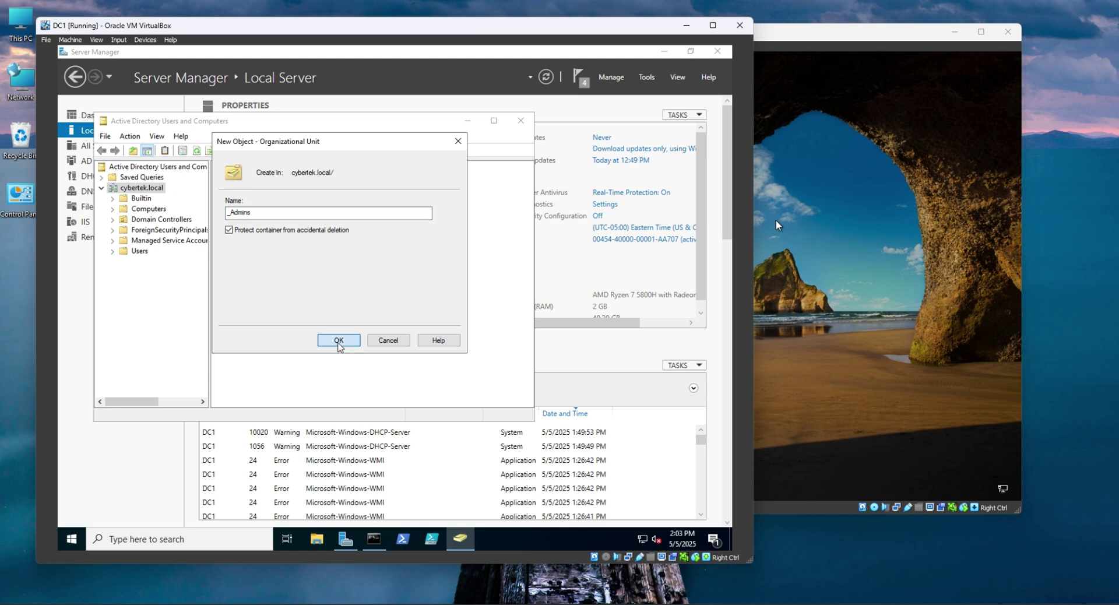
{"action": "left_click", "coordinate": [340, 345]}
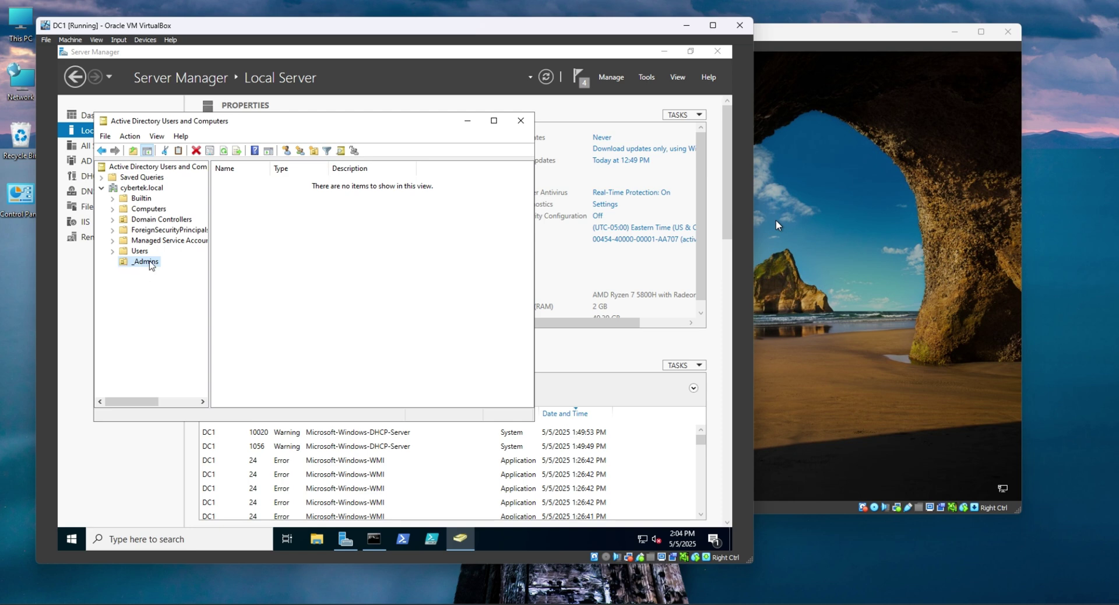
Open the New User form for the _Admins unit.
{"action": "left_click", "coordinate": [285, 250]}
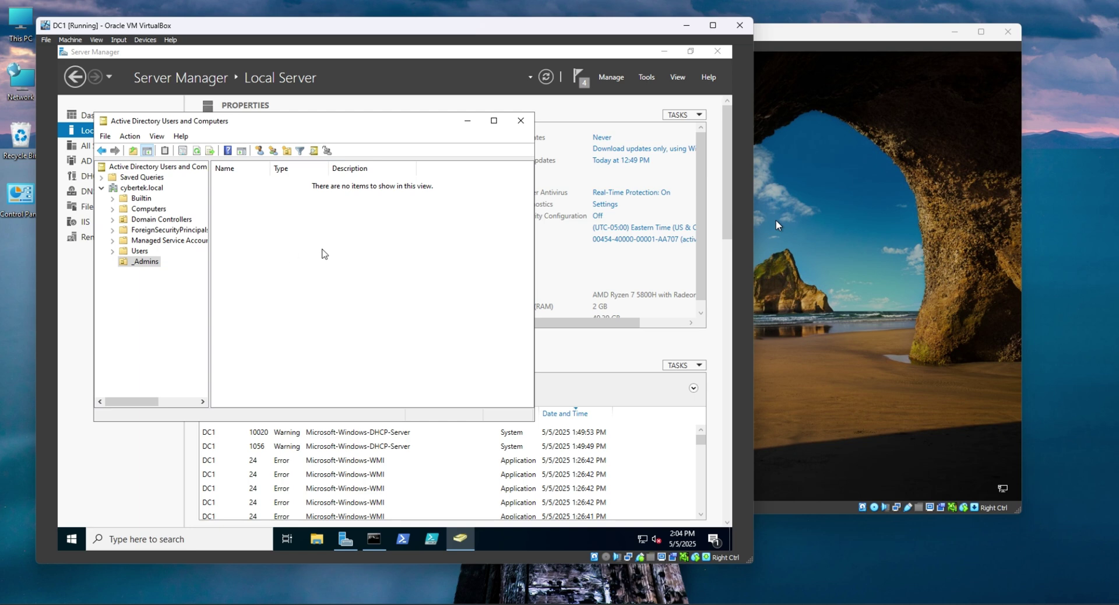
{"action": "right_click", "coordinate": [323, 249]}
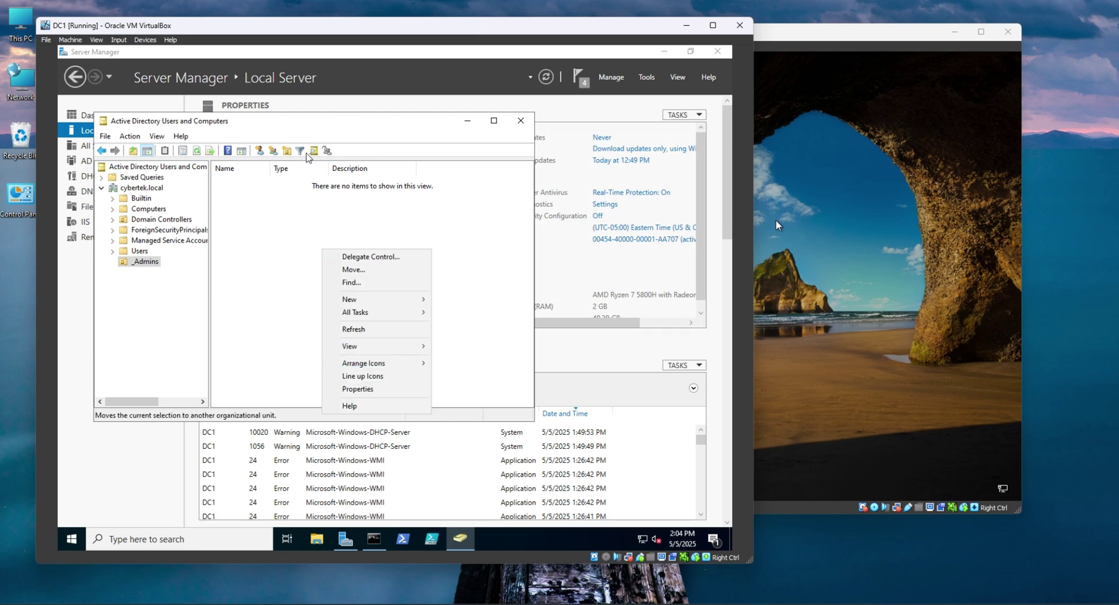
{"action": "left_click", "coordinate": [262, 154]}
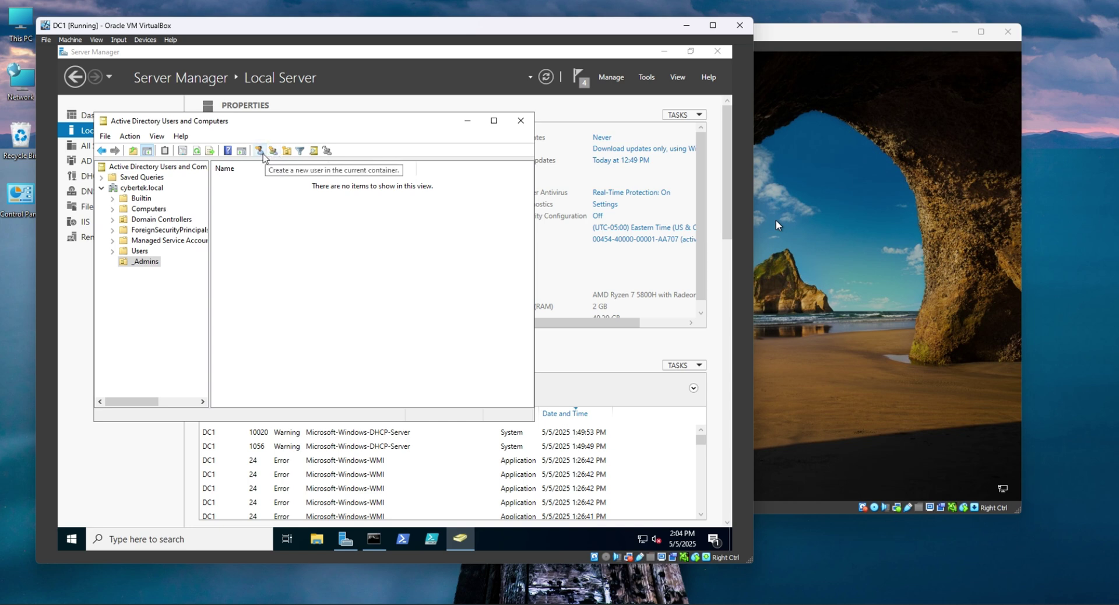
{"action": "left_click", "coordinate": [259, 151]}
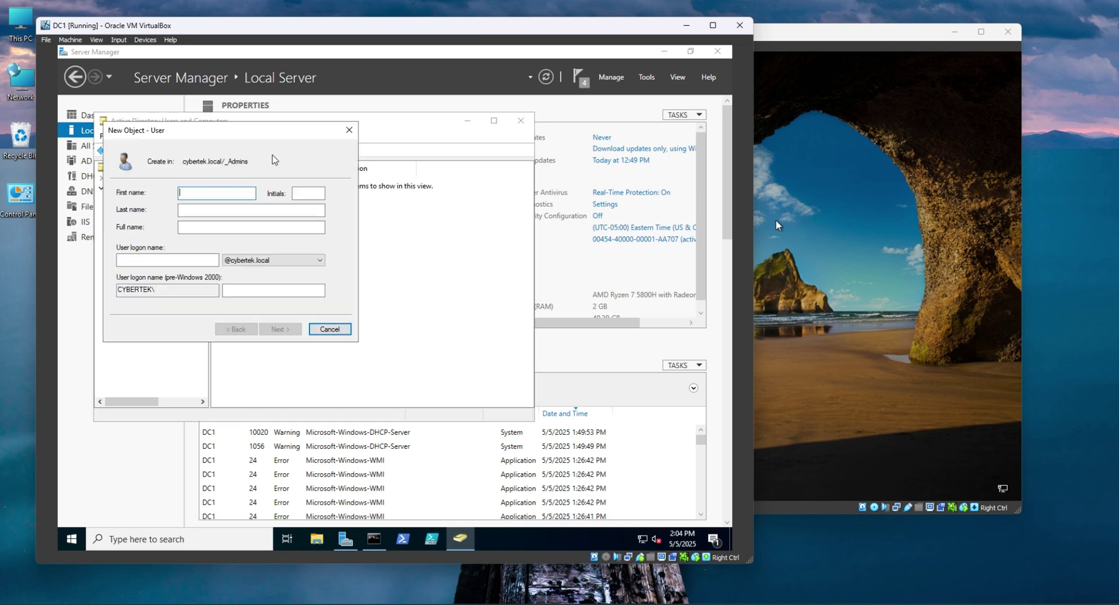
{"action": "left_click_drag", "start_coordinate": [288, 135], "coordinate": [406, 169]}
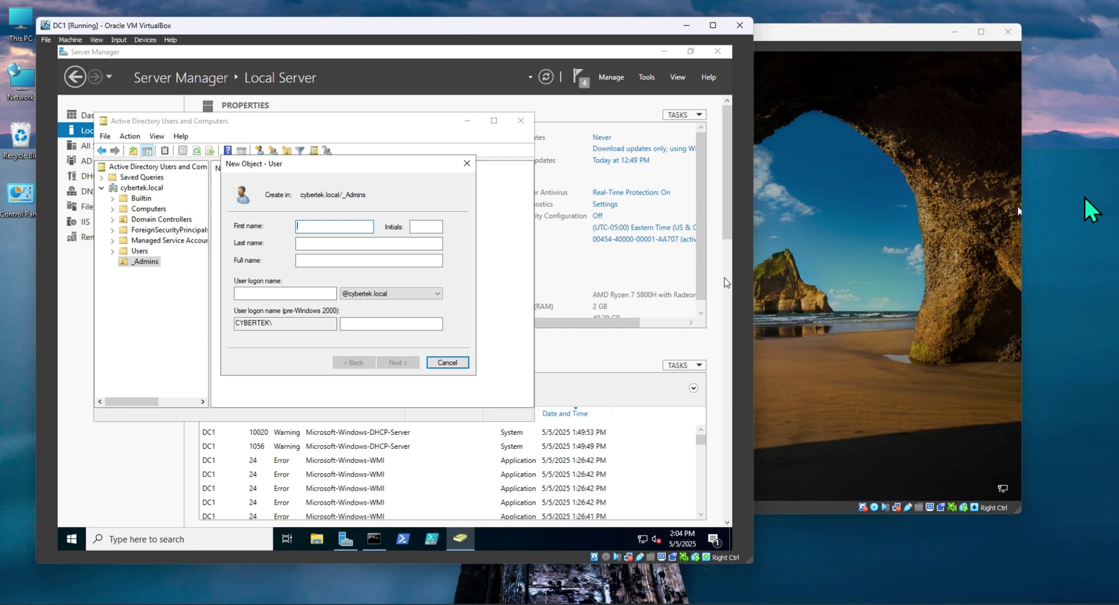
Fill in the user's first name, last name and matching first.last logon name.
{"action": "key", "text": "Tab"}
{"action": "key", "text": "Tab"}
{"action": "key", "text": "Tab"}
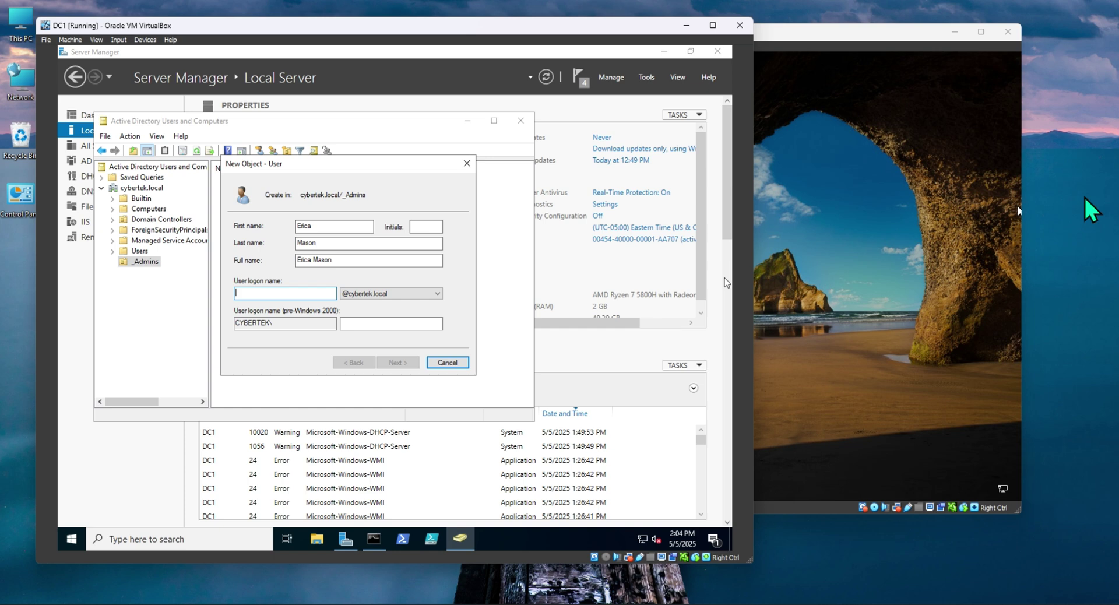
{"action": "type", "text": "e"}
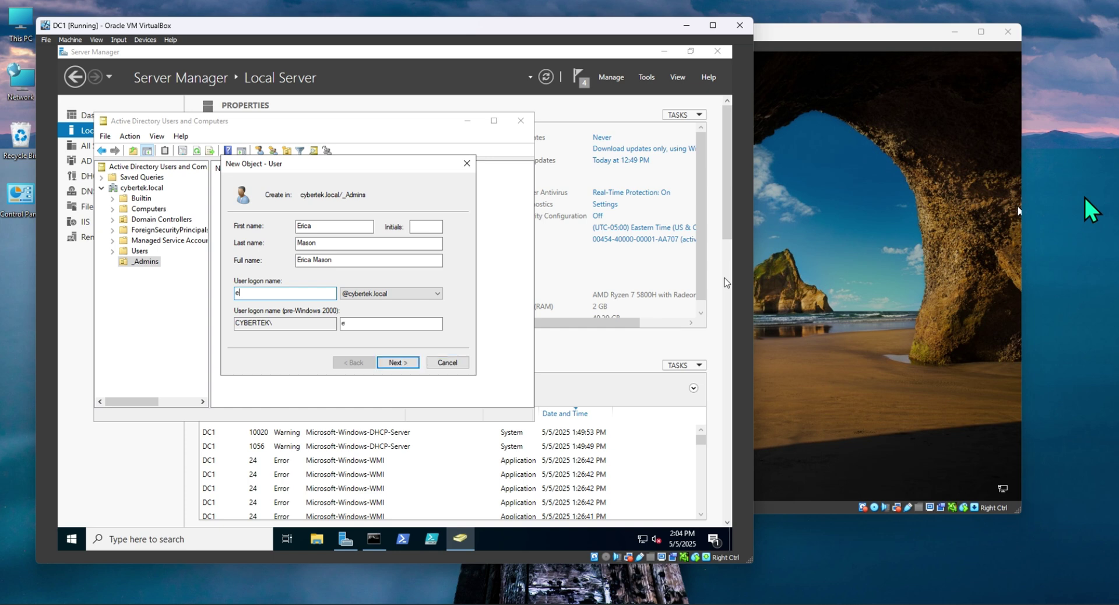
{"action": "key", "text": "BackSpace"}
{"action": "type", "text": "emilie"}
{"action": "key", "text": "BackSpace"}
{"action": "key", "text": "BackSpace"}
{"action": "key", "text": "BackSpace"}
{"action": "key", "text": "BackSpace"}
{"action": "key", "text": "BackSpace"}
Set and confirm the user's password with 'Password never expires' ticked, then finish the wizard.
{"action": "left_click", "coordinate": [406, 364]}
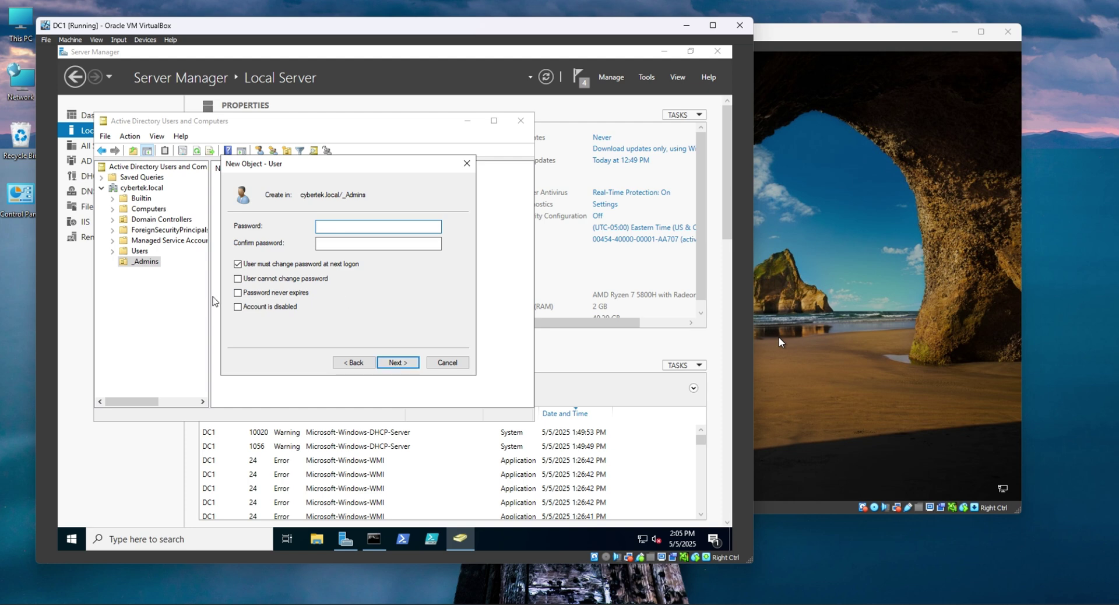
{"action": "left_click", "coordinate": [256, 297]}
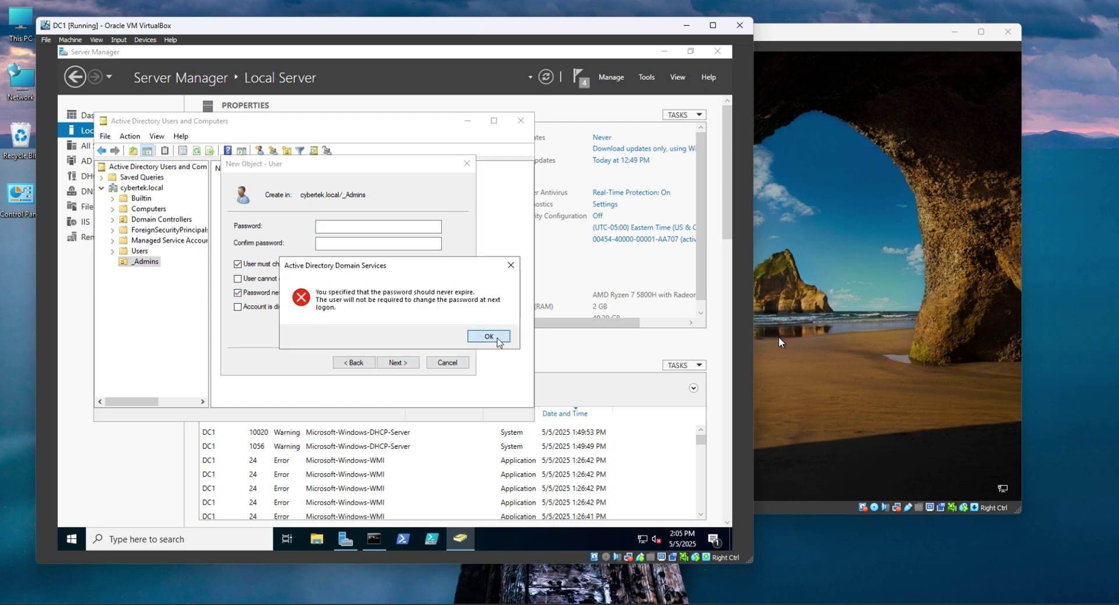
{"action": "left_click", "coordinate": [476, 334]}
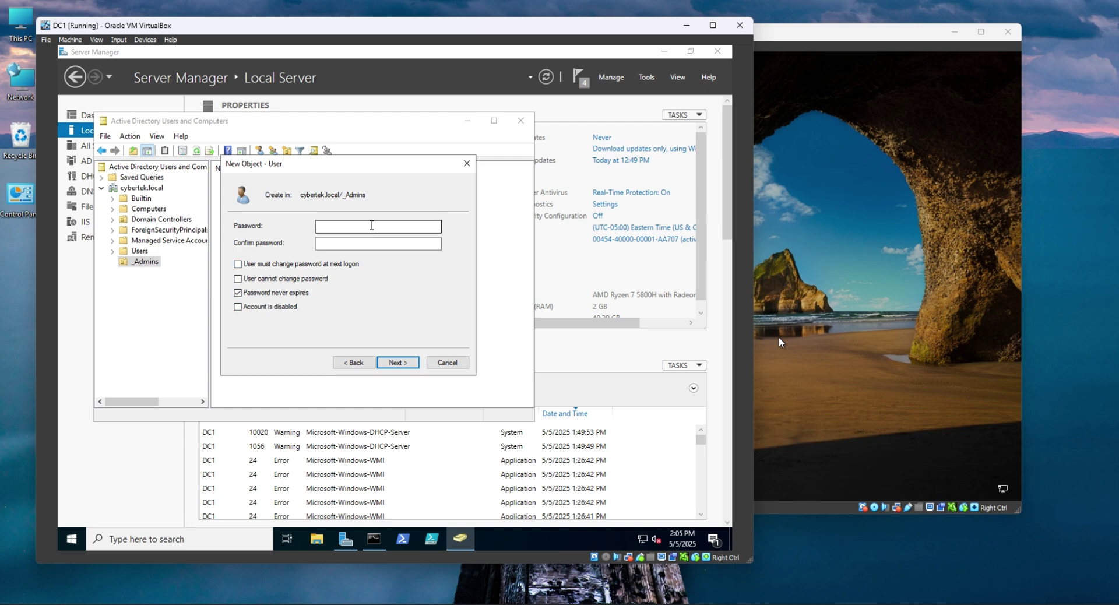
{"action": "type", "text": "****"}
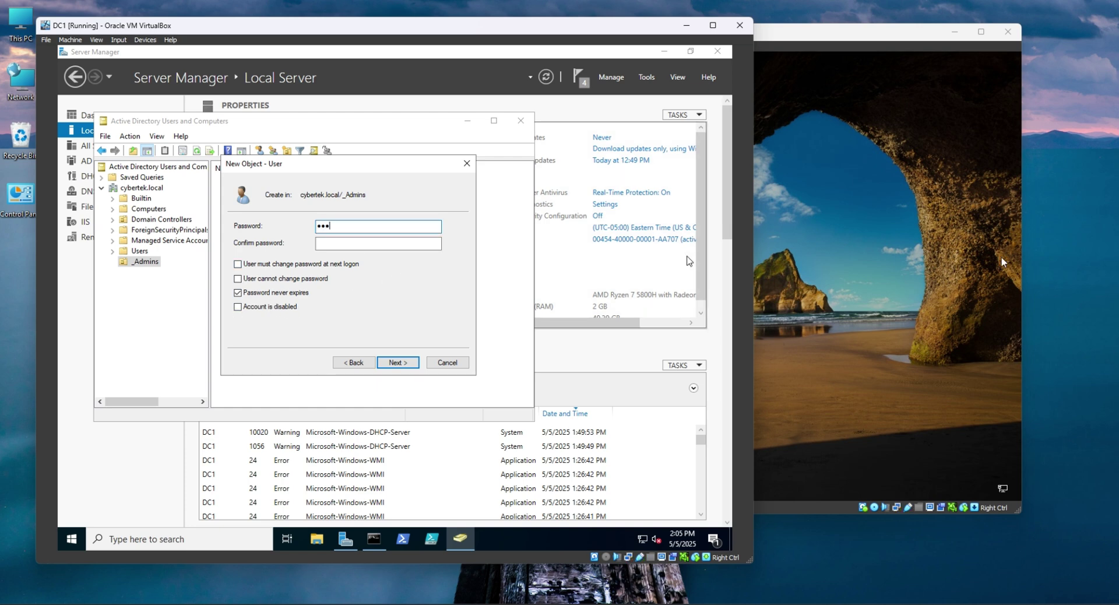
{"action": "type", "text": "****"}
{"action": "key", "text": "Tab"}
{"action": "type", "text": "********"}
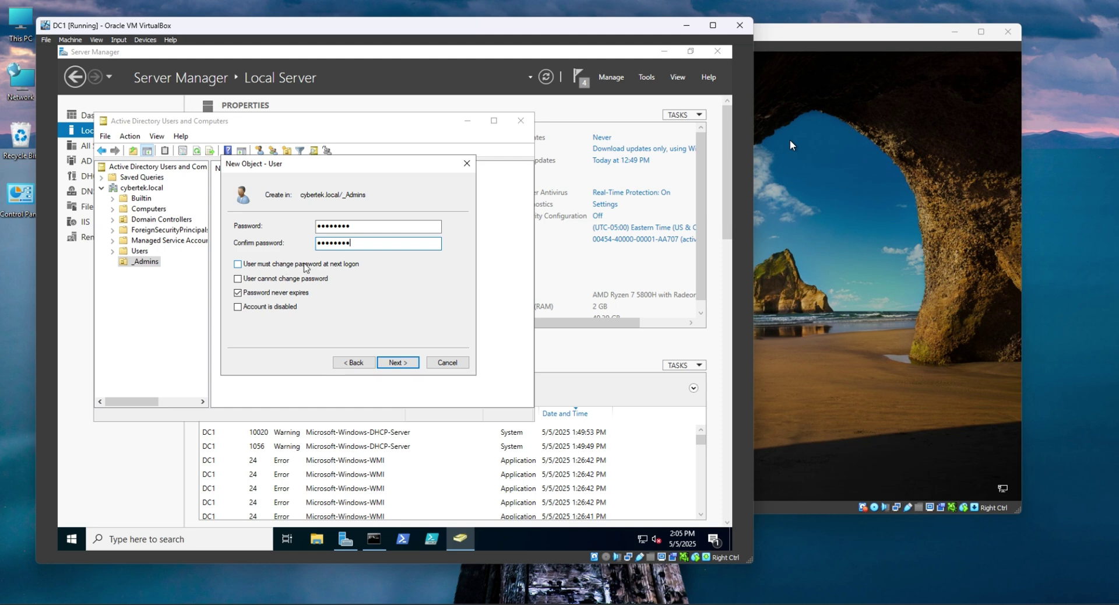
{"action": "left_click", "coordinate": [401, 363]}
{"action": "left_click", "coordinate": [404, 366]}
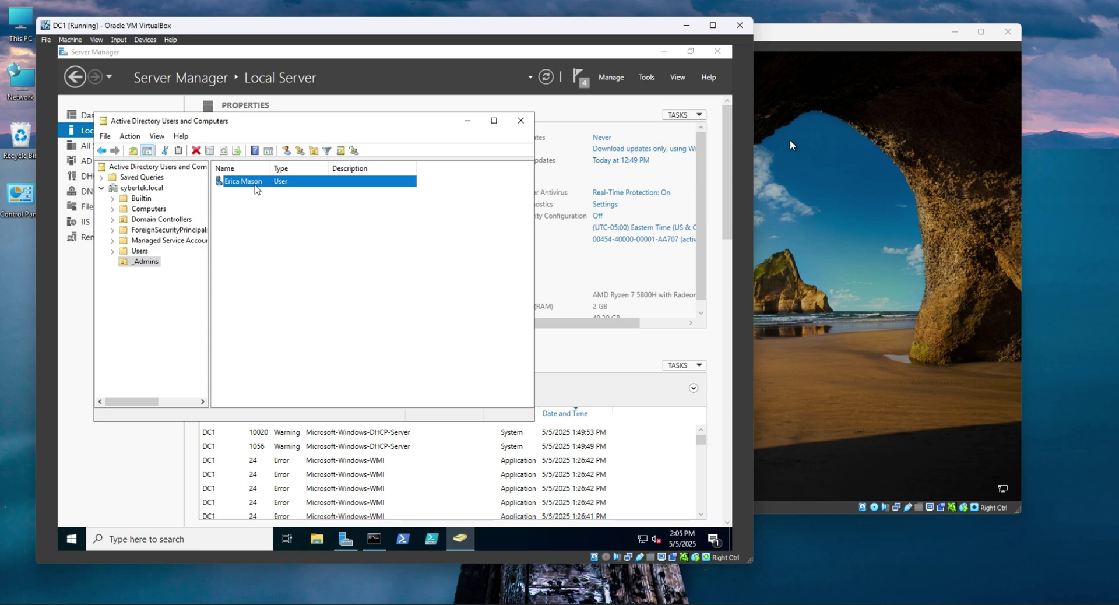
Open the new user's Properties at the Member Of tab.
{"action": "right_click", "coordinate": [255, 187]}
{"action": "left_click", "coordinate": [243, 211]}
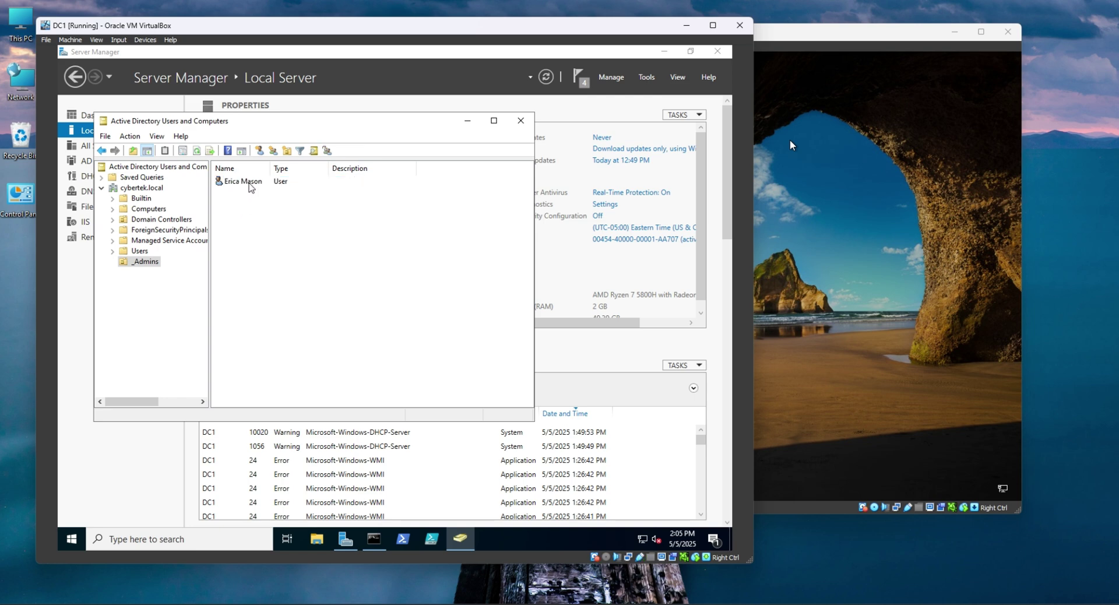
{"action": "left_click", "coordinate": [247, 184]}
{"action": "right_click", "coordinate": [248, 186]}
{"action": "left_click", "coordinate": [227, 230]}
{"action": "right_click", "coordinate": [249, 184]}
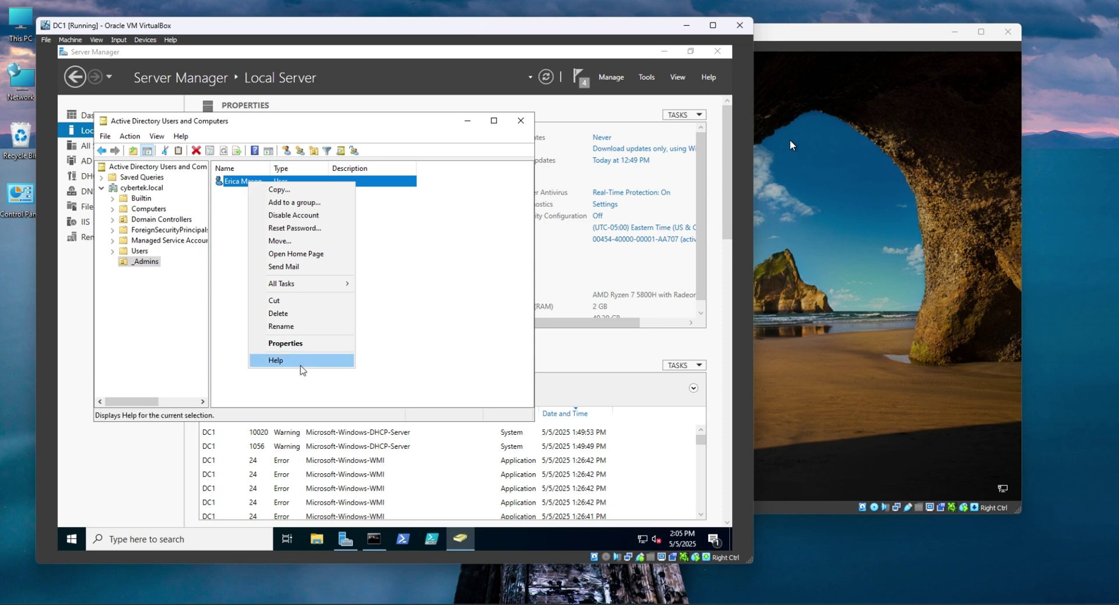
{"action": "left_click", "coordinate": [302, 343]}
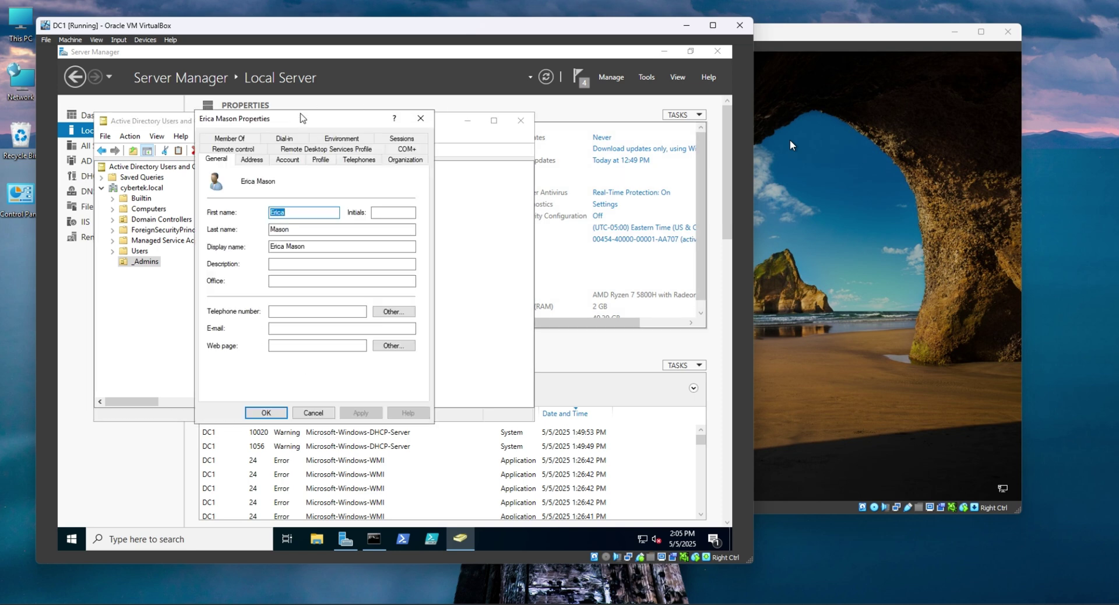
{"action": "left_click", "coordinate": [230, 138]}
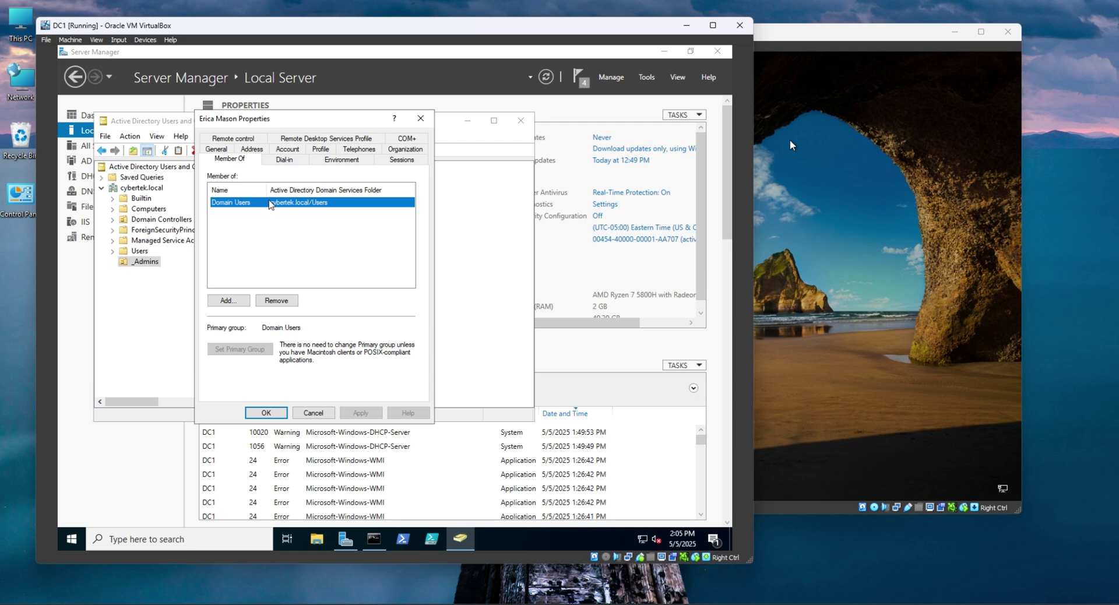
Add the user to Domain Admins by searching 'domain', then apply and close.
{"action": "left_click", "coordinate": [228, 300]}
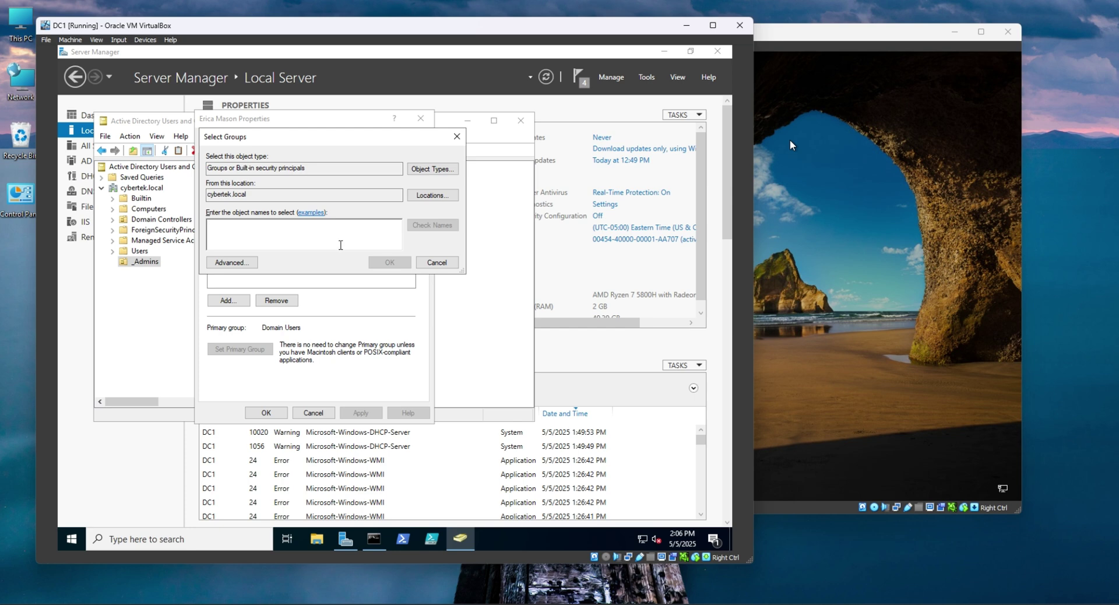
{"action": "type", "text": "domain"}
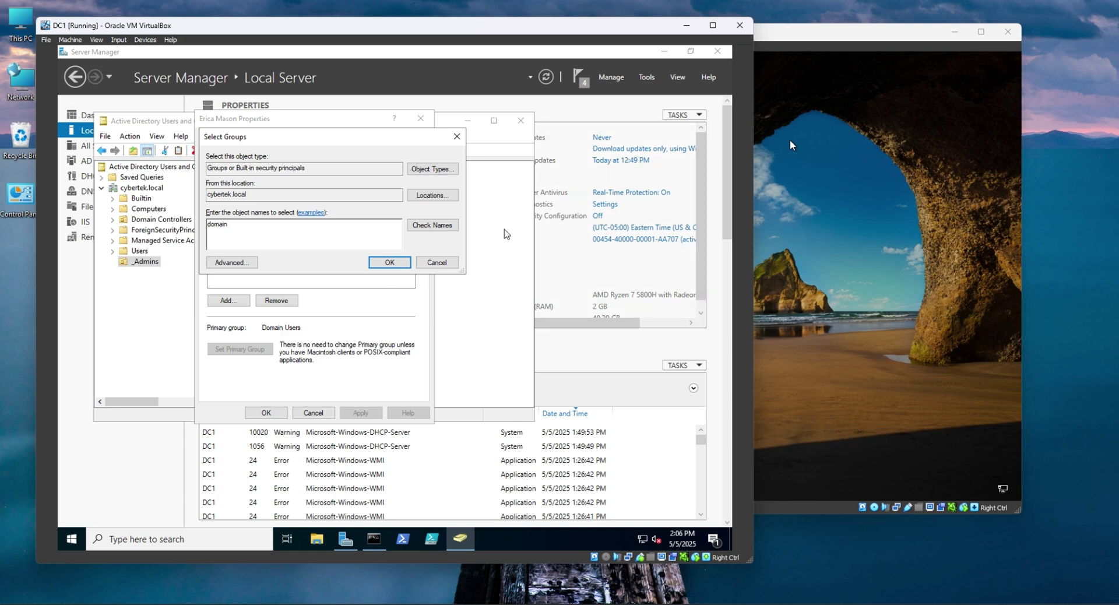
{"action": "left_click", "coordinate": [451, 226]}
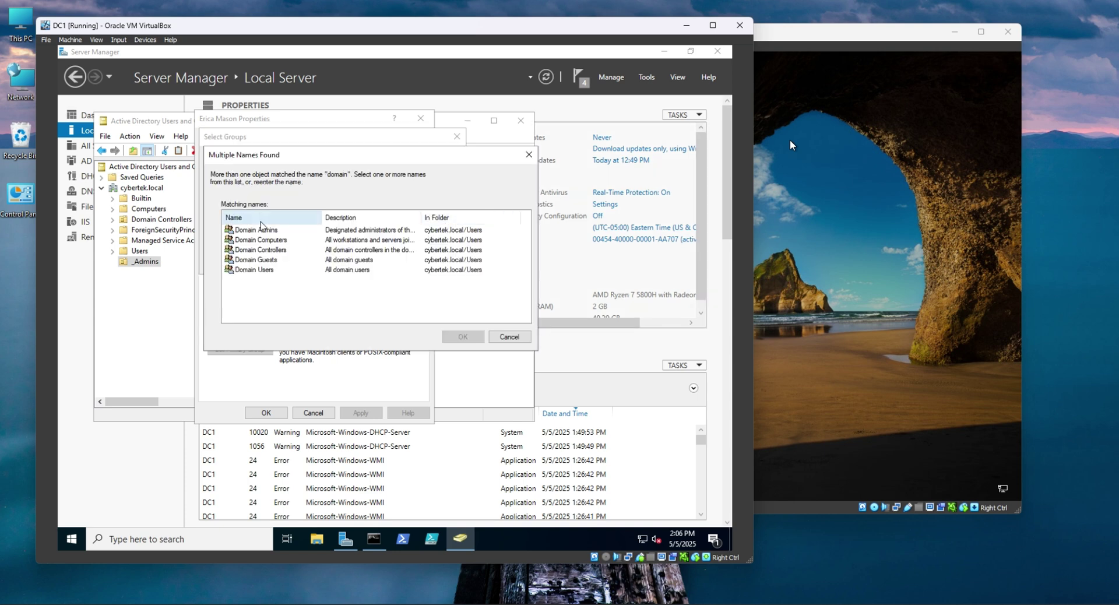
{"action": "left_click", "coordinate": [271, 231]}
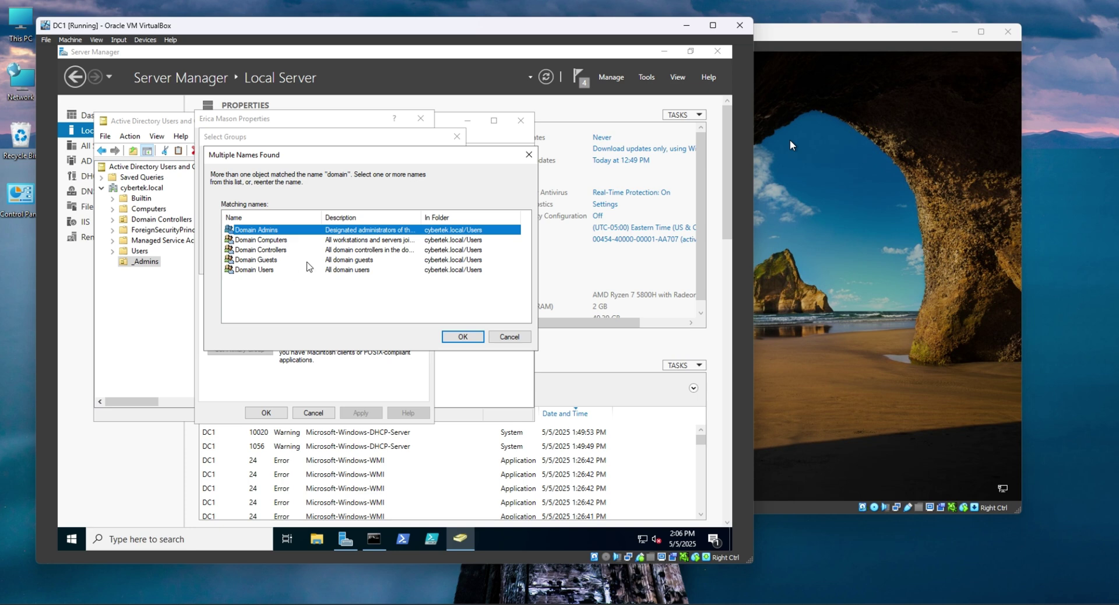
{"action": "left_click", "coordinate": [476, 340]}
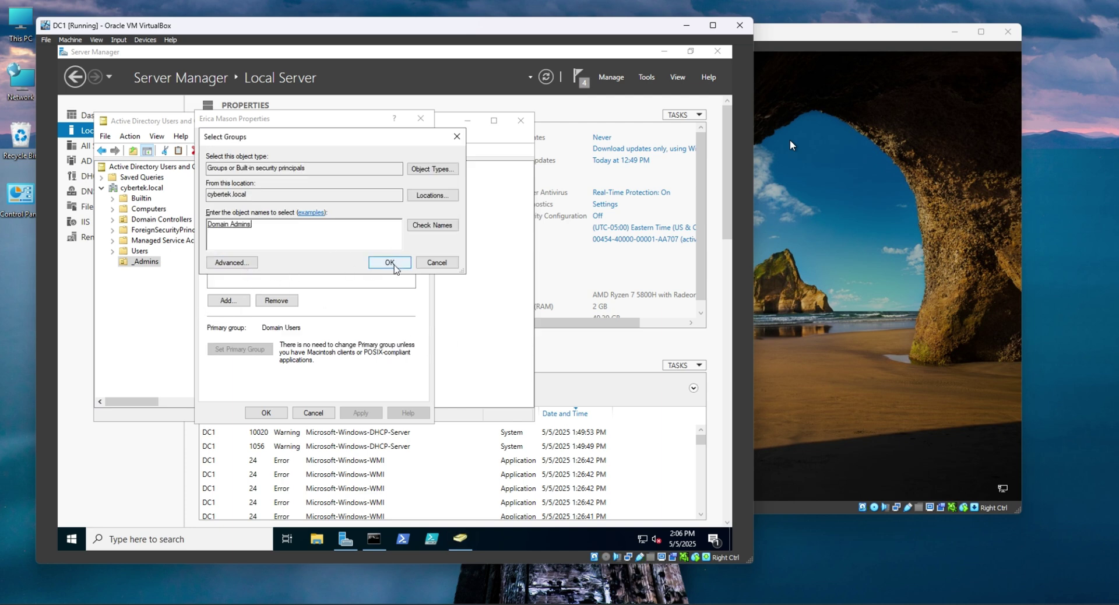
{"action": "left_click", "coordinate": [396, 264]}
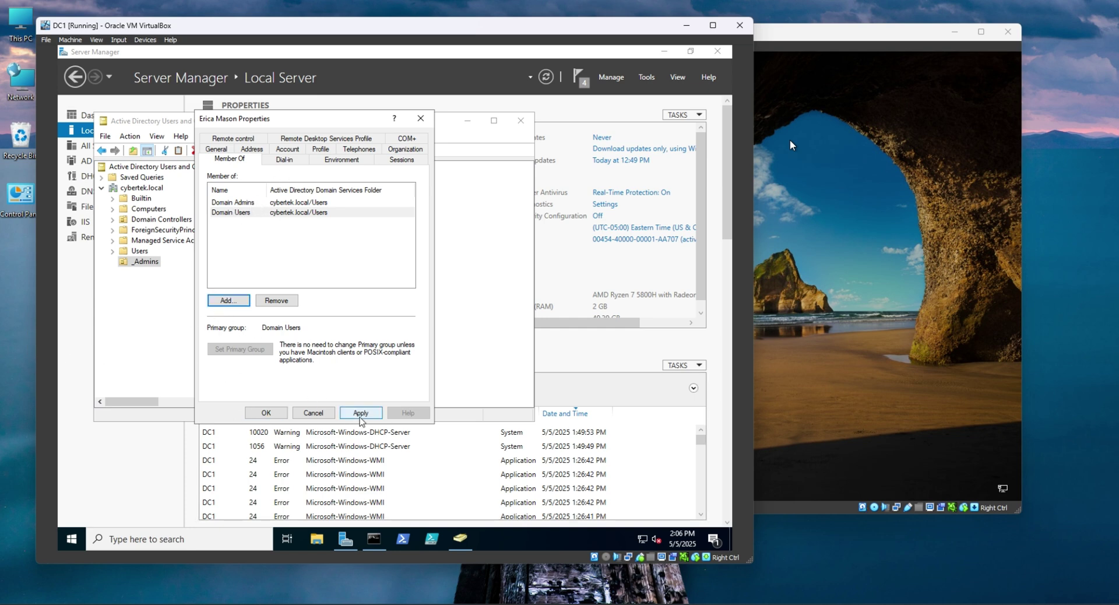
{"action": "left_click", "coordinate": [370, 414]}
{"action": "left_click", "coordinate": [266, 413]}
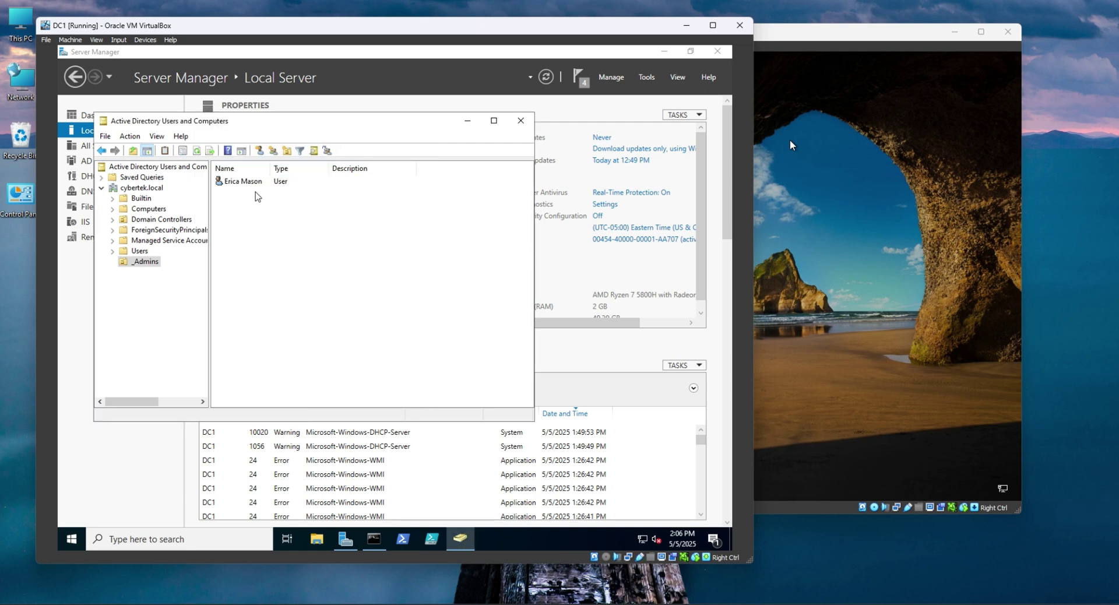
Sign in to Client1 as the new domain admin user, entering its account name and password.
{"action": "left_click_drag", "start_coordinate": [442, 126], "coordinate": [467, 155]}
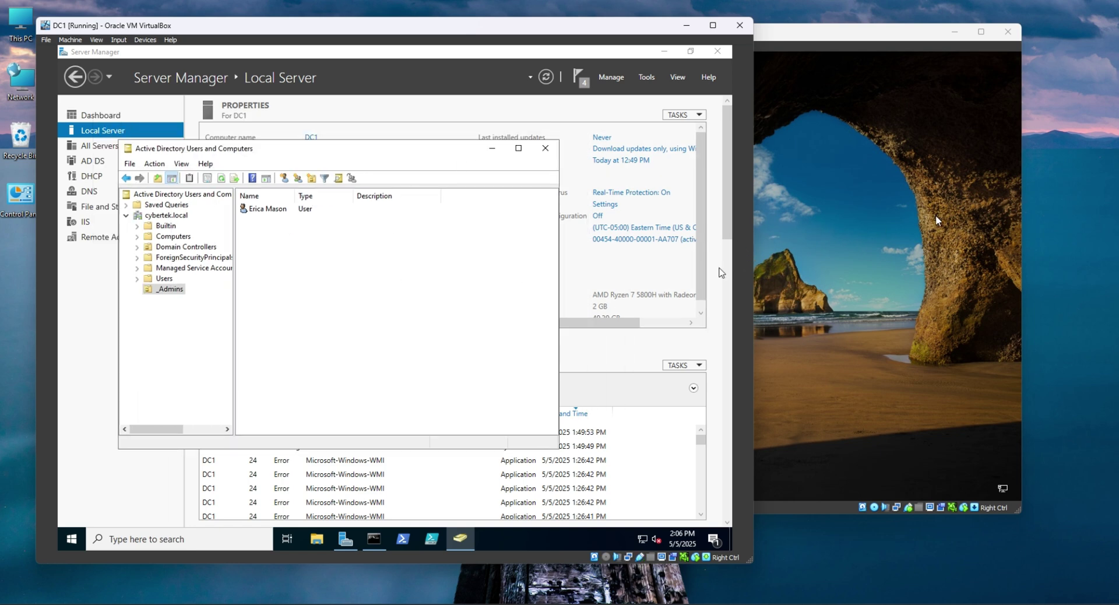
{"action": "left_click", "coordinate": [816, 201]}
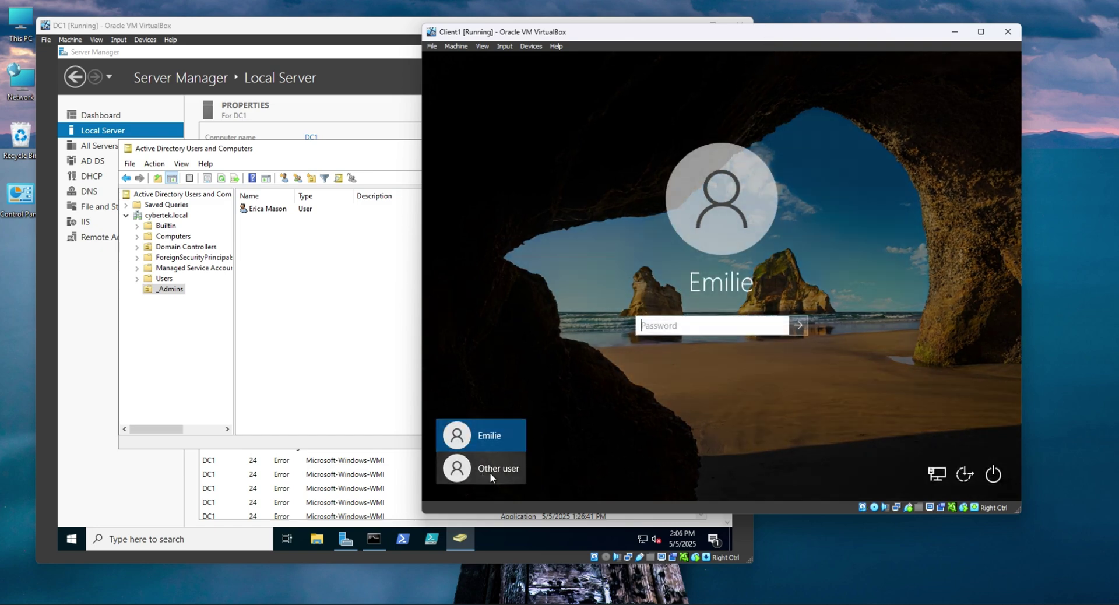
{"action": "left_click", "coordinate": [490, 470]}
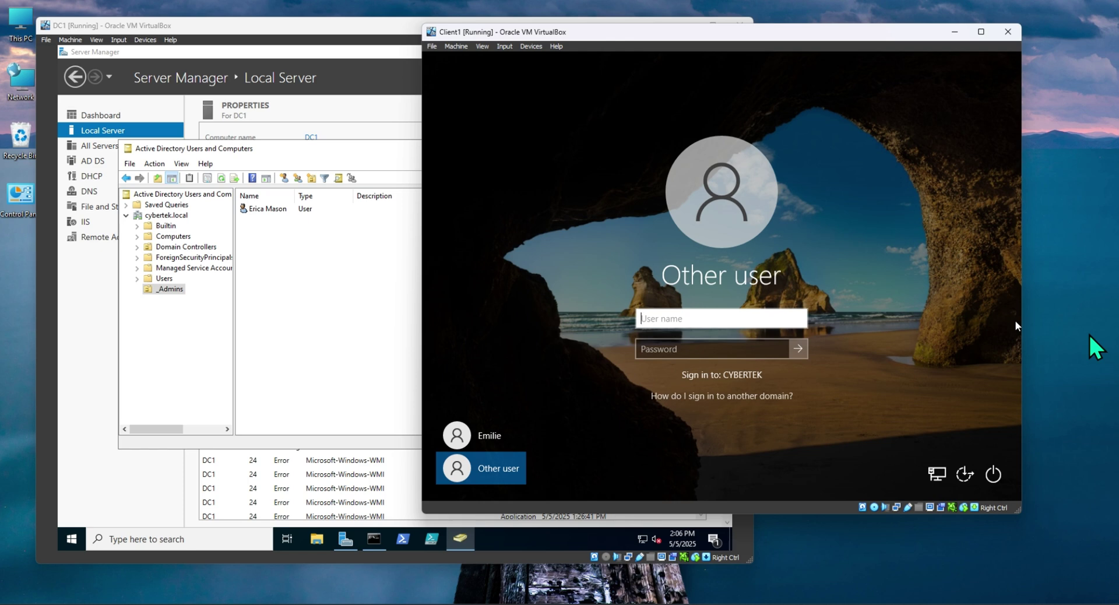
{"action": "key", "text": "Tab"}
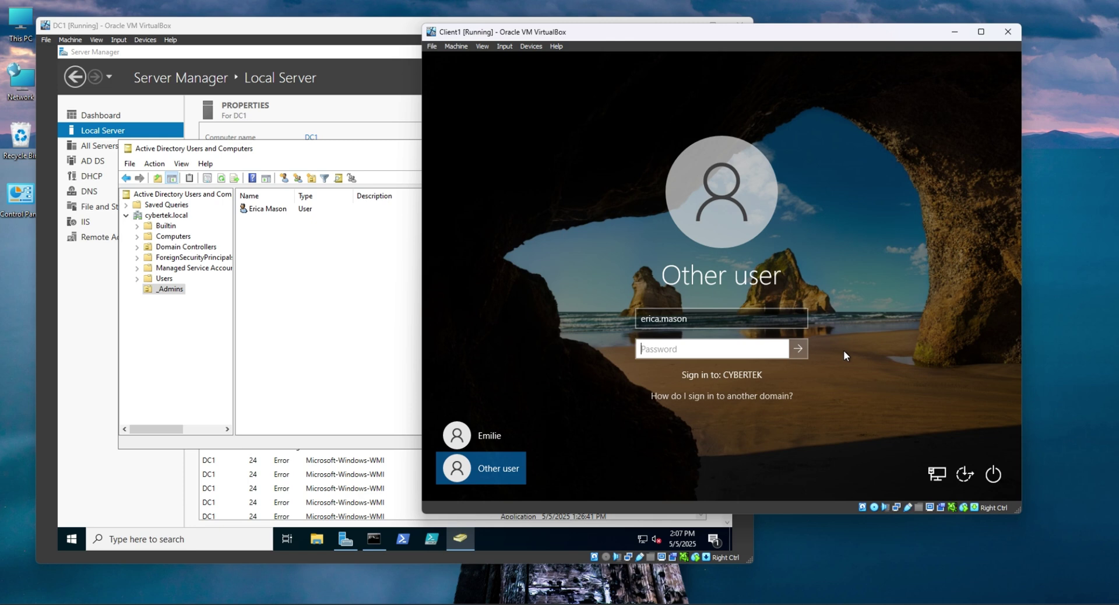
{"action": "type", "text": "••••••••"}
{"action": "key", "text": "Return"}
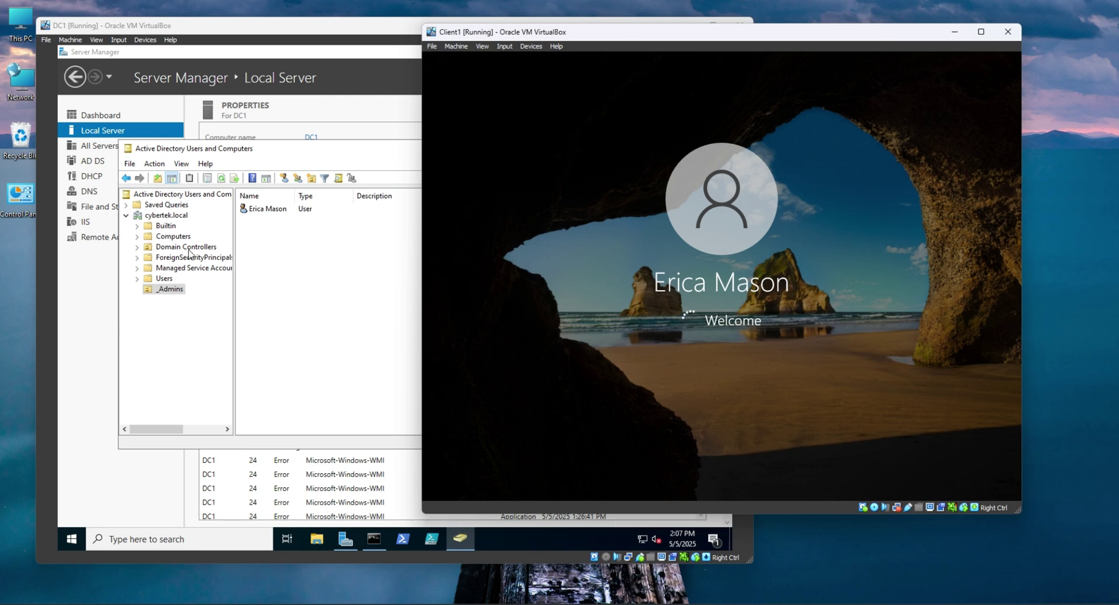
{"action": "left_click_drag", "start_coordinate": [791, 35], "coordinate": [759, 23]}
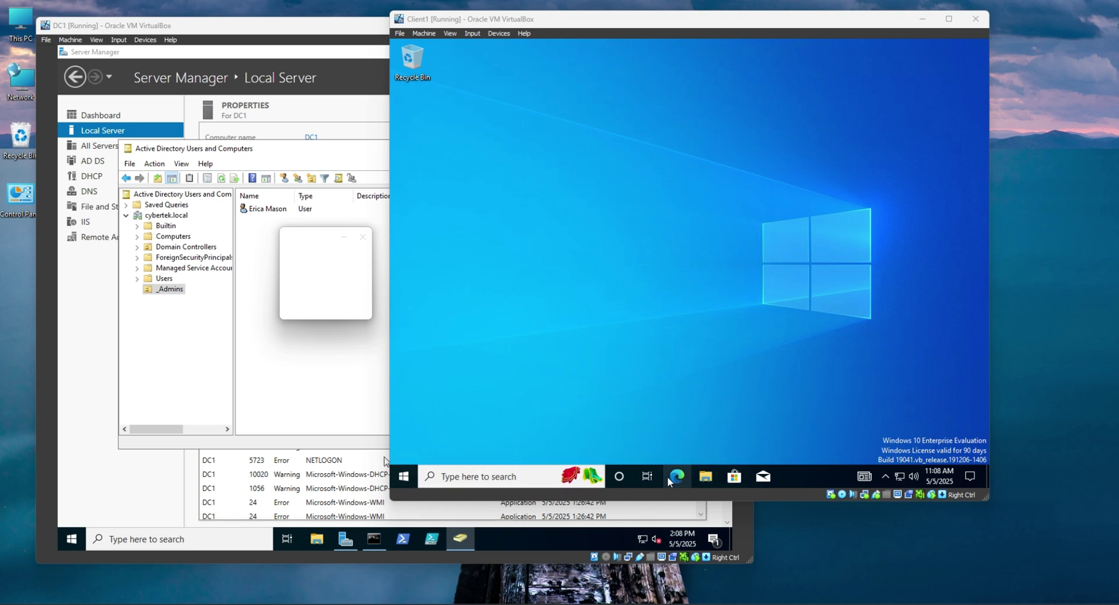
Unpin Mail and Microsoft Store from the Client1 taskbar.
{"action": "left_click", "coordinate": [762, 477]}
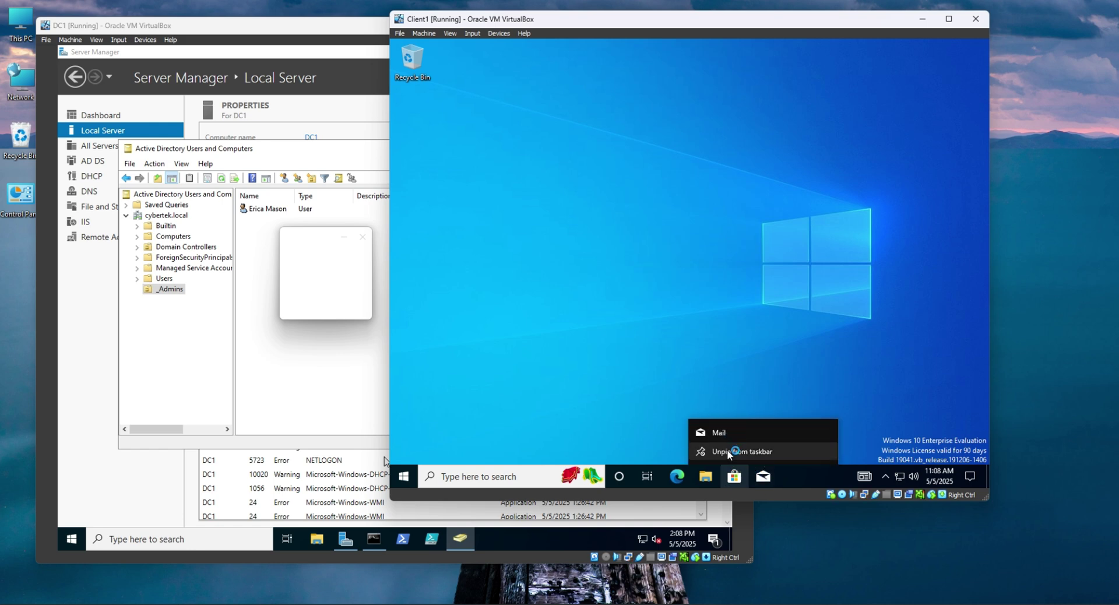
{"action": "left_click", "coordinate": [742, 451]}
{"action": "right_click", "coordinate": [736, 477]}
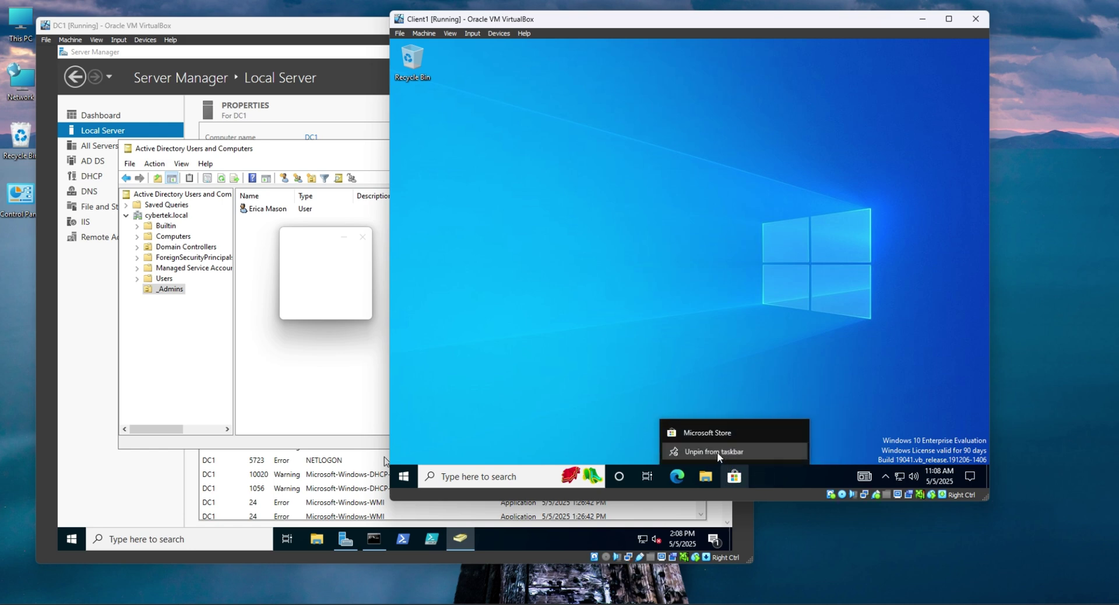
{"action": "left_click", "coordinate": [717, 452]}
Pin Command Prompt to the taskbar from a cmd search and launch it.
{"action": "left_click", "coordinate": [544, 477]}
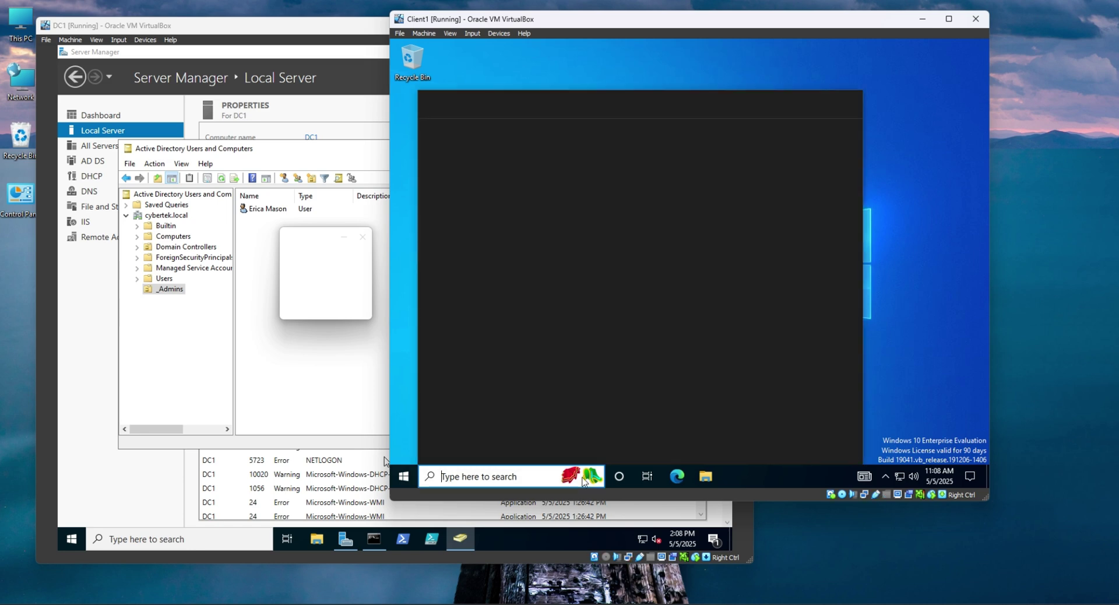
{"action": "type", "text": "cmd"}
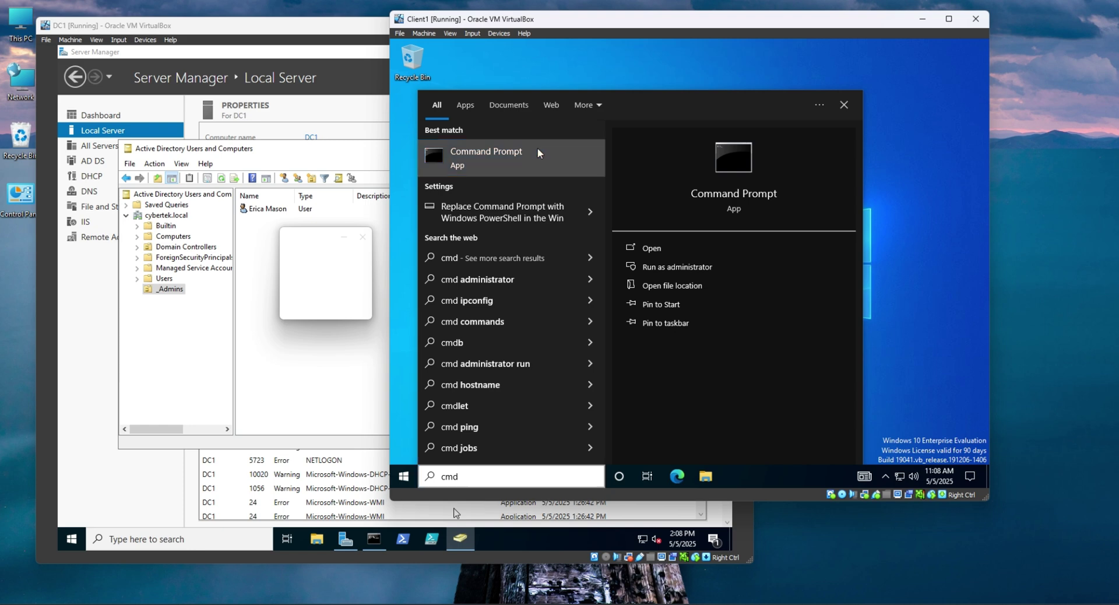
{"action": "right_click", "coordinate": [539, 153]}
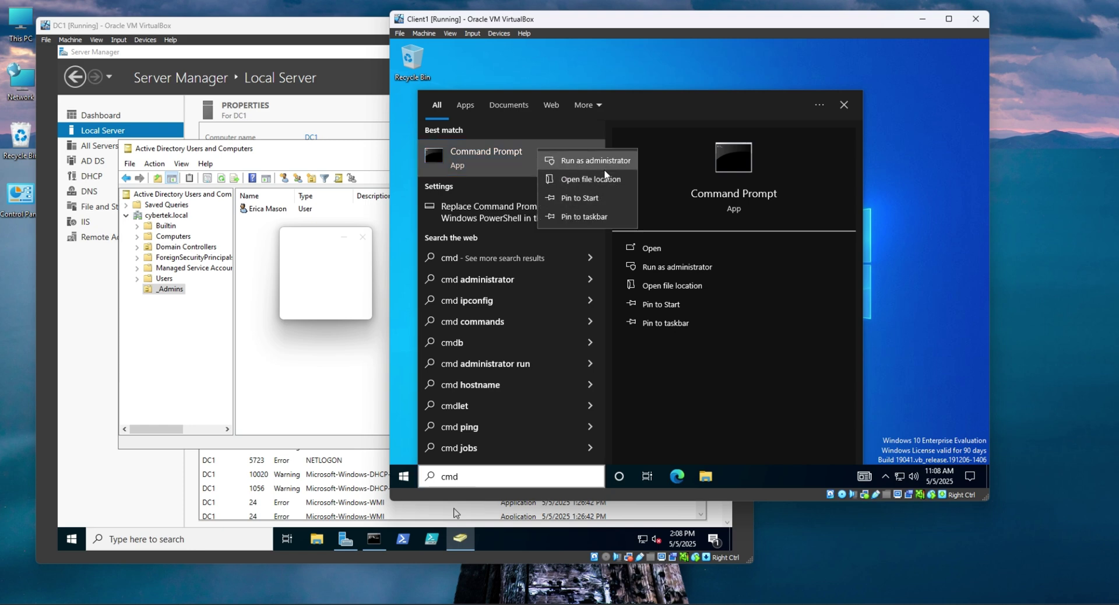
{"action": "left_click", "coordinate": [596, 217]}
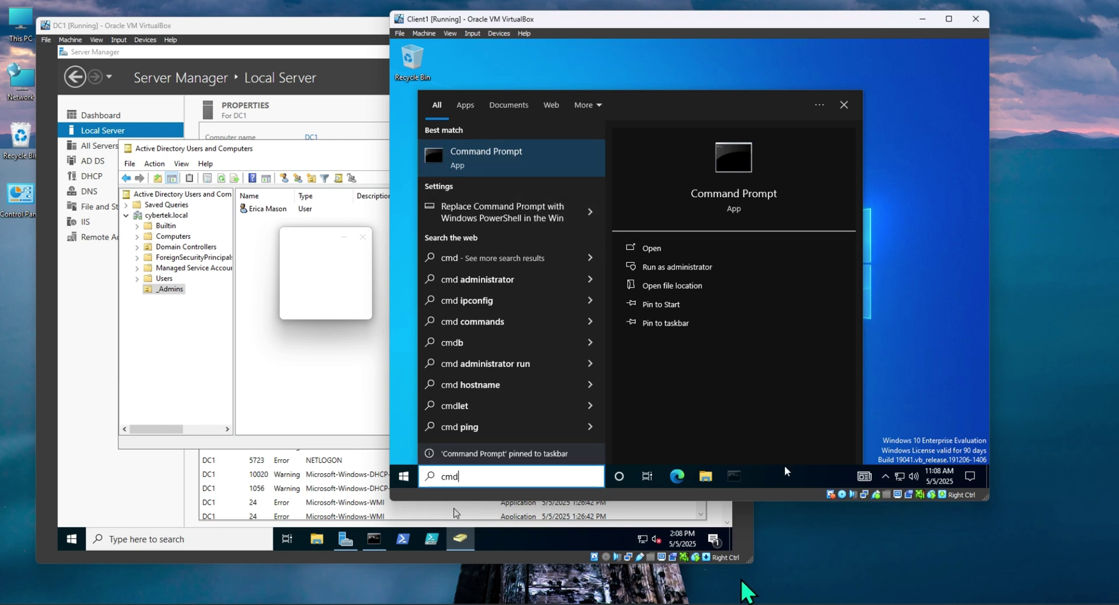
{"action": "left_click", "coordinate": [735, 477]}
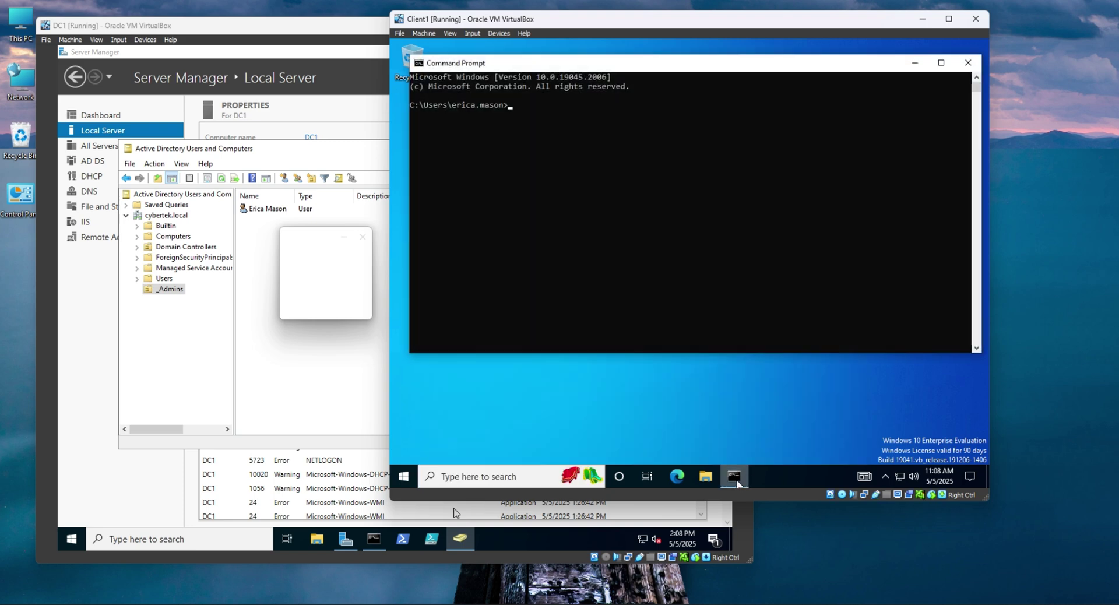
Run whoami and hostname to confirm the cybertek domain user on client1.
{"action": "left_click_drag", "start_coordinate": [609, 186], "coordinate": [956, 215]}
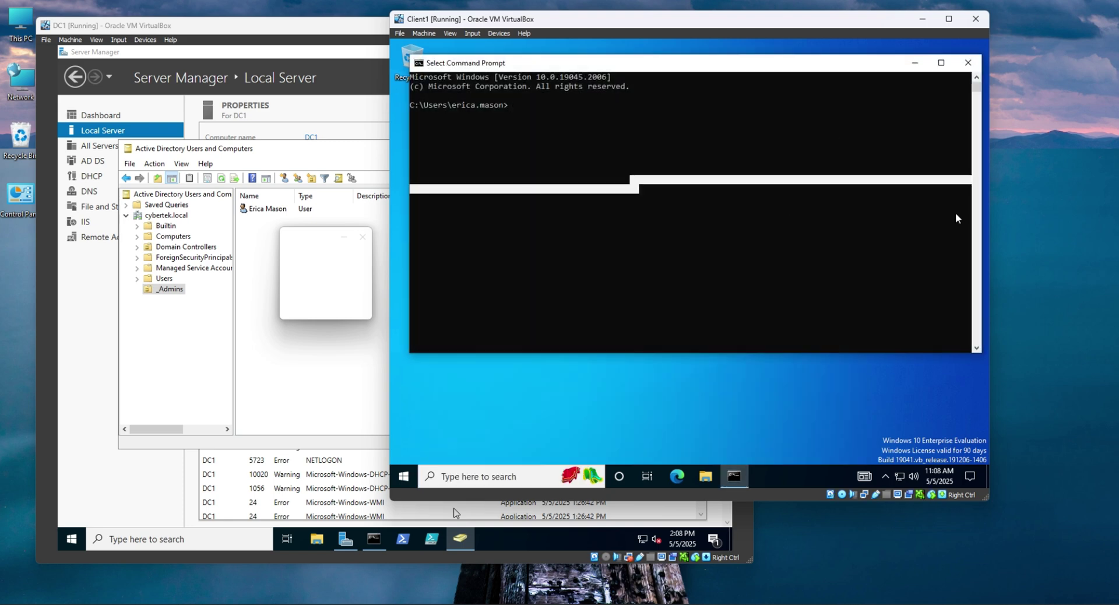
{"action": "left_click", "coordinate": [593, 170]}
{"action": "type", "text": "wh"}
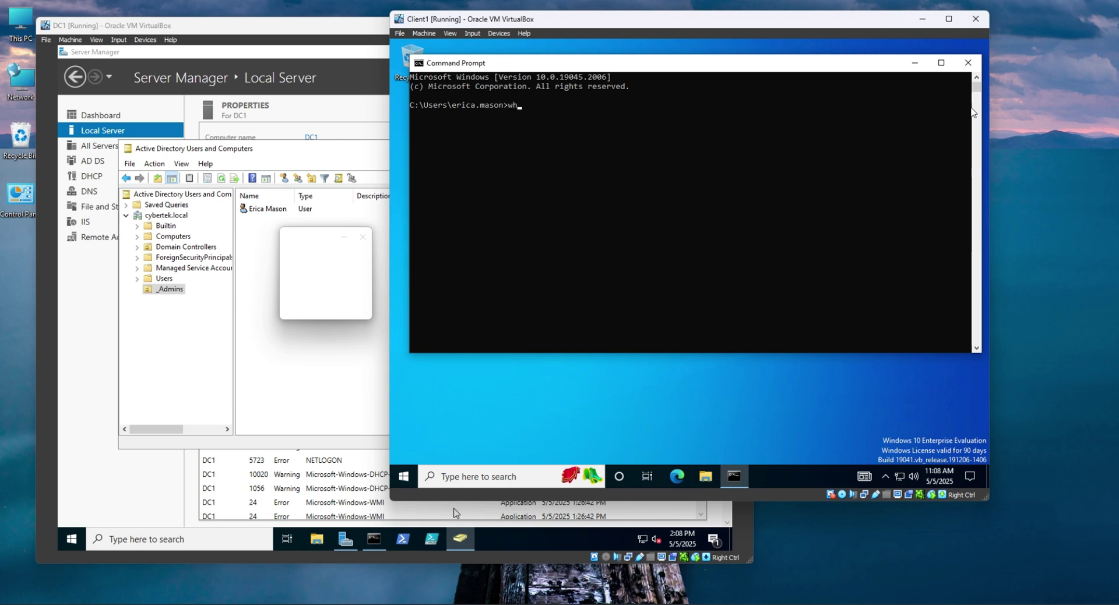
{"action": "type", "text": "oami"}
{"action": "key", "text": "Return"}
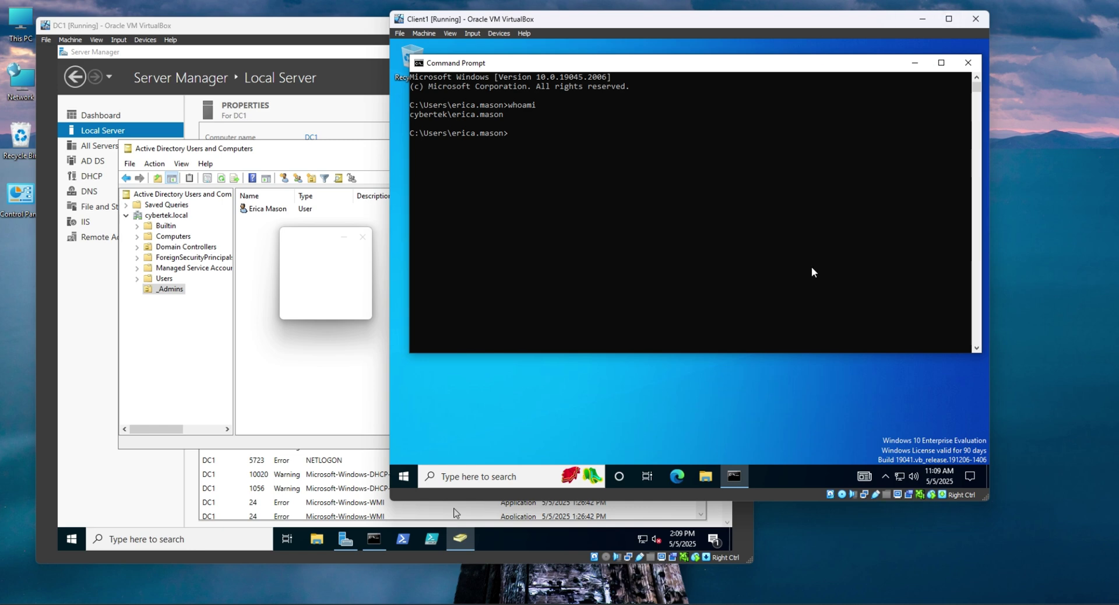
{"action": "type", "text": "hos"}
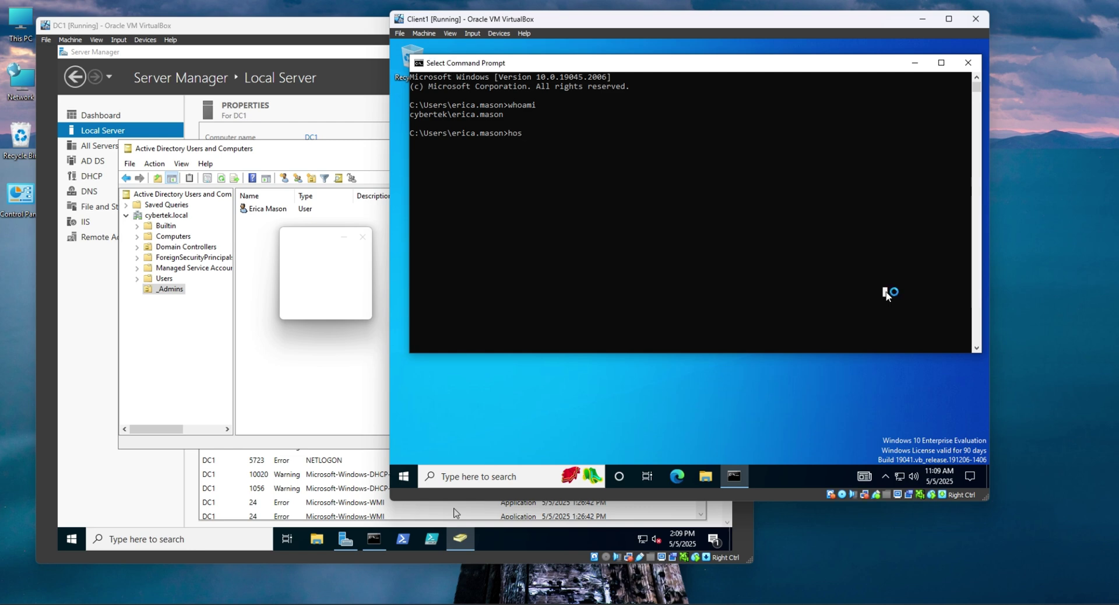
{"action": "type", "text": "tname"}
{"action": "key", "text": "Return"}
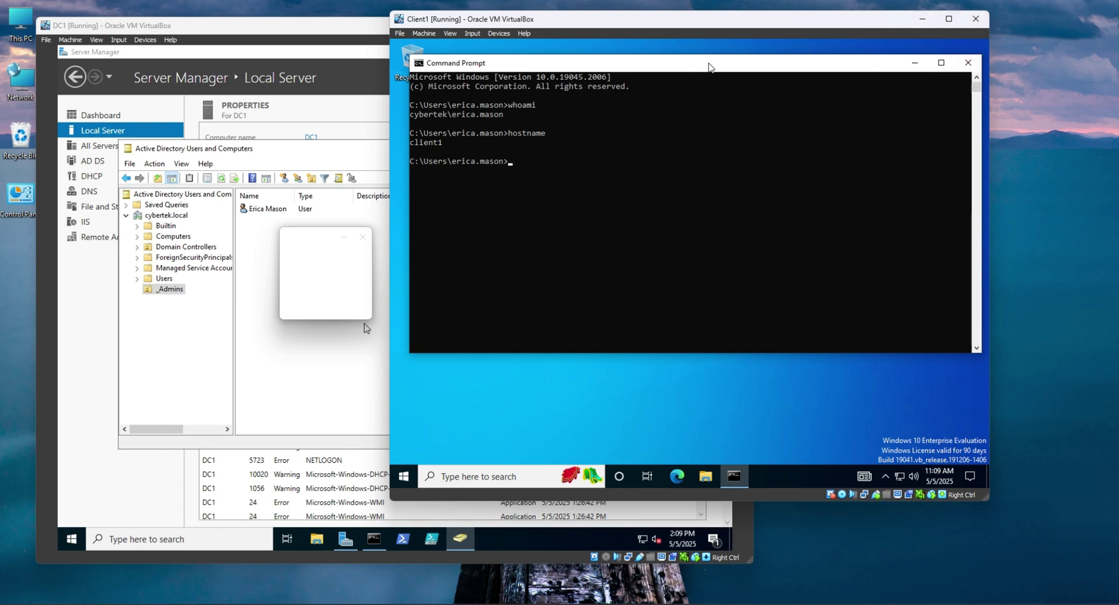
Run ipconfig to confirm the 172.17.10.11 address, then switch back to the DC1 window.
{"action": "left_click_drag", "start_coordinate": [708, 69], "coordinate": [703, 90]}
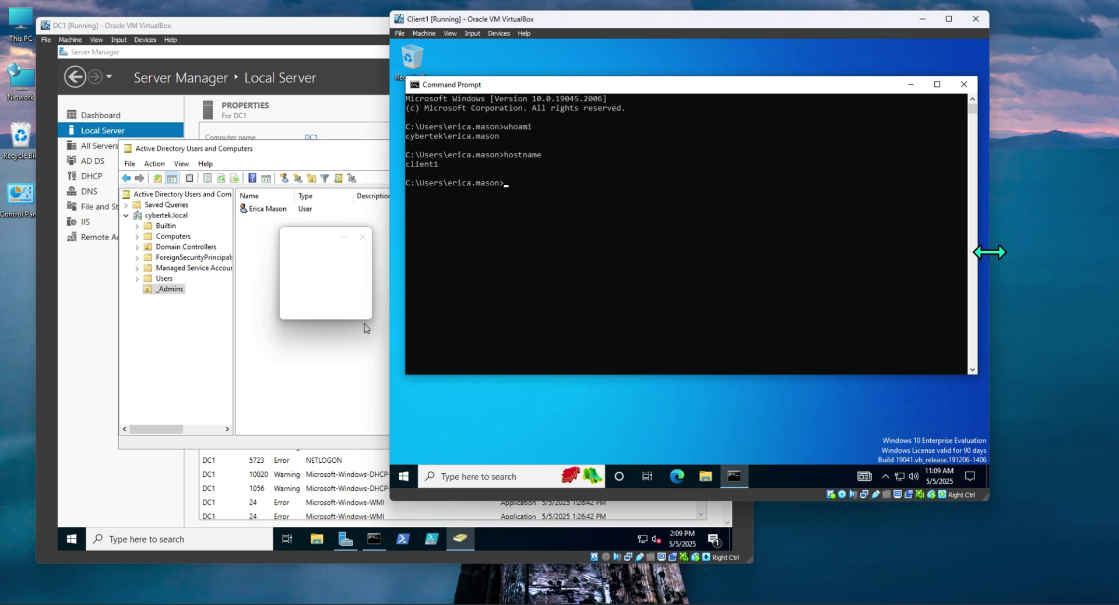
{"action": "left_click_drag", "start_coordinate": [989, 257], "coordinate": [1012, 255]}
{"action": "left_click", "coordinate": [639, 212]}
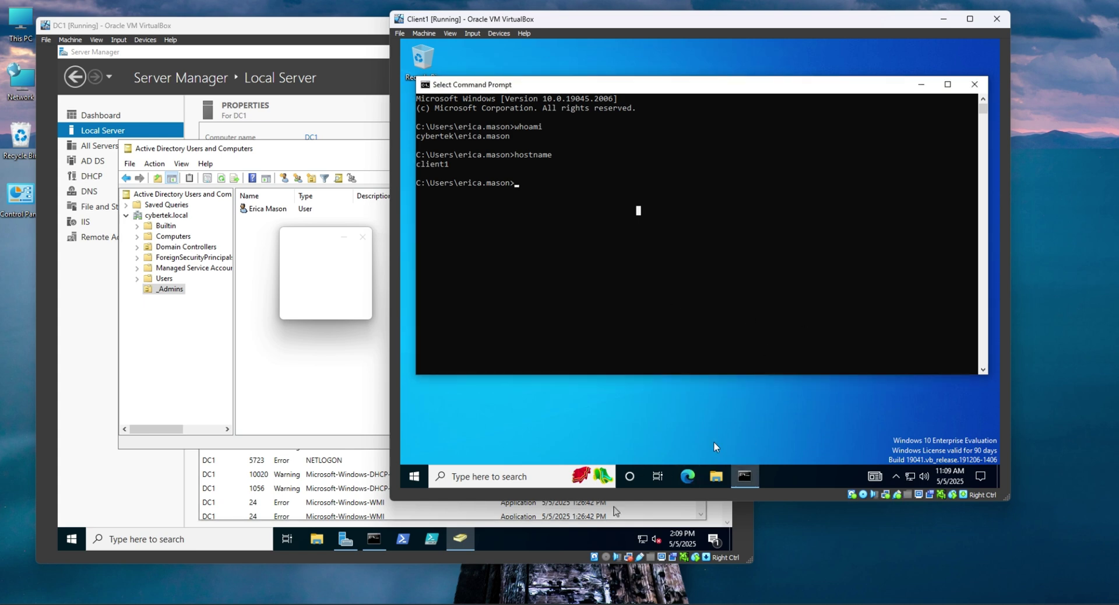
{"action": "left_click", "coordinate": [729, 435]}
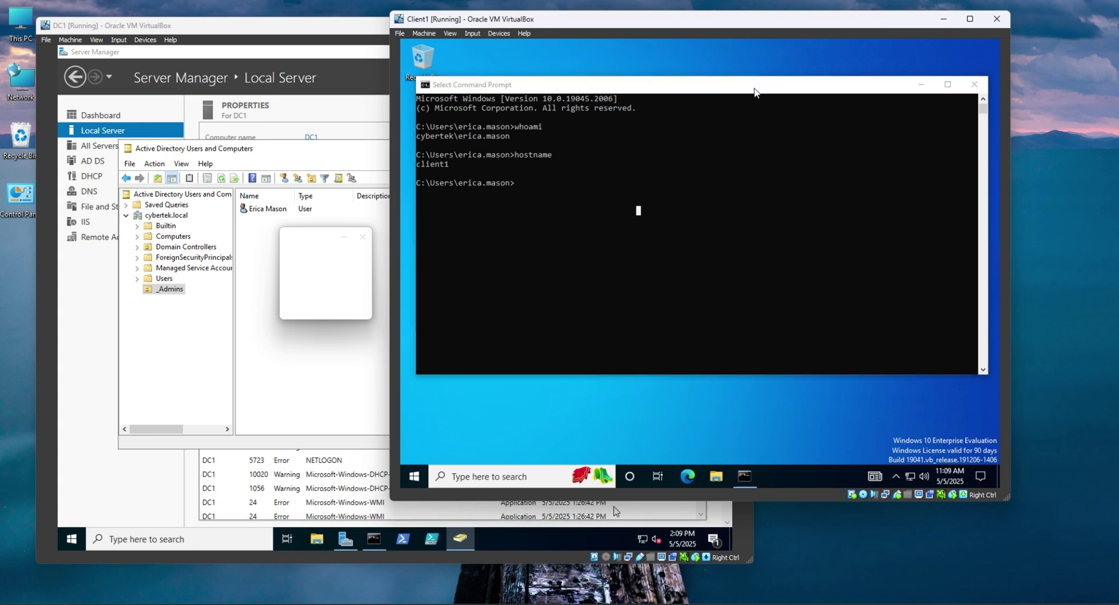
{"action": "left_click_drag", "start_coordinate": [755, 92], "coordinate": [764, 119]}
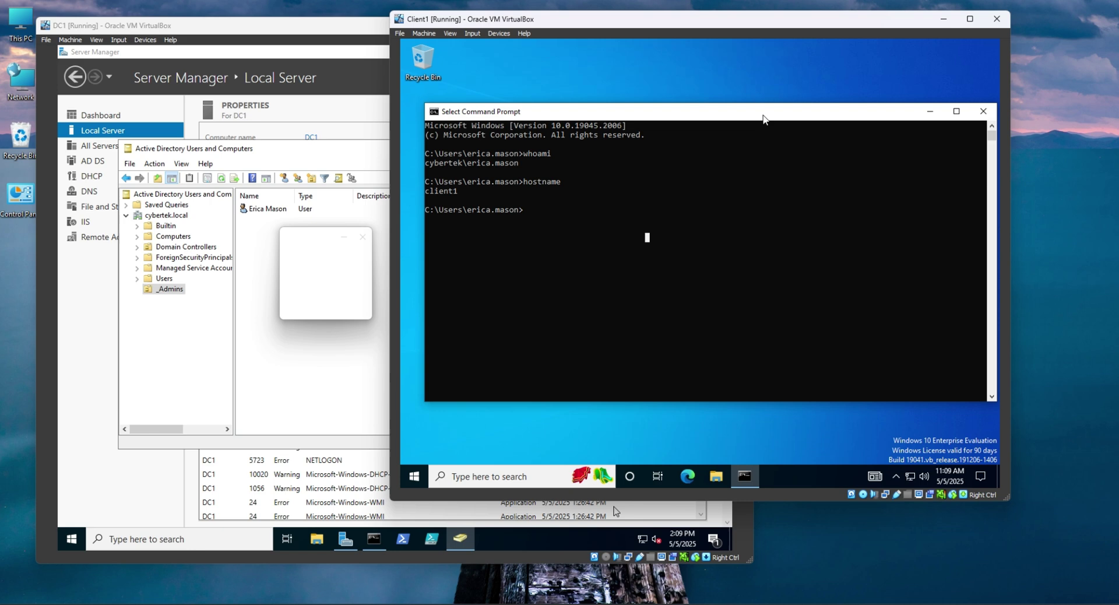
{"action": "left_click", "coordinate": [891, 145]}
{"action": "type", "text": "ipconfig"}
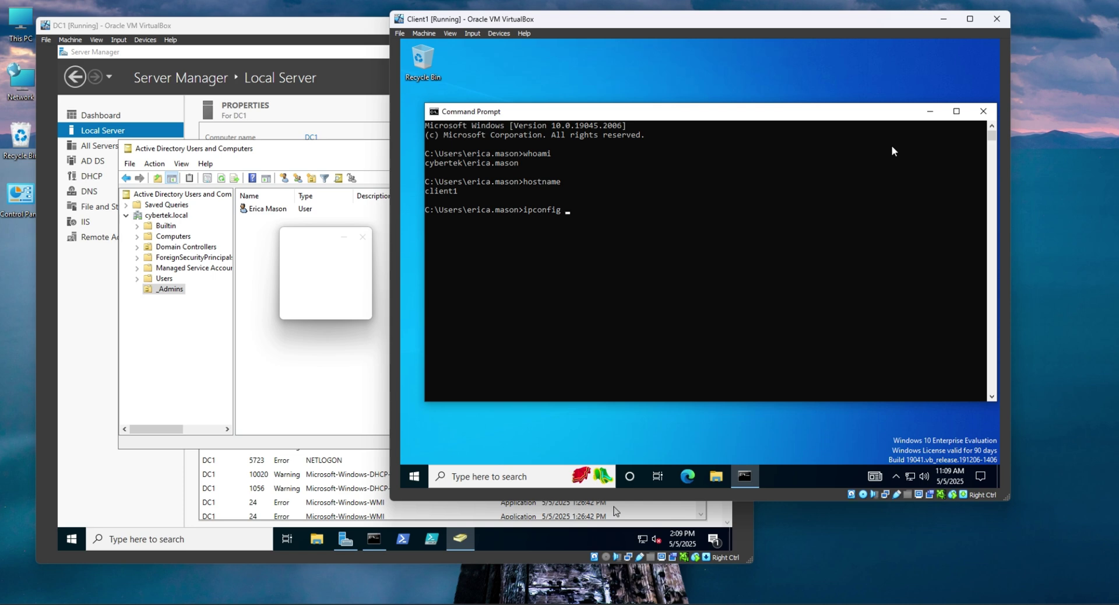
{"action": "key", "text": "Return"}
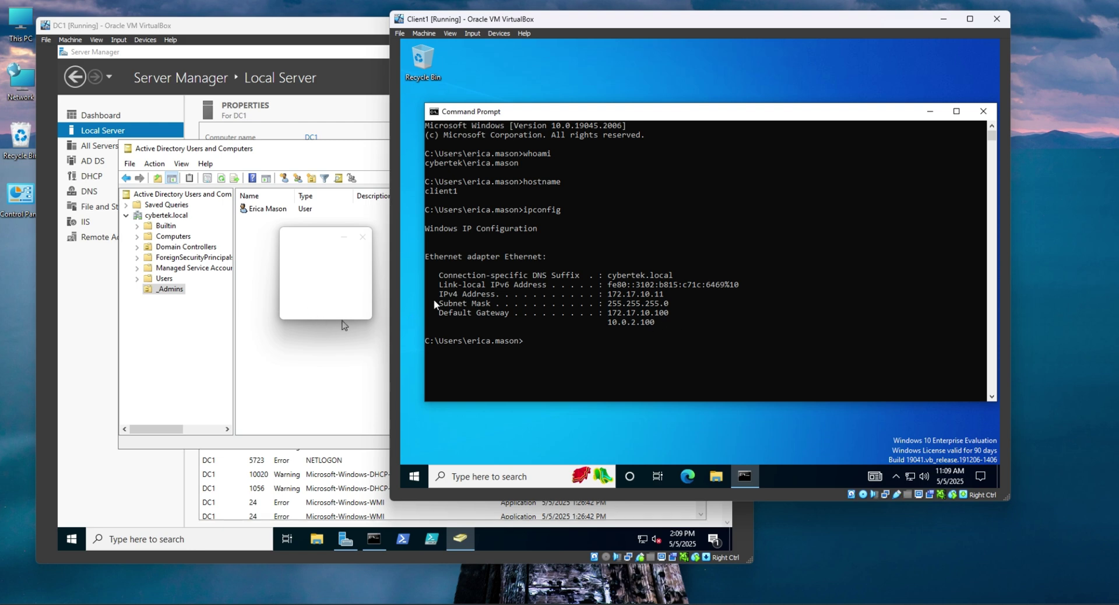
{"action": "left_click", "coordinate": [512, 321]}
{"action": "left_click_drag", "start_coordinate": [910, 119], "coordinate": [902, 114]}
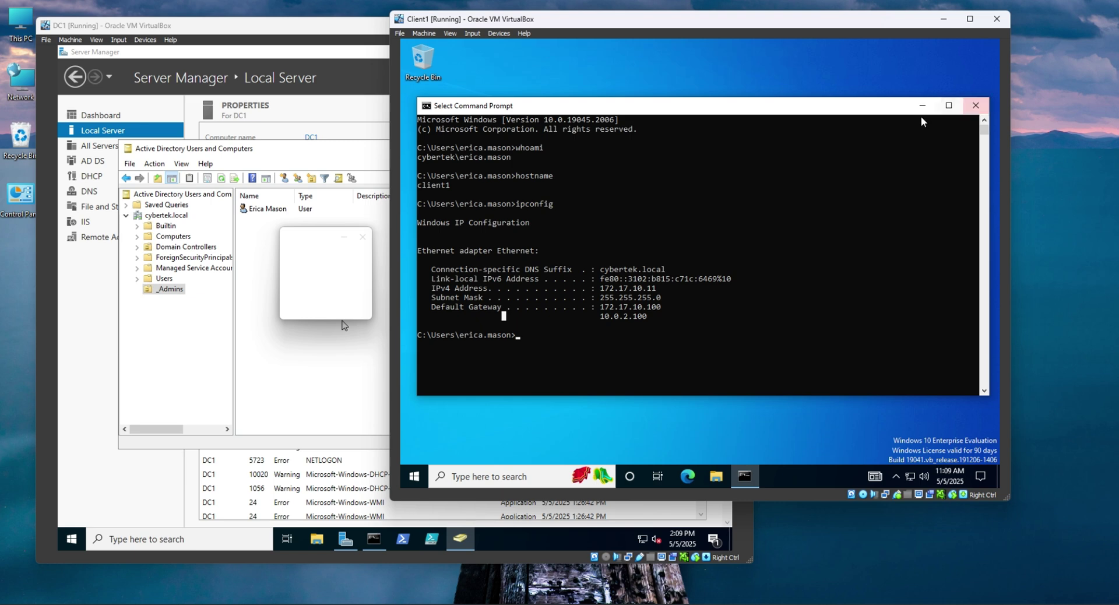
{"action": "left_click", "coordinate": [319, 387]}
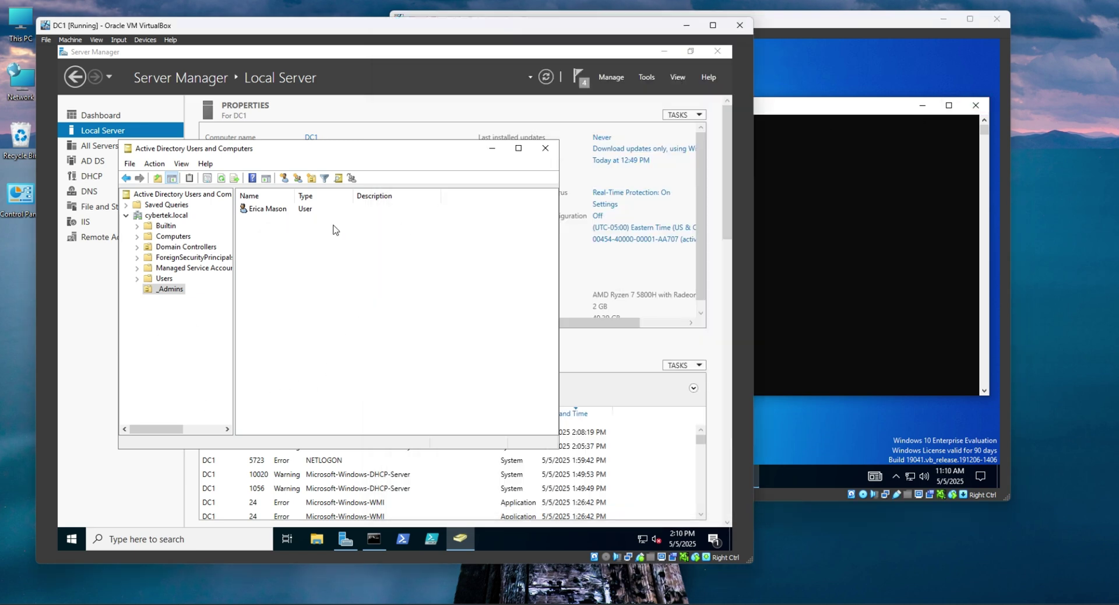
Open the cybertek.local Computers container, showing CLIENT1, and maximize the console.
{"action": "left_click", "coordinate": [172, 216]}
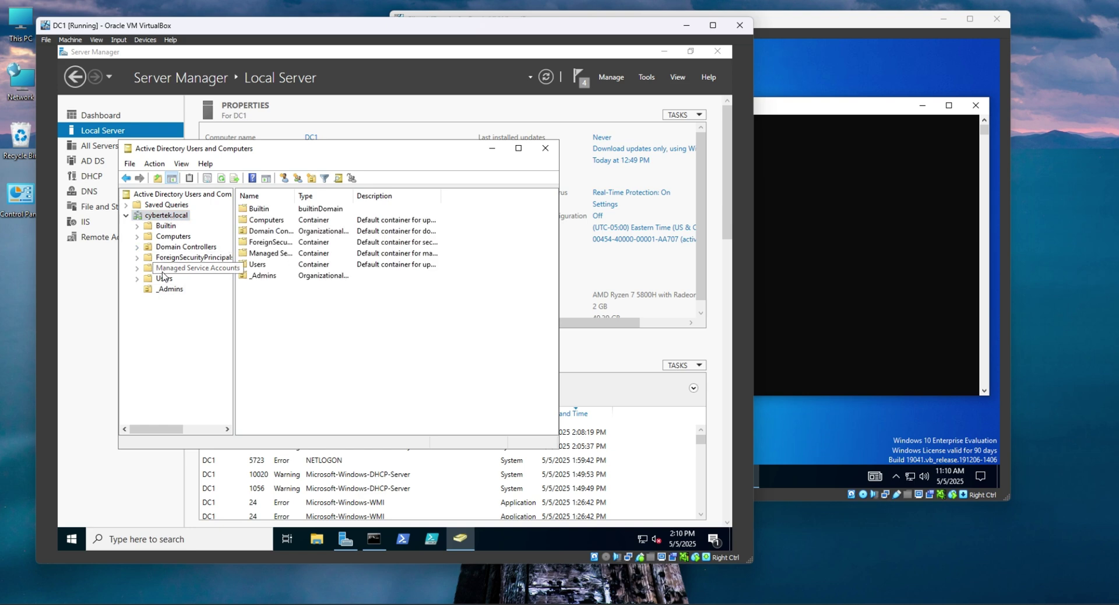
{"action": "left_click", "coordinate": [178, 239]}
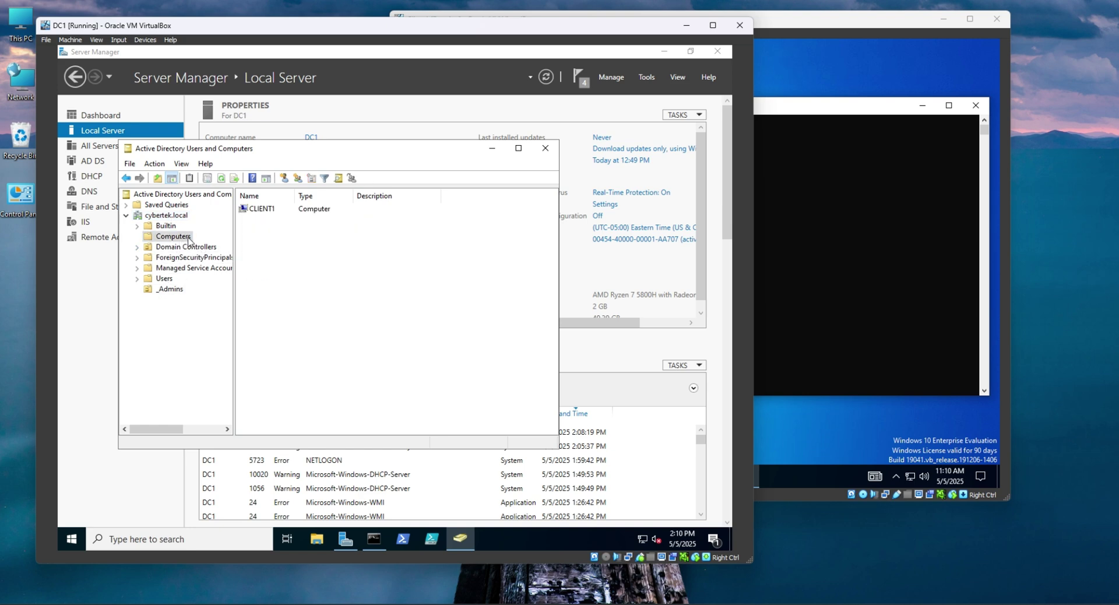
{"action": "left_click", "coordinate": [518, 148]}
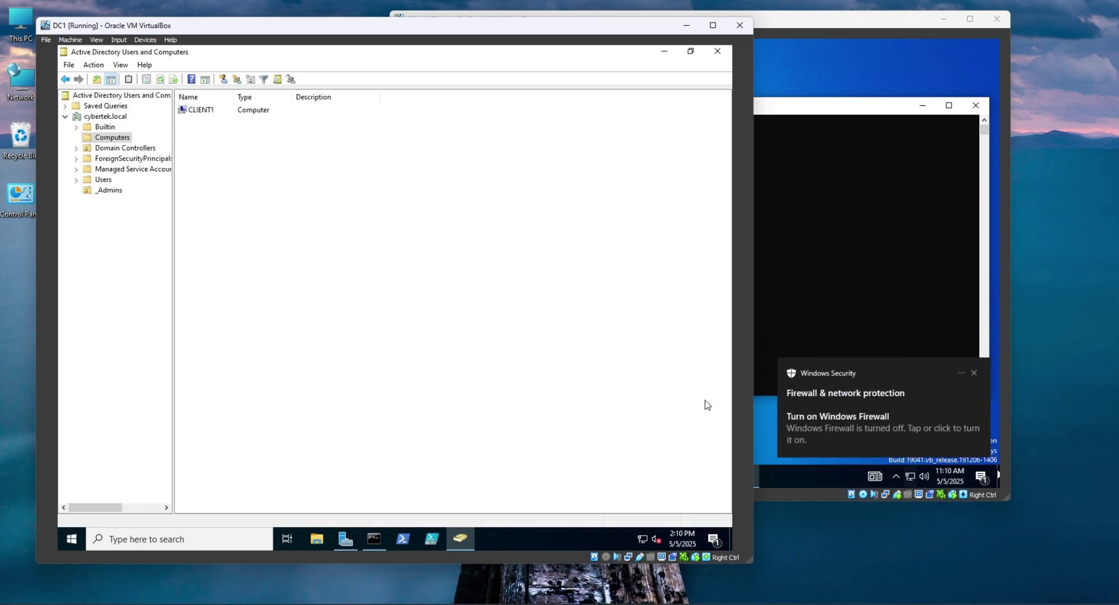
Highlight the client1 host name in Client1's Command Prompt and reposition the console window.
{"action": "left_click", "coordinate": [980, 378]}
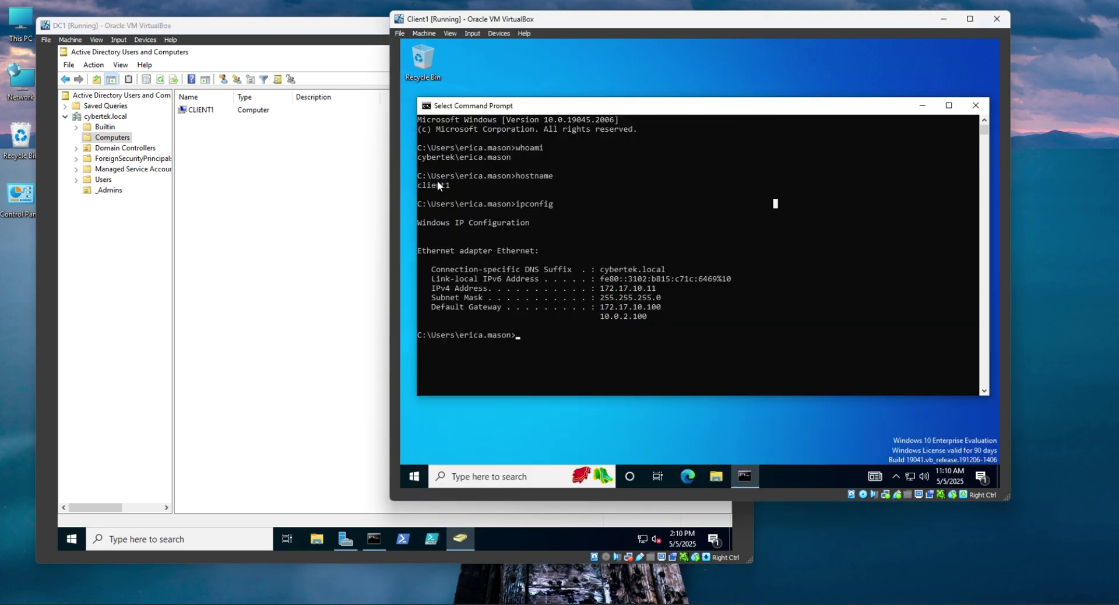
{"action": "left_click_drag", "start_coordinate": [445, 185], "coordinate": [414, 186]}
{"action": "mouse_move", "coordinate": [714, 109]}
{"action": "left_mouse_down"}
{"action": "mouse_move", "coordinate": [735, 103]}
{"action": "mouse_move", "coordinate": [718, 103]}
{"action": "left_mouse_up"}
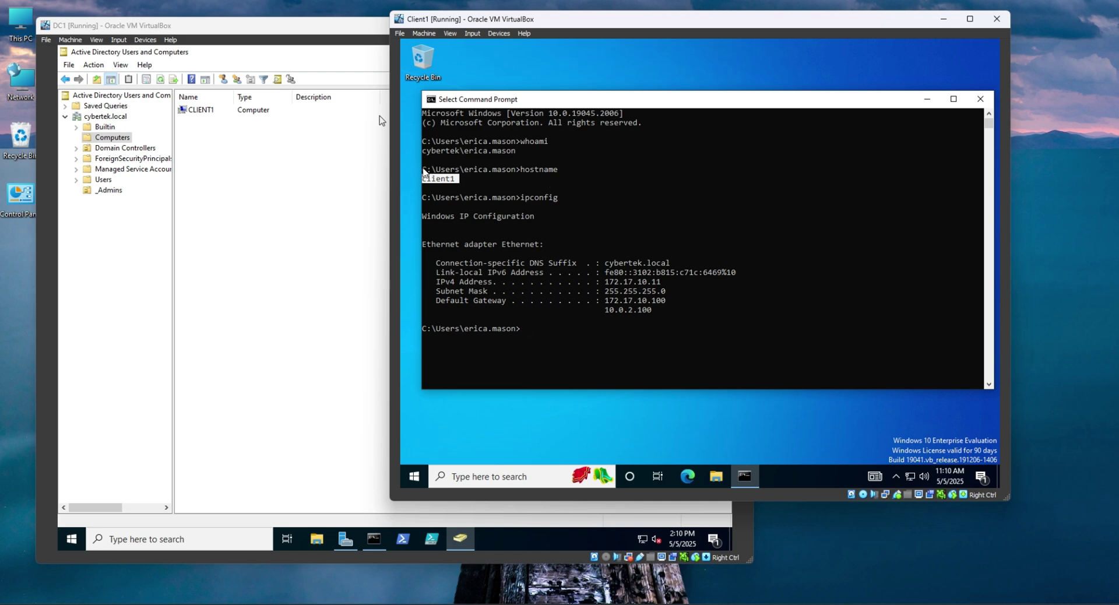
{"action": "left_click", "coordinate": [232, 170]}
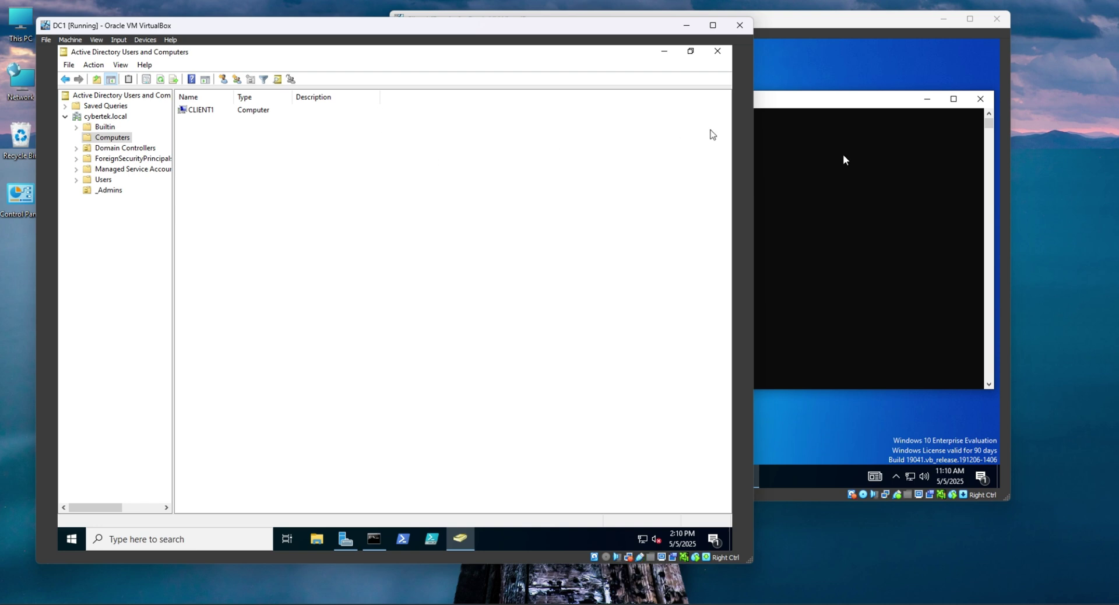
{"action": "left_click", "coordinate": [852, 120]}
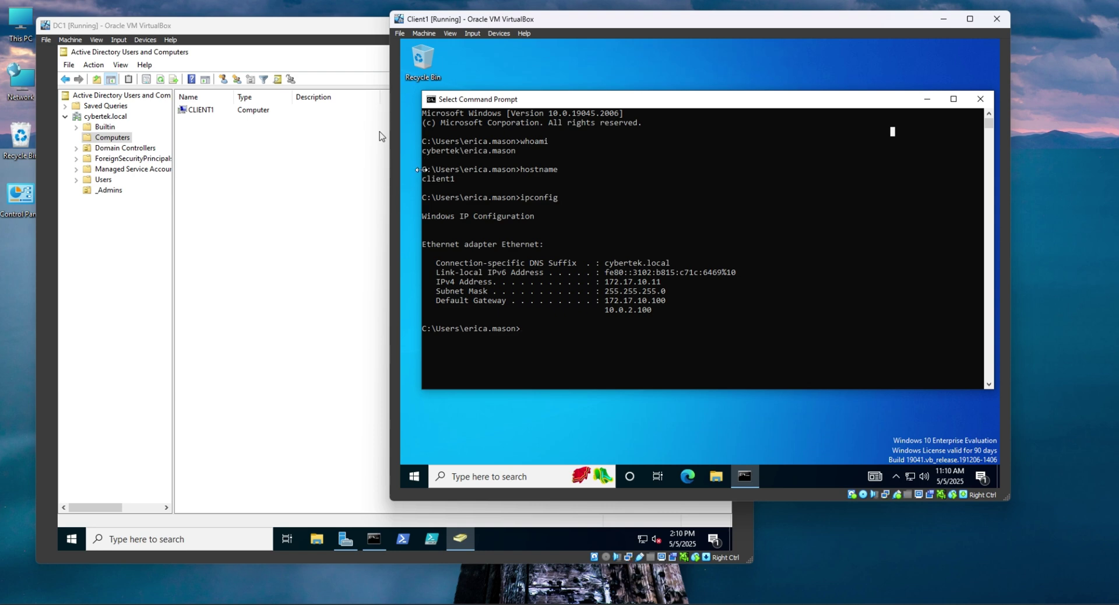
{"action": "left_click_drag", "start_coordinate": [420, 170], "coordinate": [449, 170]}
{"action": "left_click_drag", "start_coordinate": [632, 105], "coordinate": [612, 112]}
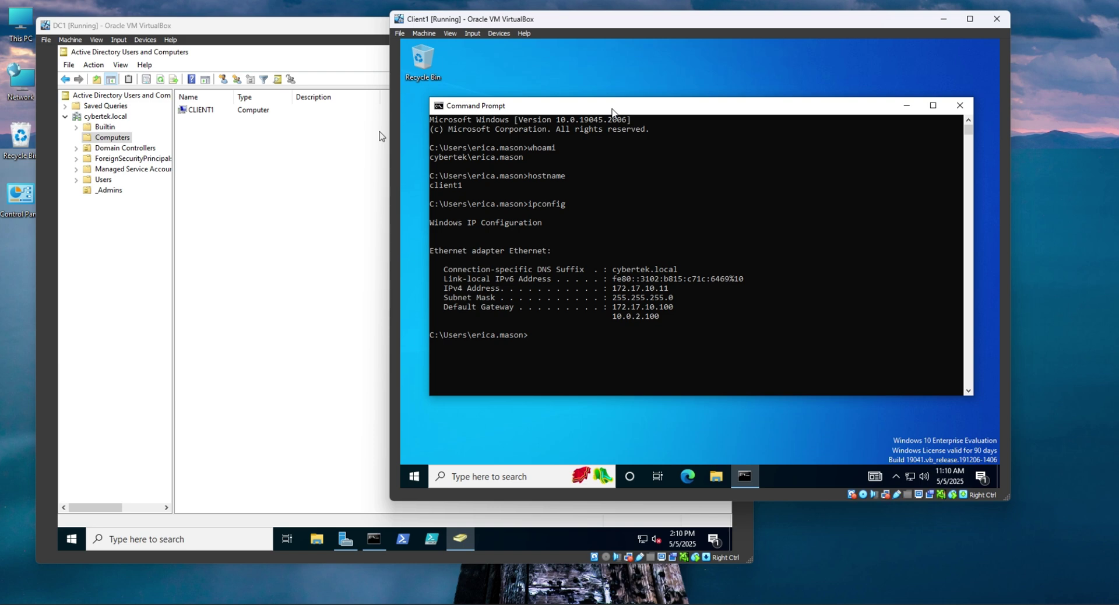
{"action": "mouse_move", "coordinate": [612, 110]}
{"action": "left_mouse_down"}
{"action": "mouse_move", "coordinate": [630, 105]}
{"action": "mouse_move", "coordinate": [619, 108]}
{"action": "left_mouse_up"}
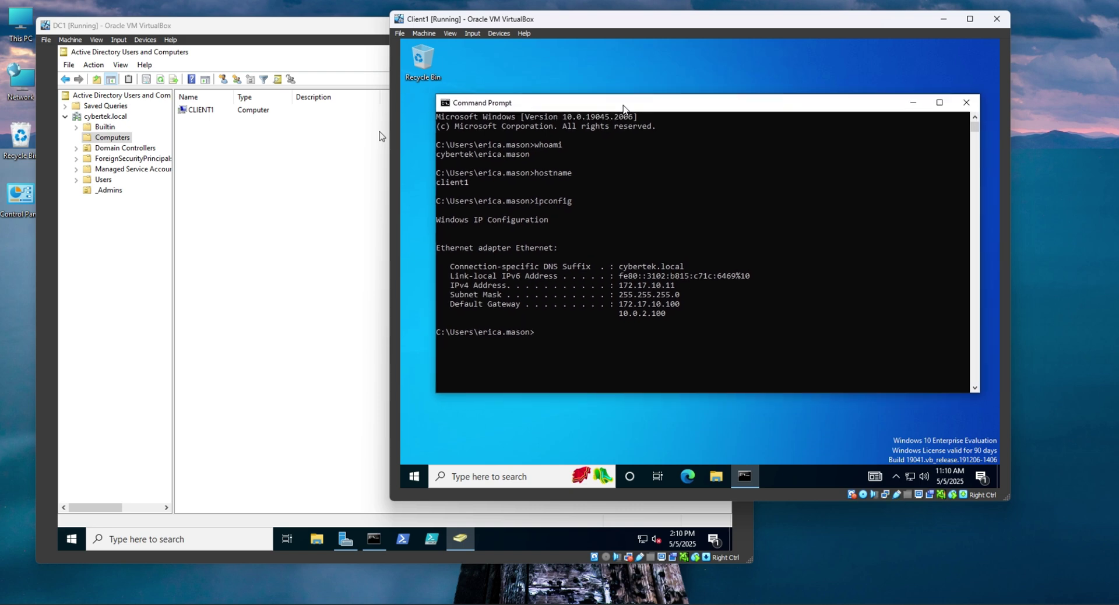